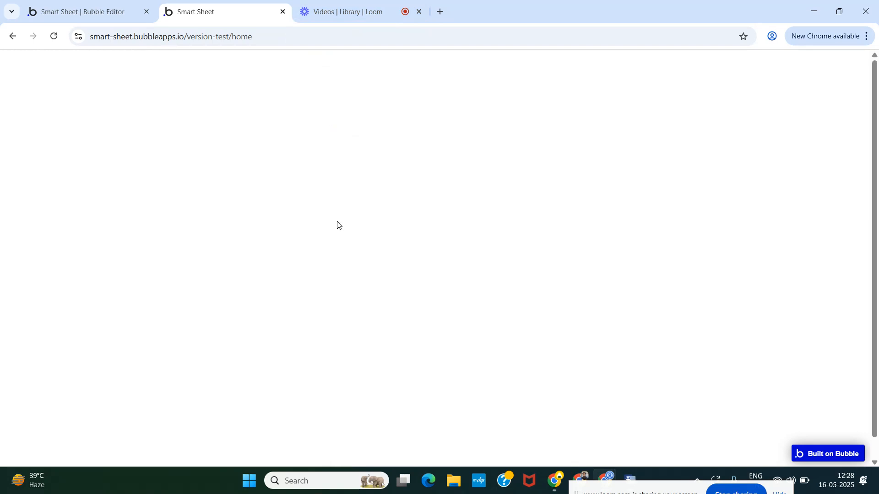
Step: Set the home page's container layout to Align to parent and refresh its live preview
left_click(74, 7)
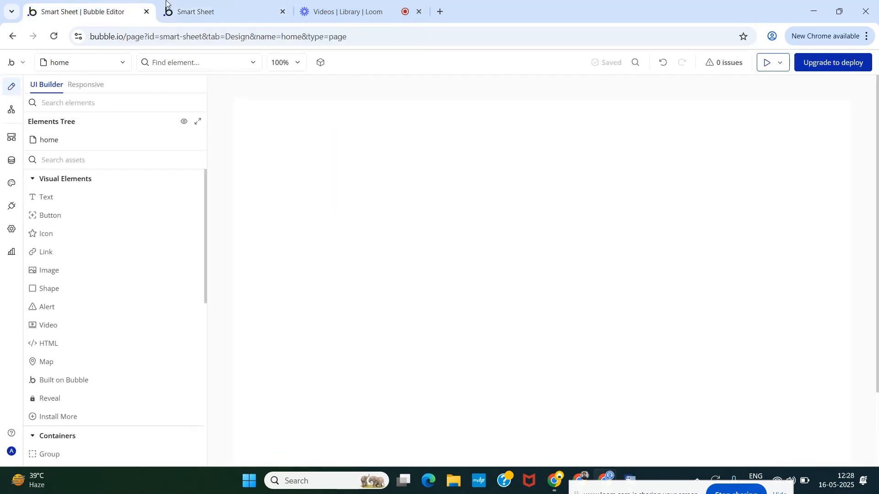
left_click(166, 4)
left_click(53, 7)
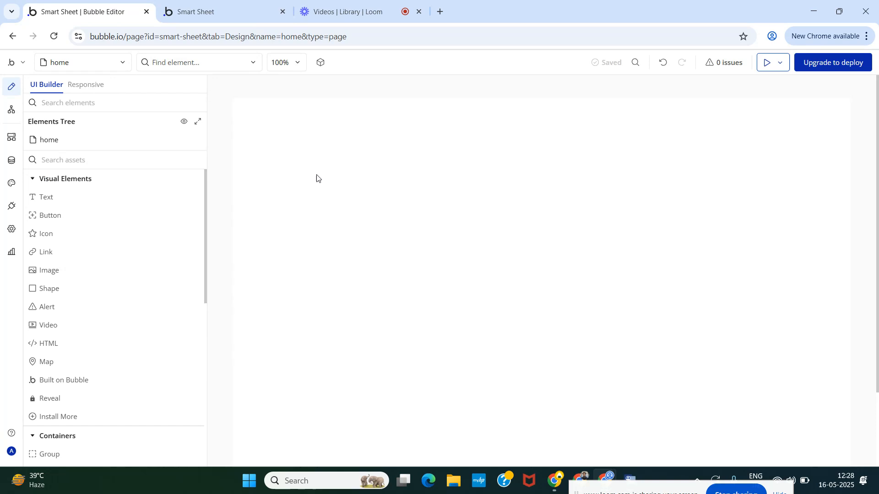
double_click(346, 161)
left_click(722, 147)
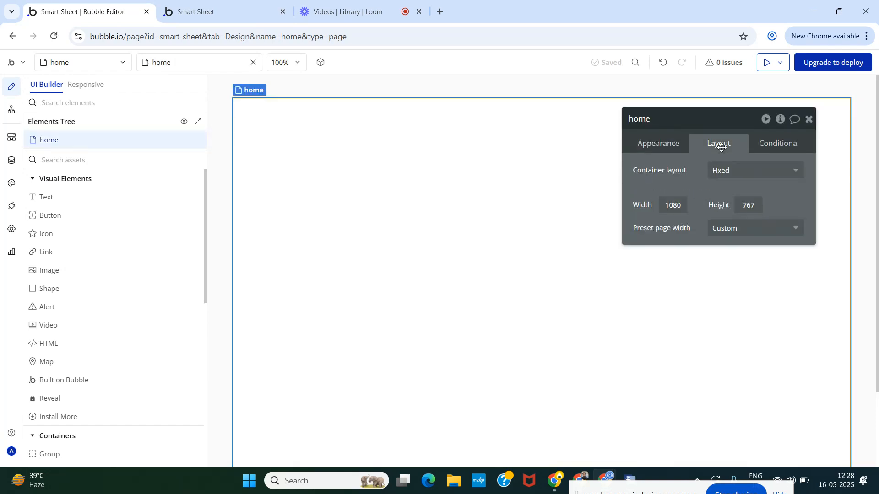
left_click(732, 171)
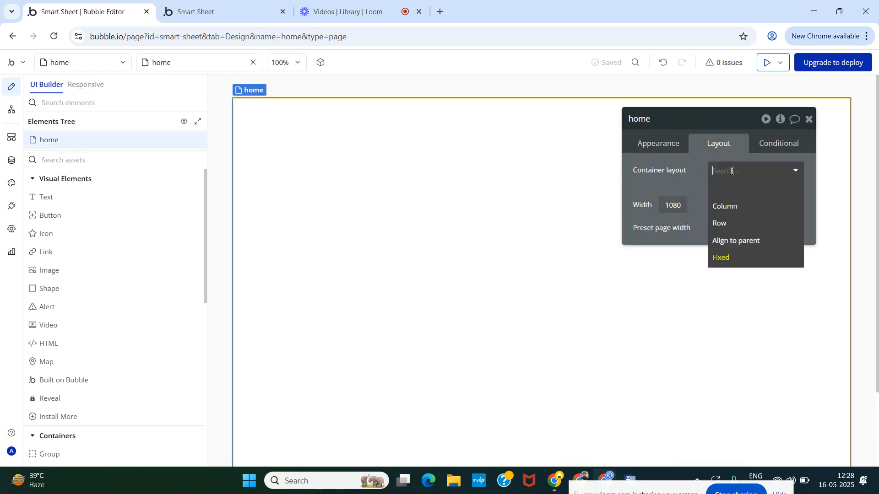
left_click(735, 242)
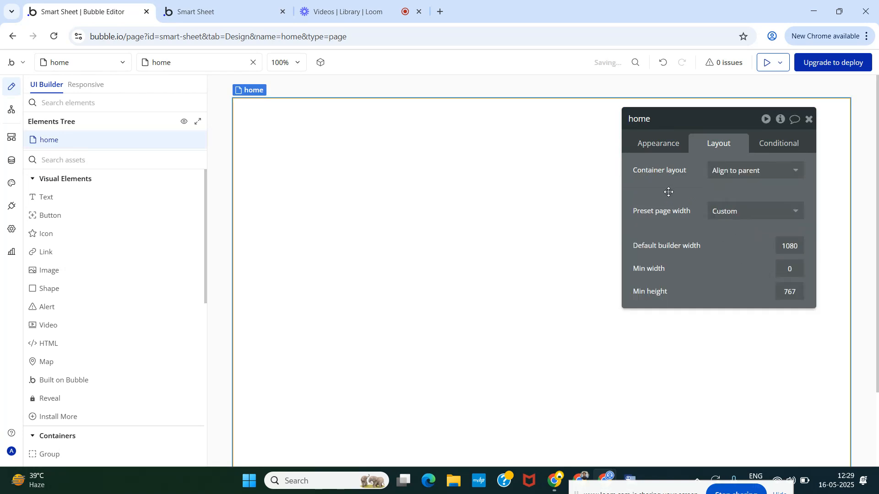
left_click_drag(668, 193, 551, 188)
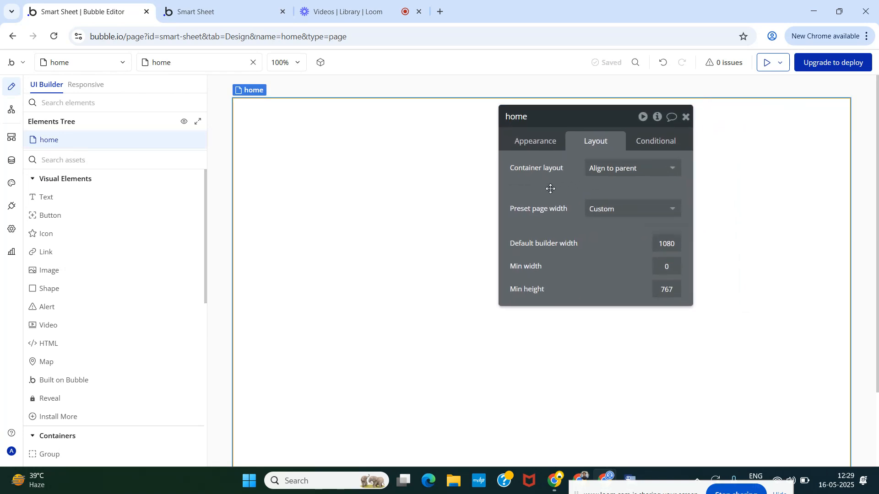
left_click(226, 1)
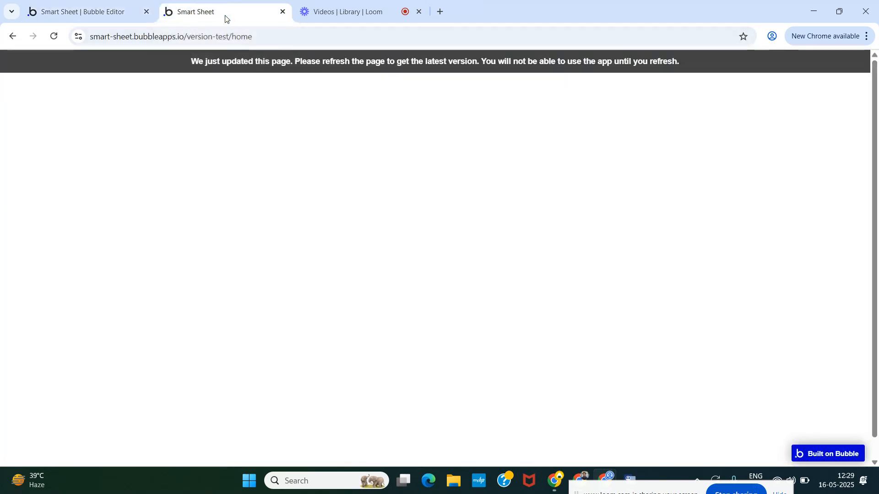
left_click(225, 62)
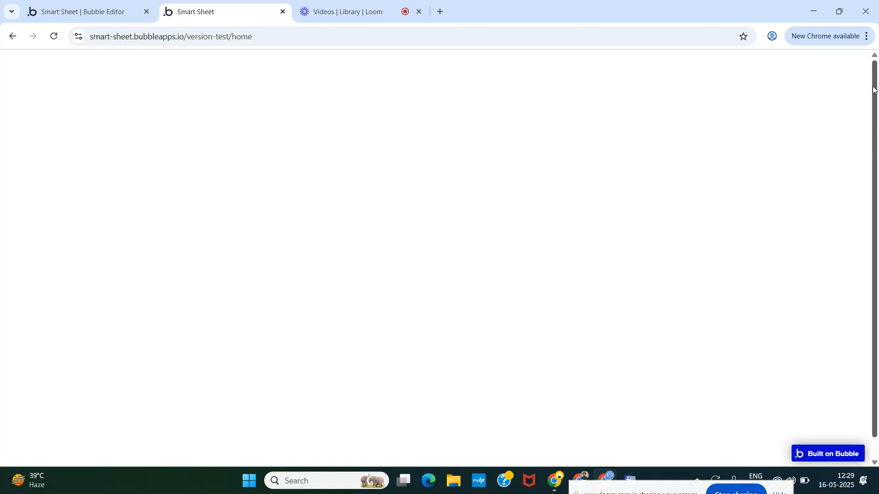
Step: Set the home page's minimum height to 400 and check the page in the live preview
left_click(82, 12)
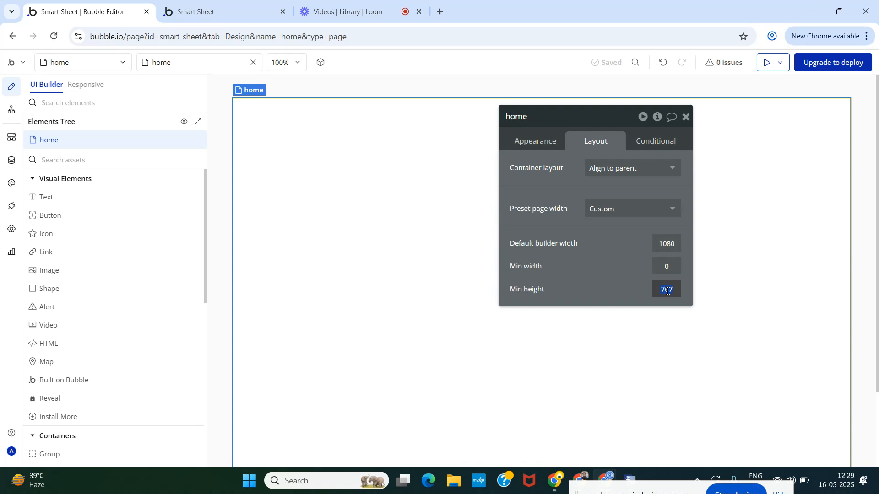
type("400")
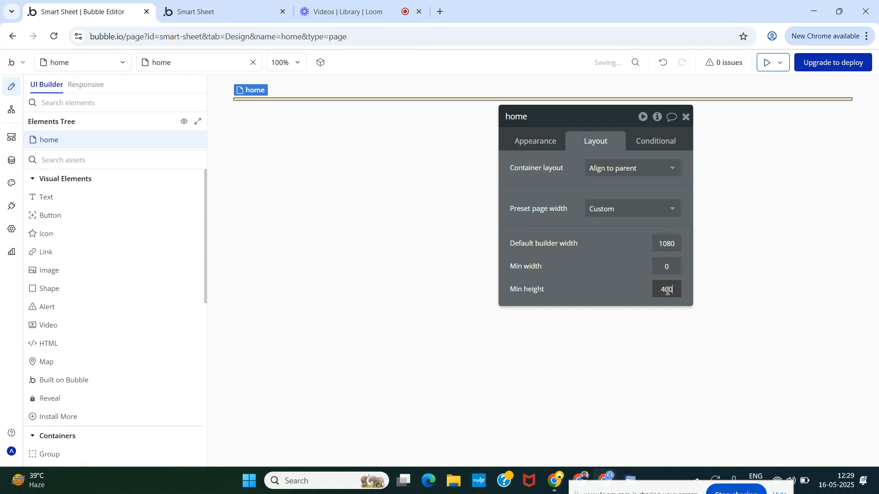
left_click(228, 12)
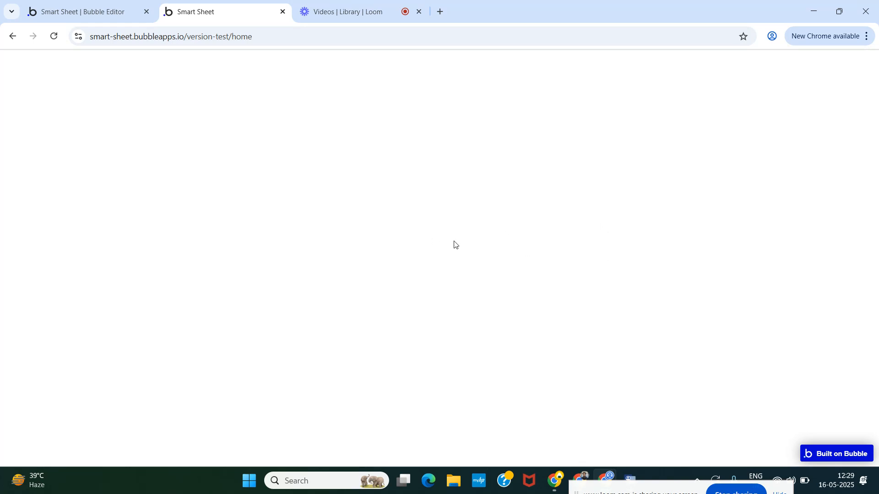
Step: Compare the home page in the editor with its live preview
left_click(76, 9)
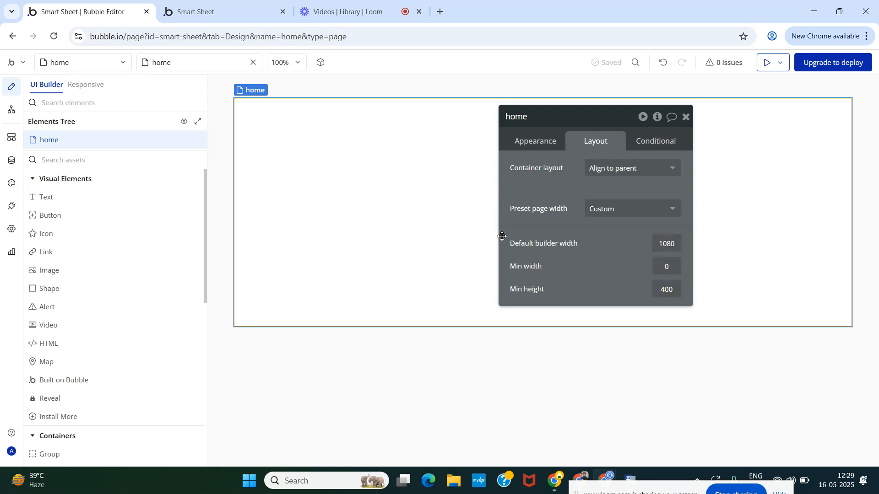
left_click(200, 4)
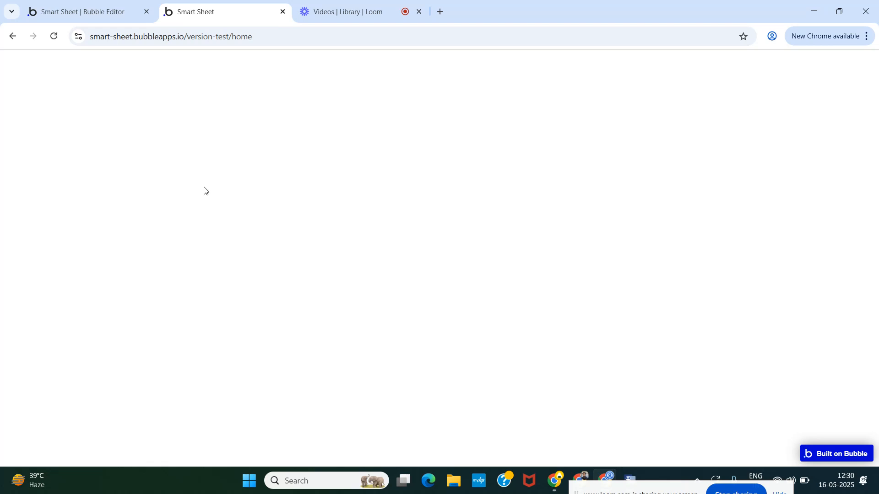
left_click(95, 3)
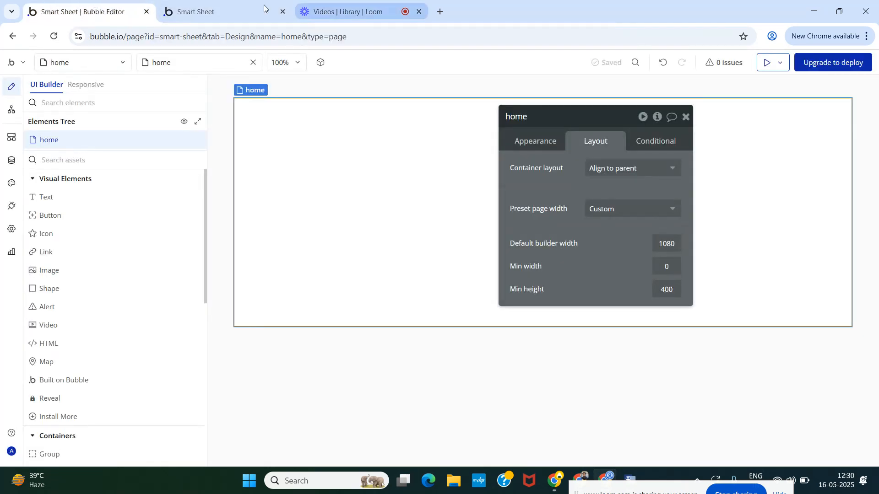
left_click(193, 2)
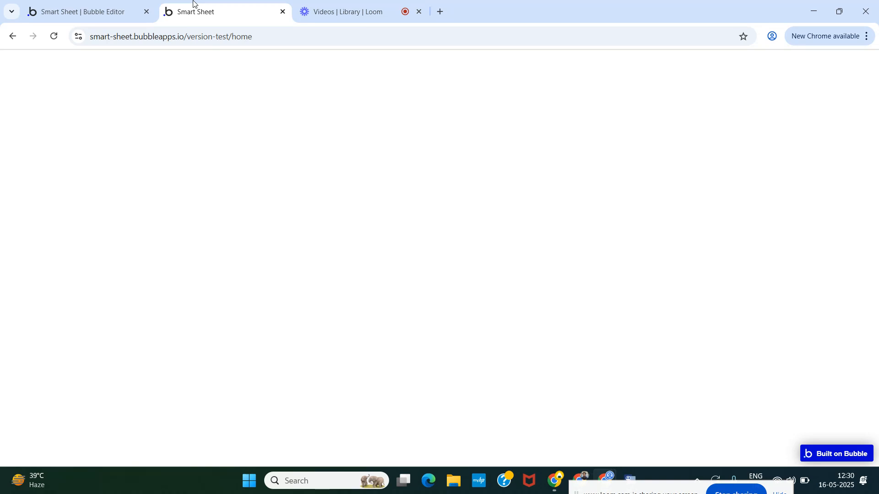
left_click(88, 10)
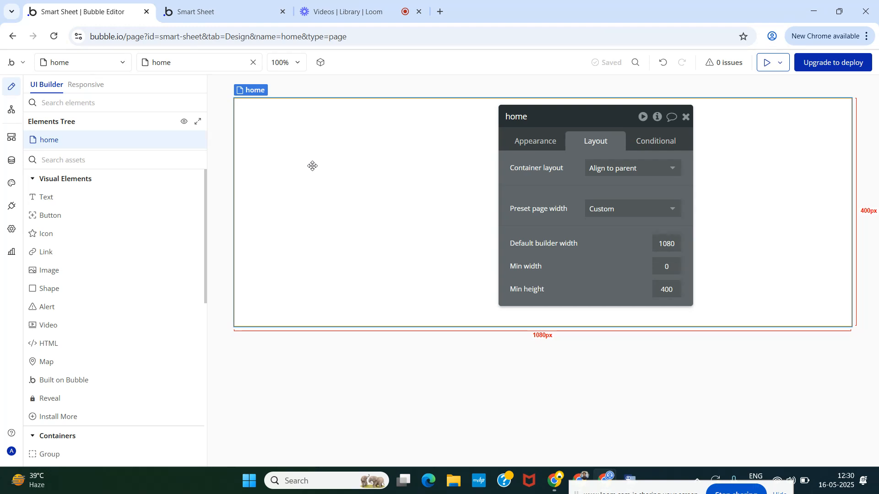
left_click(93, 62)
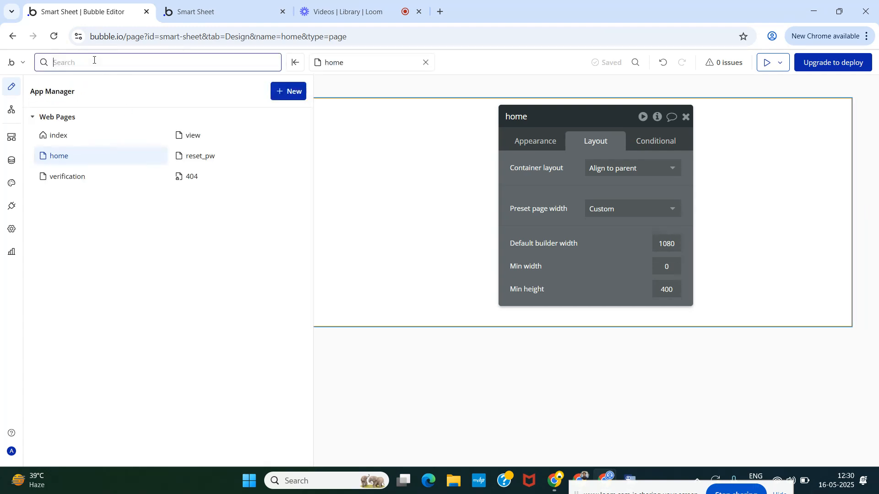
left_click(291, 94)
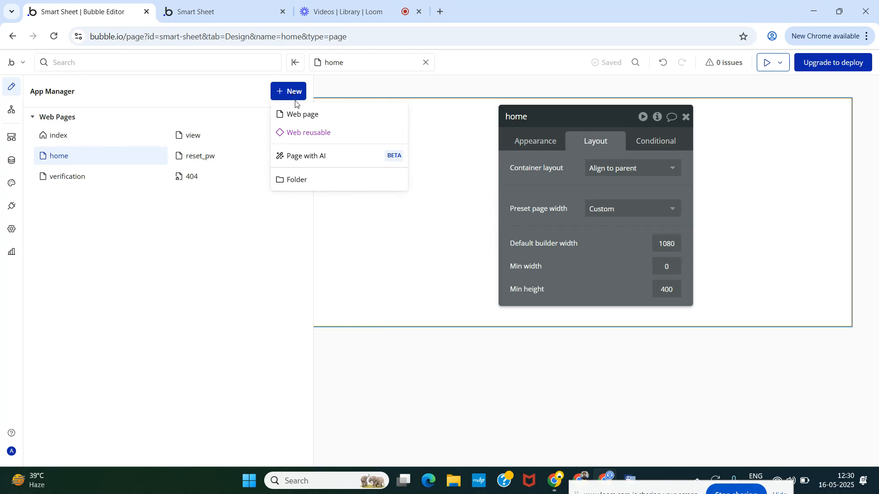
left_click(344, 90)
left_click(341, 142)
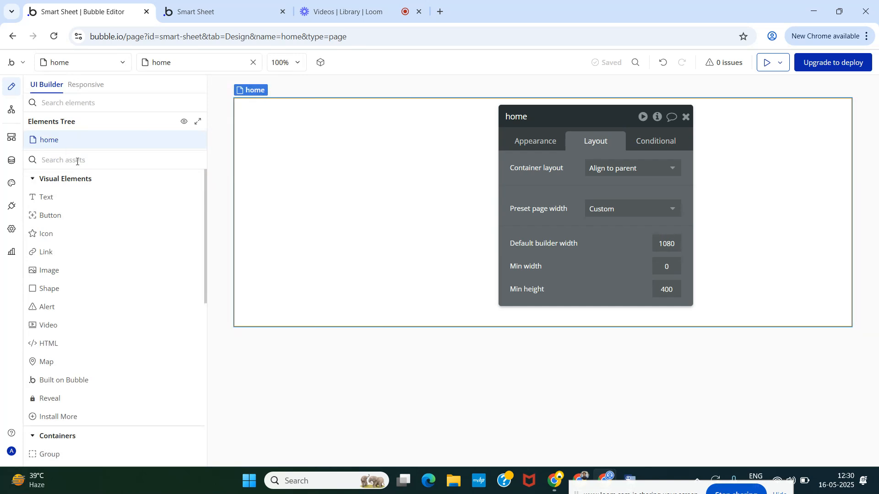
Step: Add a Group container to the home page and rename it Group Main
type("Gr")
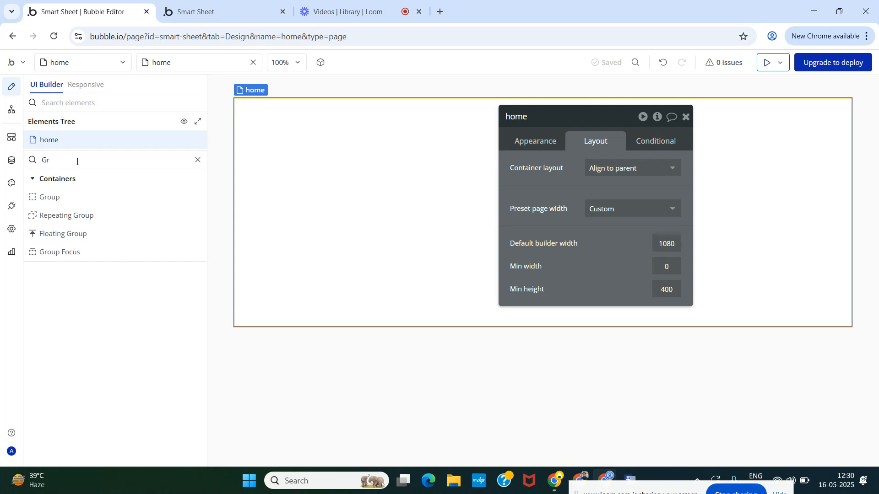
type("oup")
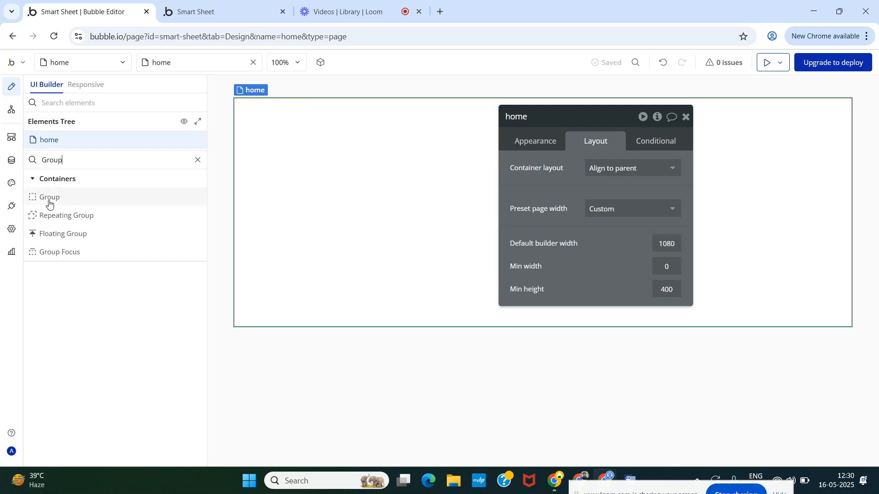
left_click_drag(55, 198, 305, 191)
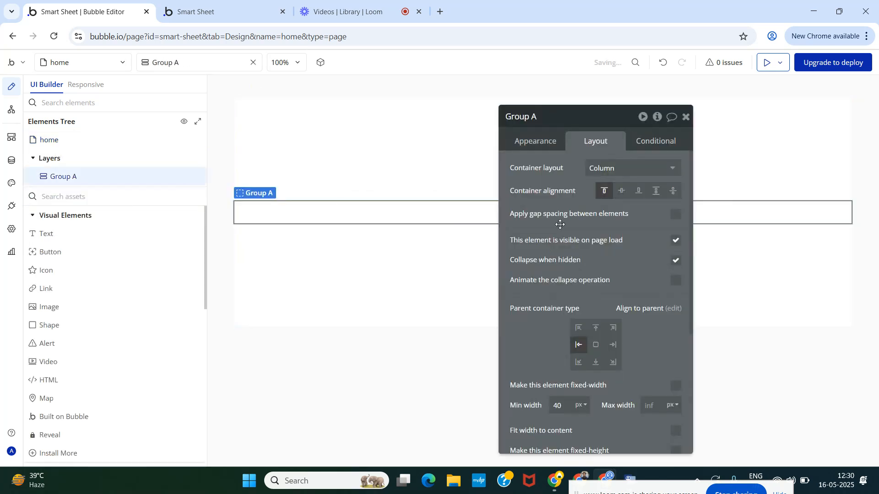
left_click(535, 97)
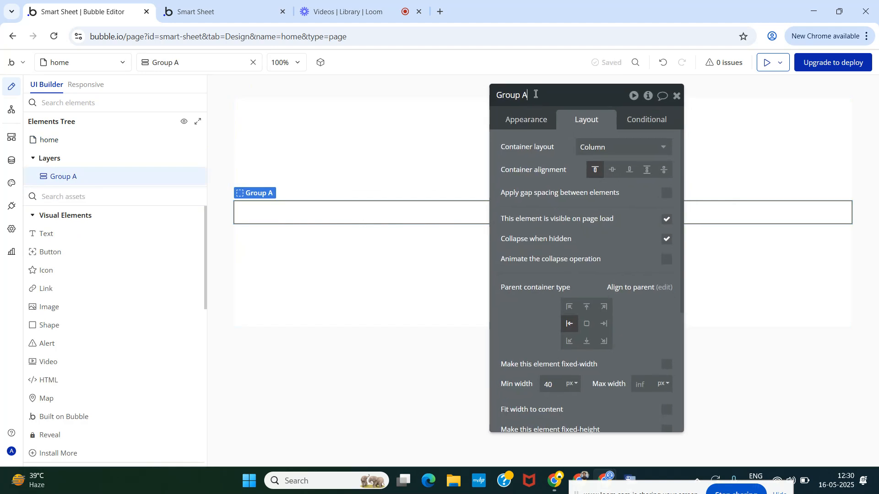
key("BackSpace")
type("Main")
key("Return")
Step: Set Group Main's container layout to Row and turn off fitting its height to content
left_click(604, 153)
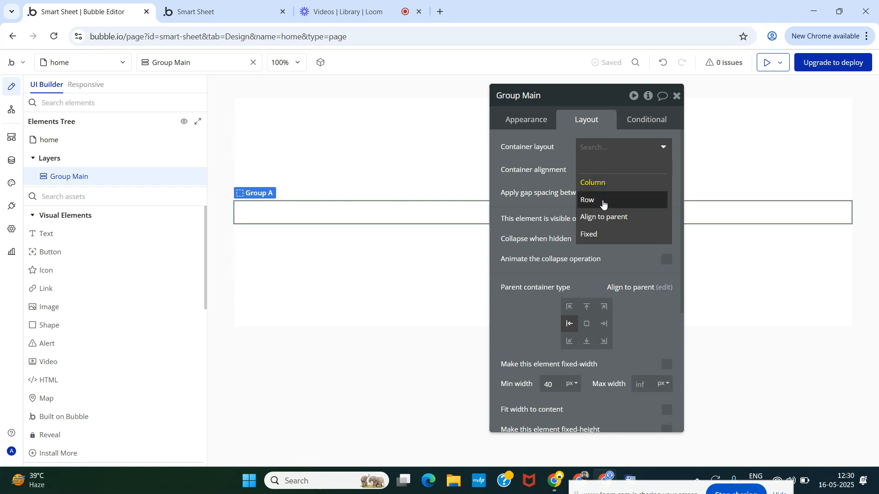
left_click(603, 201)
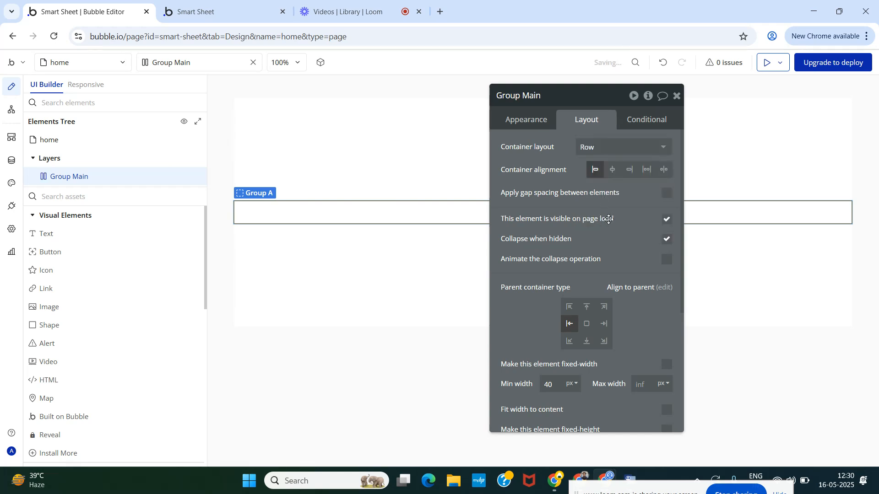
scroll(621, 224, "down", 3)
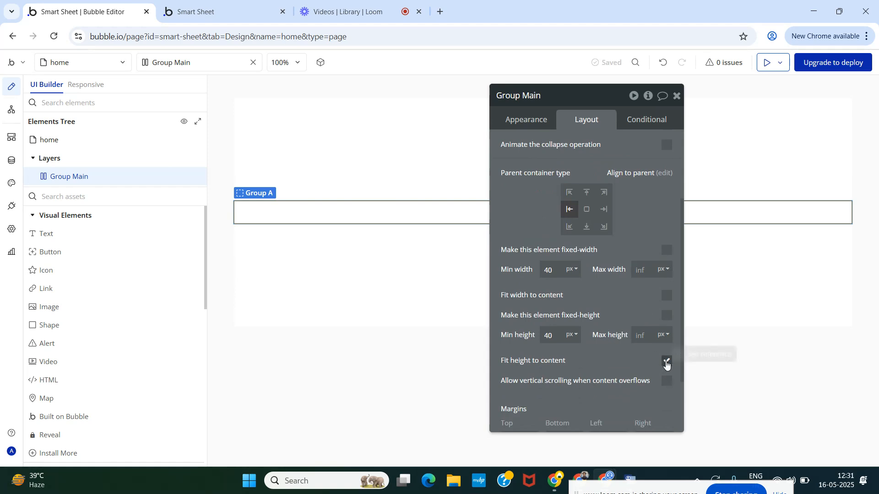
left_click(666, 363)
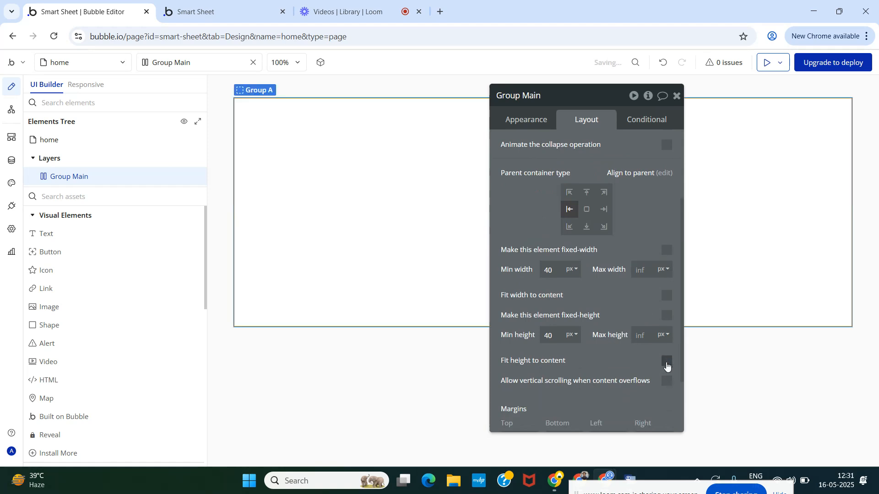
Step: Center Group Main within its parent container and close its properties
scroll(560, 280, "up", 3)
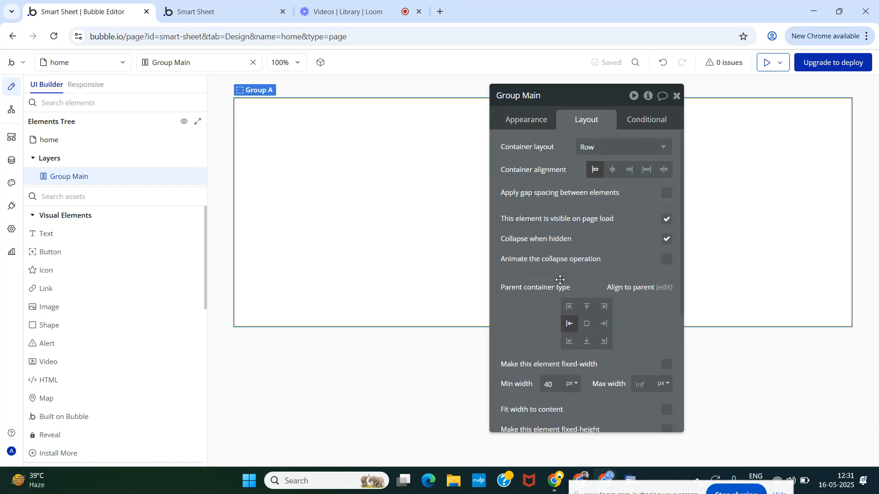
left_click(588, 324)
scroll(545, 268, "down", 4)
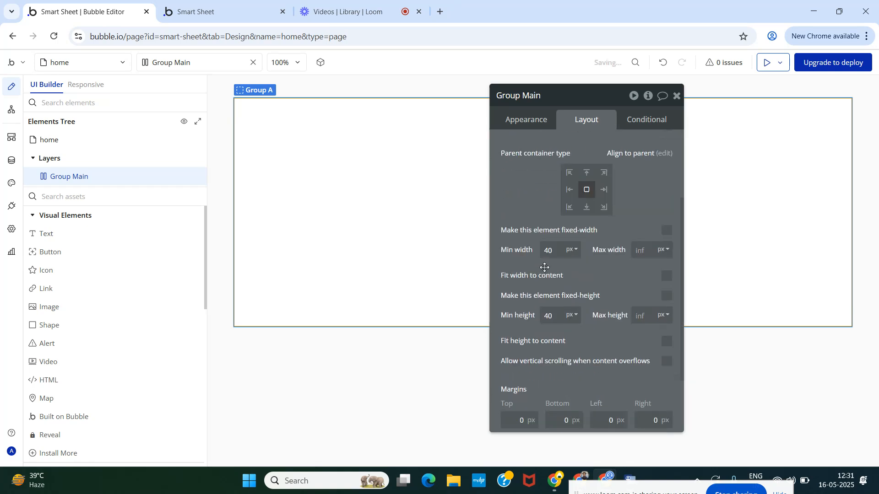
scroll(579, 318, "up", 4)
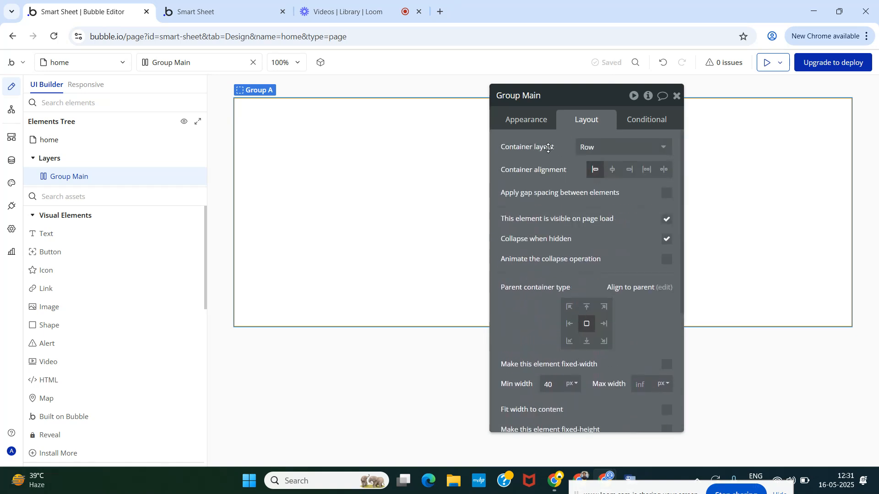
left_click(531, 119)
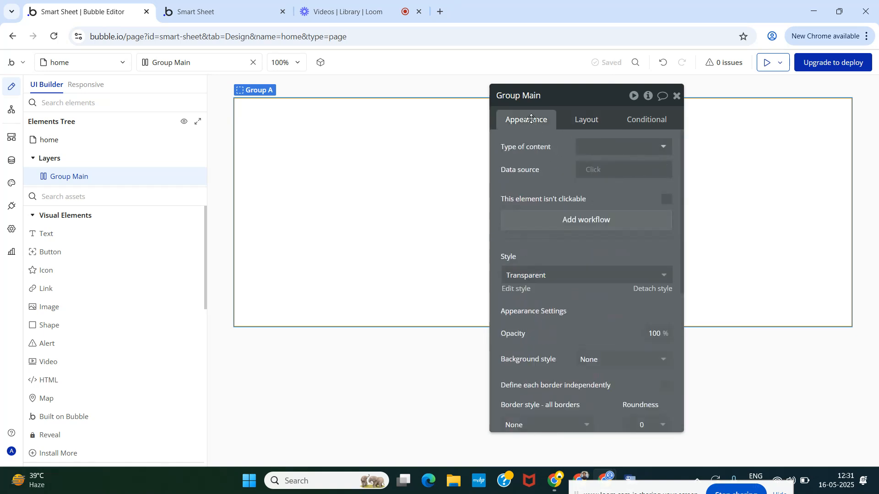
left_click(677, 96)
Step: Add another Group container inside Group Main
left_click(102, 197)
type("Group")
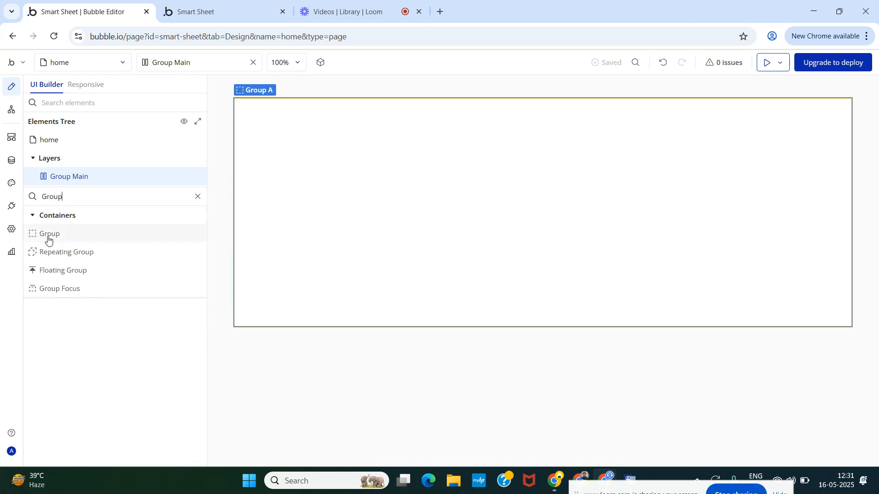
left_click_drag(49, 237, 270, 192)
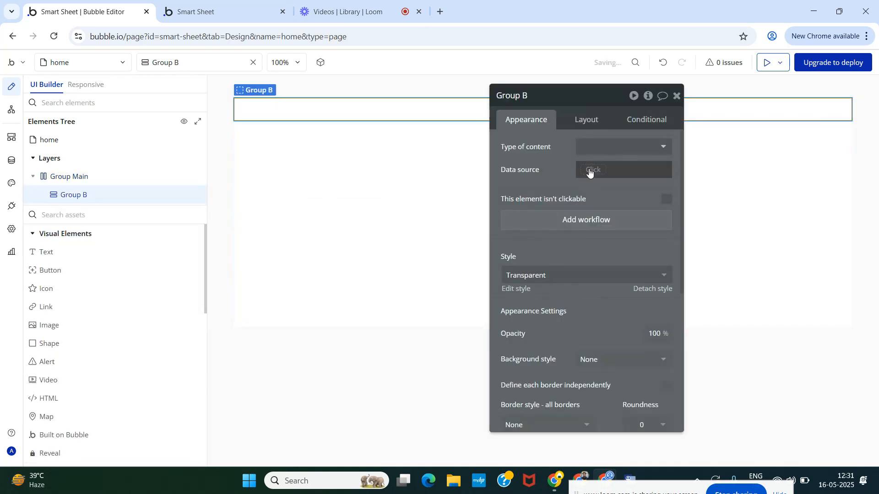
Step: Set the vertical alignment of Group B inside Group Main to vertical stretch
left_click(581, 125)
scroll(588, 269, "down", 2)
scroll(588, 269, "down", 2)
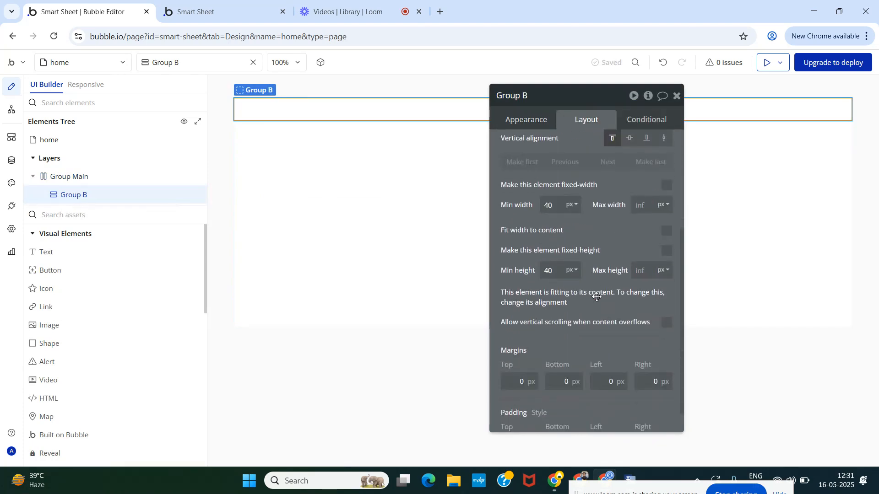
scroll(658, 297, "up", 3)
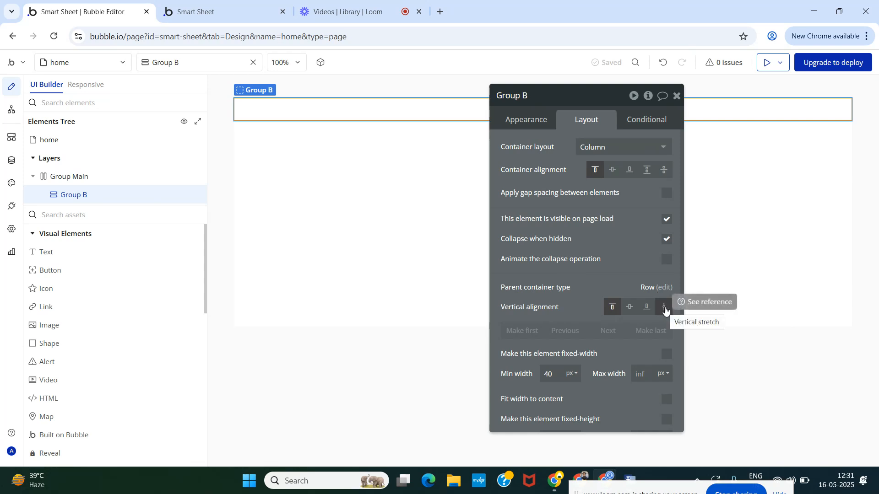
left_click(665, 310)
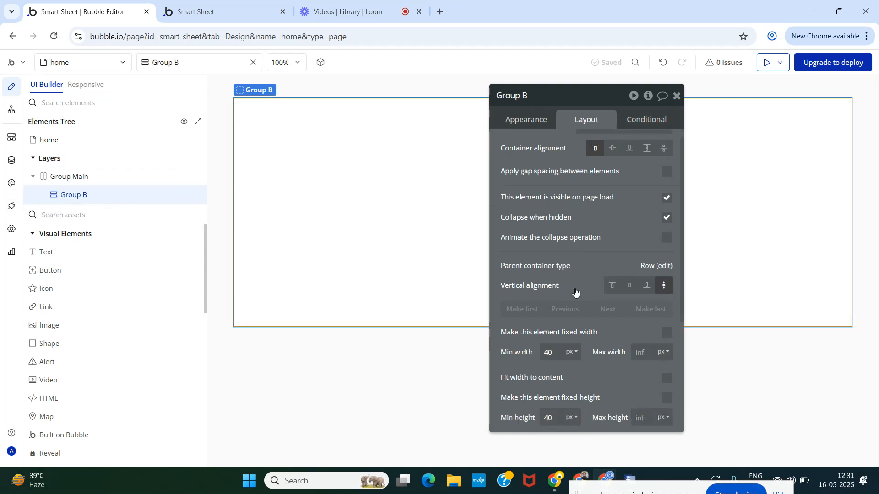
Step: Set Group B's width to 80 px and make the element fixed-width
scroll(572, 289, "down", 3)
left_click(557, 260)
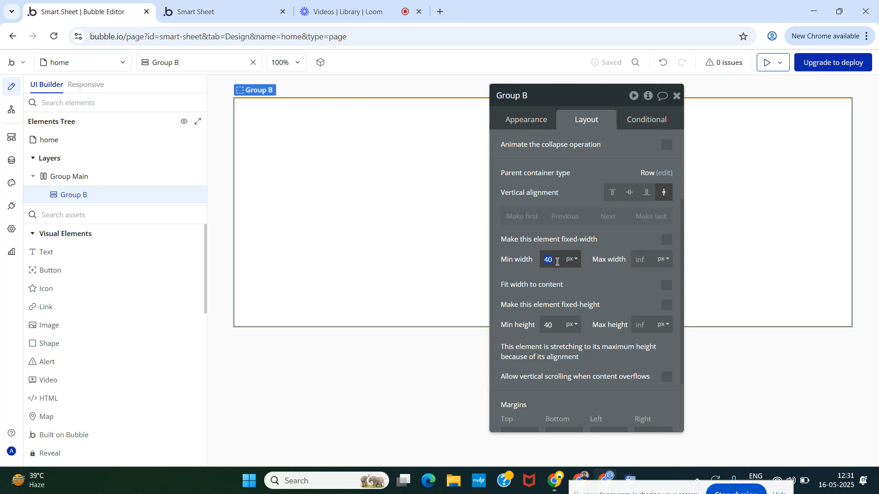
type("80")
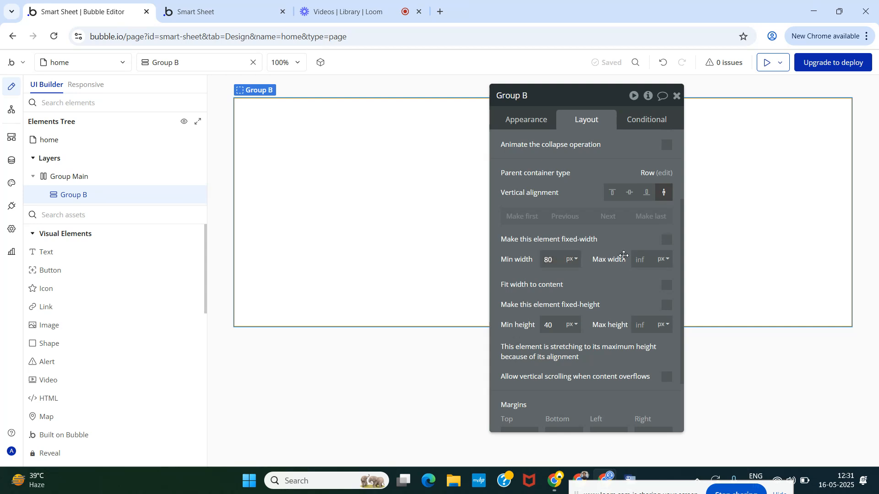
left_click(667, 240)
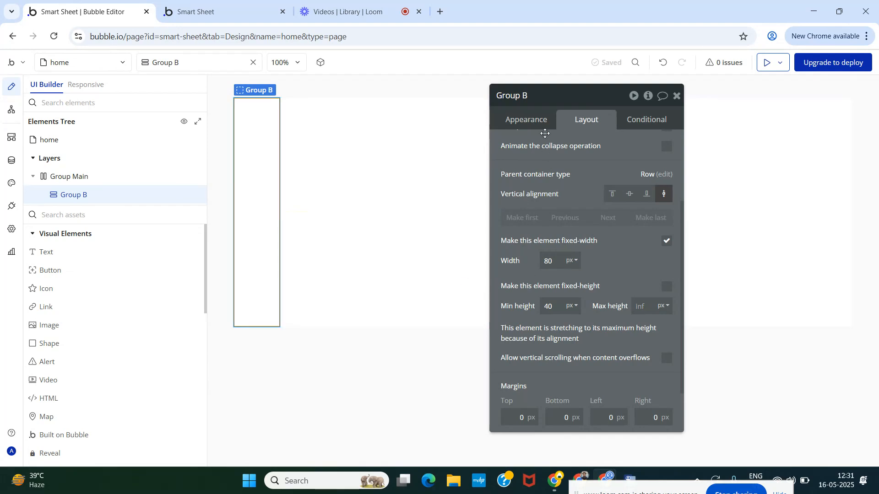
Step: Rename Group B as Group NavBar
left_click(533, 97)
key("BackSpace")
type("NavBar")
left_click(576, 168)
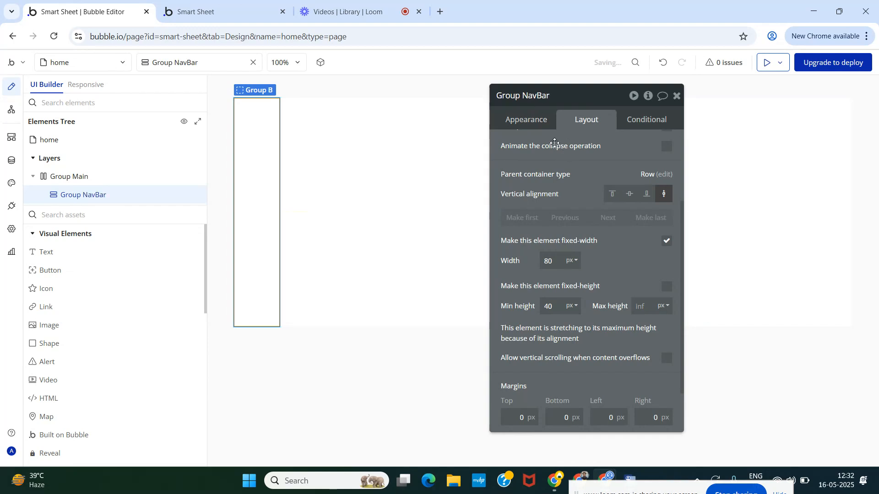
Step: Change Group NavBar's background style to Gradient
left_click(538, 125)
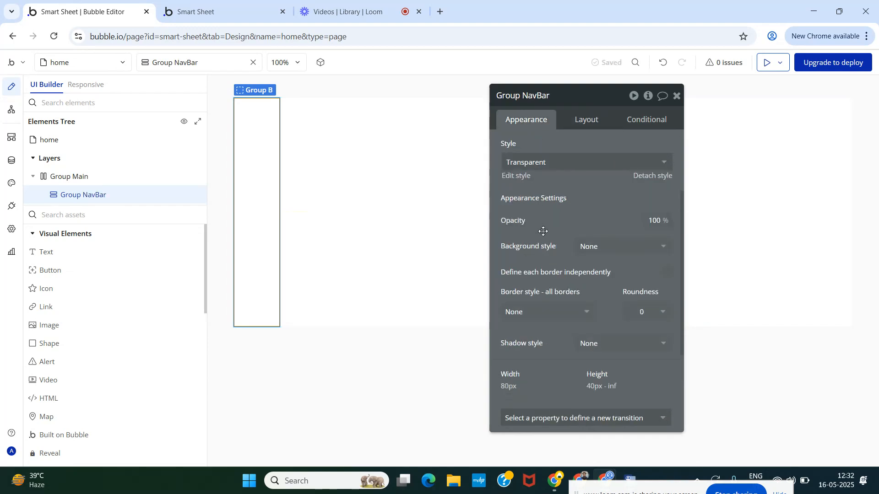
scroll(544, 232, "down", 1)
left_click(611, 192)
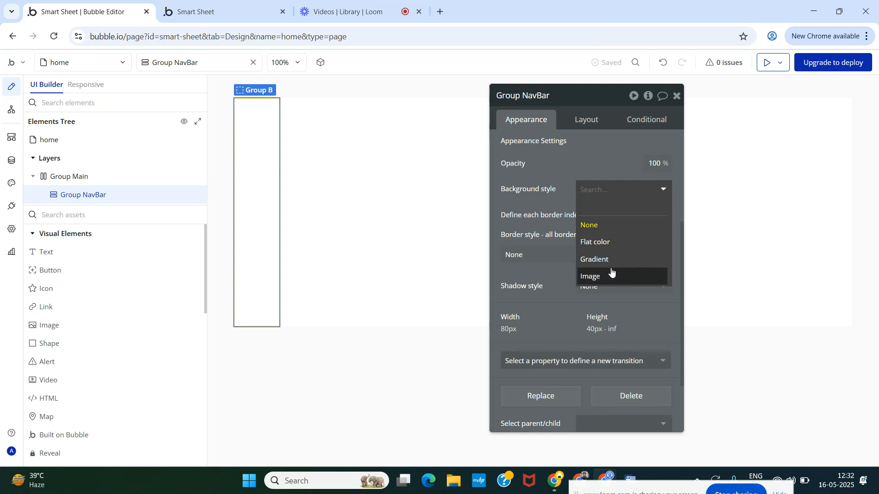
left_click(609, 261)
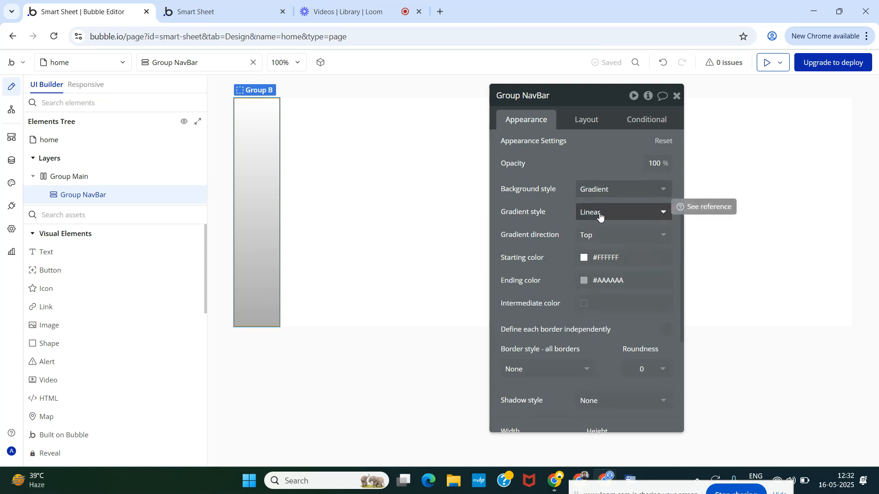
Step: Set the starting color of Group NavBar's gradient to the Primary 10 color variable (#F5FAFF)
left_click(584, 257)
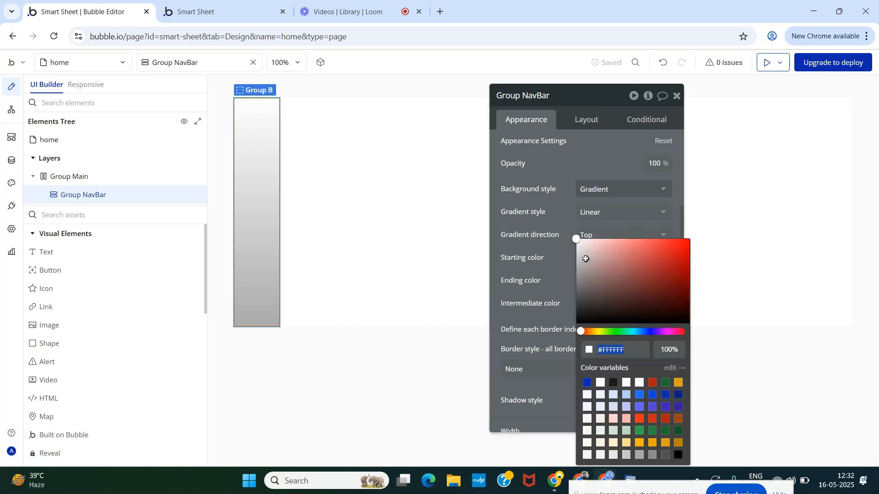
left_click(613, 397)
left_click(603, 397)
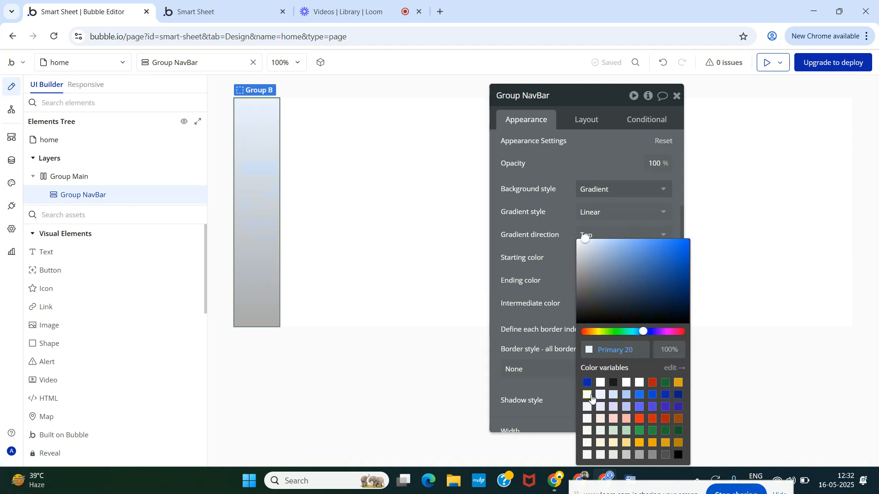
left_click(597, 396)
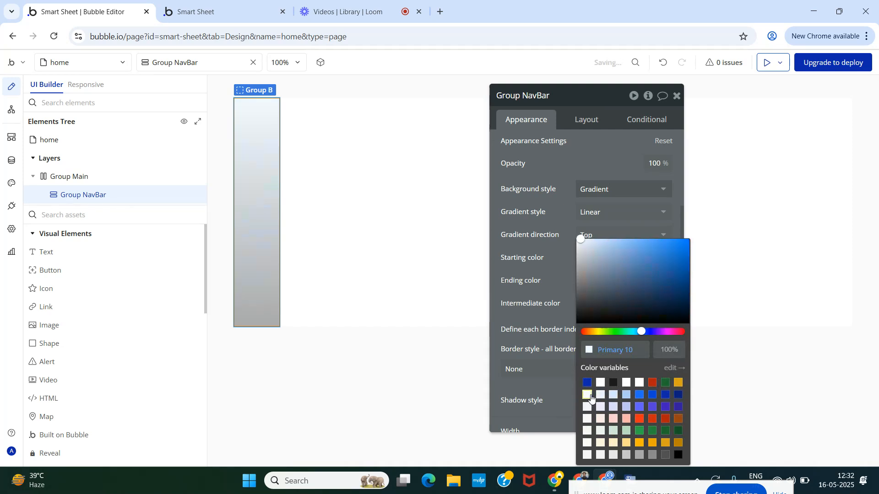
left_click(570, 184)
Step: Set the ending color of Group NavBar's gradient to the Secondary 30 color variable (#D8DBF9)
scroll(566, 198, "down", 1)
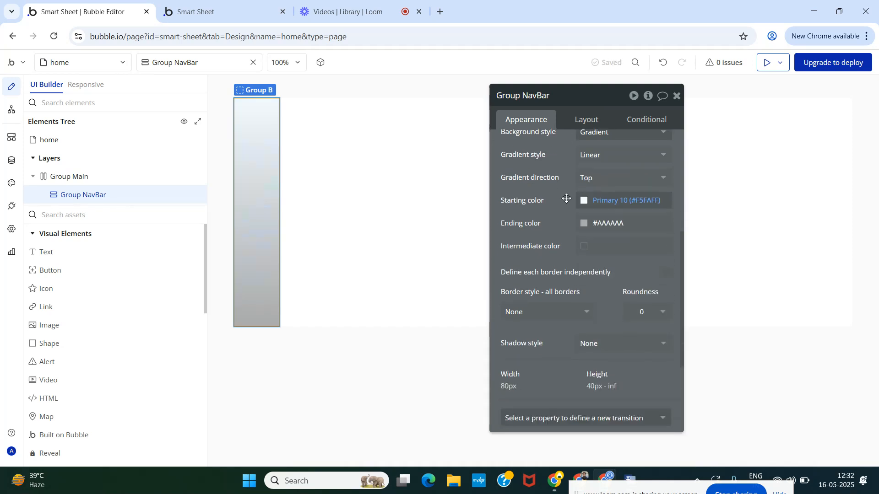
left_click(585, 223)
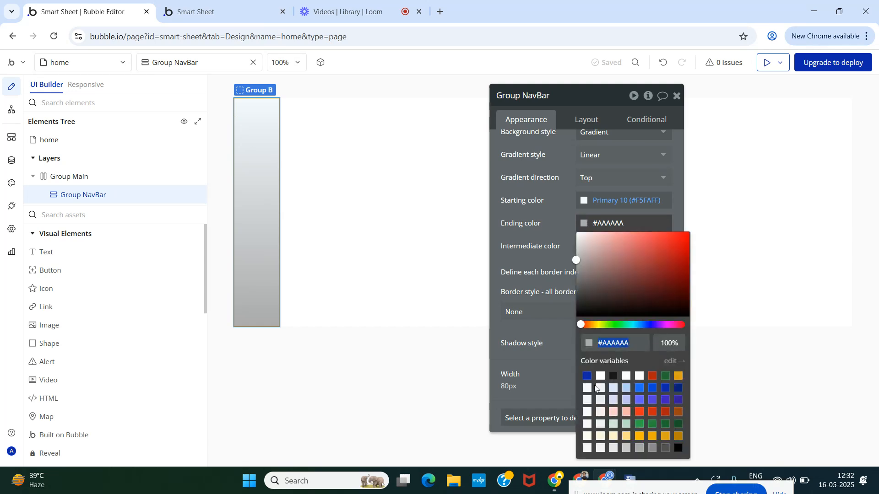
left_click(614, 401)
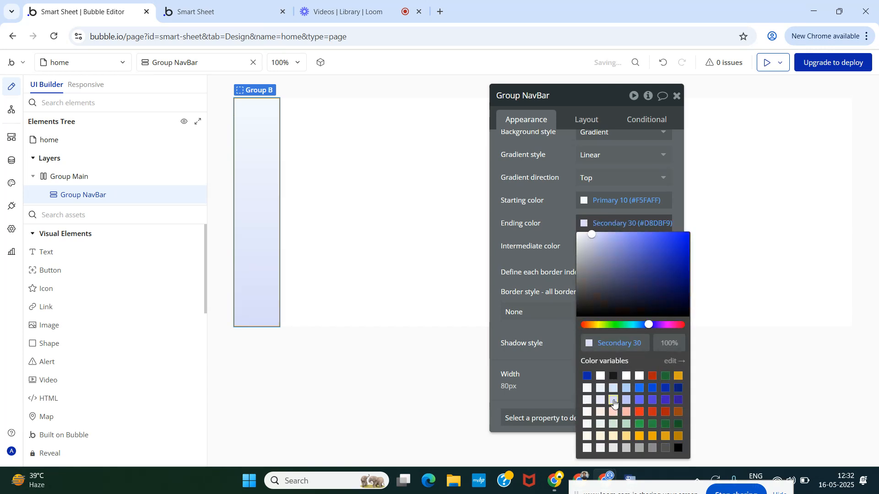
left_click(626, 402)
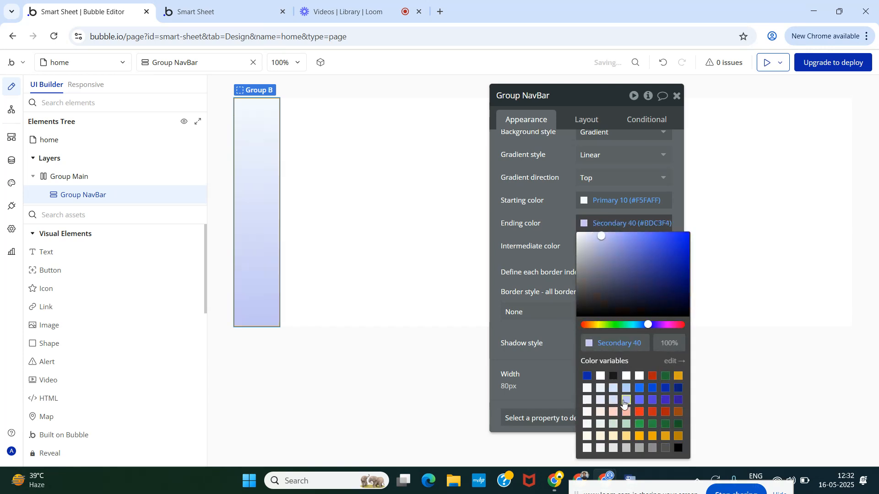
left_click(614, 400)
left_click(544, 240)
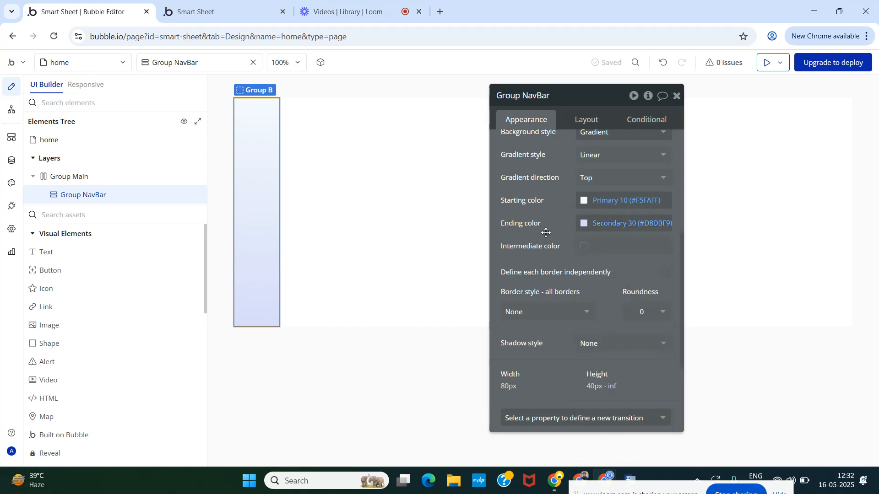
Step: Set the intermediate color of Group NavBar's gradient to the Secondary 10 color variable (#F2F3FD)
left_click(582, 246)
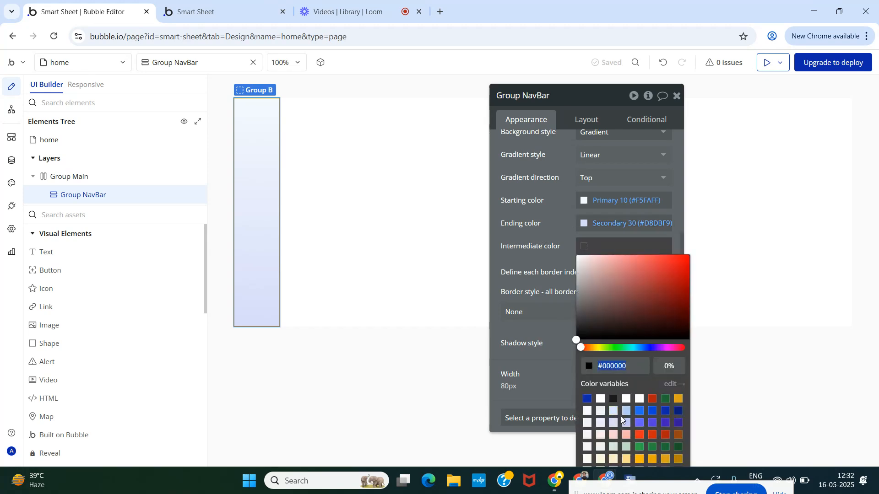
left_click(640, 424)
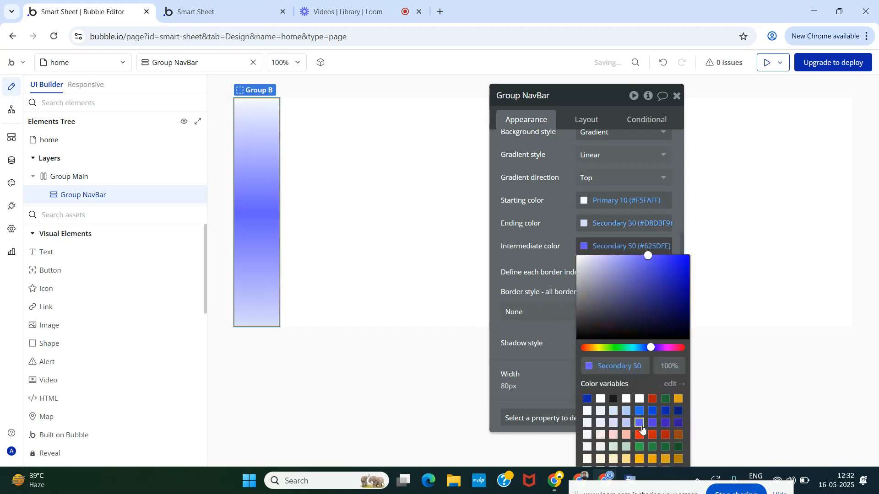
left_click(600, 423)
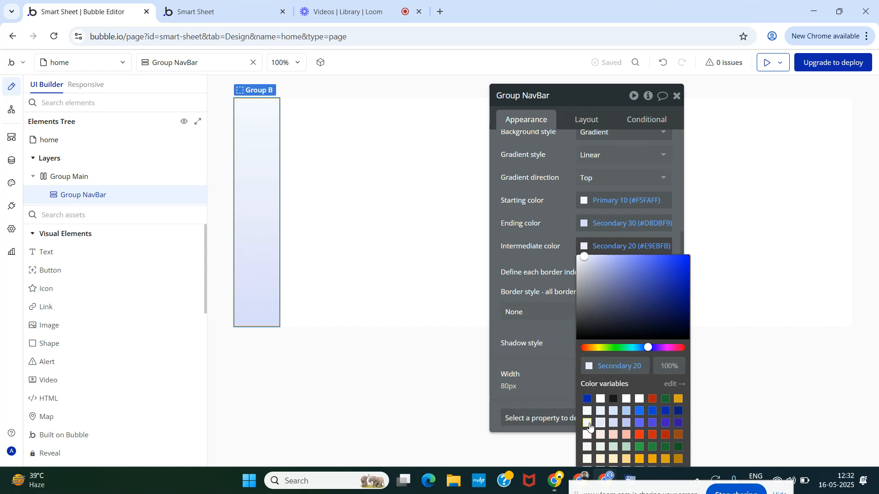
left_click(588, 424)
left_click(564, 243)
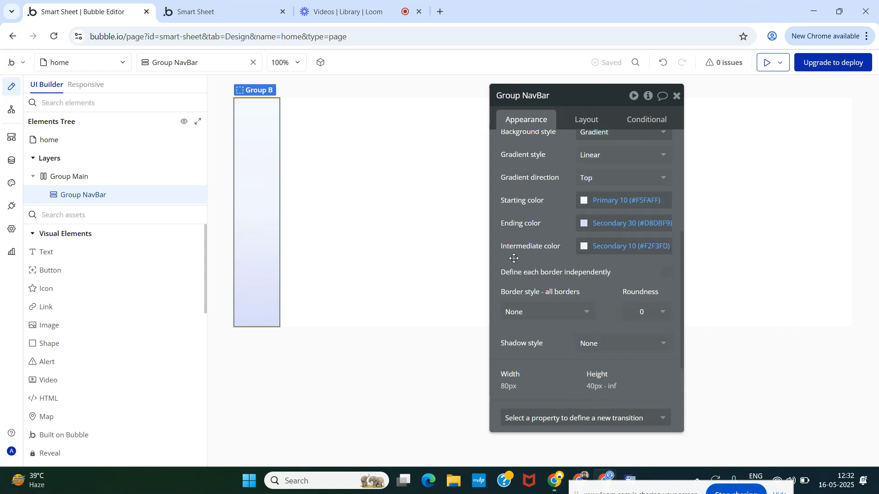
Step: Detach Group NavBar's Transparent style and create a new group style named GradientNavBar from its current appearance
scroll(551, 223, "up", 3)
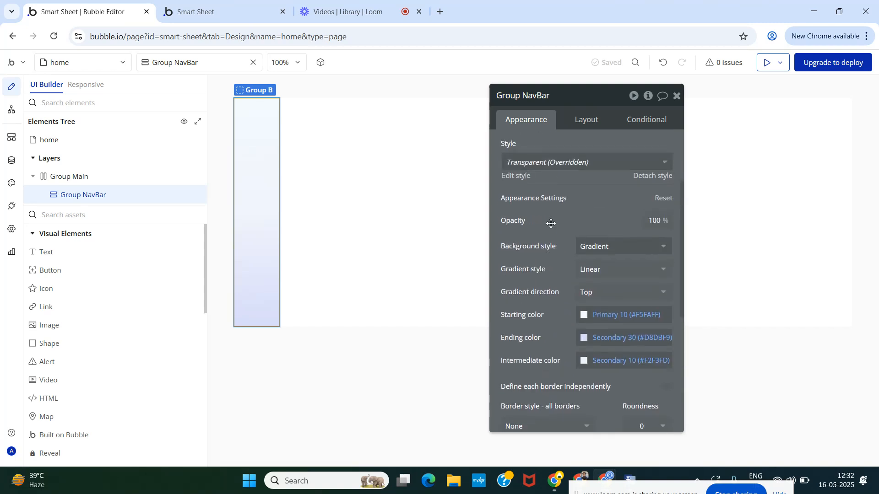
left_click(648, 176)
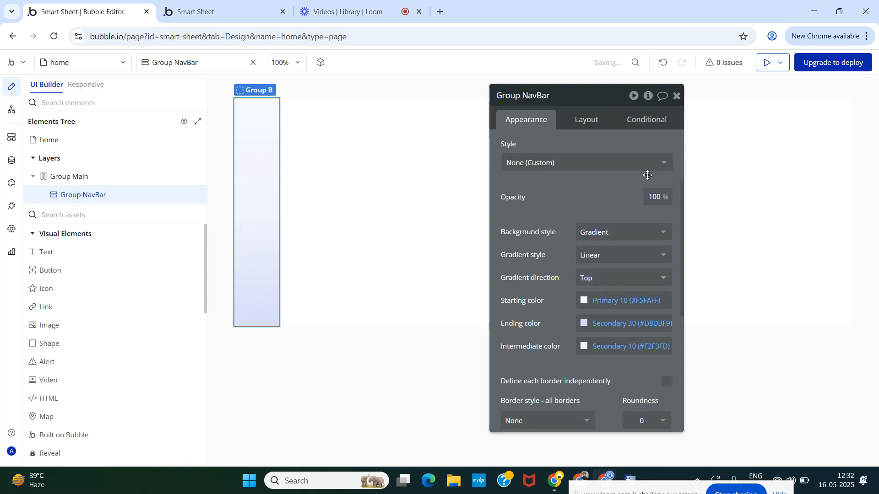
left_click(574, 162)
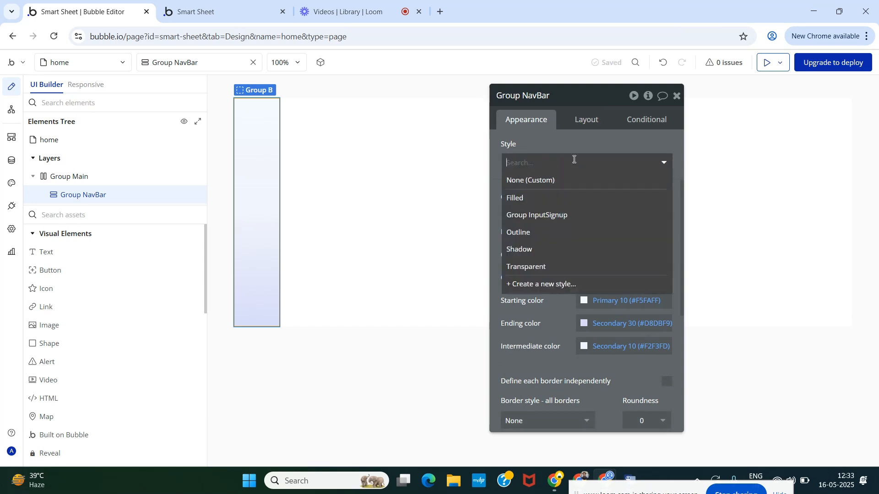
left_click(552, 284)
type("Gr")
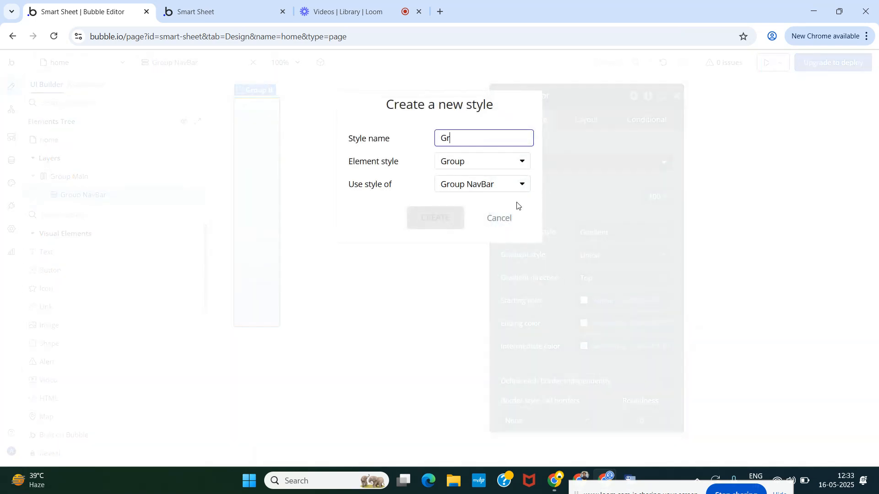
type("adientNa")
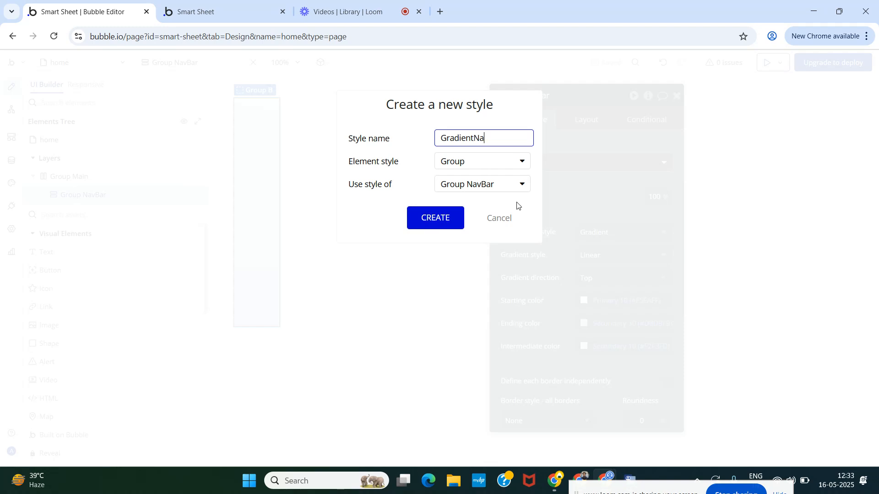
type("vBar")
left_click(436, 220)
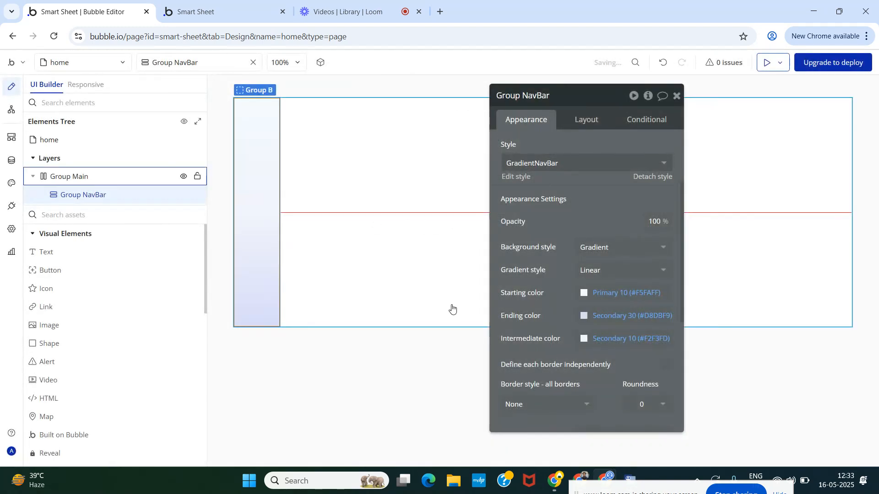
Step: Review Group NavBar's appearance and layout settings and close its properties
scroll(549, 297, "down", 4)
scroll(553, 301, "up", 5)
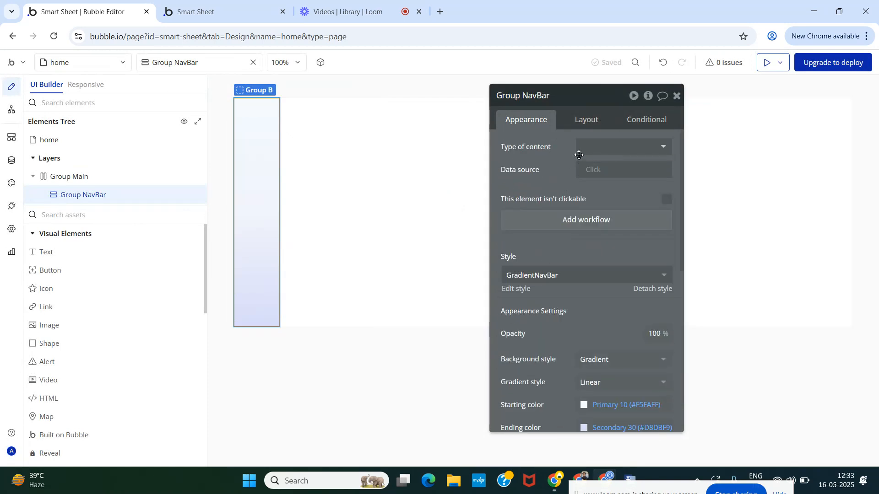
left_click(586, 126)
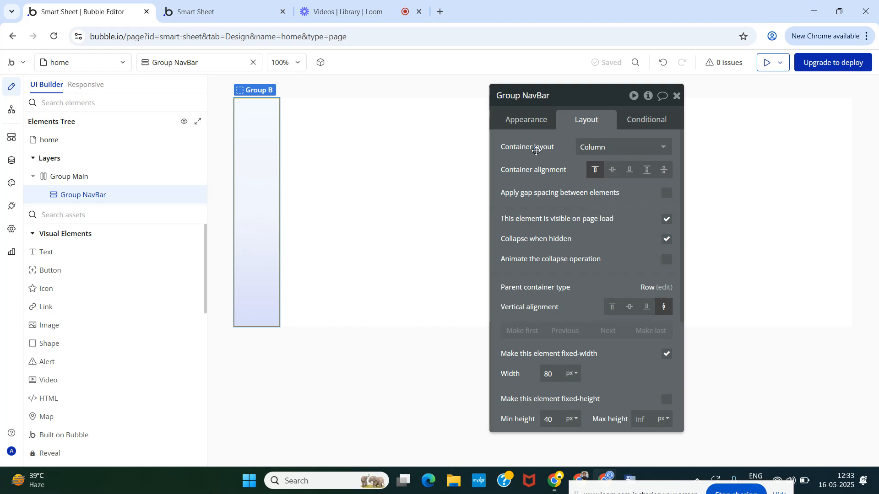
scroll(582, 275, "down", 3)
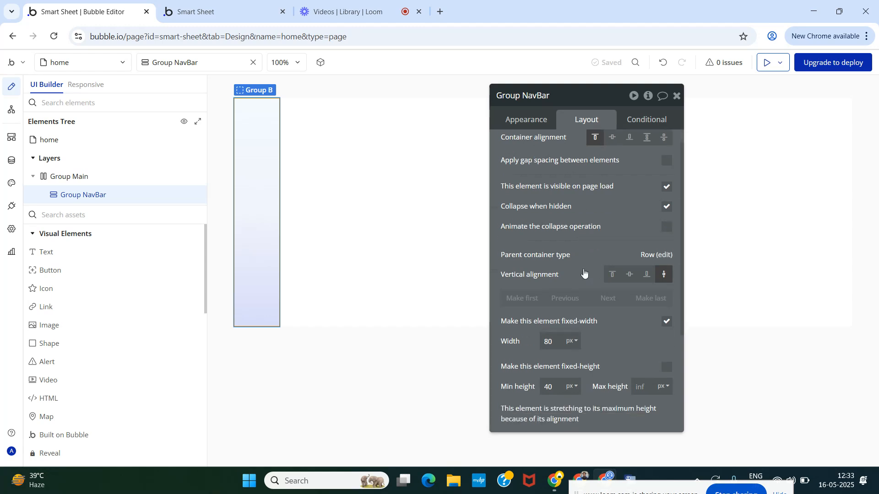
scroll(583, 274, "up", 3)
left_click(676, 97)
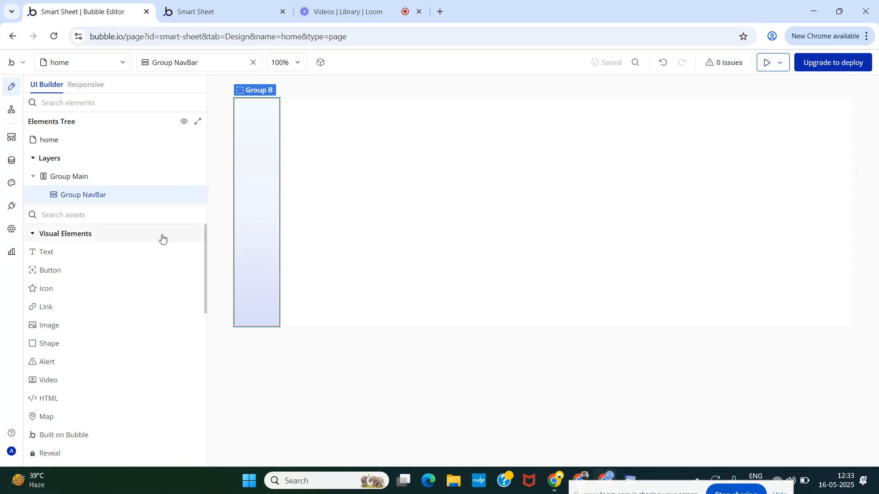
Step: Skip the option sets tutorial in the app's data section and create an option set named FOSNavBar
left_click(12, 166)
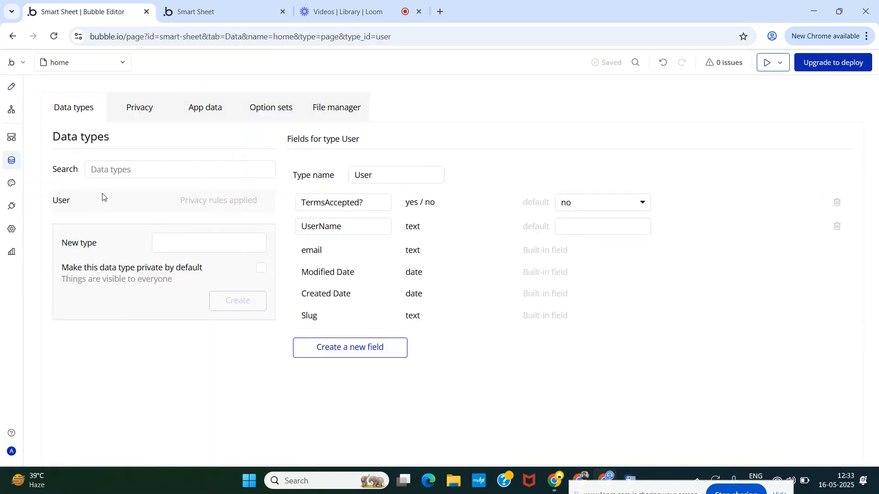
left_click(276, 117)
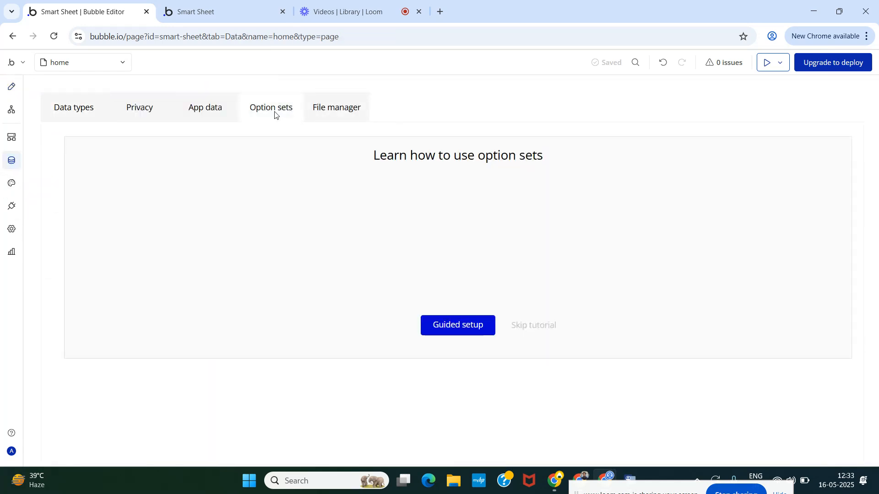
left_click(538, 326)
left_click(176, 221)
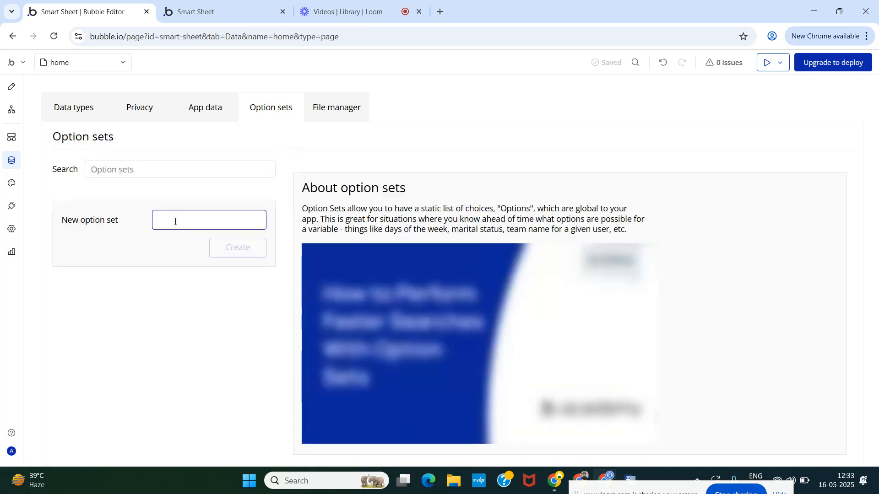
type("Navya")
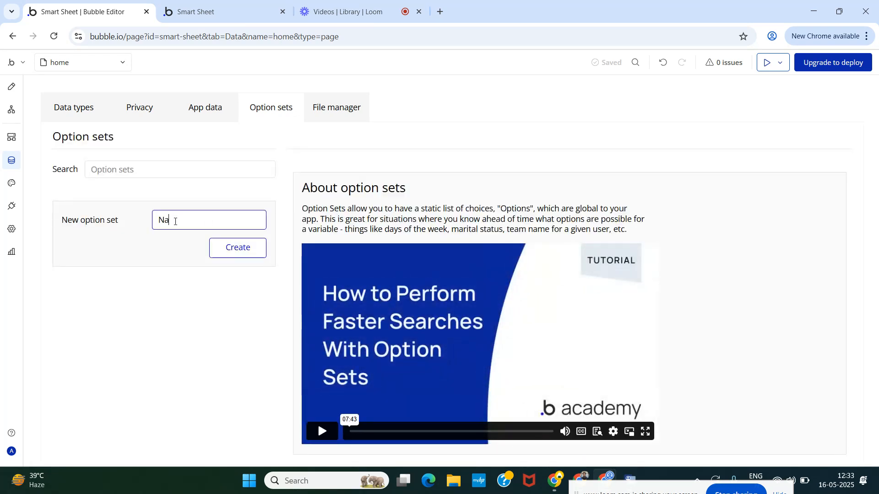
key("BackSpace")
key("BackSpace")
key("BackSpace")
key("BackSpace")
key("BackSpace")
type("FOSNavBar")
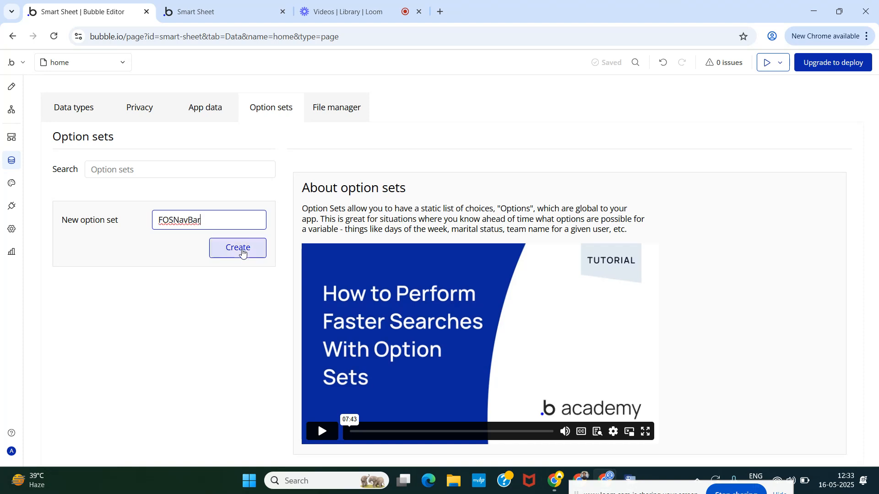
left_click(246, 247)
Step: Add the options Home and Settings to the FOSNavBar option set
left_click(380, 315)
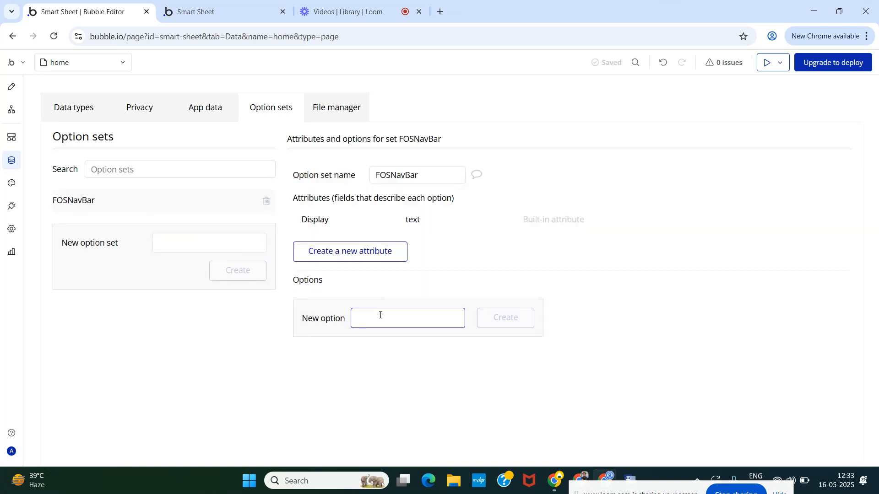
type("Home")
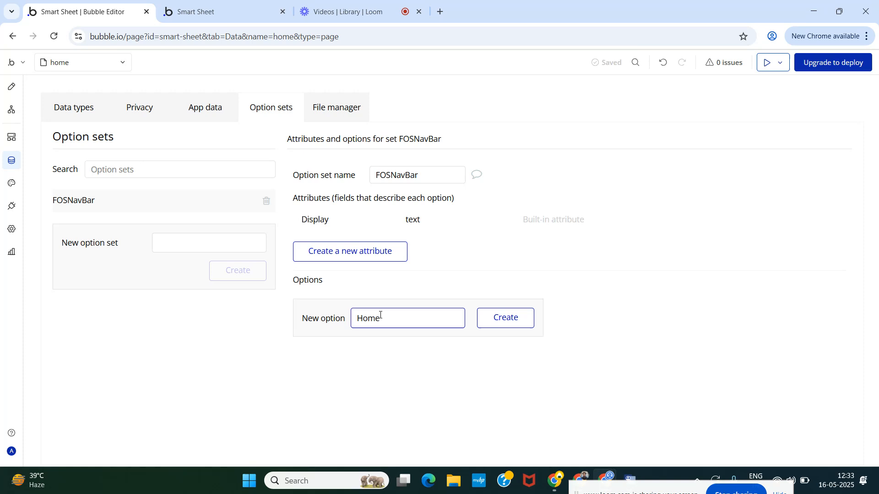
left_click(496, 321)
left_click(423, 348)
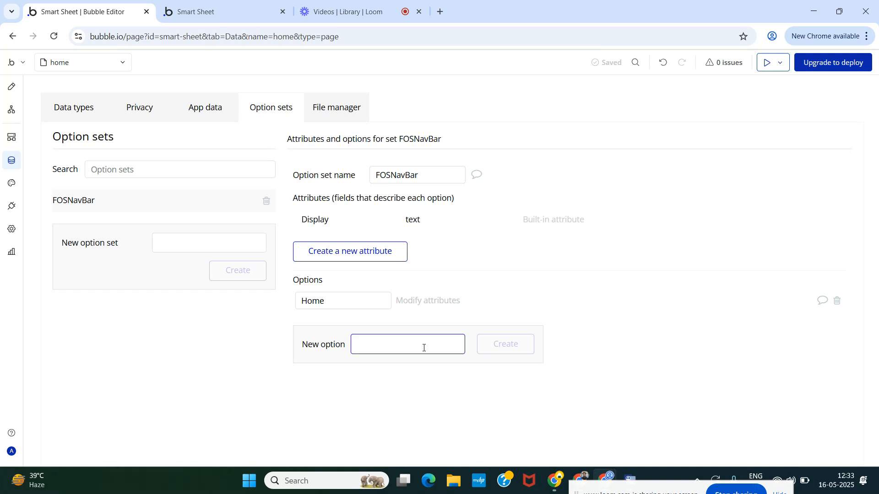
type("Settings")
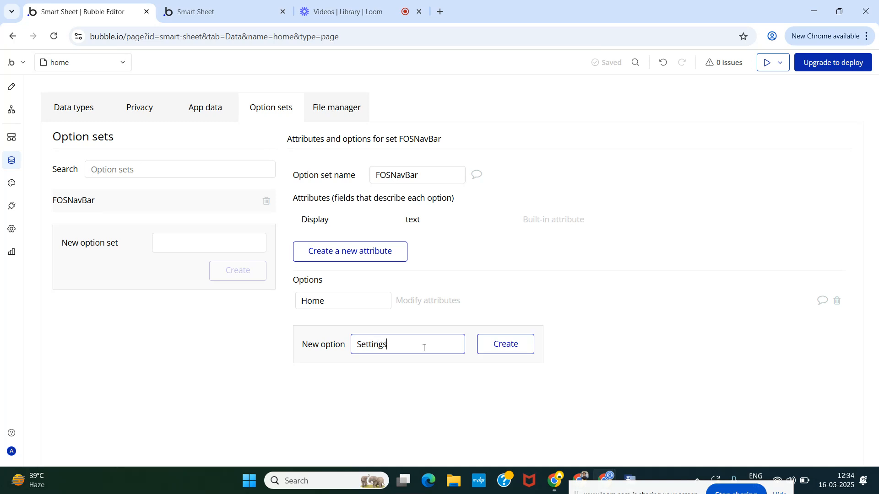
key("Return")
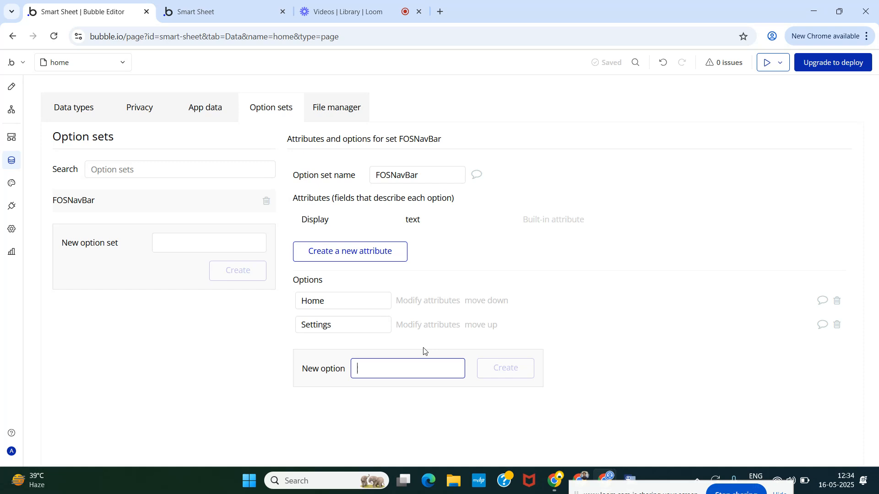
Step: Return to the home page design and filter the available elements by "Re" to find the repeating group
left_click(14, 88)
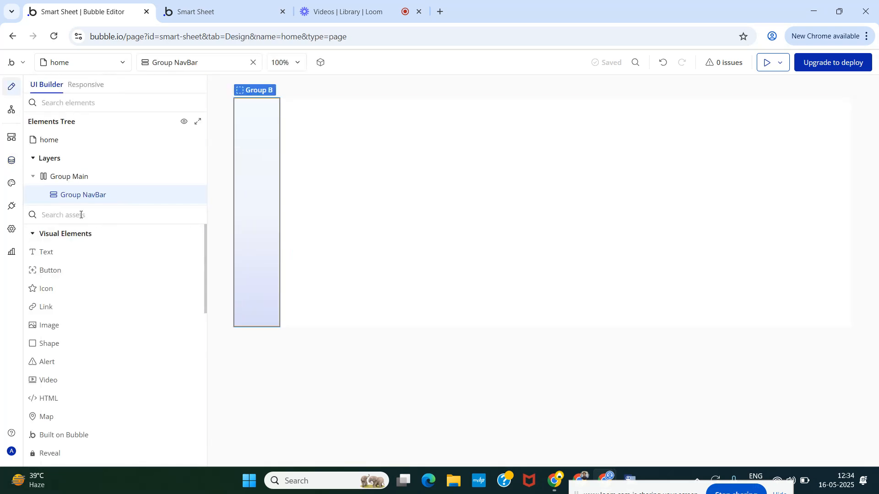
left_click(81, 215)
type("Re")
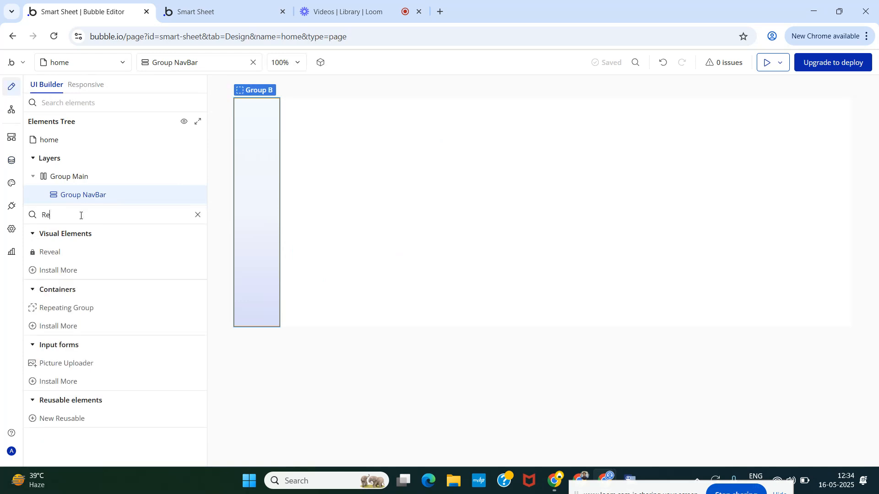
Step: Edit Group NavBar's GradientNavBar style to use padding of 20 top, 20 bottom, 8 left and 8 right
double_click(75, 195)
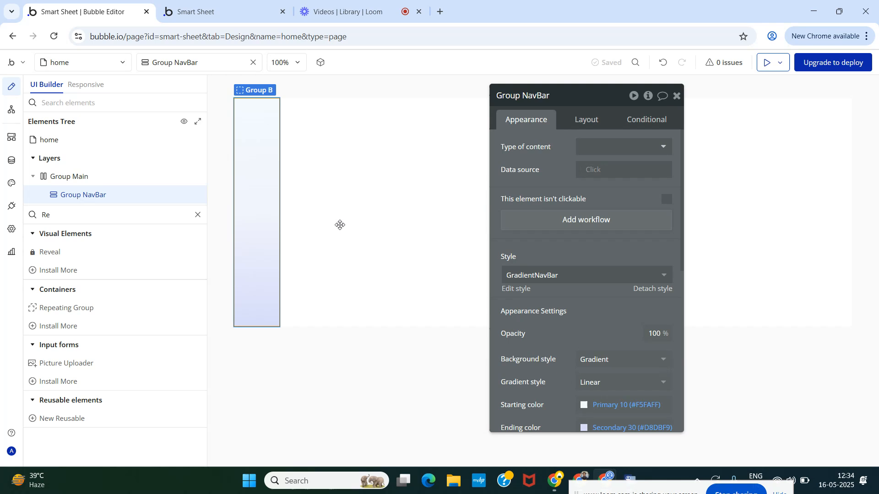
left_click(515, 290)
left_click(765, 176)
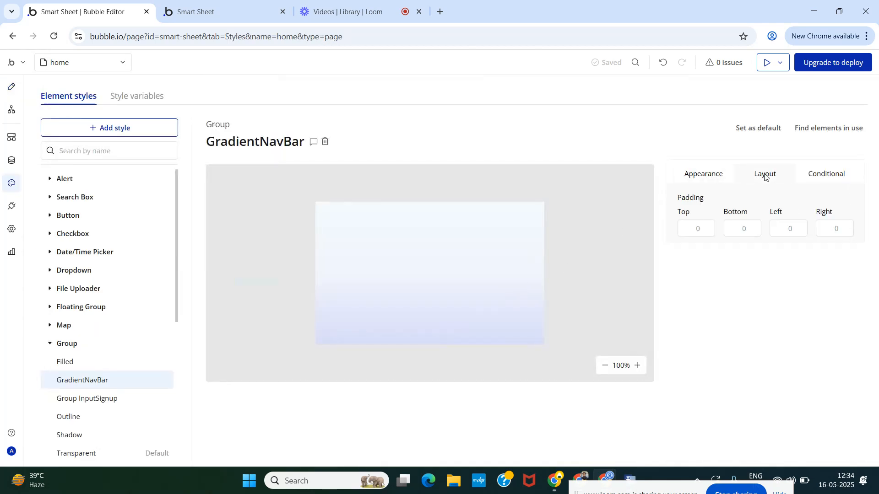
left_click(702, 229)
type("20")
left_click(744, 229)
type("20")
left_click(793, 230)
type("8")
left_click(826, 230)
type("8")
left_click(800, 207)
Step: Place a repeating group inside Group NavBar, disable its fit height to content and set its minimum height to 400 px
left_click(12, 88)
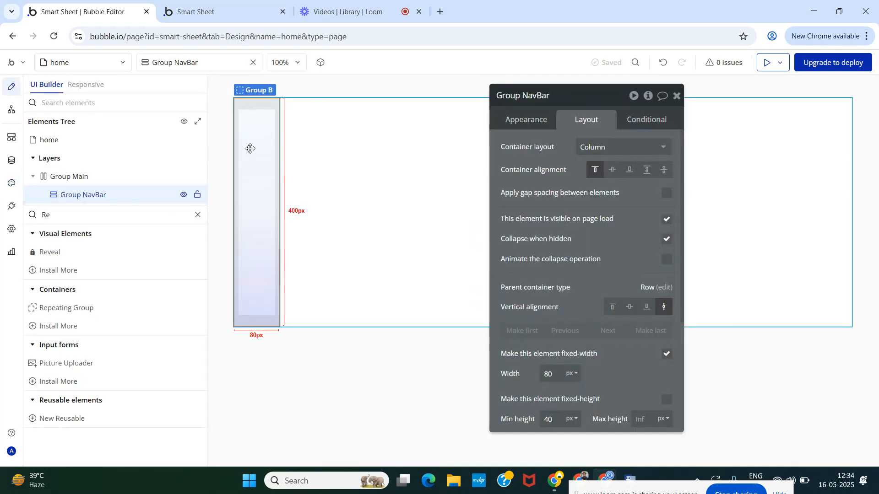
left_click_drag(72, 306, 251, 189)
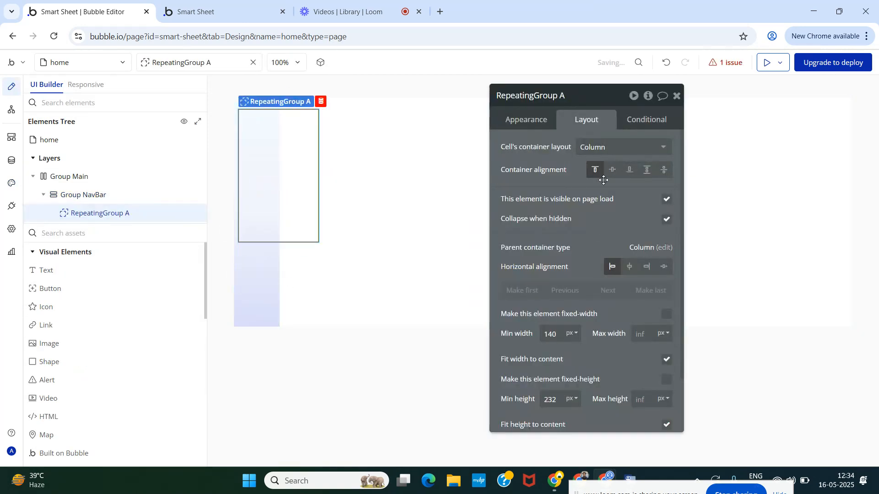
scroll(653, 350, "down", 2)
left_click(667, 360)
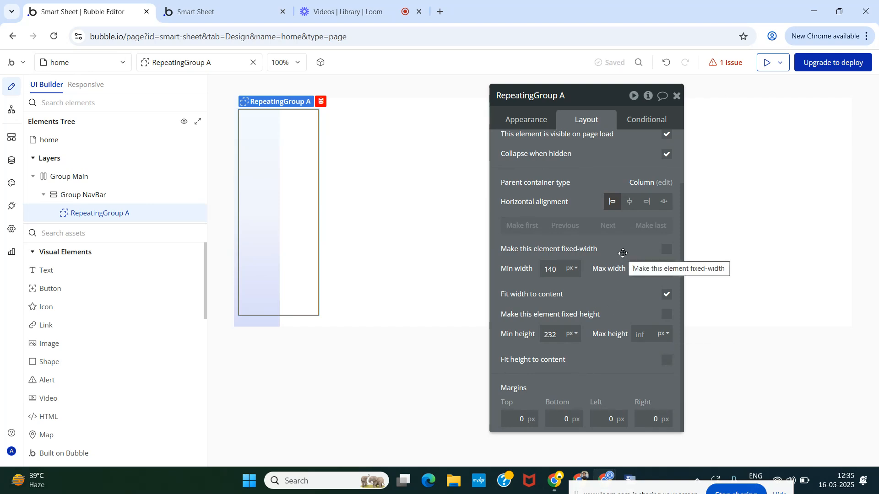
double_click(556, 338)
type("400")
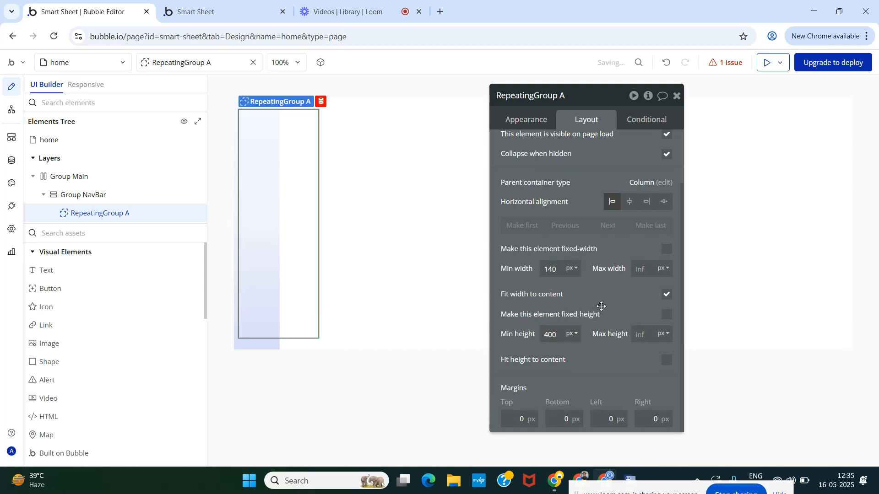
Step: Disable the repeating group's fit width to content and set its minimum width to 0 px
left_click(666, 296)
double_click(555, 273)
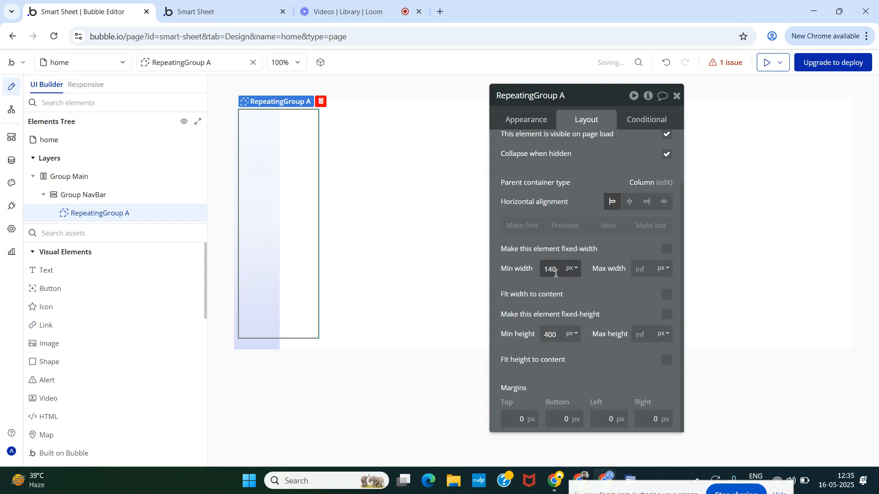
type("0")
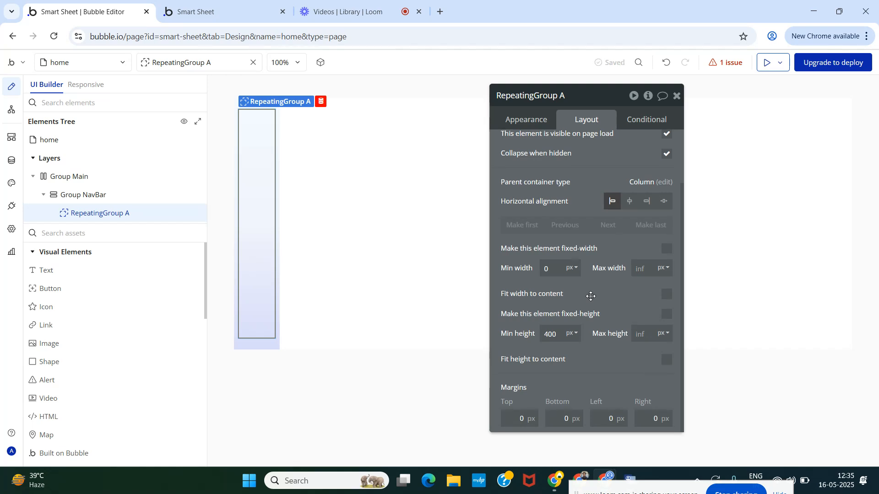
Step: Rename the repeating group to RepeatingGroup NavBar and close the element properties
left_click(572, 96)
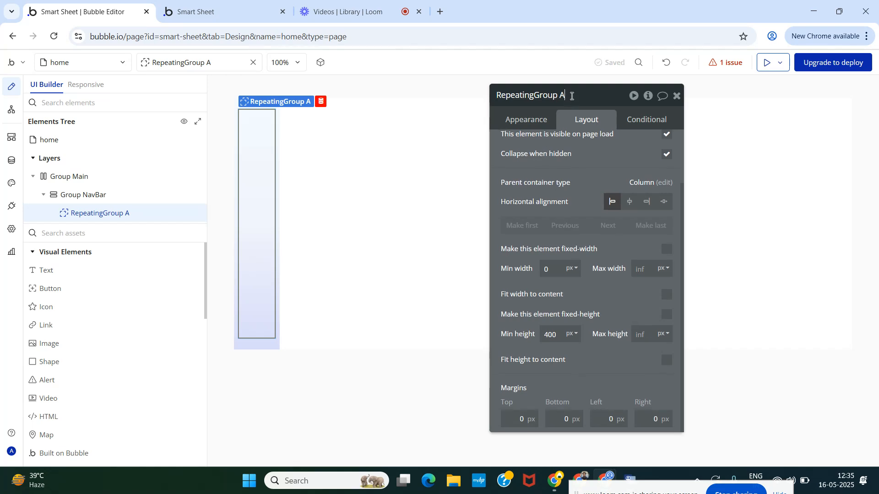
key("BackSpace")
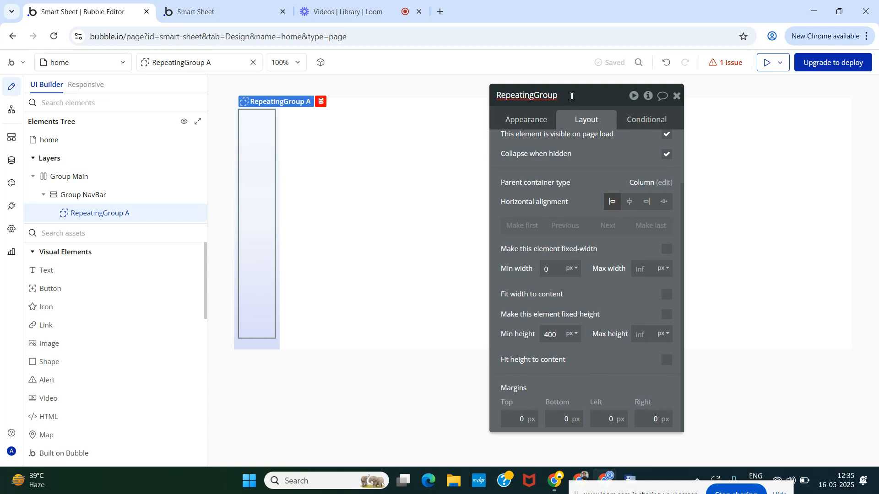
type("Nam")
left_click(578, 188)
scroll(579, 190, "up", 2)
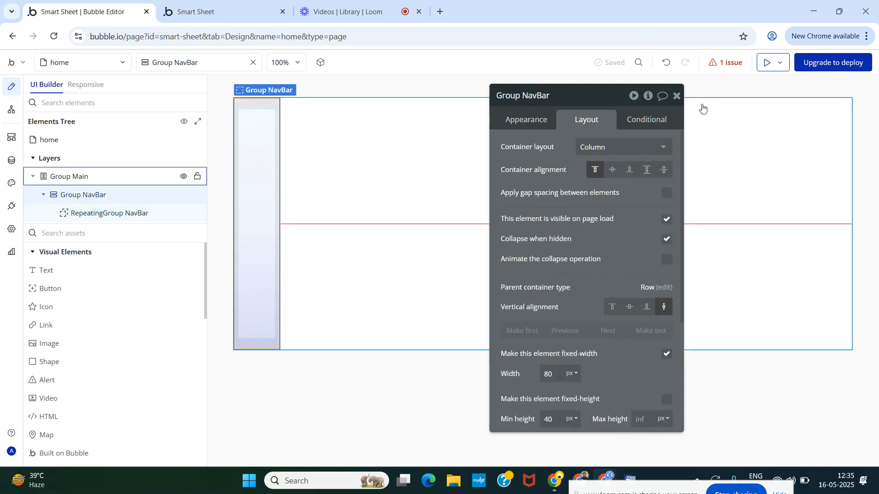
left_click(674, 98)
Step: Place a button inside RepeatingGroup NavBar and set its button type to Icon and label
left_click(130, 238)
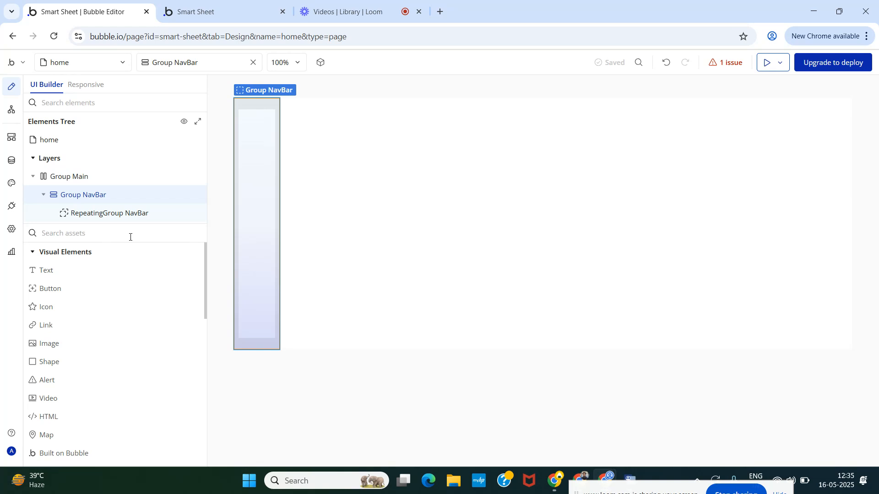
type("But")
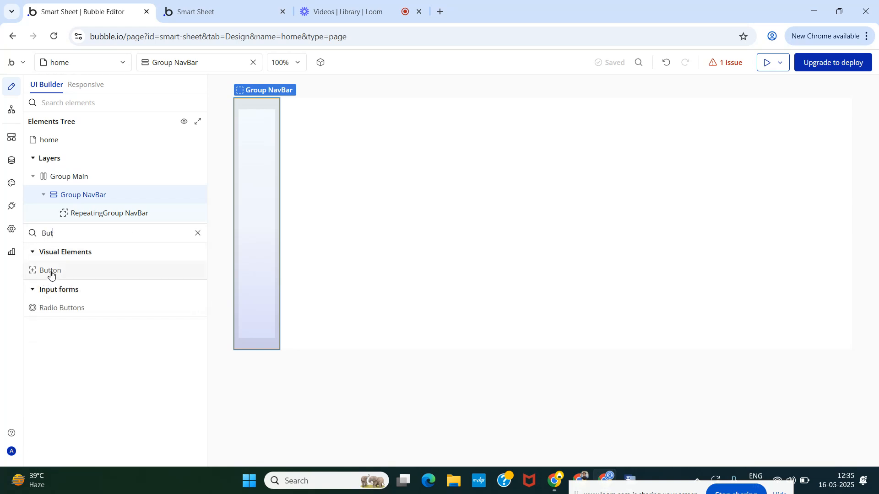
left_click_drag(51, 274, 243, 141)
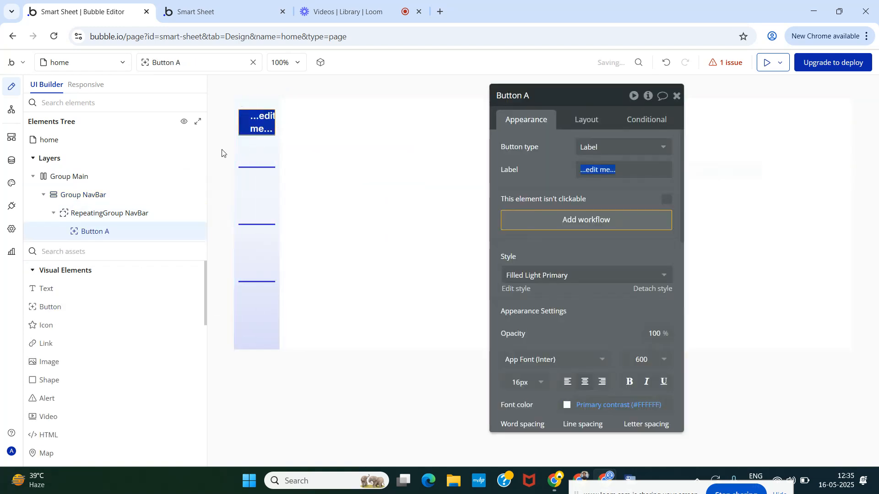
left_click(597, 146)
left_click(596, 218)
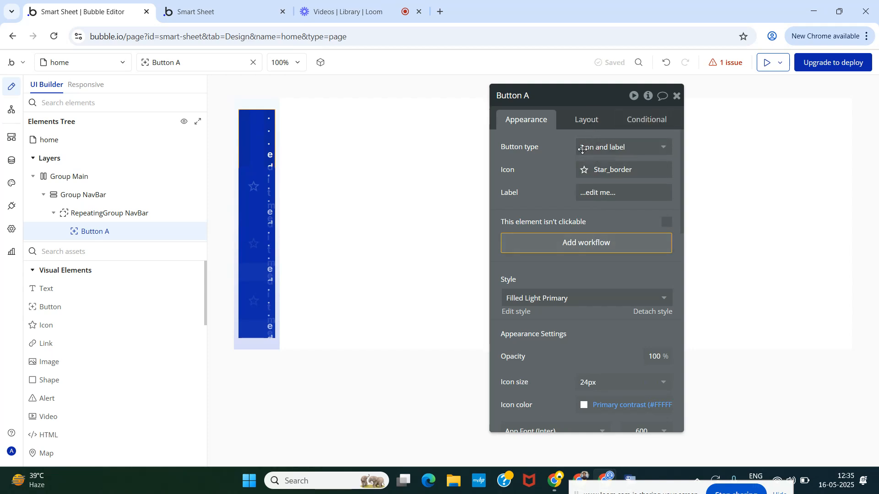
Step: Disable the button's fit width to content and set its icon placement to Top
left_click(587, 122)
left_click(666, 382)
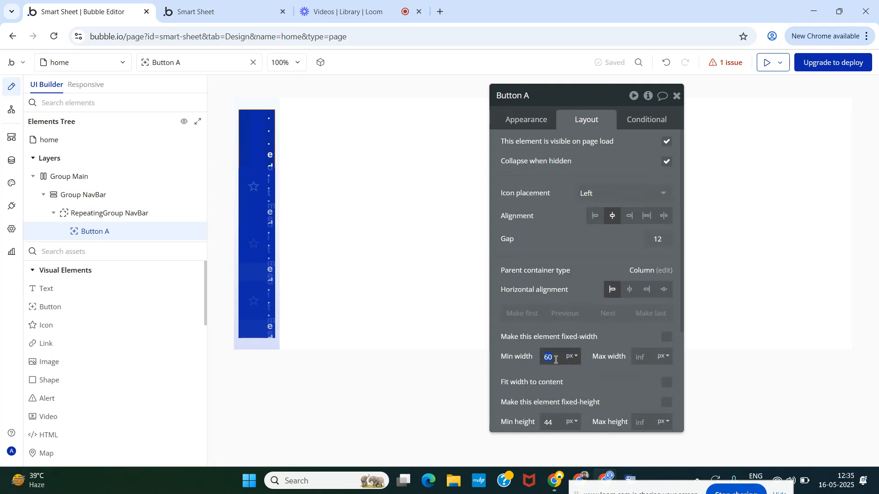
left_click(598, 190)
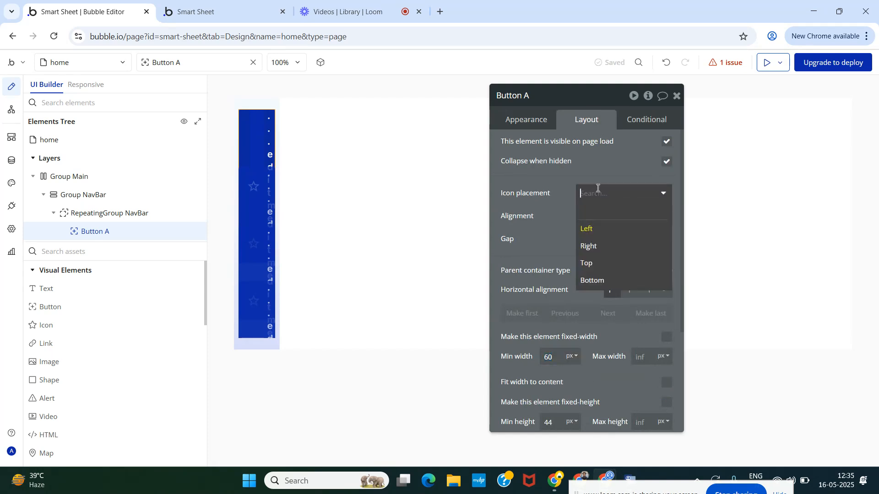
left_click(607, 264)
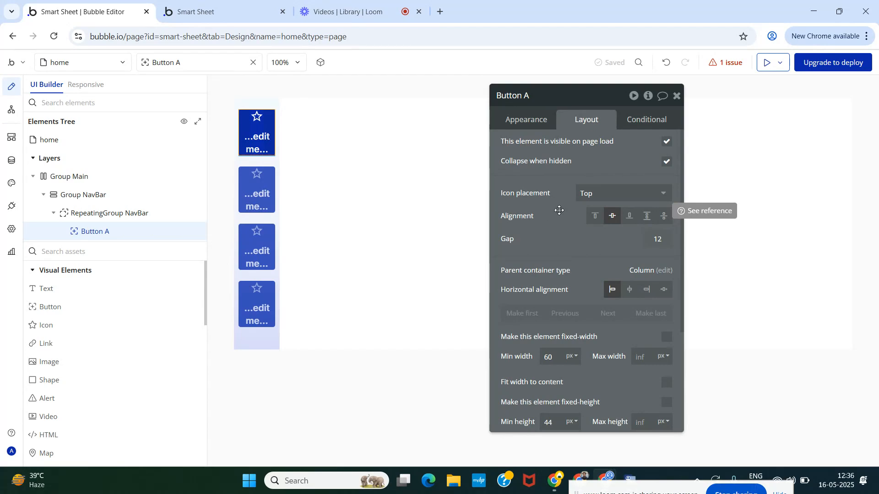
Step: Rename the button in the repeating group to Button RG NavBar
scroll(561, 254, "down", 3)
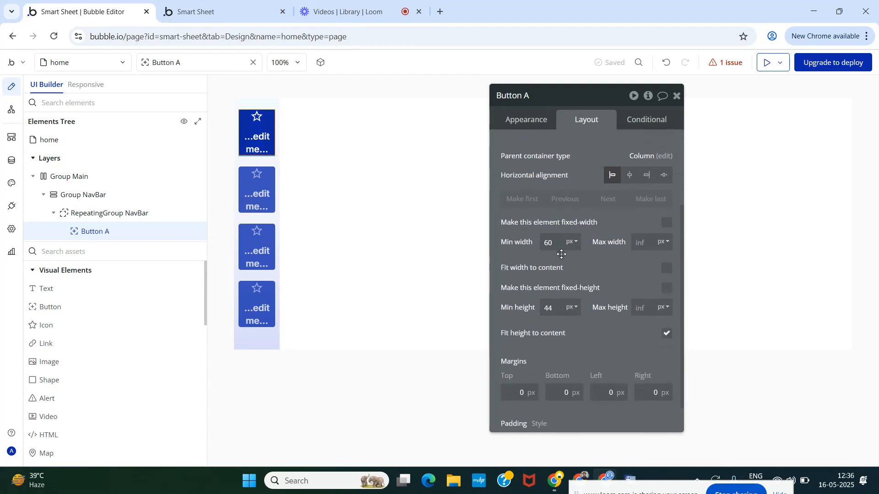
left_click(537, 96)
type("RG NavBar")
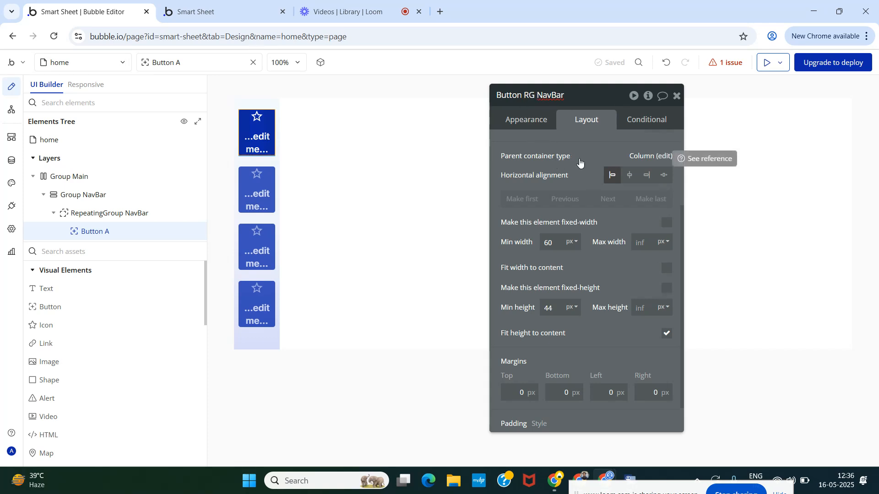
Step: Set RepeatingGroup NavBar's type of content to FOSNavBar and its data source to All FOSNavBar
left_click(664, 156)
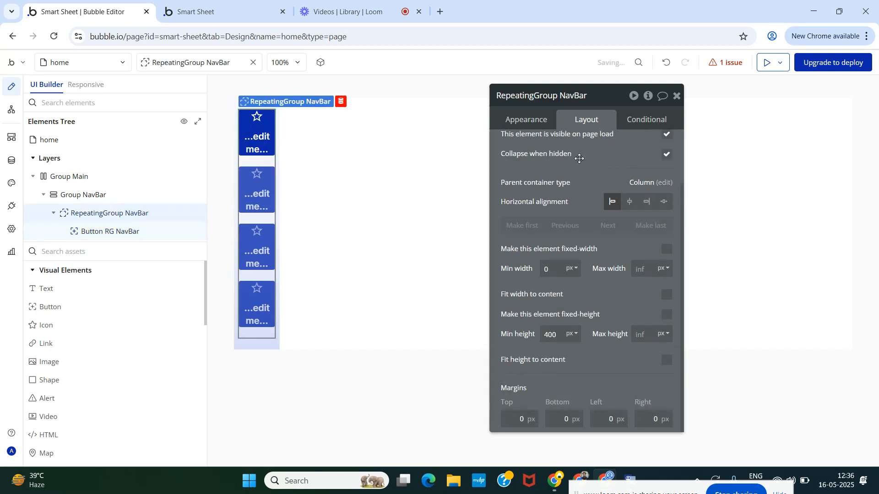
left_click(518, 118)
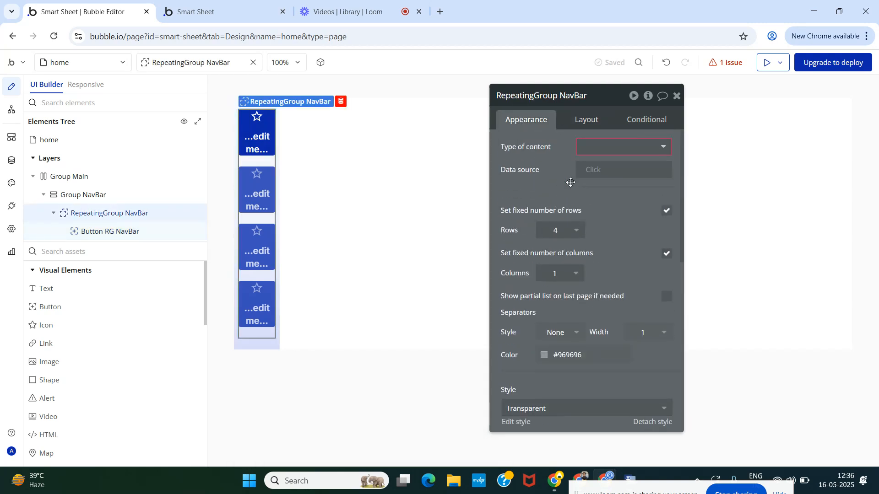
left_click(608, 145)
left_click(127, 215)
left_click(627, 149)
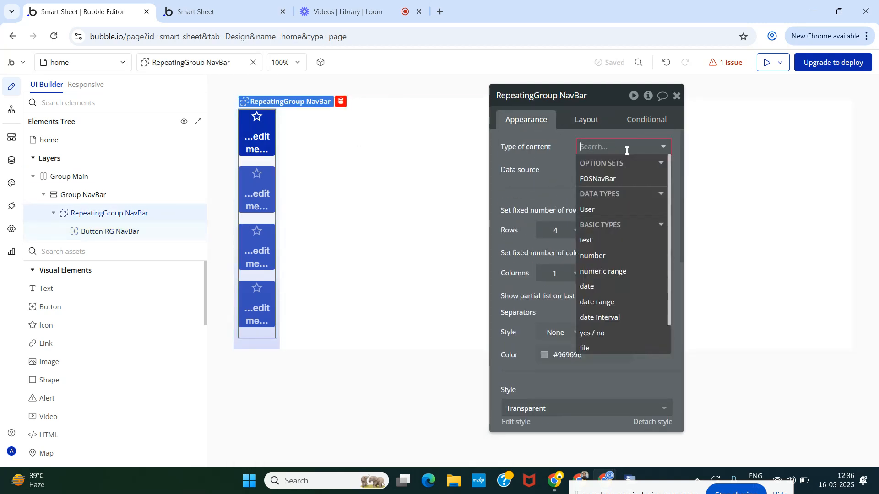
left_click(612, 181)
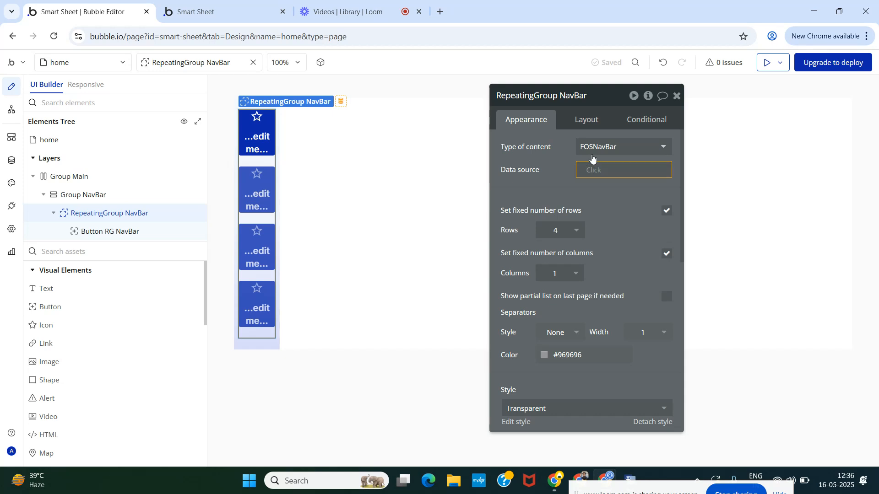
left_click(597, 172)
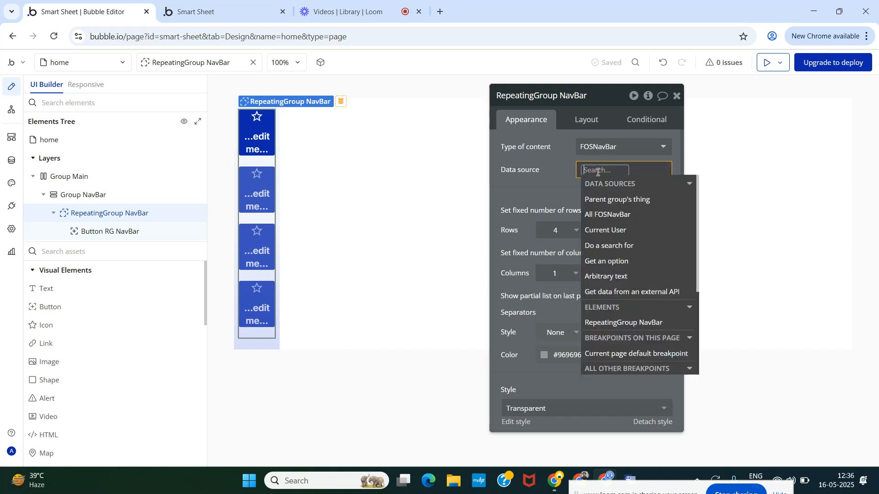
left_click(609, 215)
left_click(550, 196)
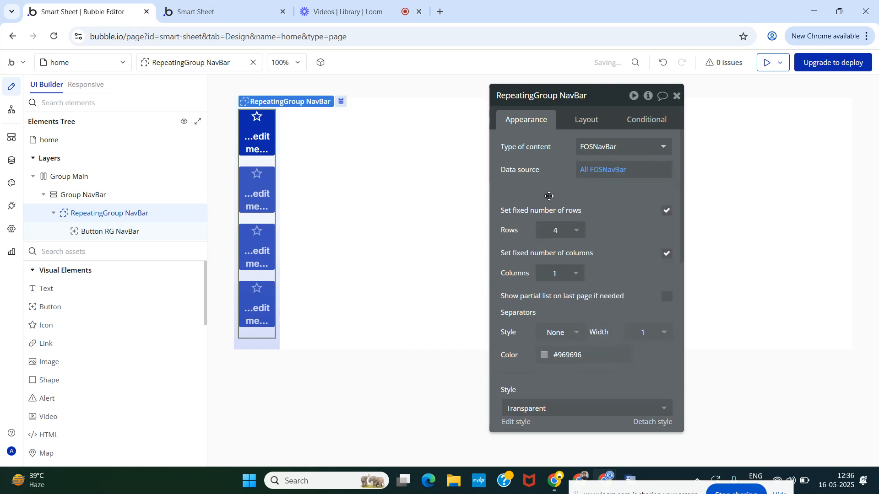
Step: Disable the fixed number of rows for RepeatingGroup NavBar and set the minimum row height to 20 px
left_click(666, 211)
left_click(588, 232)
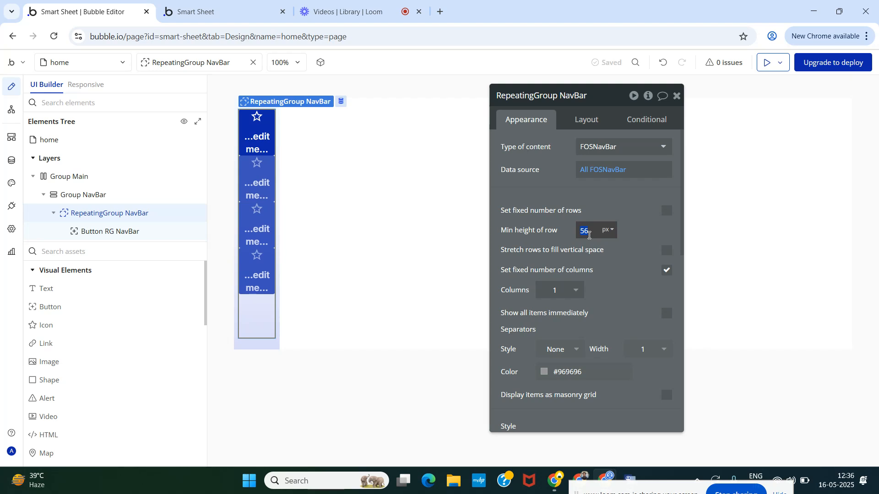
type("20")
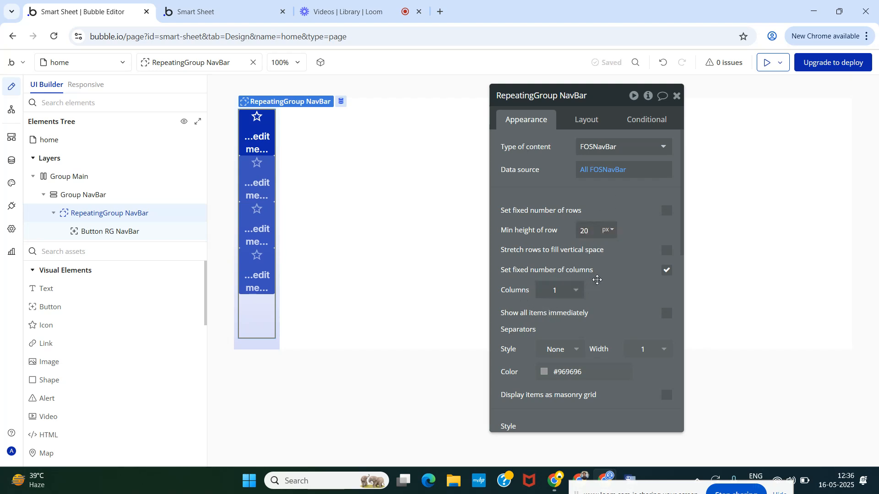
Step: Set the separator style of RepeatingGroup NavBar to Solid and detach its Transparent style
scroll(598, 275, "down", 2)
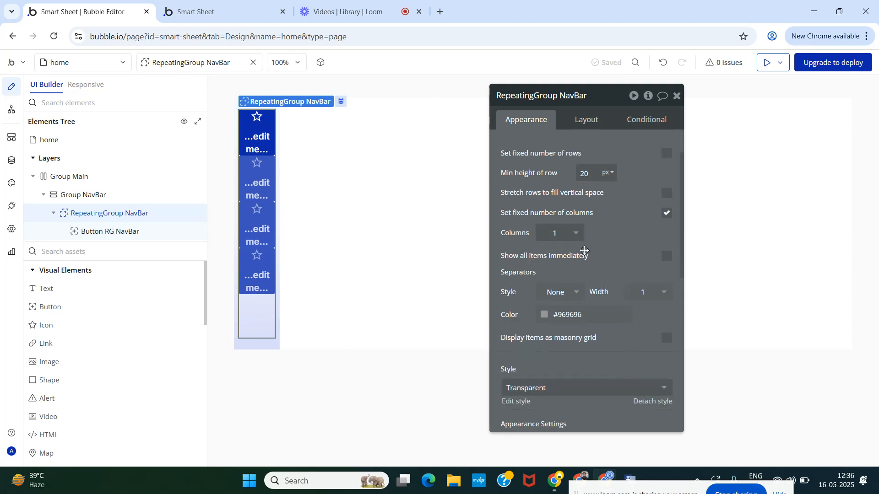
scroll(621, 240, "down", 2)
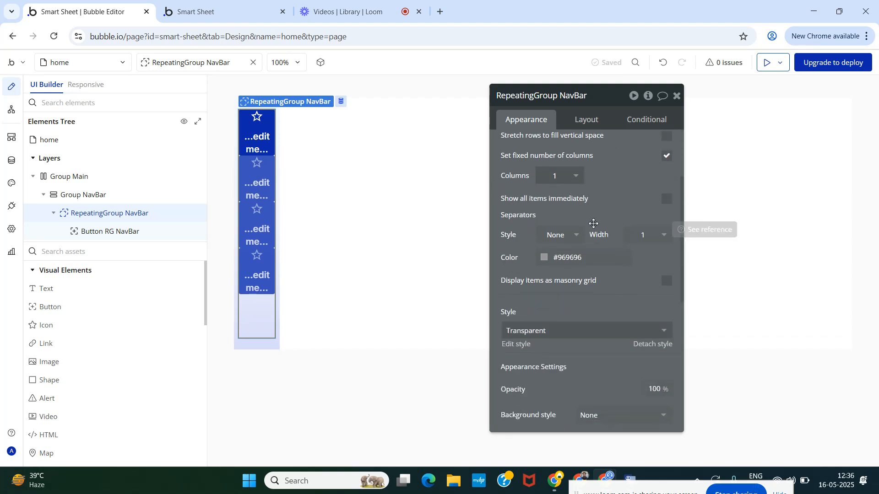
left_click(567, 237)
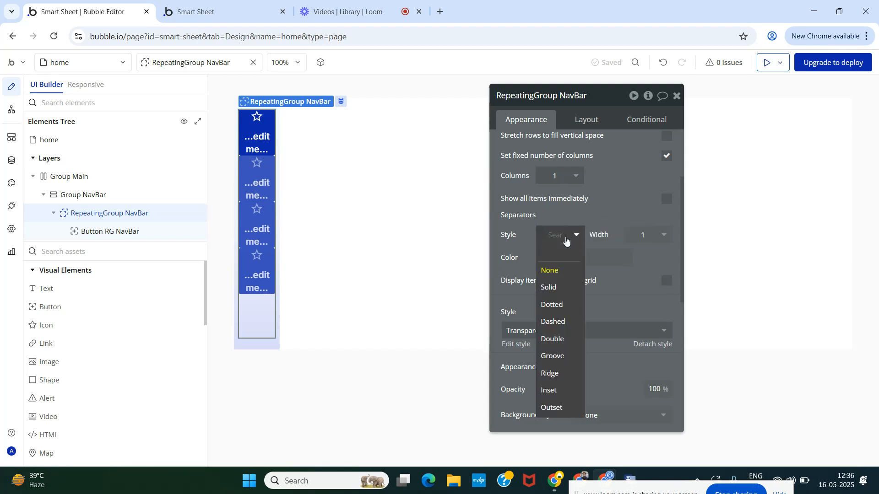
left_click(554, 287)
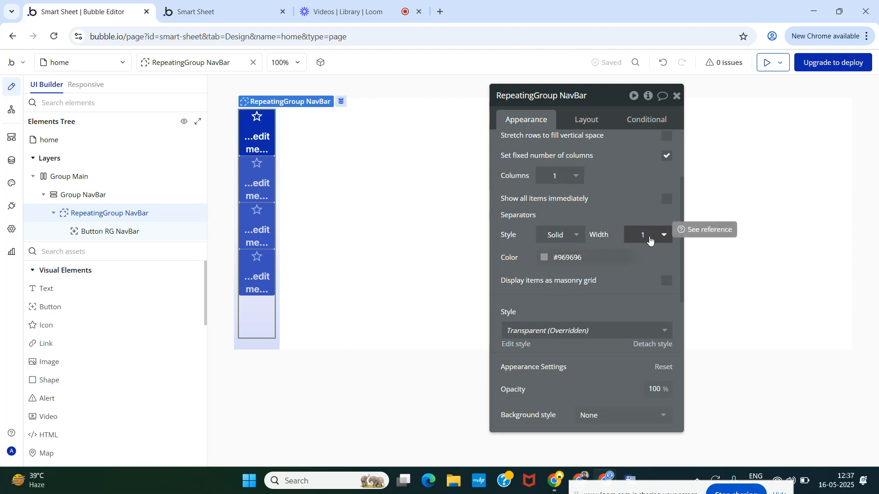
left_click(652, 344)
Step: Try the separator style None on RepeatingGroup NavBar and return it to Solid
left_click(557, 236)
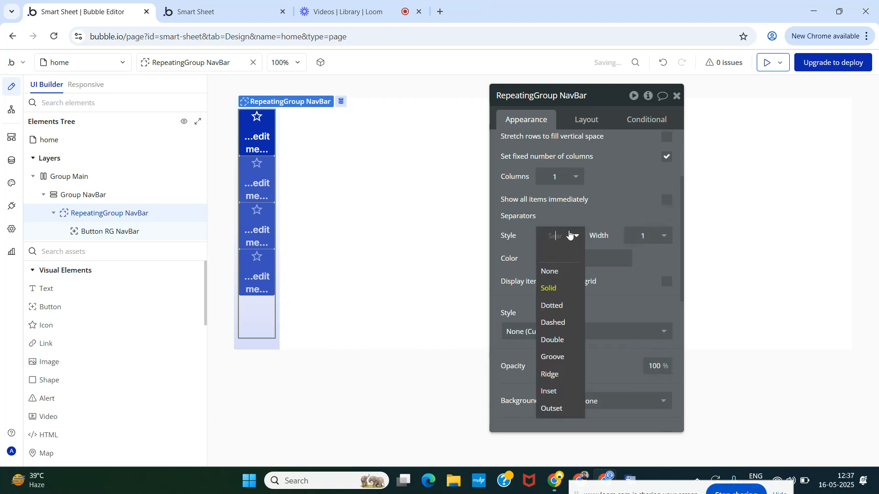
left_click(553, 270)
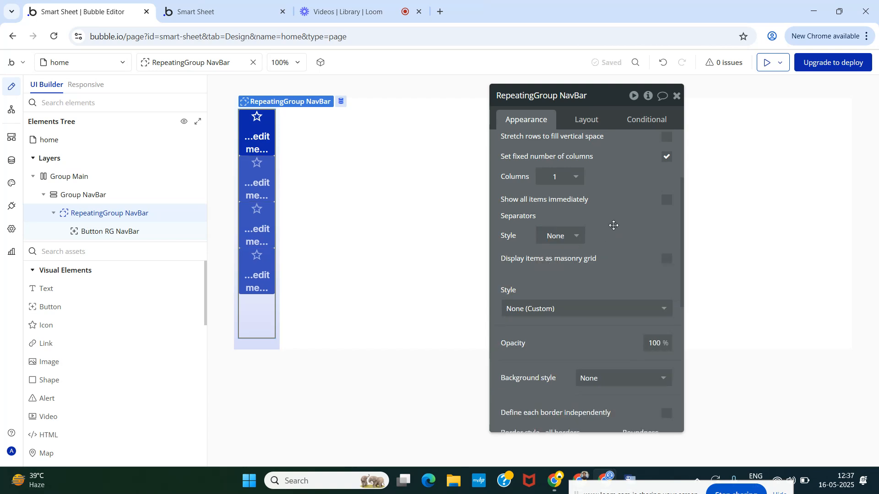
left_click(551, 235)
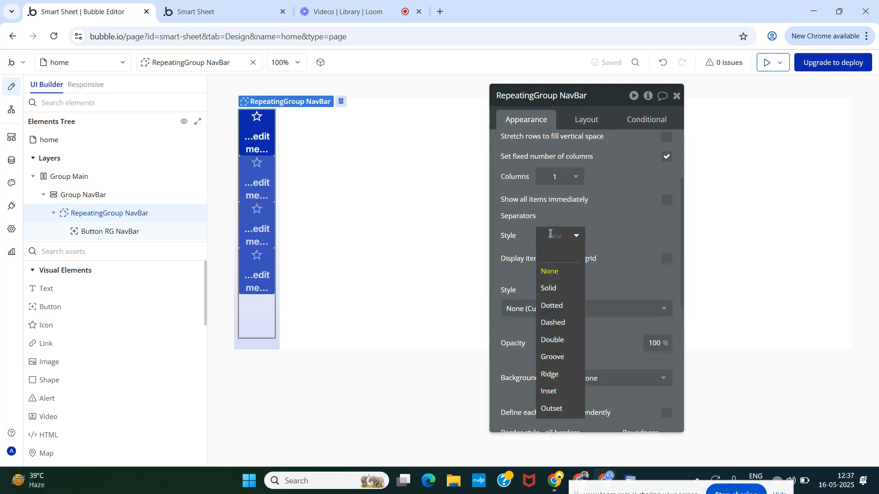
left_click(570, 287)
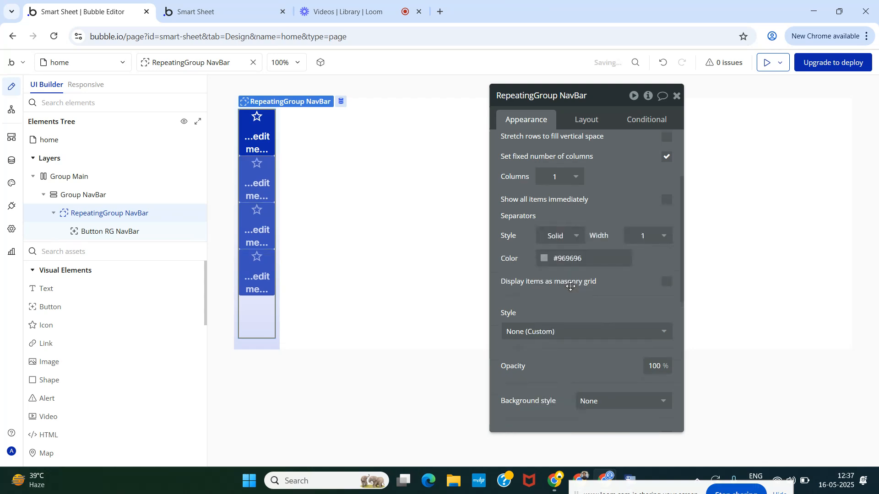
Step: Set the separator width to 10 and make the separator color fully transparent with 0% opacity
type("0")
left_click(551, 266)
left_click(628, 348)
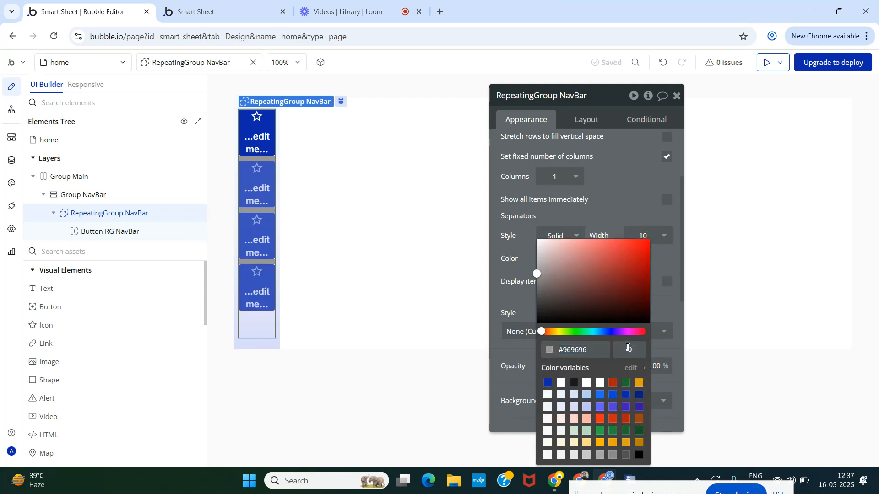
left_click(619, 210)
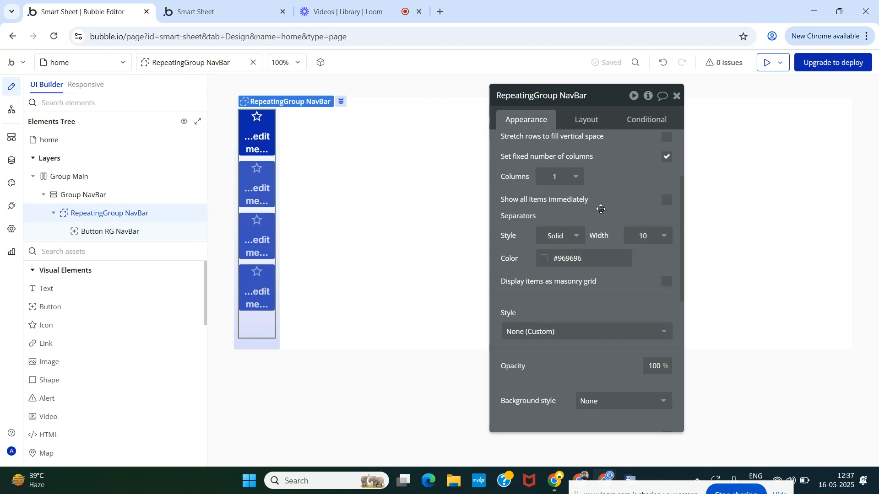
Step: Set the background style of Button RG NavBar to None
left_click(108, 230)
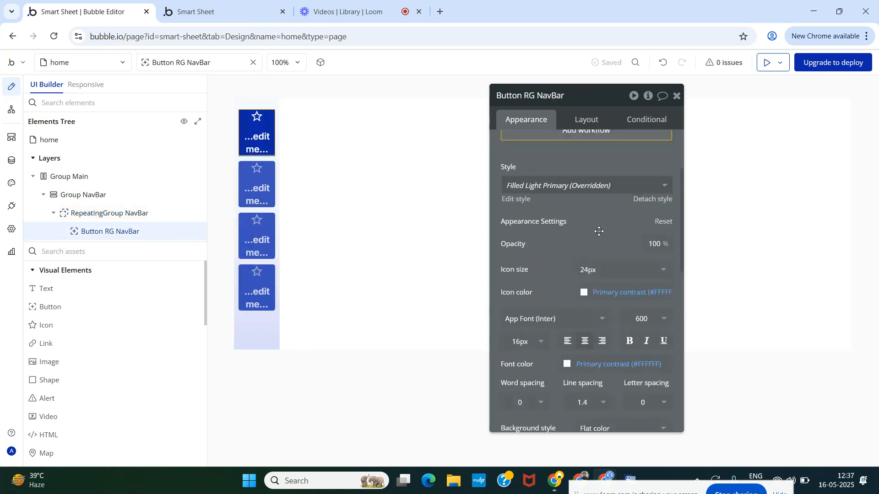
scroll(563, 245, "down", 4)
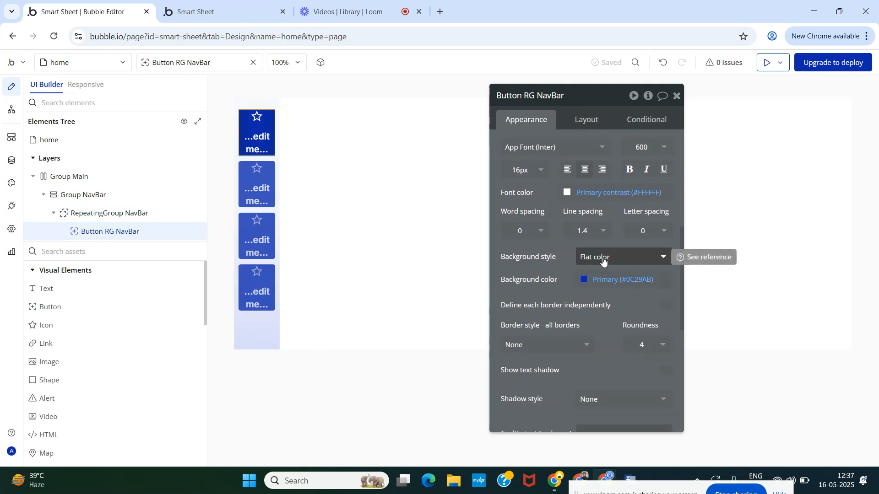
left_click(603, 260)
left_click(598, 293)
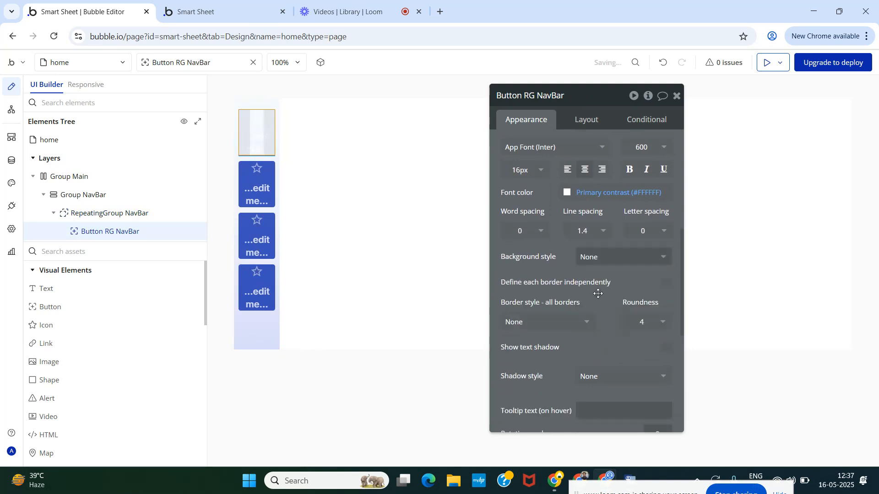
Step: Set the button's icon size to 18 px and its icon color to the Text (#1A1A1A) variable
scroll(595, 288, "up", 5)
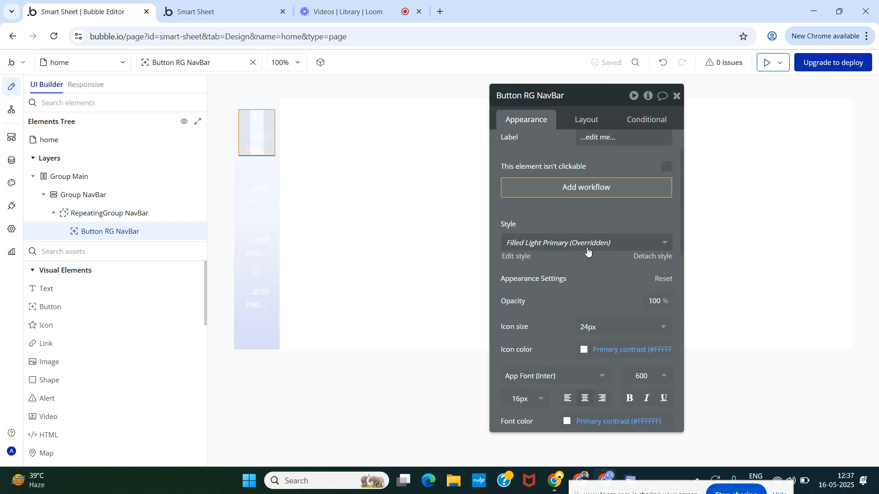
scroll(584, 270, "down", 2)
left_click(586, 213)
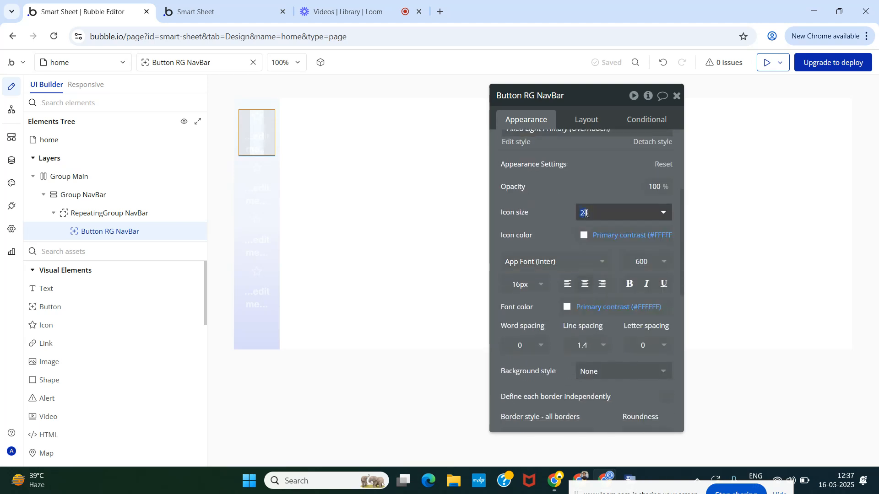
type("18")
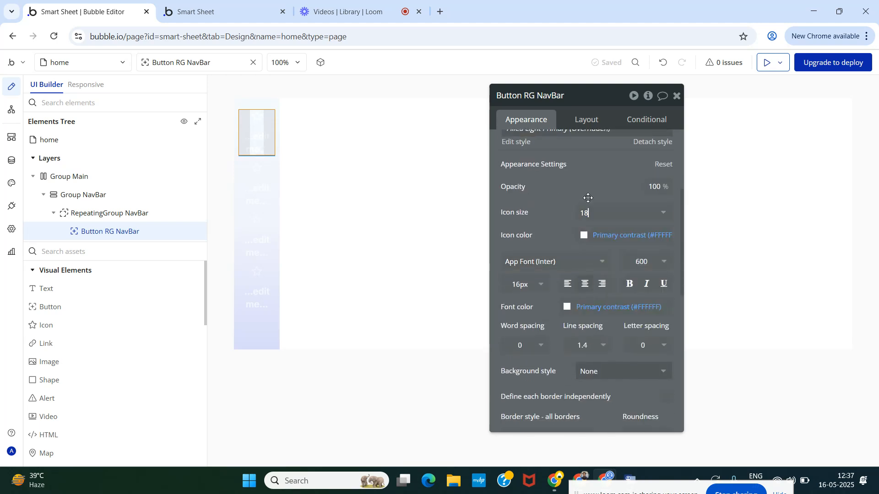
left_click(584, 236)
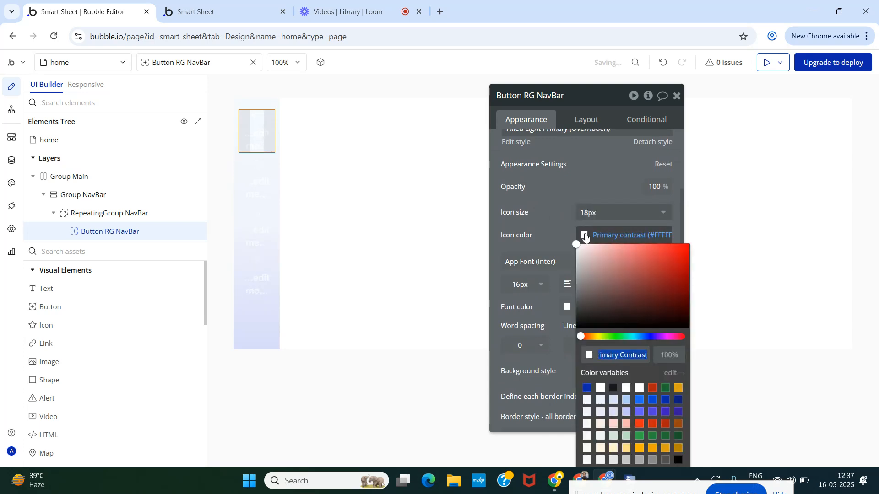
left_click(613, 388)
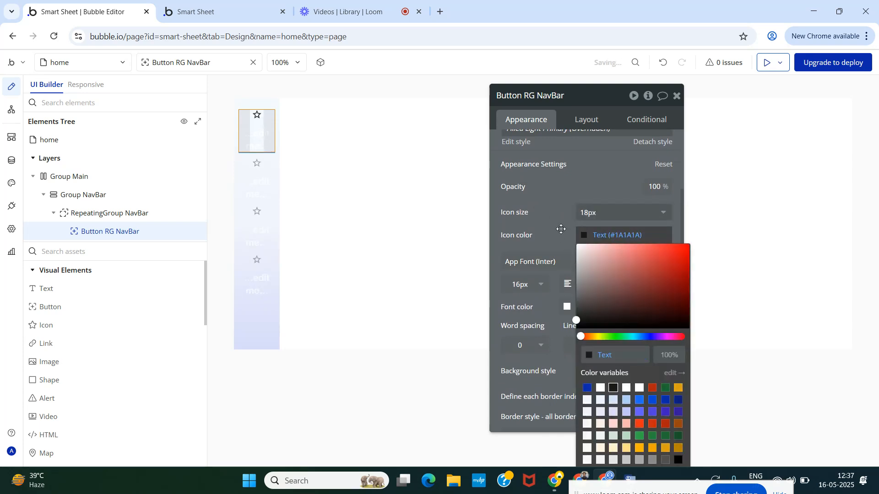
left_click(558, 213)
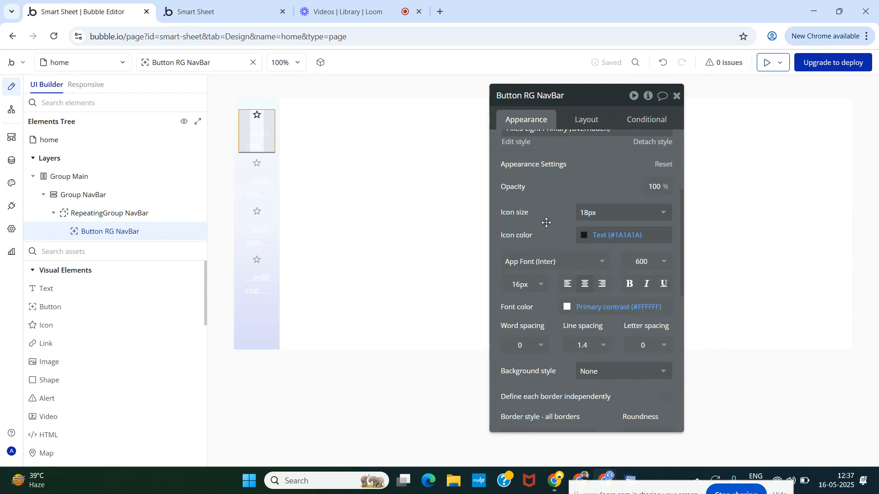
Step: Set the font size of the button's label to 14 px
scroll(547, 223, "down", 1)
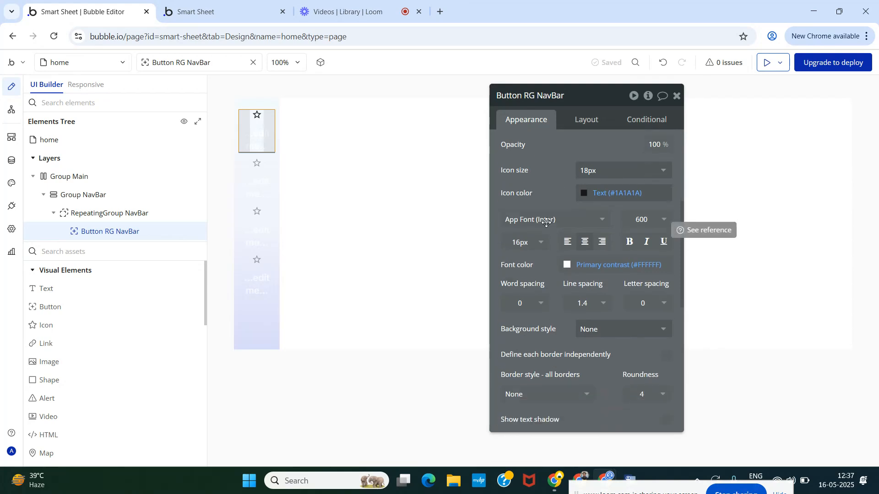
left_click(524, 229)
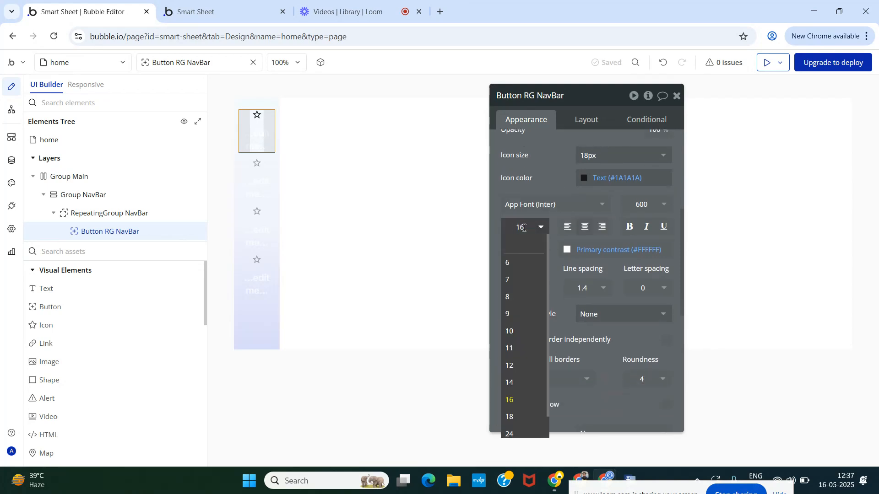
double_click(522, 228)
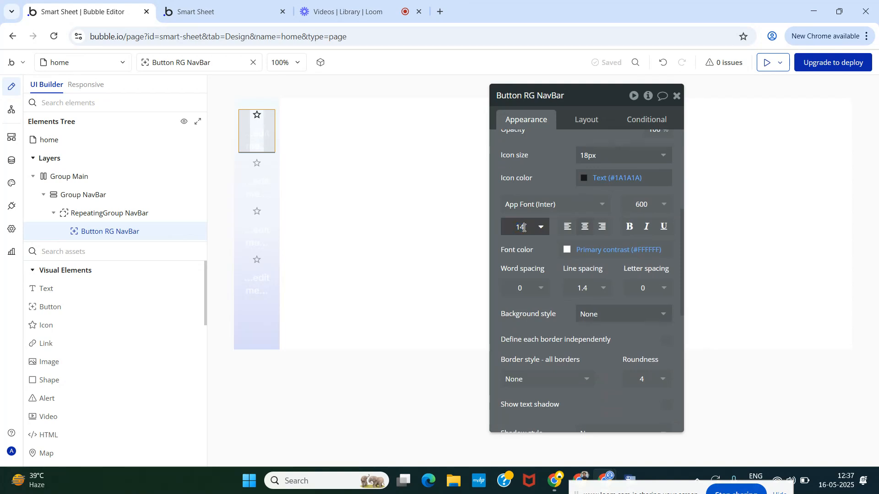
left_click(549, 177)
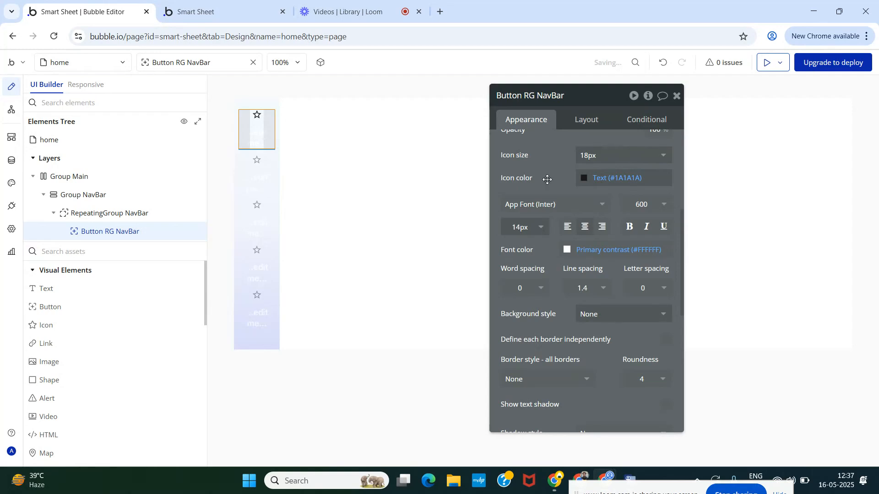
Step: Set the button's font color to the Text (#1A1A1A) variable and its font weight to 500 (Medium)
left_click(567, 250)
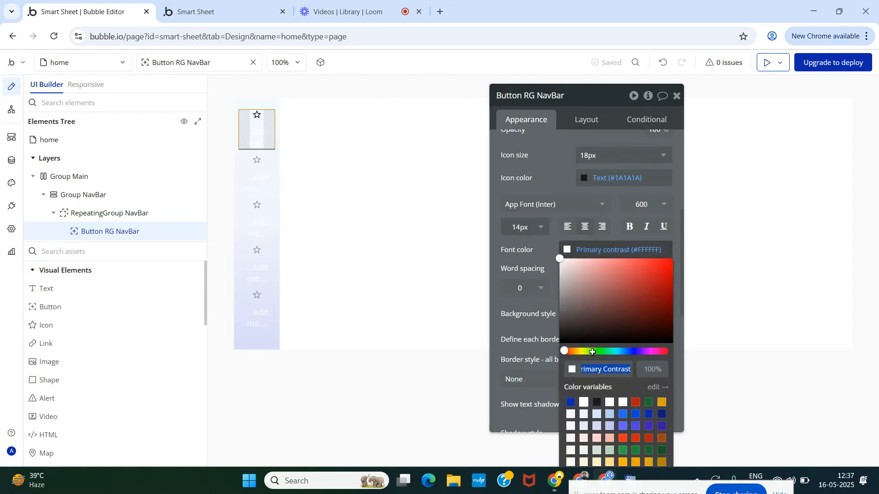
left_click(601, 402)
left_click(552, 183)
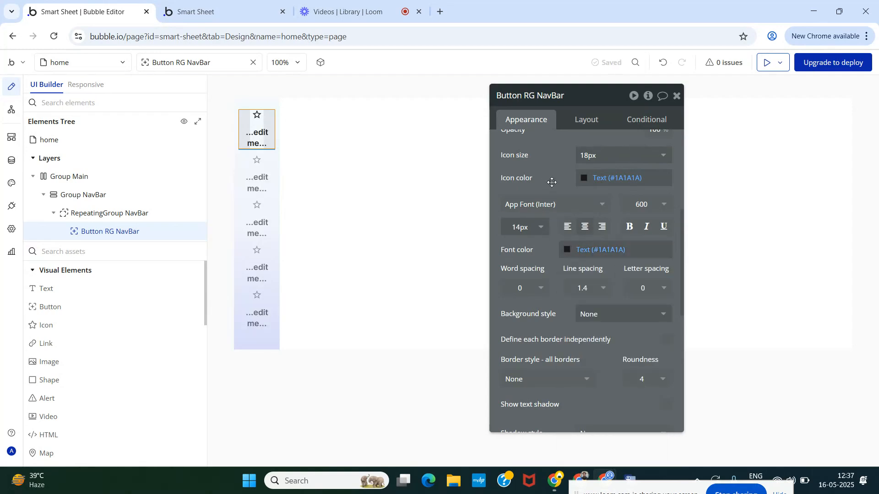
left_click(642, 205)
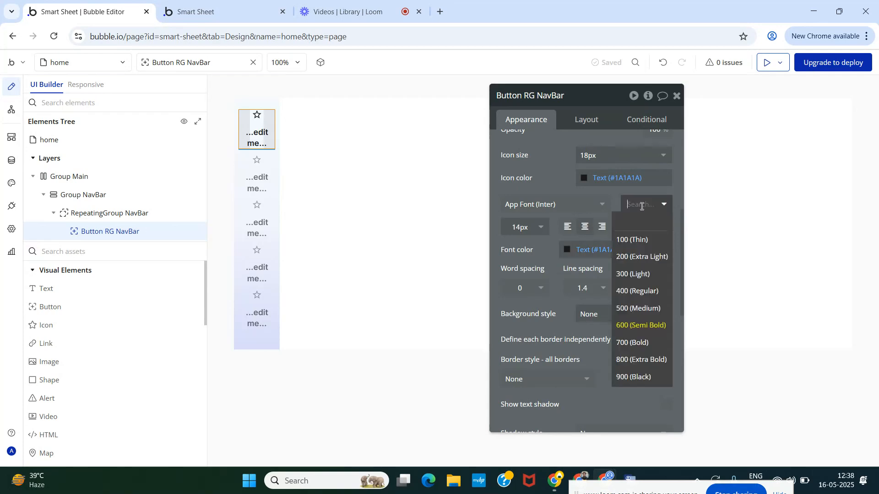
left_click(637, 308)
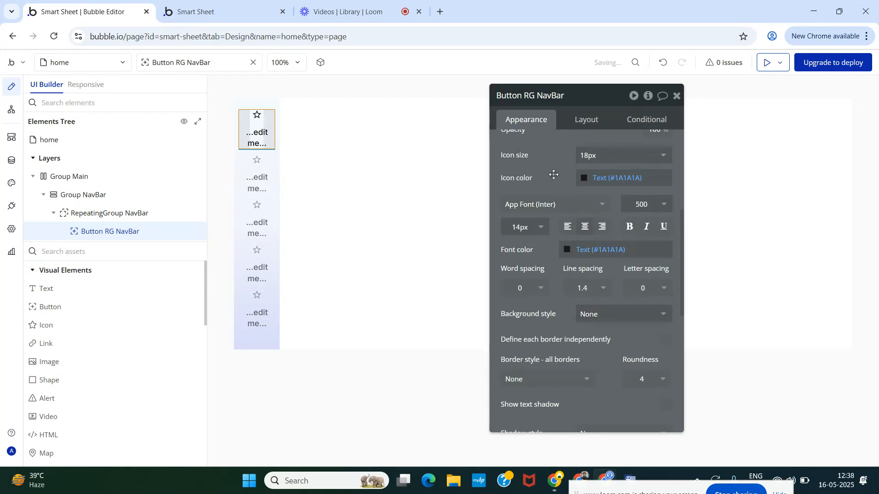
Step: Set the button's roundness to 0 and detach it from the Filled Light Primary style
scroll(551, 283, "down", 3)
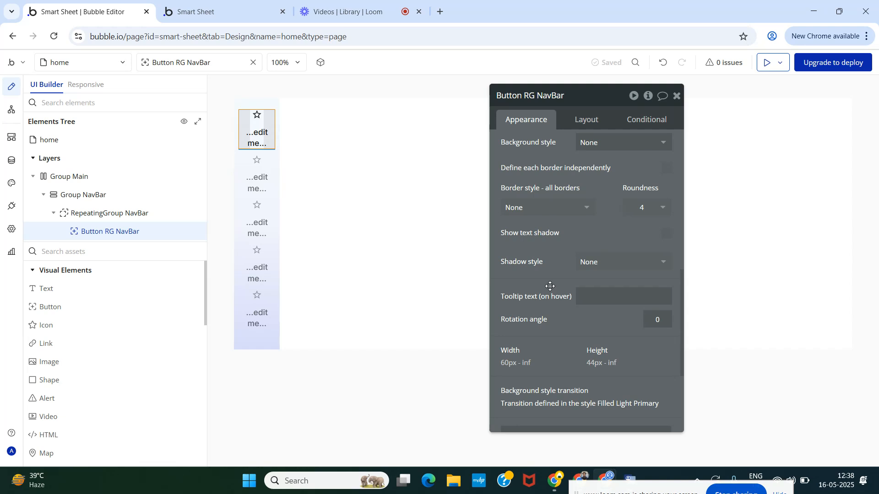
left_click(641, 207)
left_click(642, 242)
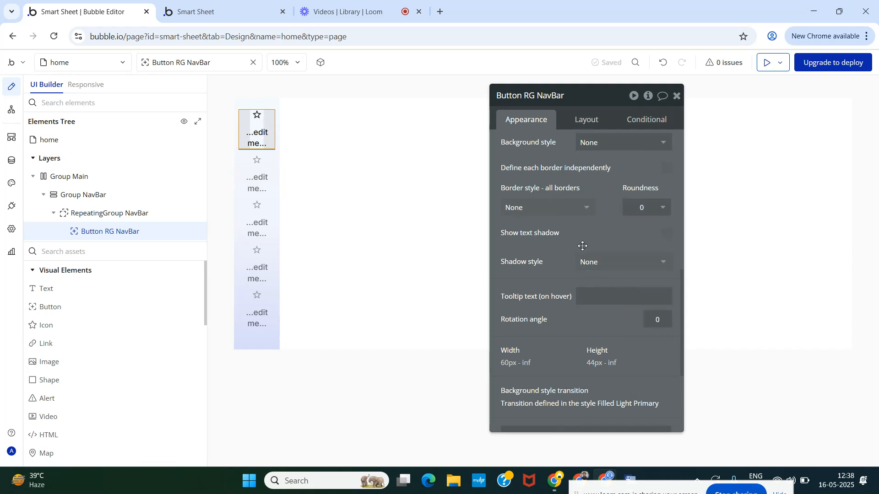
scroll(579, 247, "up", 6)
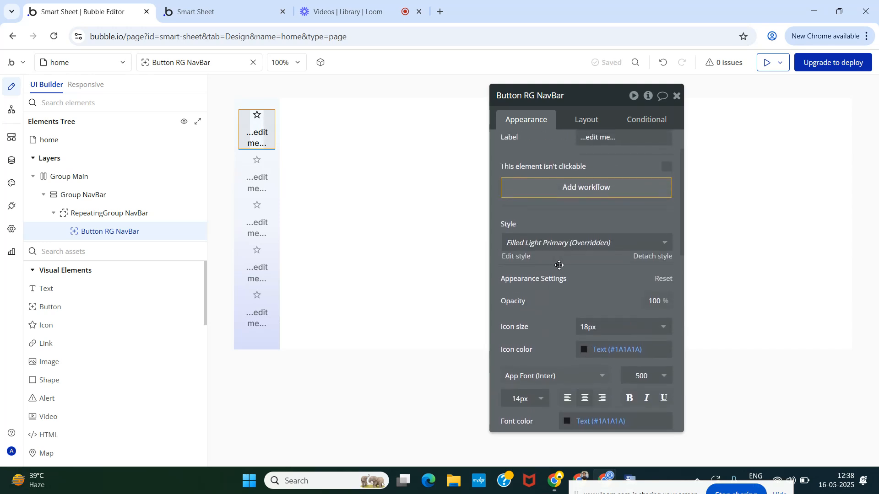
left_click(649, 256)
Step: Replace the button's placeholder label with the dynamic value Current cell's FOSNavBar's Display
scroll(595, 254, "up", 2)
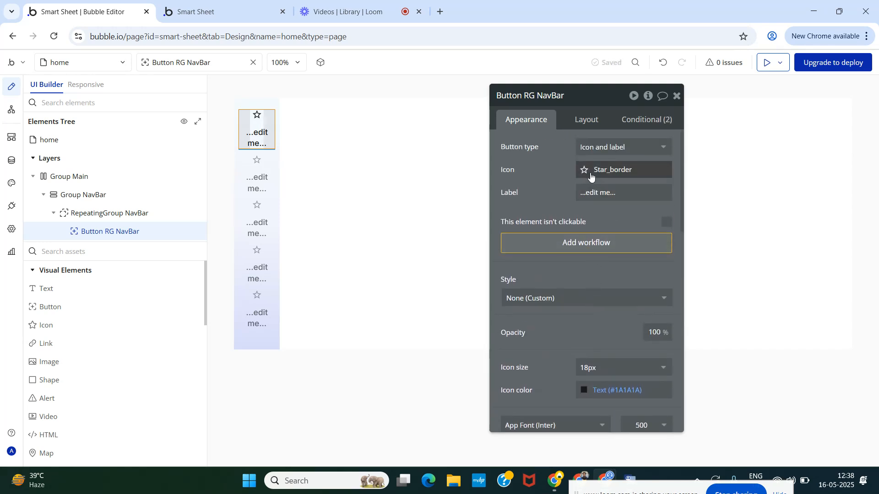
left_click(604, 196)
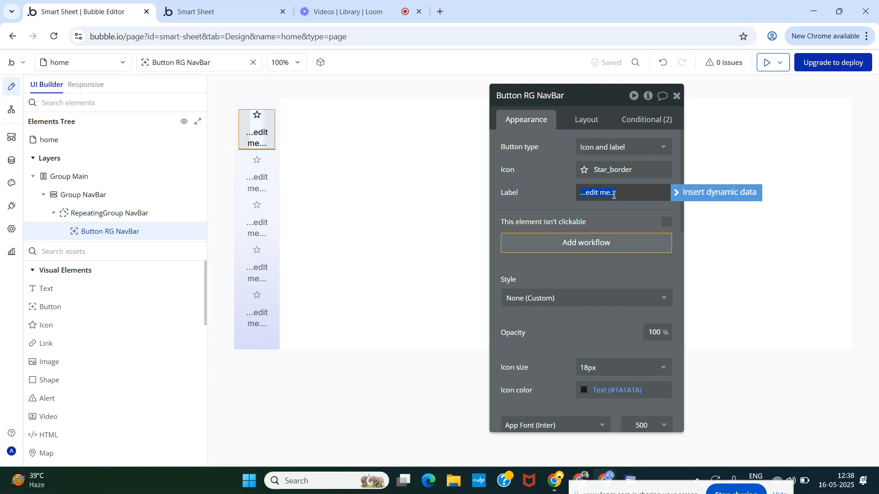
left_click(692, 192)
left_click(659, 222)
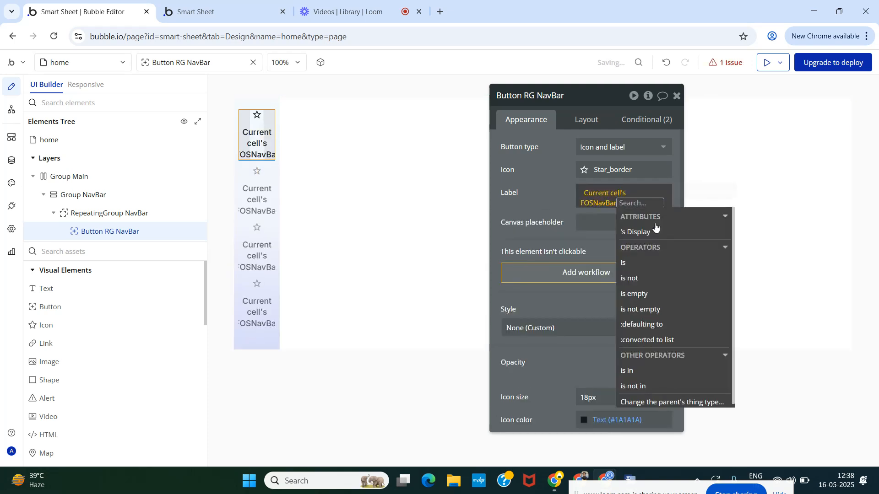
left_click(653, 231)
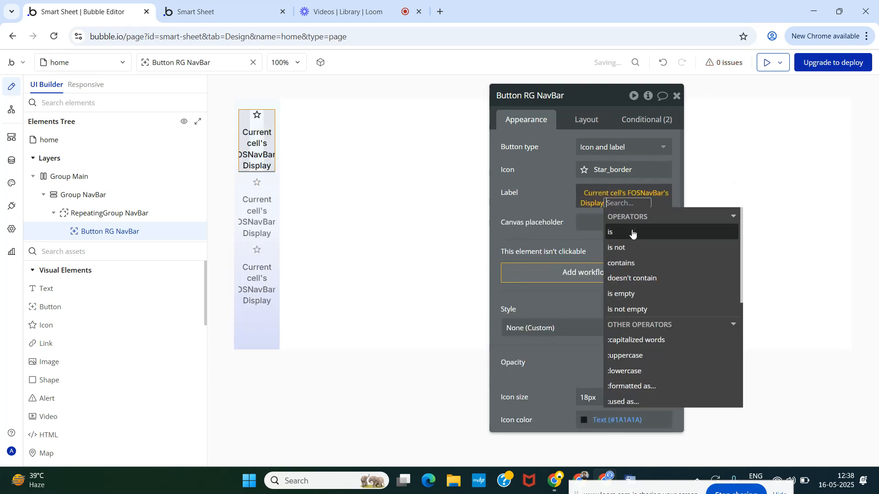
left_click(530, 189)
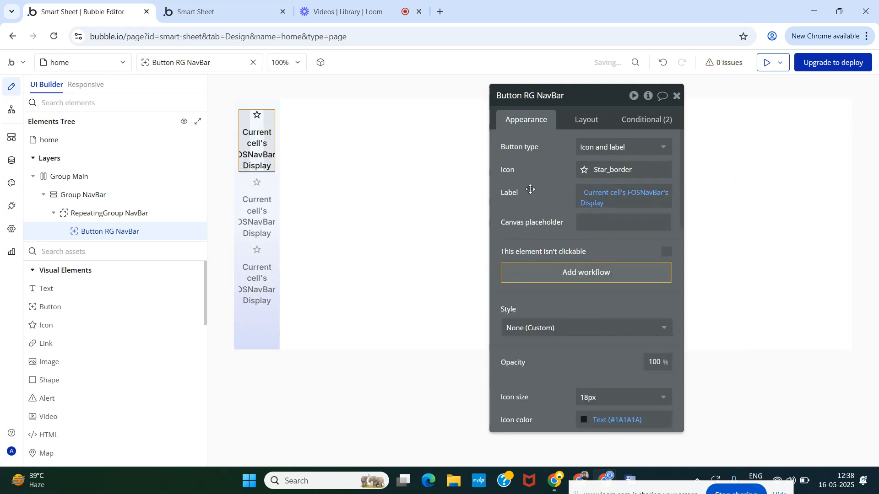
Step: Delete the hovered and isn't-clickable conditions from Button RG NavBar
left_click(641, 123)
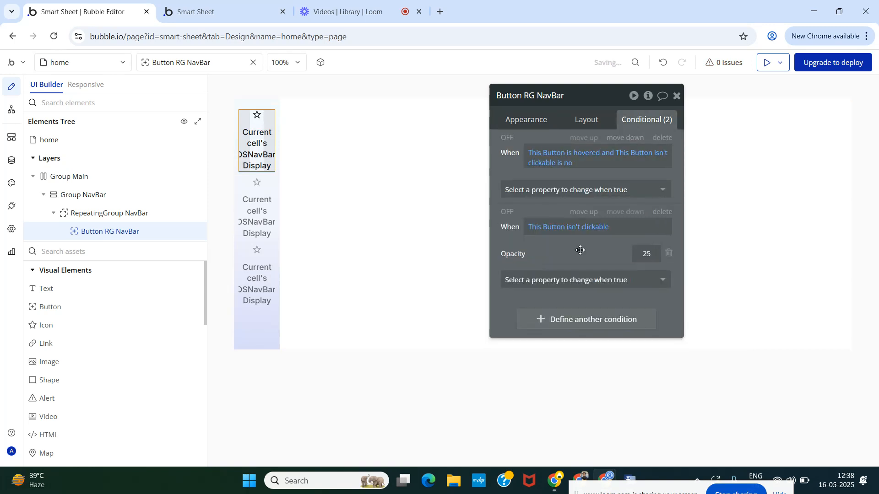
left_click(665, 142)
left_click(664, 138)
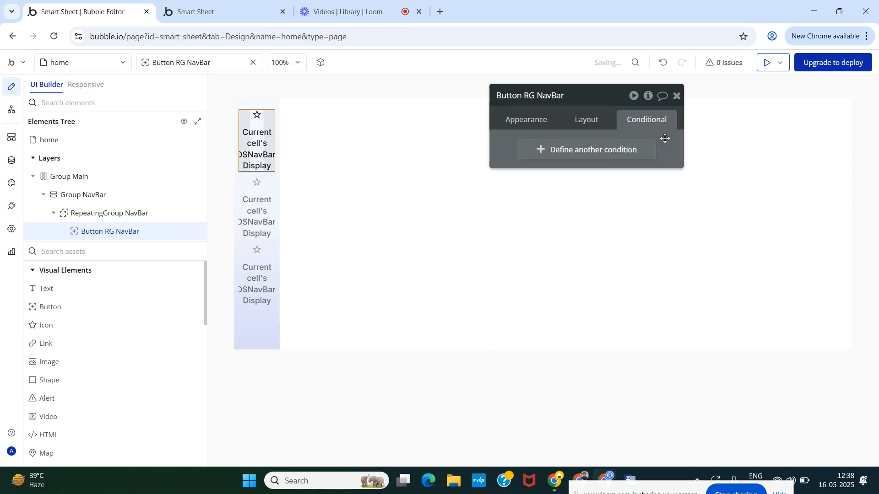
Step: Define a new condition on the button for when Current cell's FOSNavBar is Home
left_click(592, 150)
left_click(542, 157)
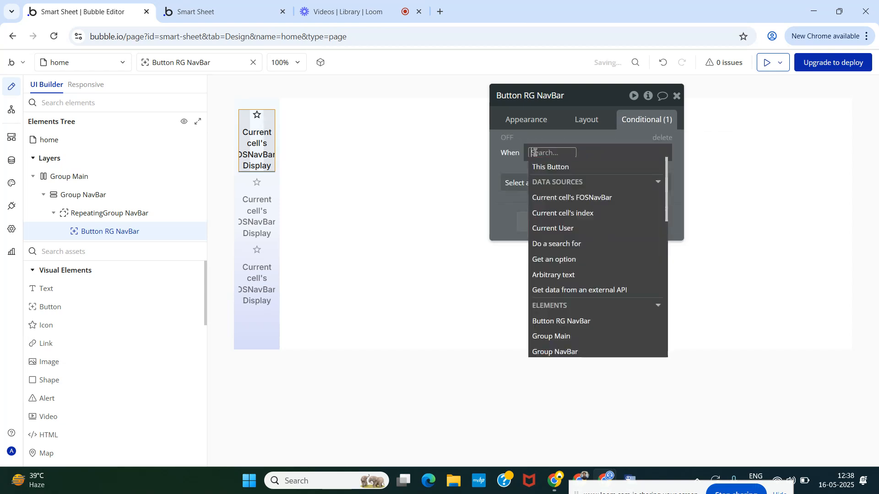
left_click(561, 203)
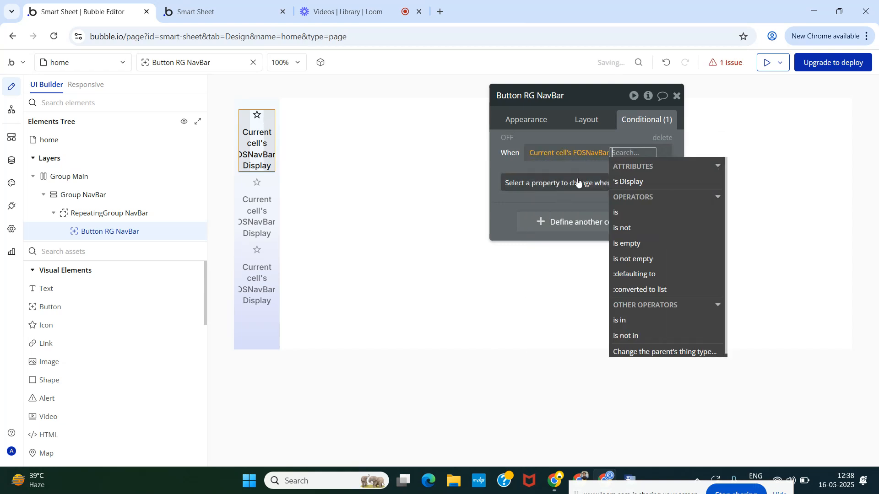
left_click(618, 215)
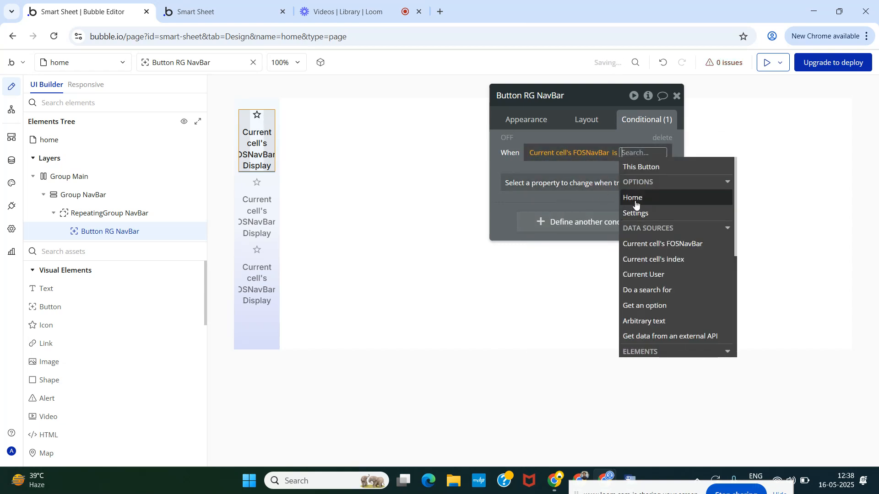
left_click(635, 204)
Step: Make the Home condition change the icon to House-simple from the Phosphor library
left_click(543, 186)
type("ic")
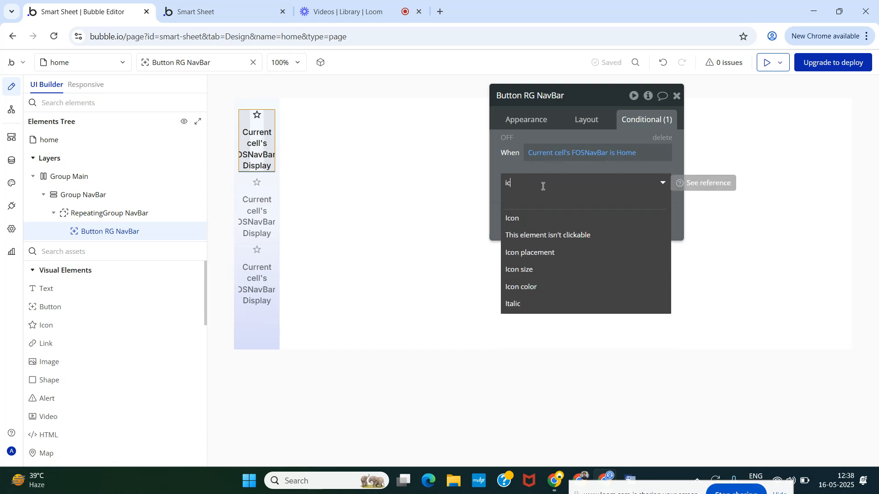
left_click(540, 219)
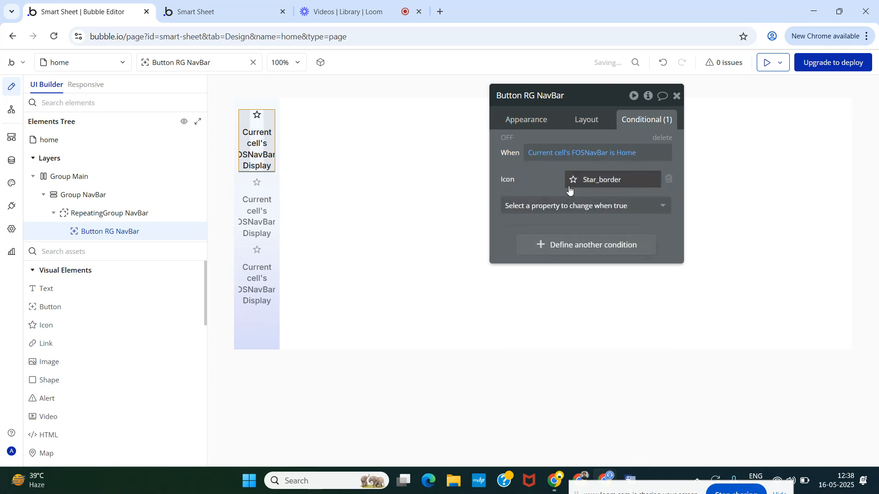
left_click(573, 184)
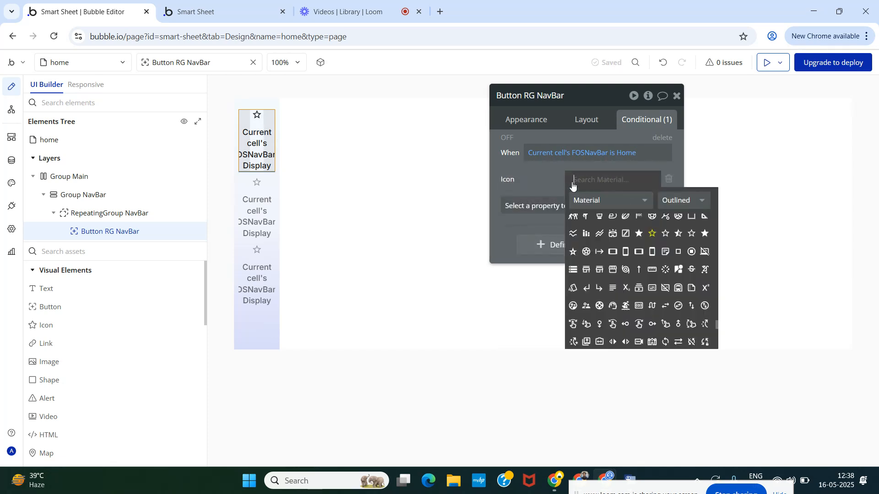
left_click(604, 201)
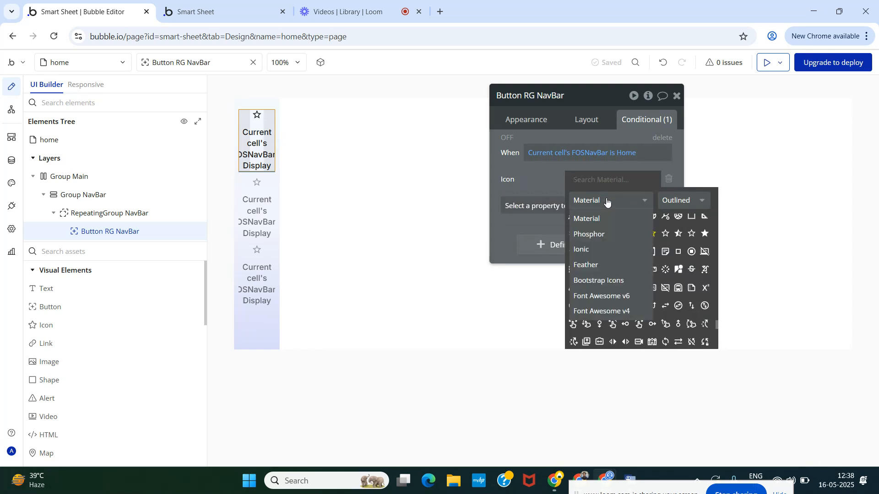
left_click(602, 234)
type("Hom")
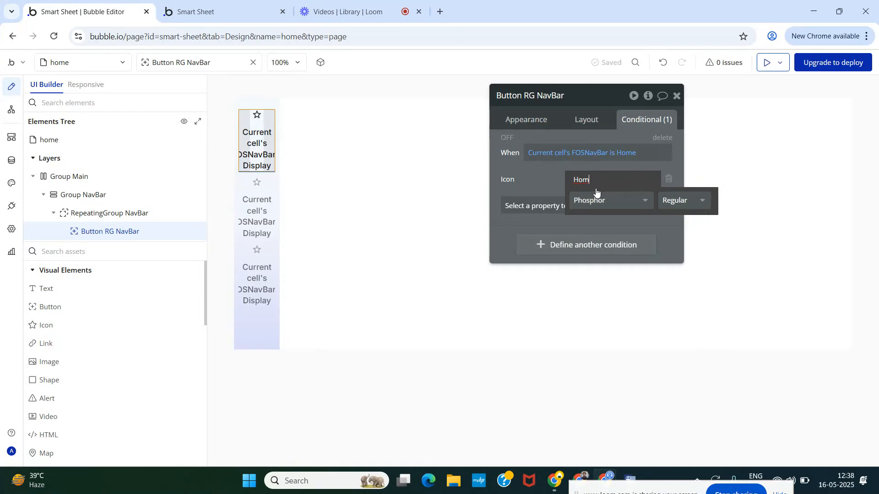
key("BackSpace")
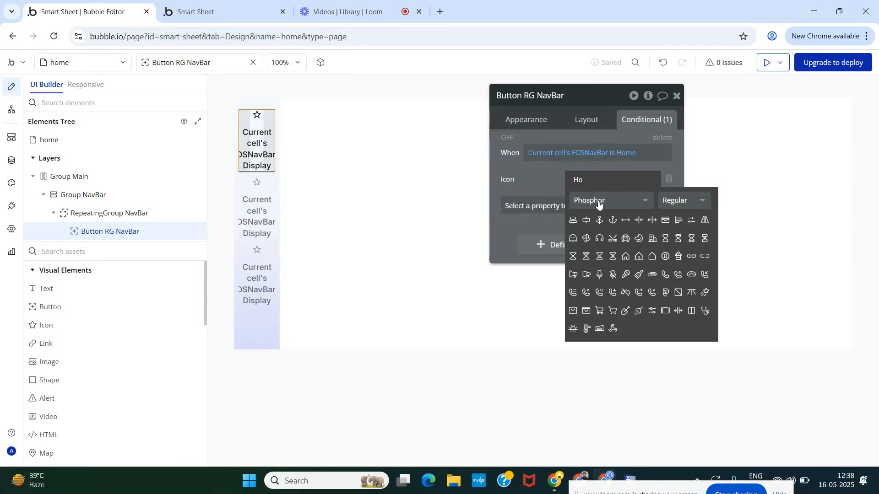
left_click(653, 258)
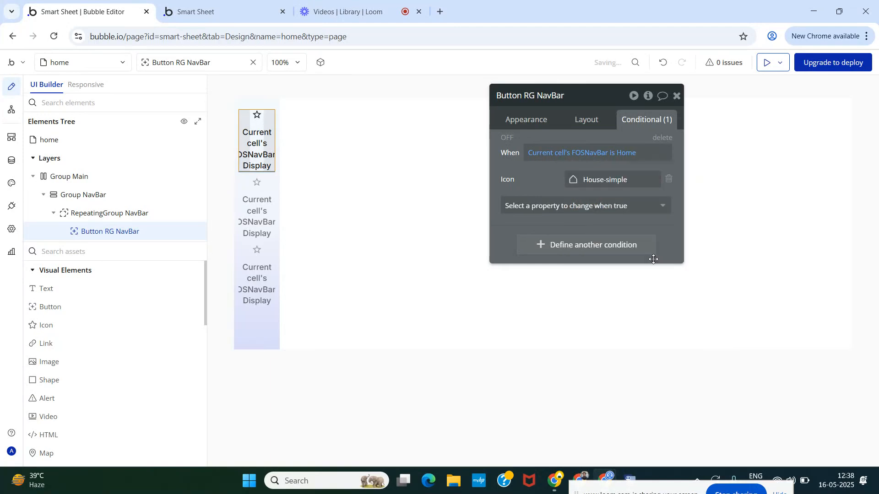
Step: Switch the Home condition's icon to the Phosphor House icon
left_click(574, 180)
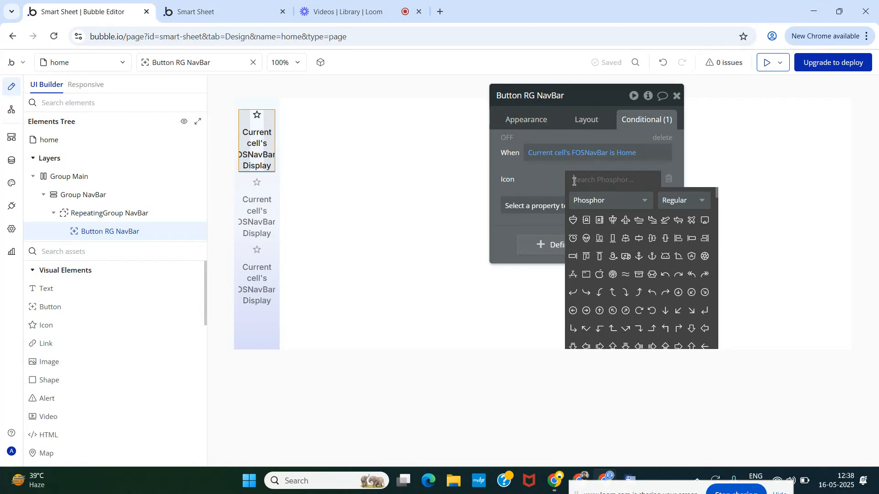
type("hou")
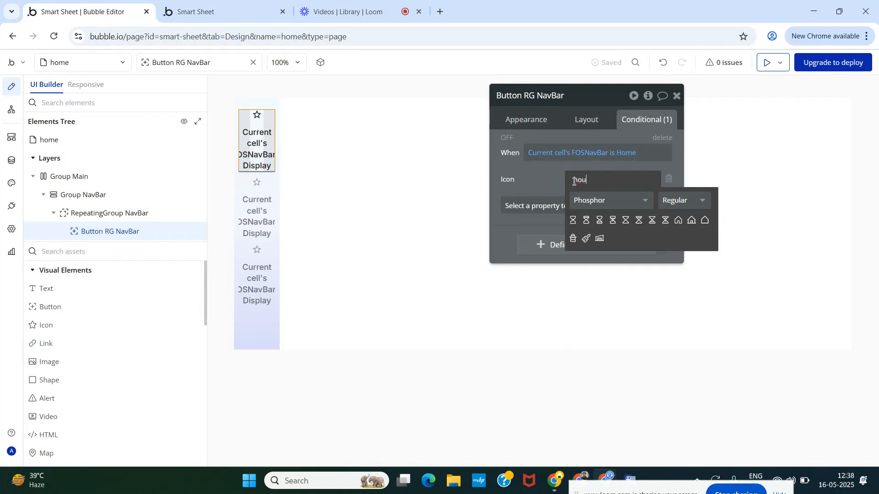
left_click(679, 220)
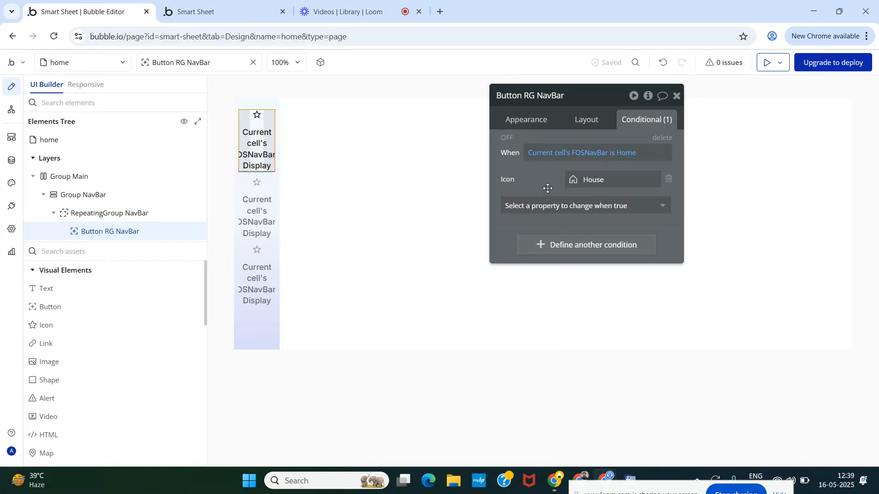
Step: Duplicate the Home condition and make the copy apply when Current cell's FOSNavBar is Settings
right_click(615, 161)
left_click(612, 155)
right_click(661, 224)
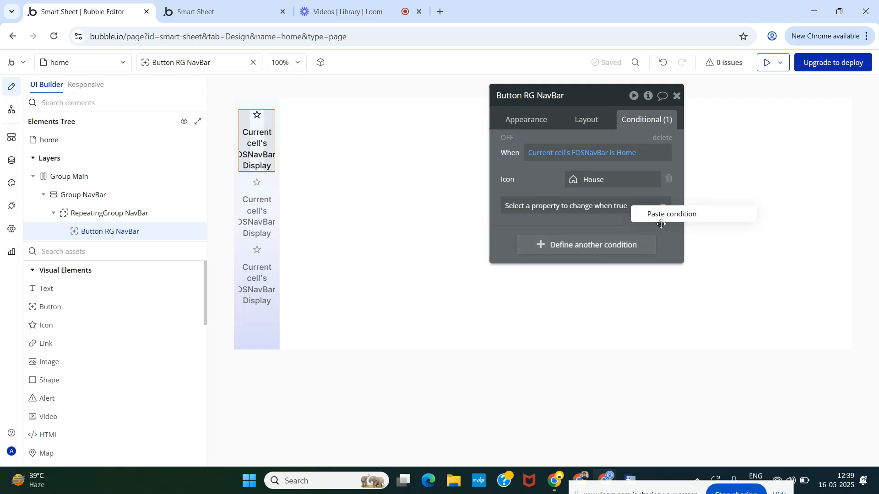
left_click(661, 222)
left_click(631, 243)
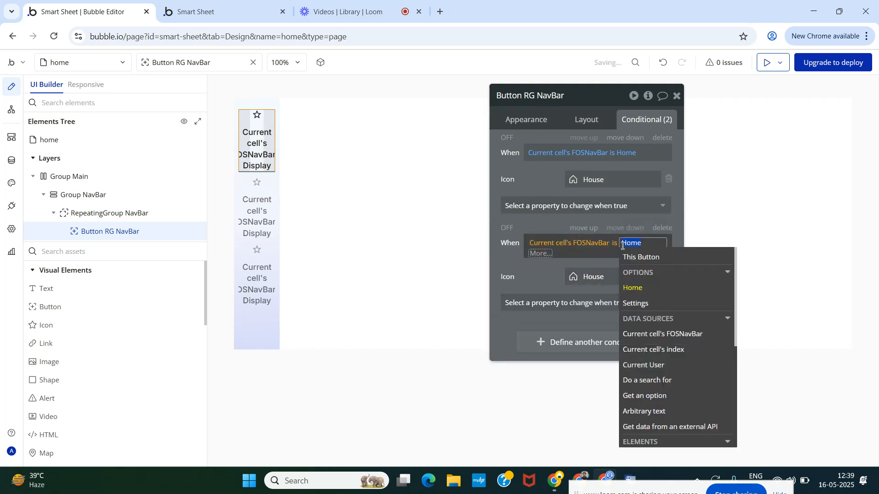
left_click(636, 303)
left_click(545, 274)
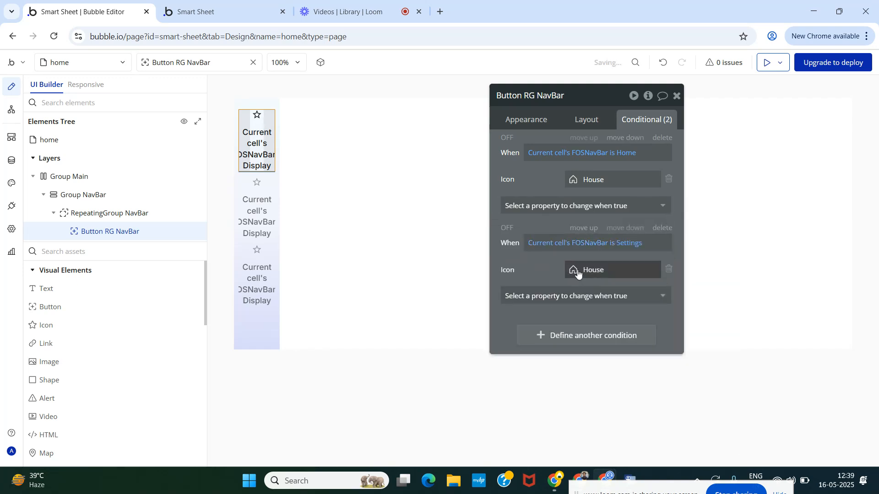
Step: Search the Phosphor icons by the word "settings" for an icon for the Settings condition
left_click(578, 272)
type("se")
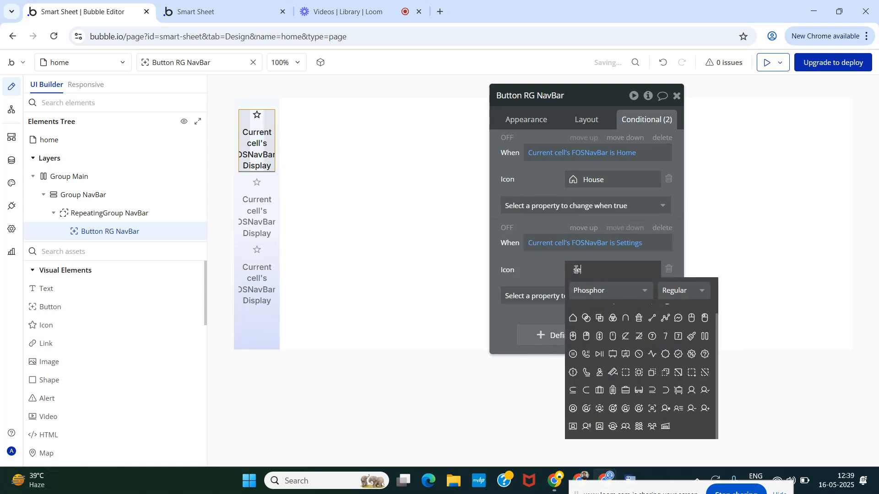
type("ttin")
key("BackSpace")
key("BackSpace")
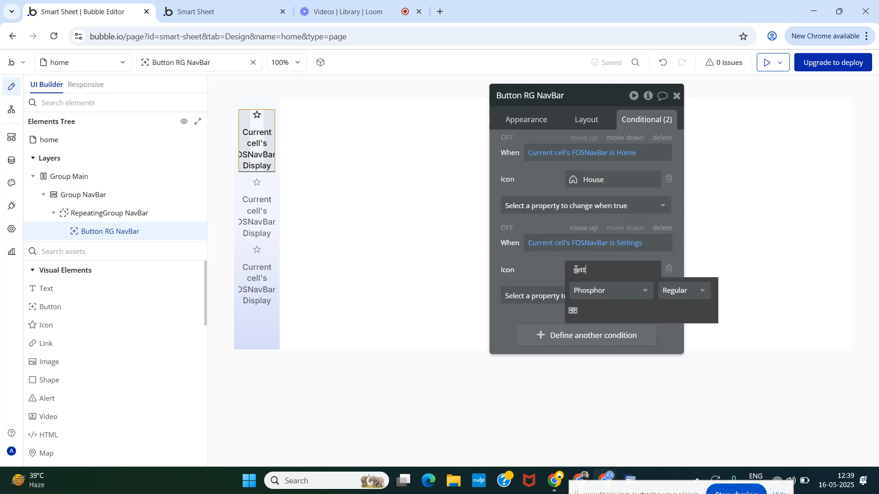
key("BackSpace")
key("BackSpace")
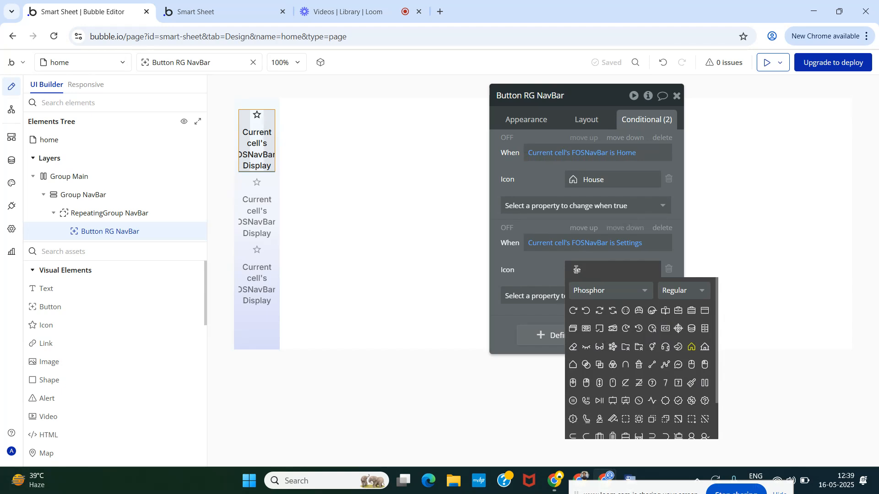
type("t")
key("BackSpace")
key("BackSpace")
key("BackSpace")
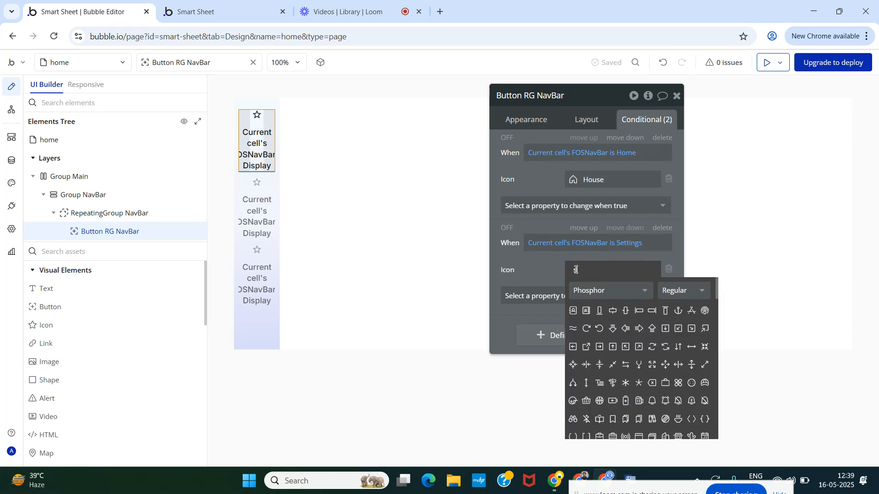
Step: Browse the full regular Phosphor icon list of the Settings condition for a suitable settings icon
left_click_drag(556, 270, 554, 241)
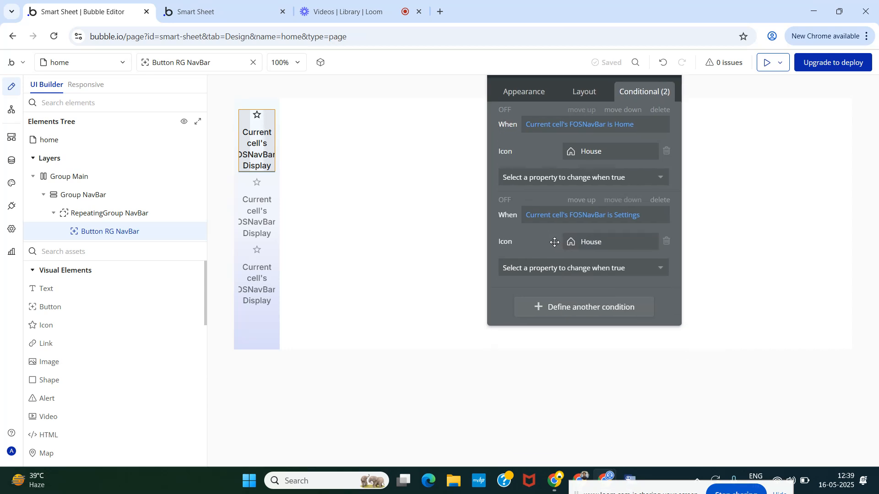
left_click(571, 244)
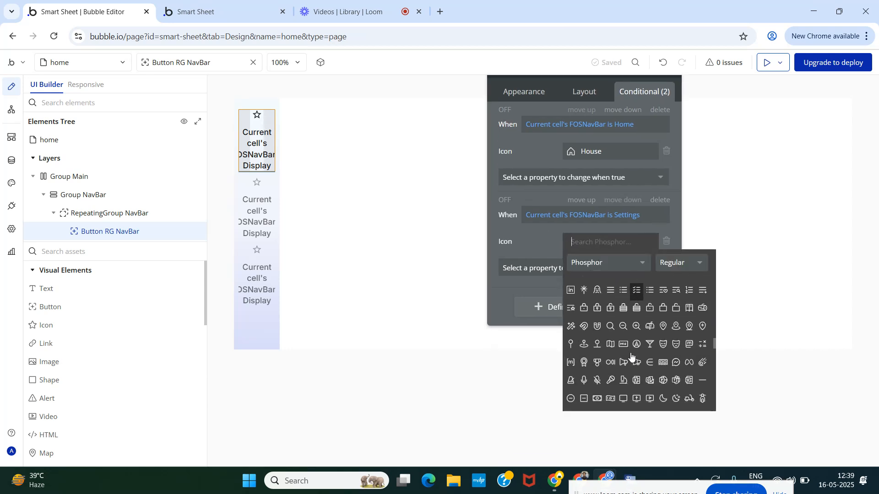
scroll(631, 356, "down", 3)
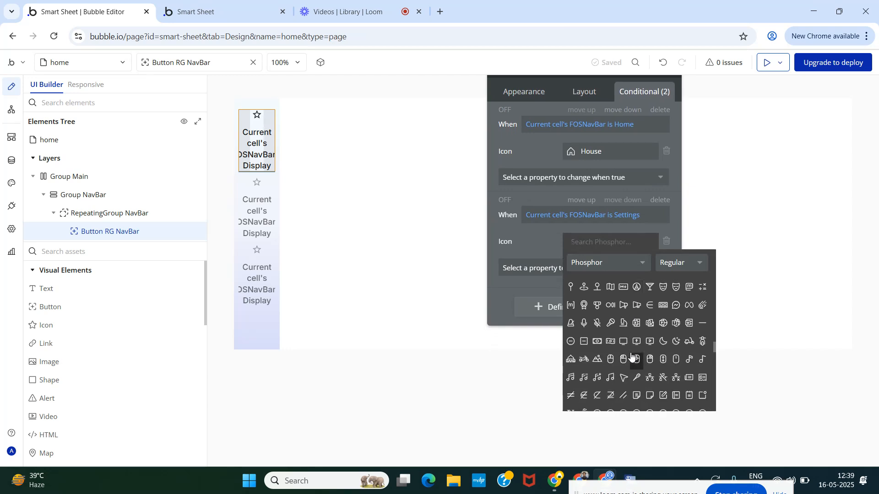
scroll(632, 356, "down", 3)
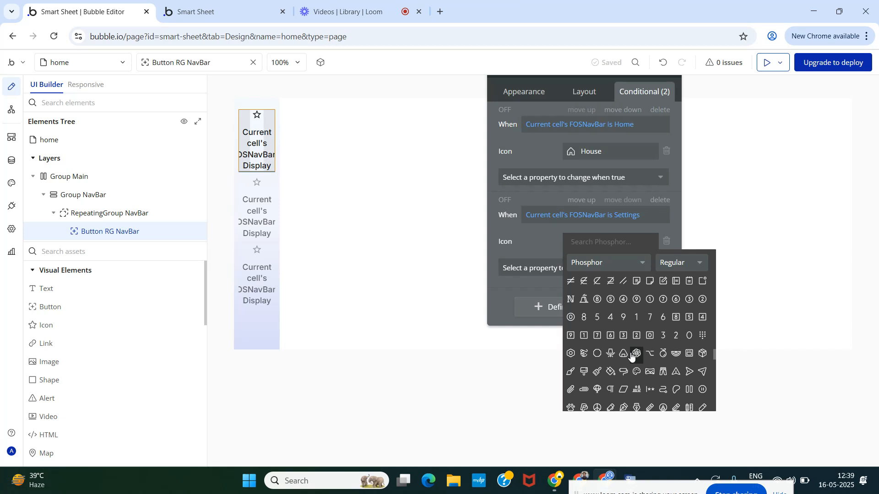
scroll(632, 356, "down", 1)
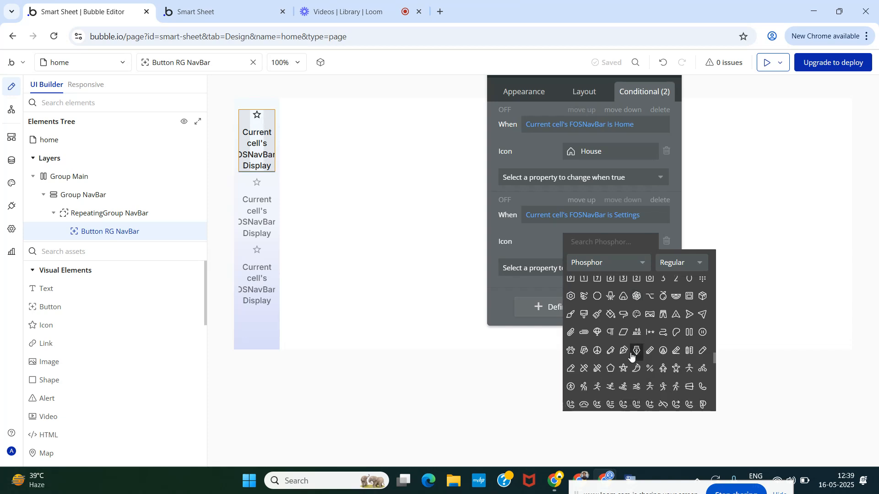
scroll(631, 356, "down", 1)
scroll(632, 356, "down", 1)
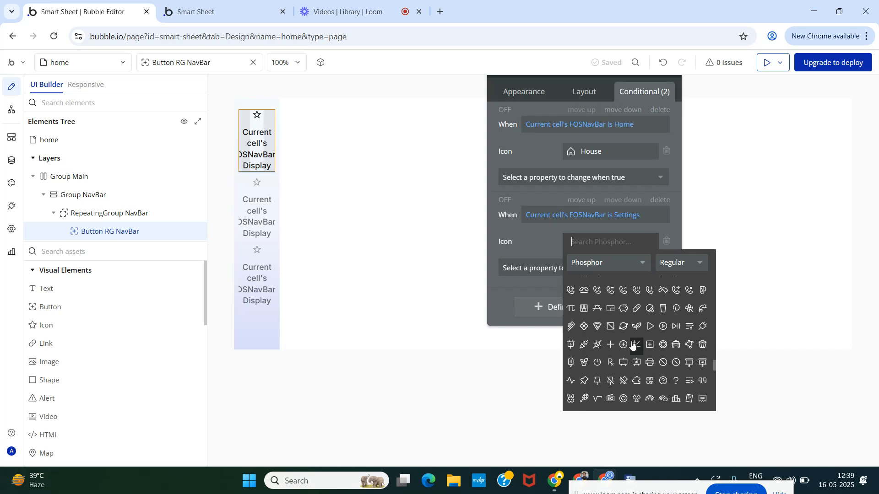
scroll(632, 348, "down", 1)
scroll(632, 344, "down", 1)
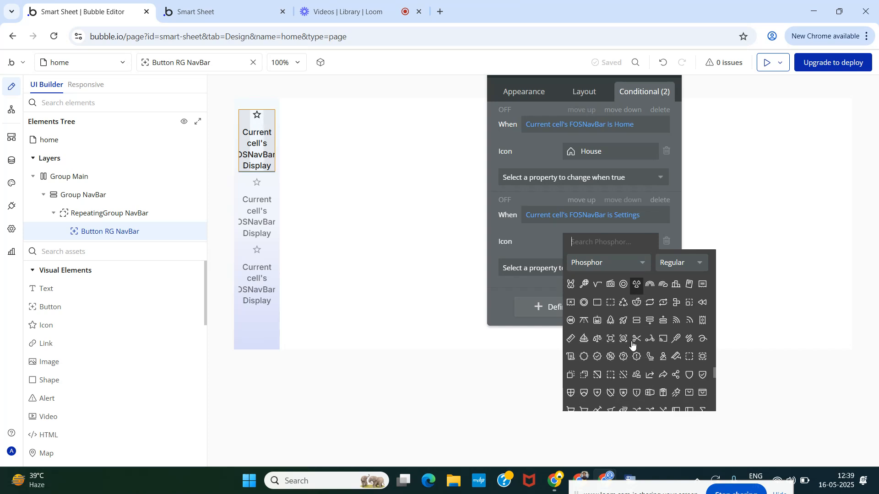
scroll(632, 344, "down", 1)
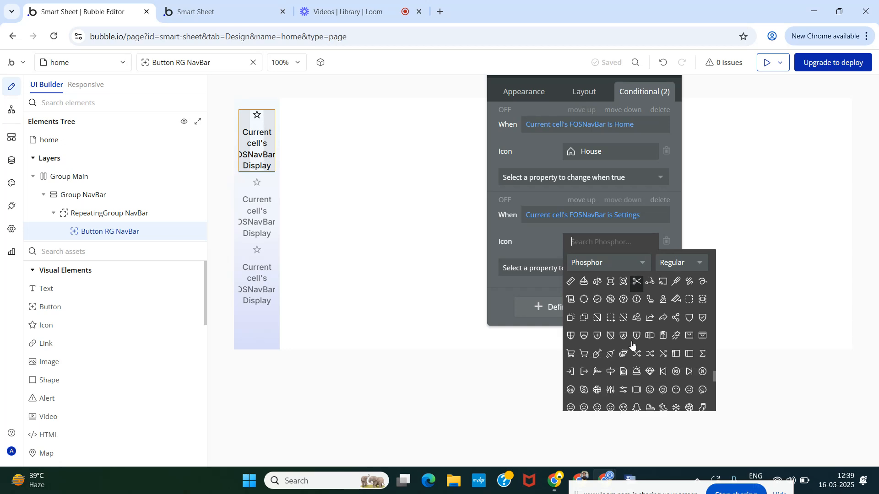
scroll(632, 344, "down", 1)
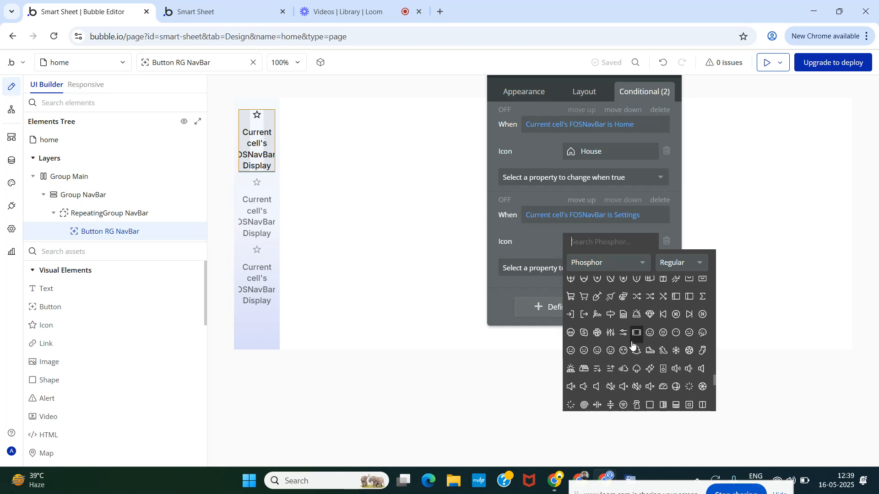
scroll(632, 344, "down", 1)
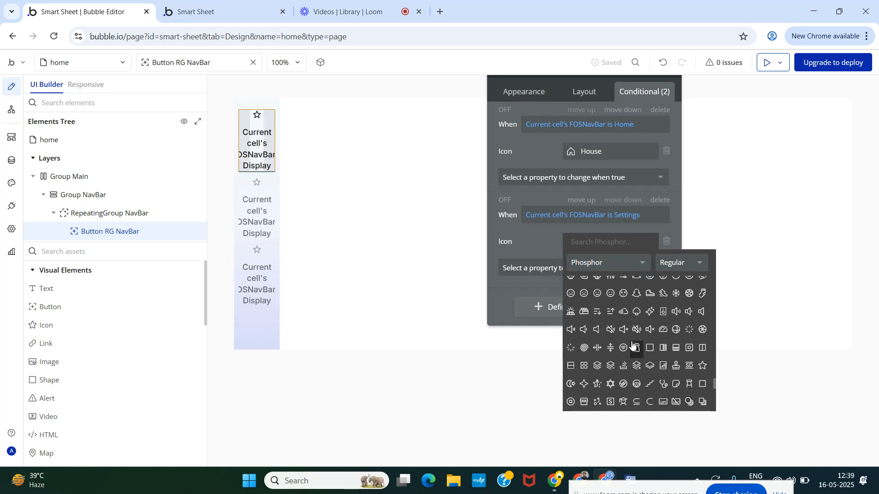
scroll(632, 344, "down", 1)
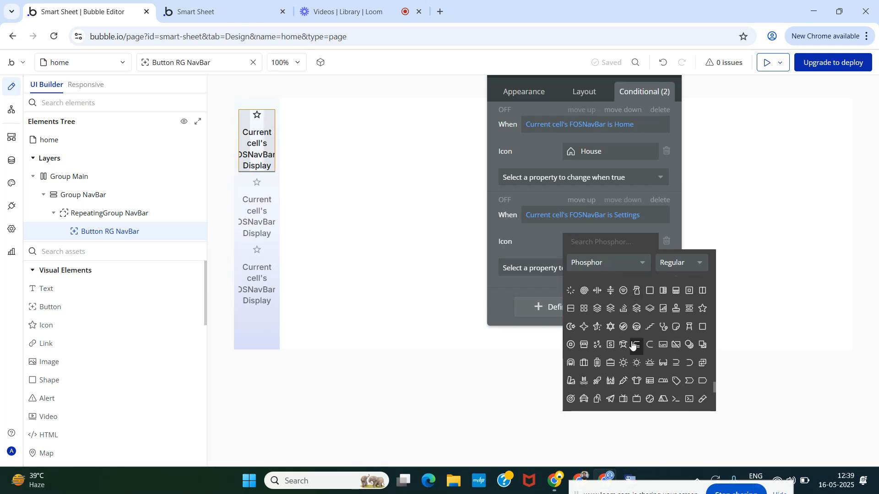
scroll(632, 344, "down", 1)
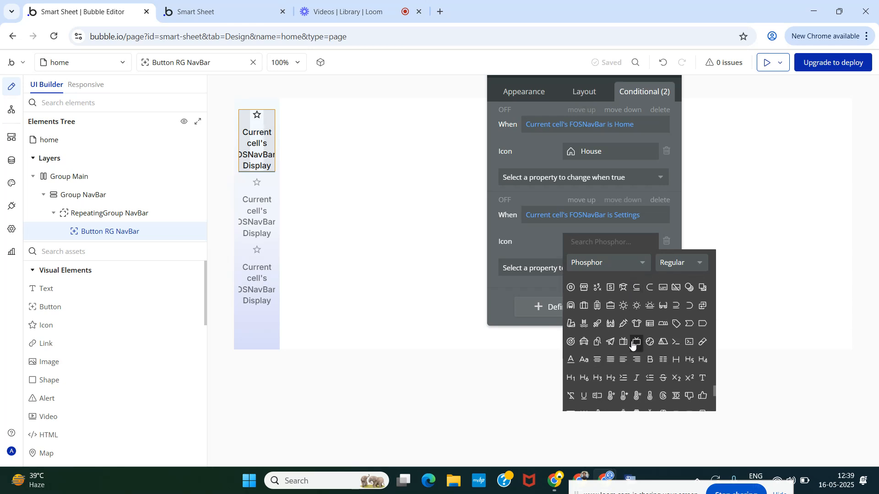
scroll(632, 344, "down", 1)
scroll(633, 344, "down", 1)
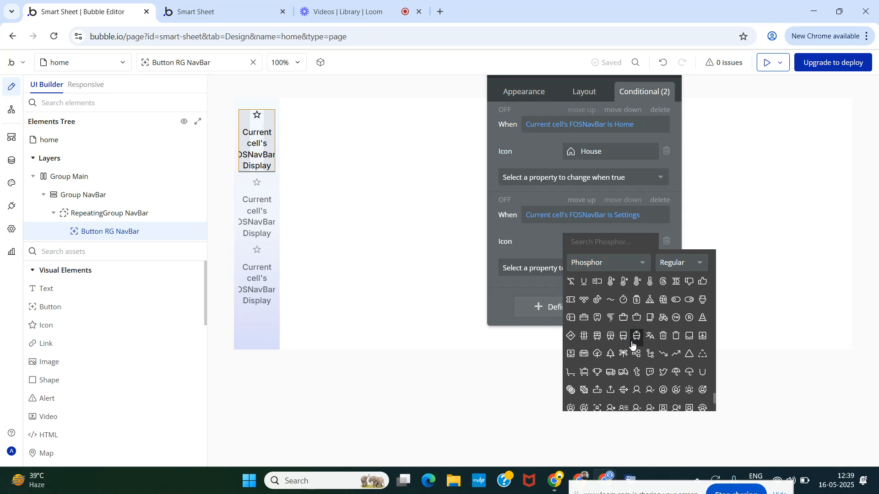
scroll(632, 345, "down", 1)
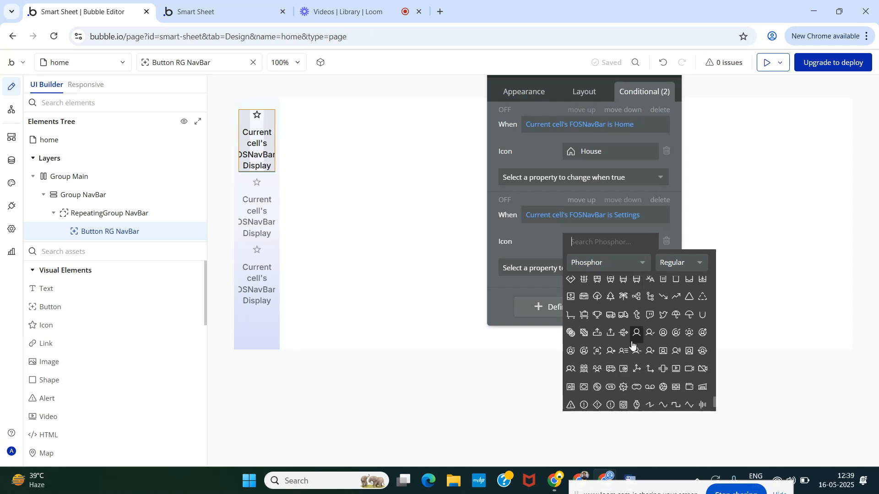
scroll(632, 344, "down", 1)
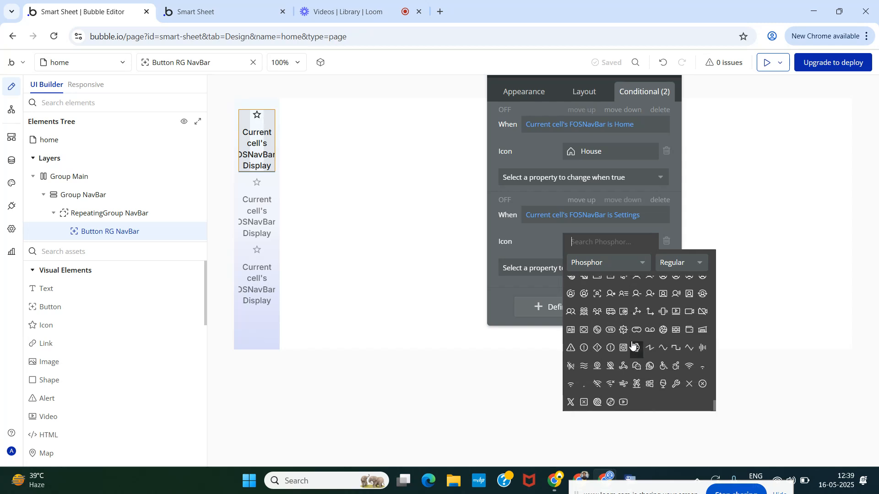
scroll(632, 344, "up", 10)
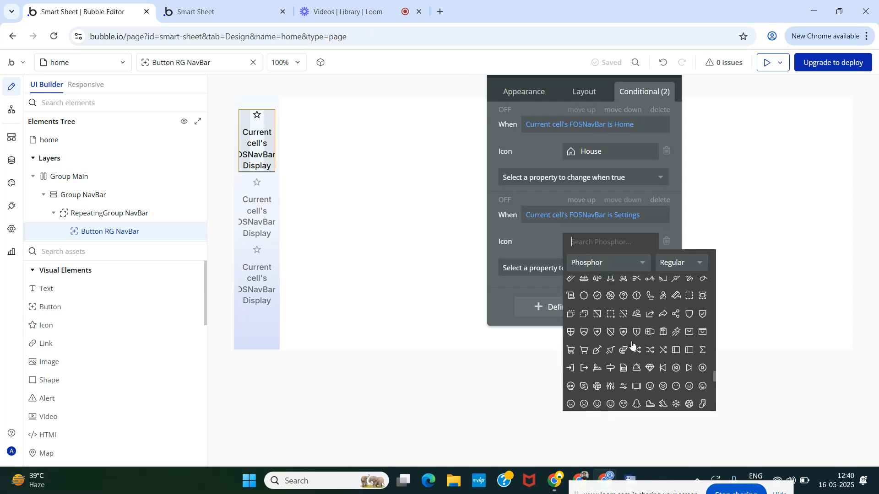
scroll(632, 345, "up", 2)
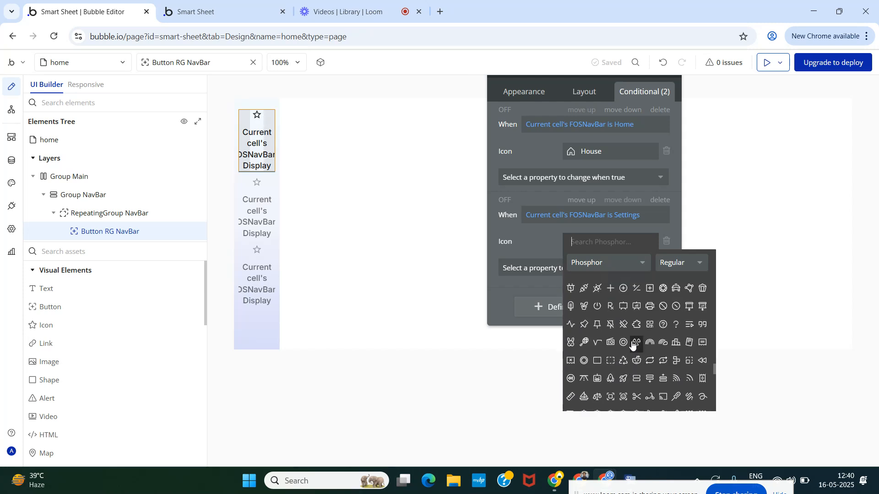
scroll(632, 344, "up", 2)
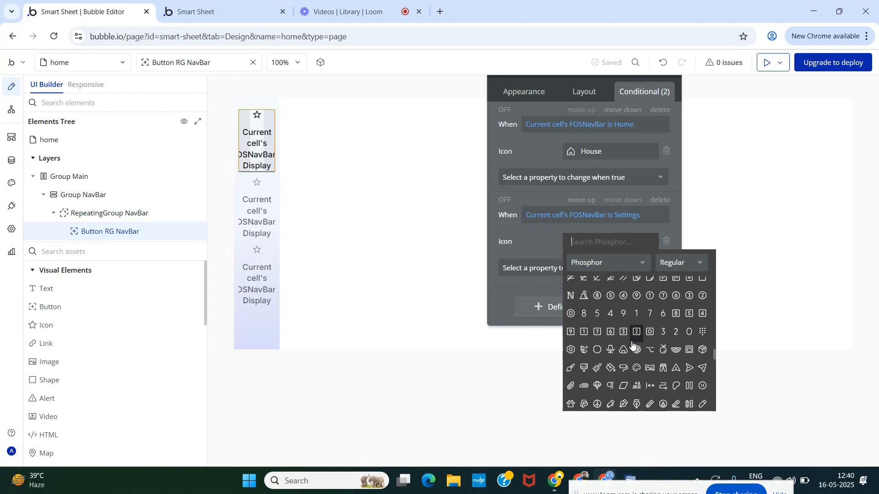
scroll(633, 345, "up", 1)
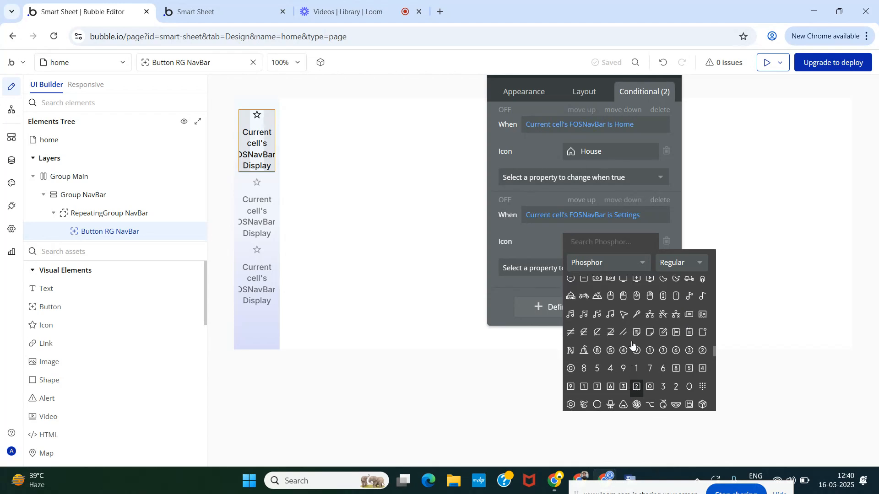
scroll(632, 344, "up", 1)
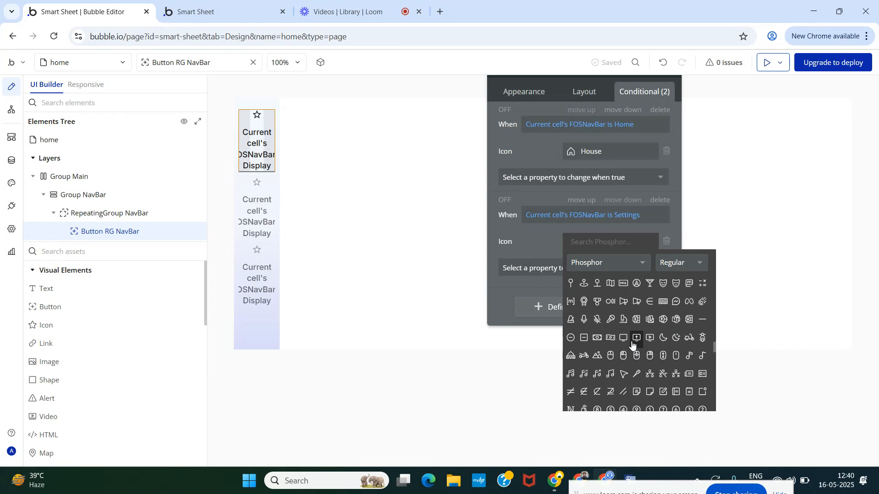
scroll(632, 344, "up", 1)
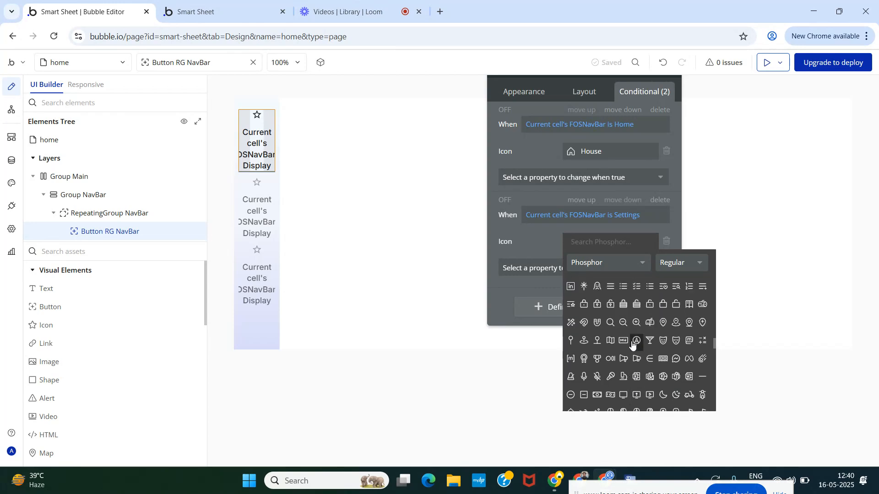
scroll(632, 344, "up", 1)
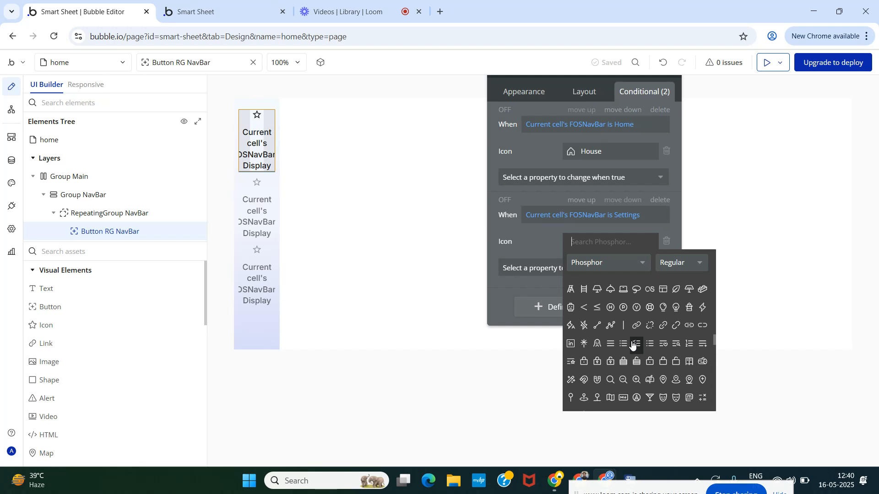
scroll(633, 344, "up", 1)
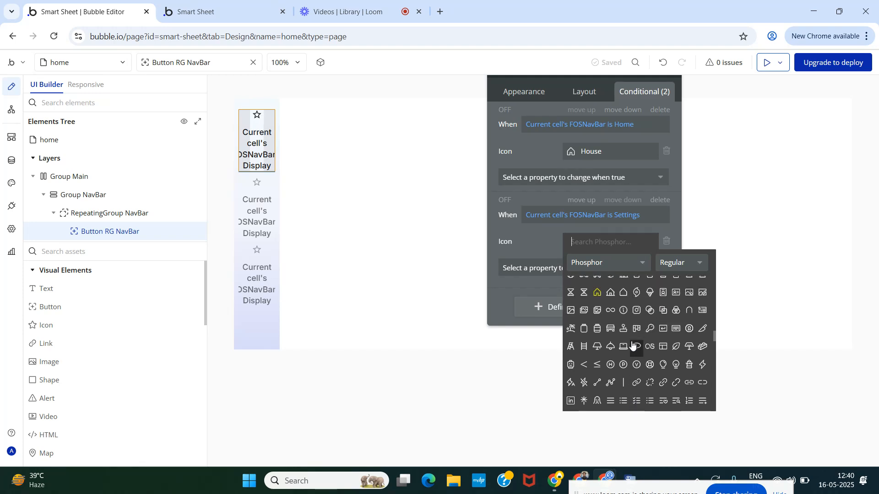
scroll(632, 344, "up", 1)
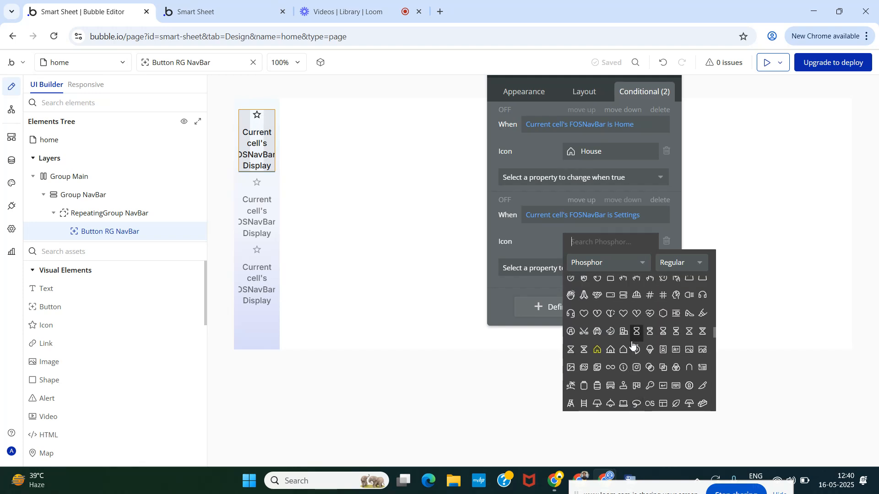
scroll(633, 344, "up", 1)
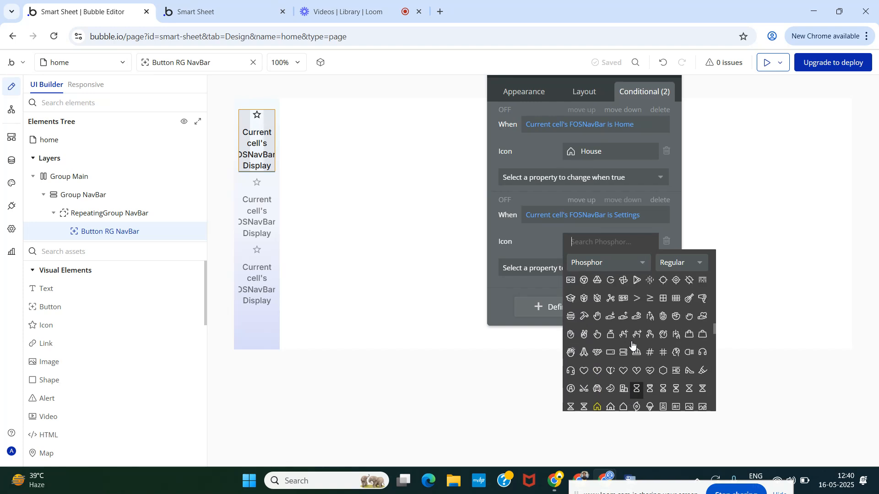
scroll(632, 345, "up", 1)
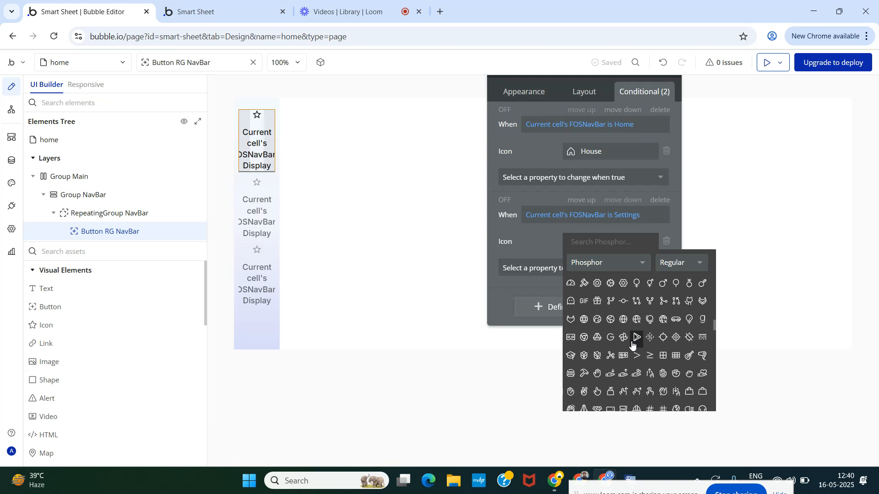
scroll(632, 344, "up", 1)
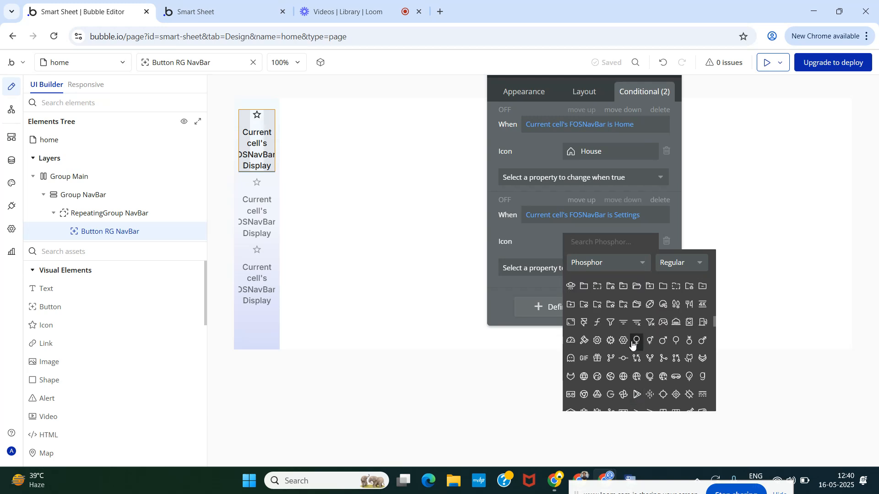
scroll(632, 344, "up", 1)
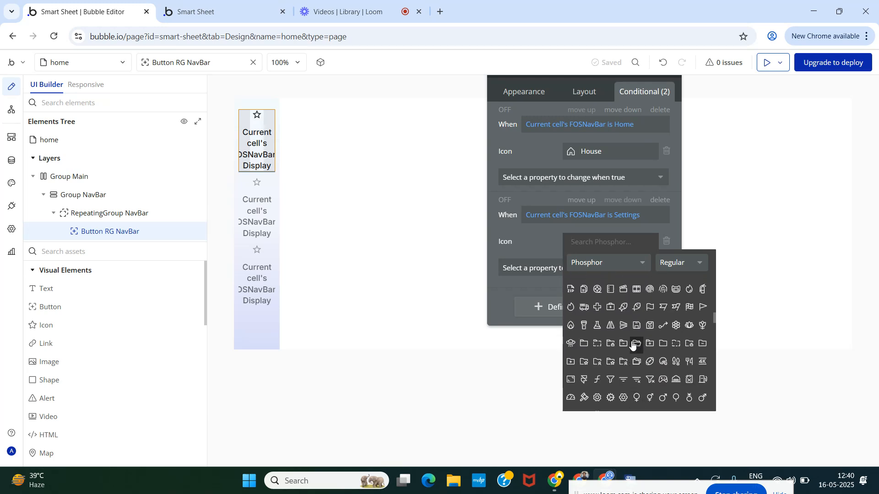
scroll(633, 344, "up", 1)
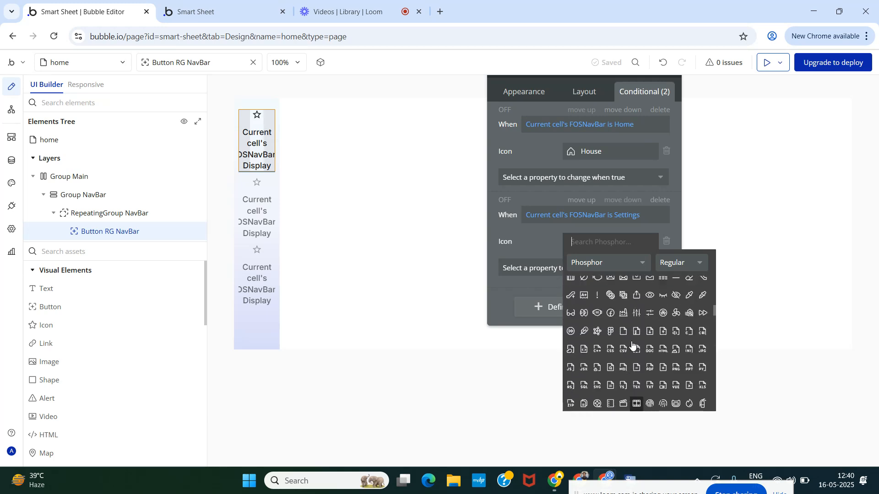
Step: Search the Phosphor icons by "set" and by the shorter "se" for the Settings condition, and examine the matches
type("se")
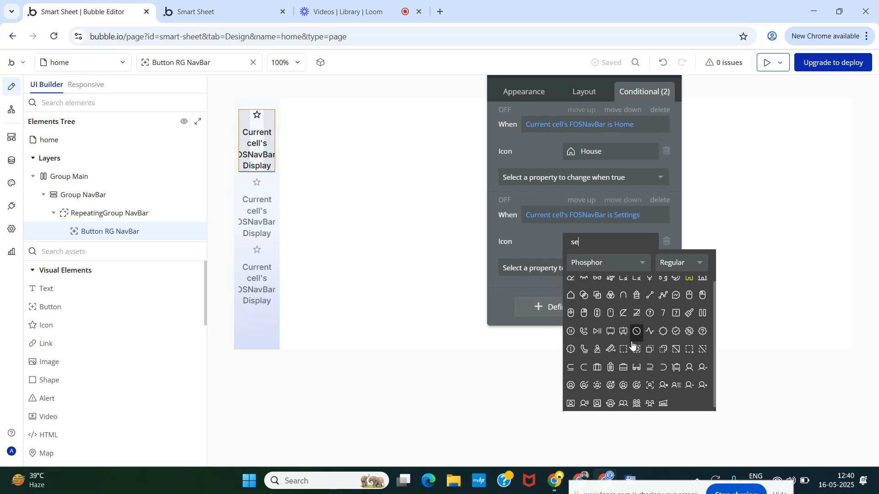
type("t")
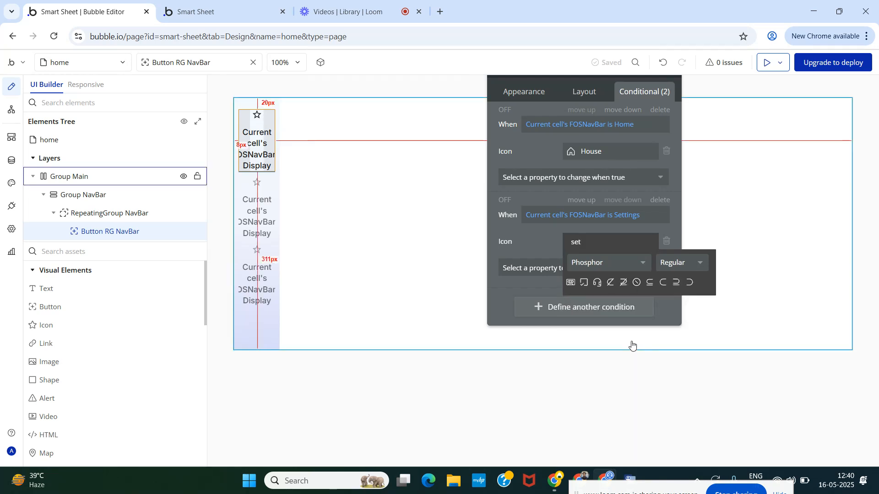
key("BackSpace")
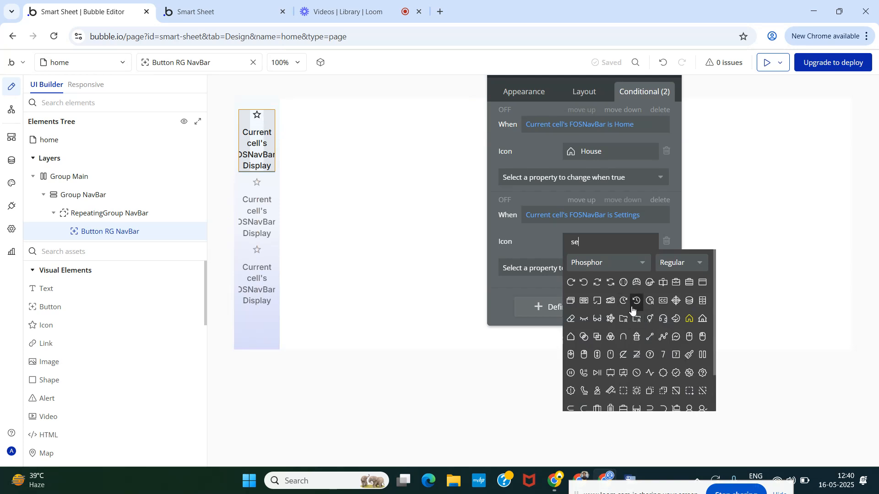
scroll(632, 311, "down", 1)
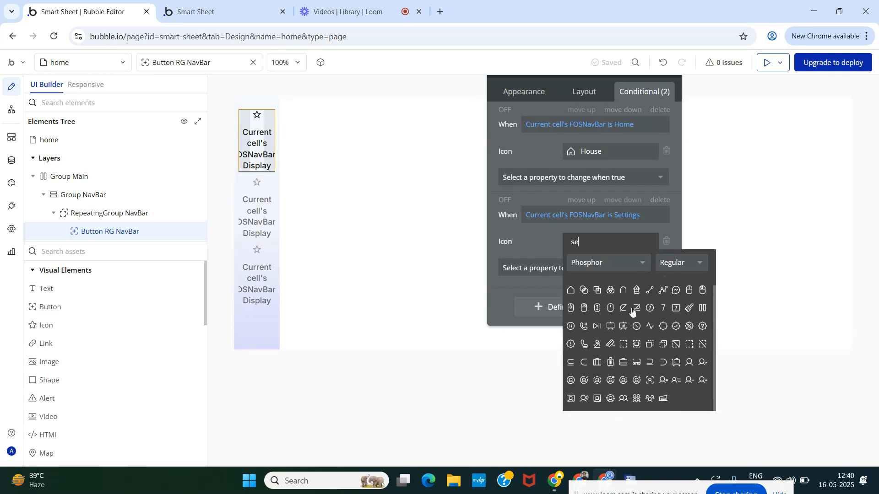
Step: Search the Phosphor icons by "ci" and by "edi" for the Settings condition, and clear the search
key("BackSpace")
type("ci")
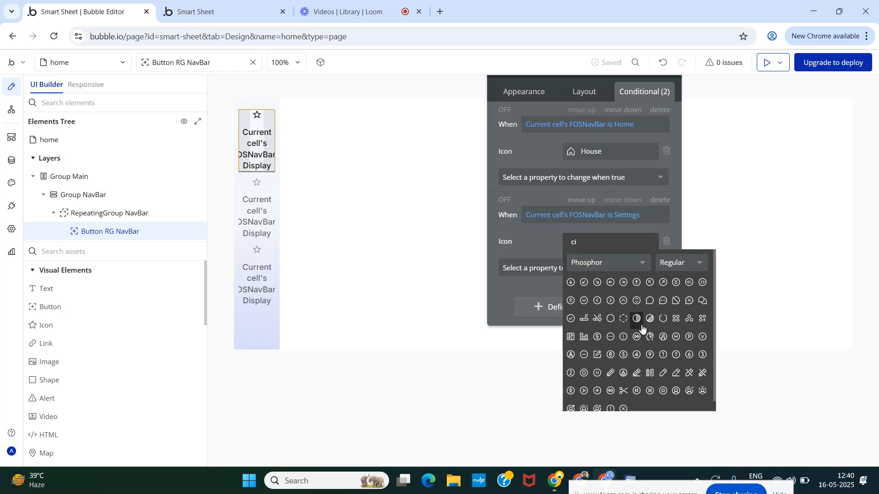
key("BackSpace")
type("edi")
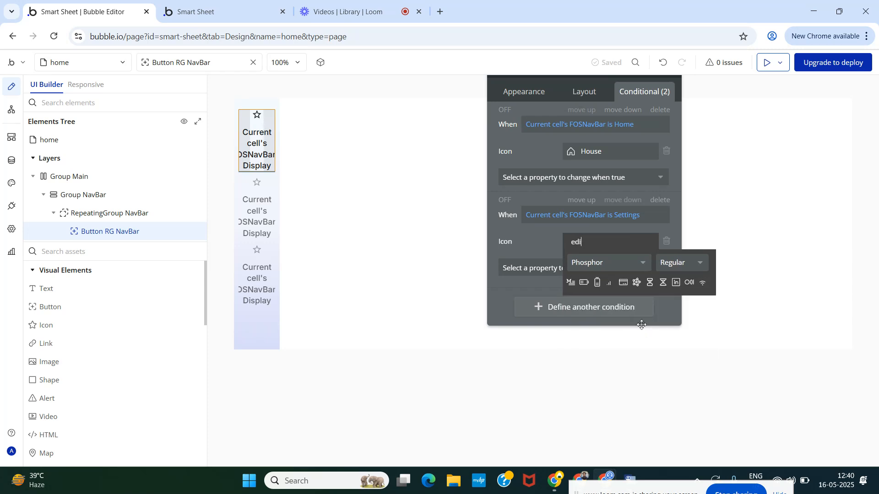
key("BackSpace")
key("BackSpace")
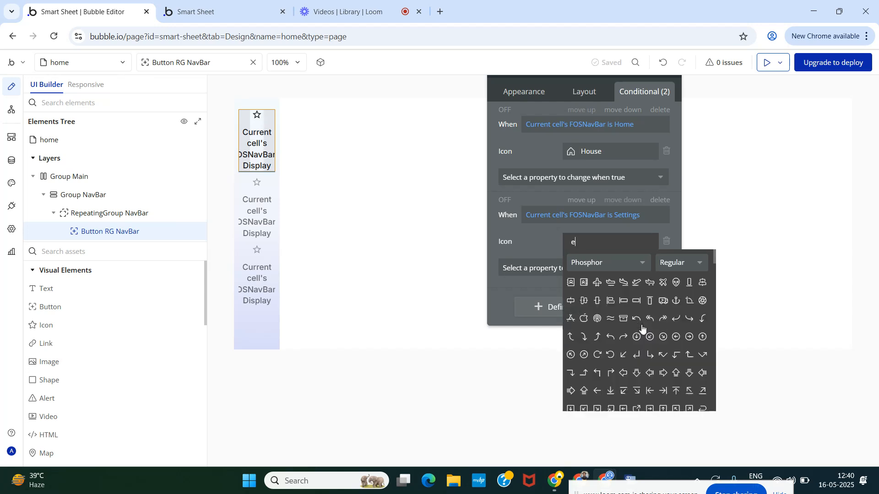
Step: Look through the unfiltered regular Phosphor icons once more for one that suits the Settings condition
scroll(643, 328, "down", 1)
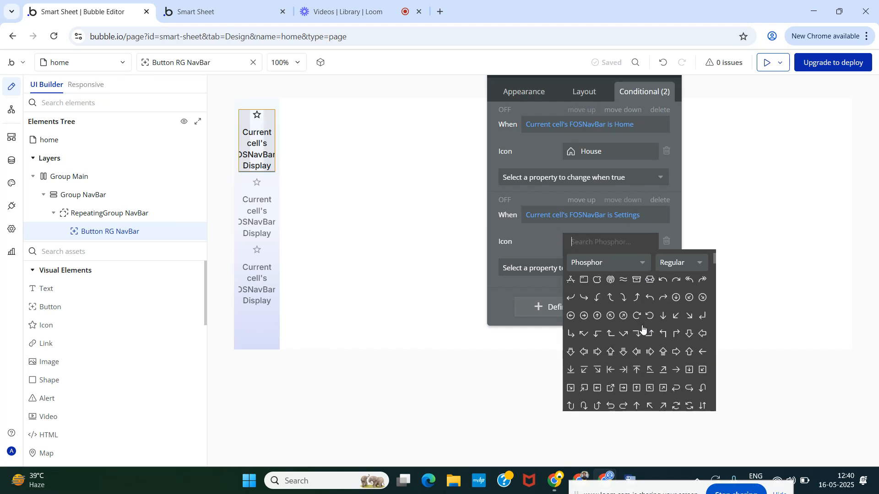
scroll(650, 341, "down", 1)
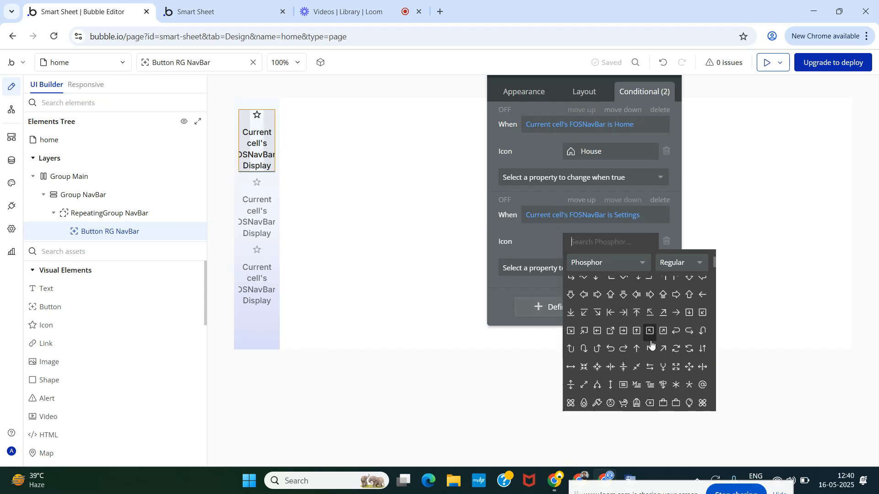
scroll(652, 344, "down", 1)
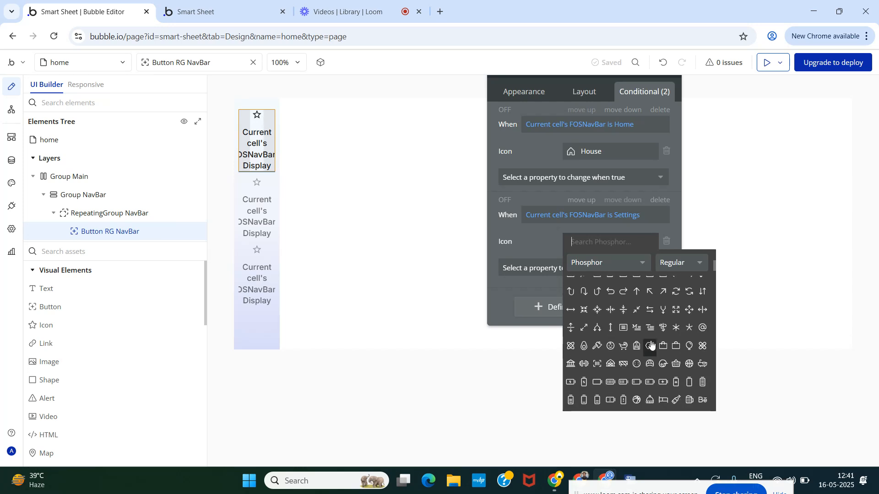
scroll(651, 344, "down", 1)
scroll(651, 345, "down", 1)
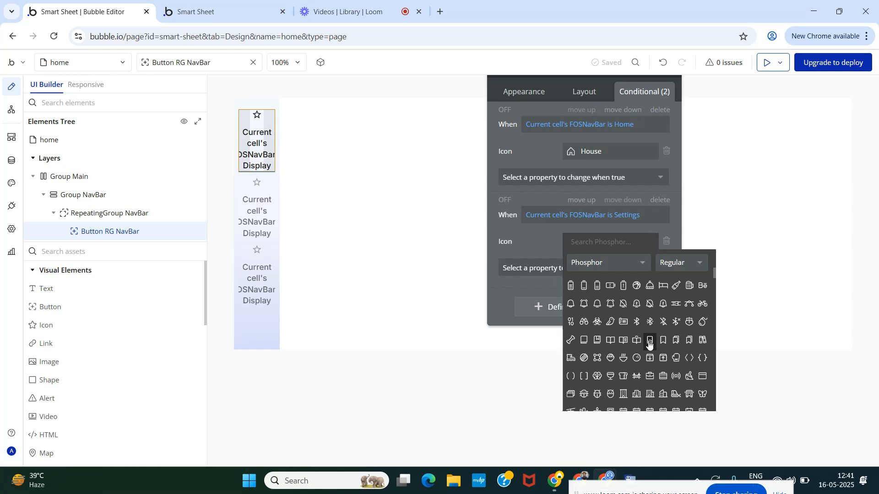
scroll(645, 339, "down", 1)
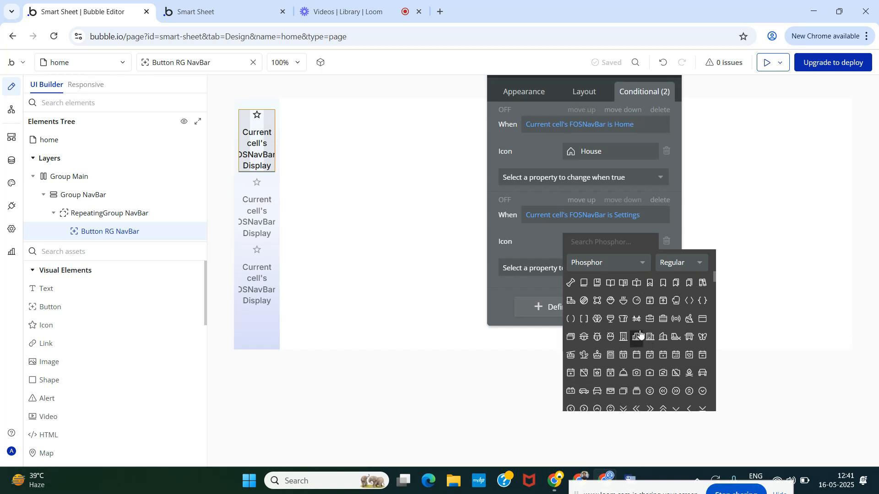
scroll(640, 335, "down", 1)
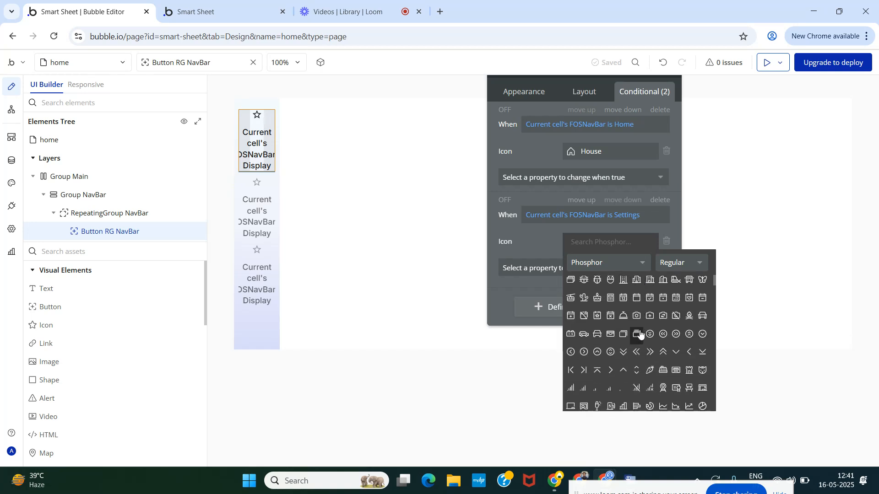
scroll(640, 336, "down", 1)
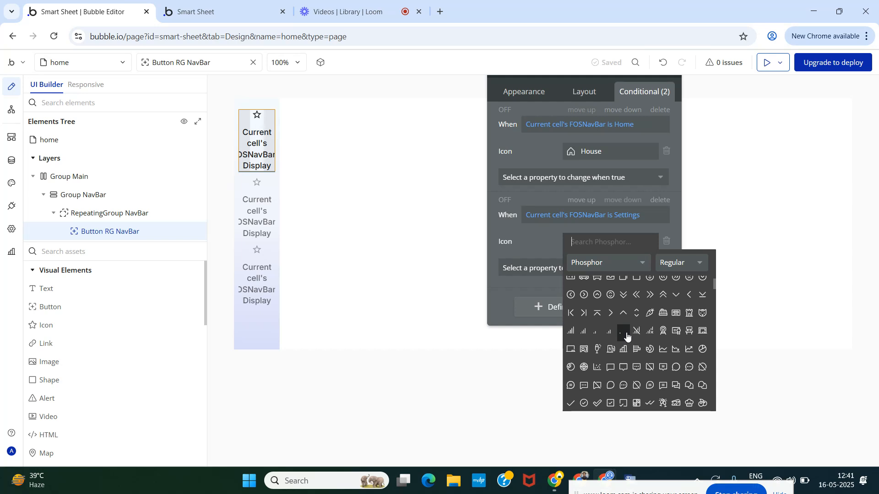
scroll(627, 336, "down", 1)
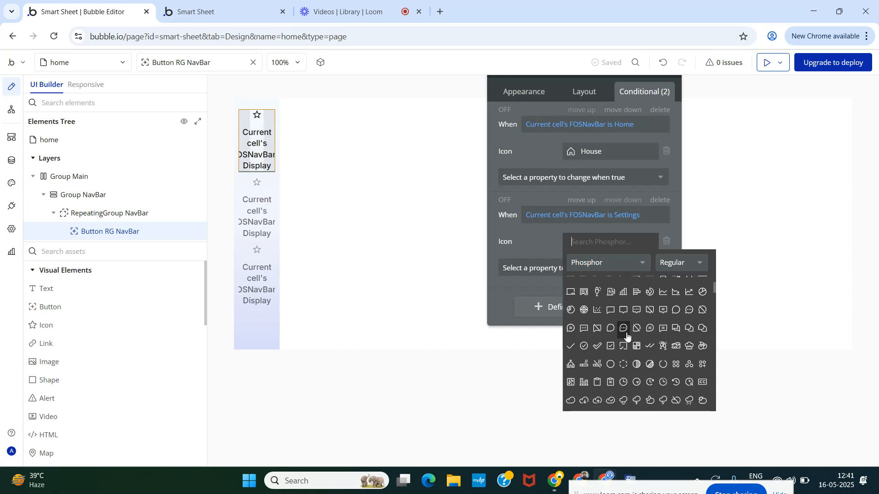
scroll(627, 337, "down", 1)
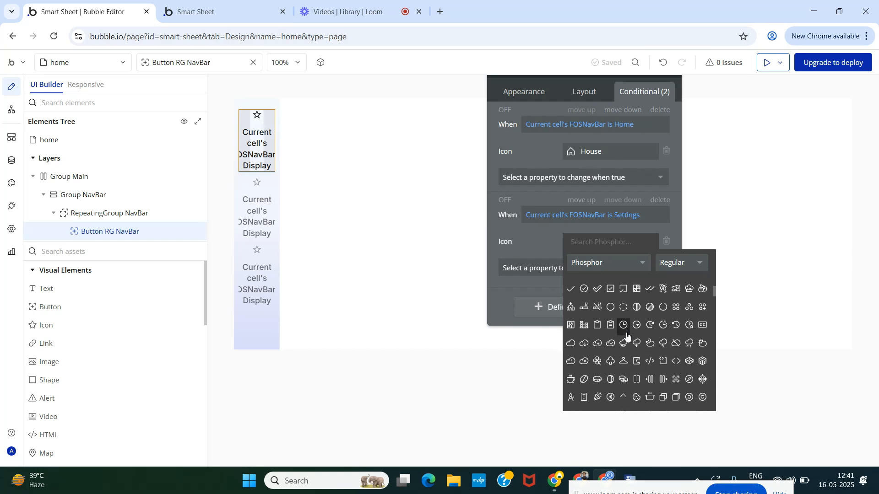
scroll(628, 337, "down", 1)
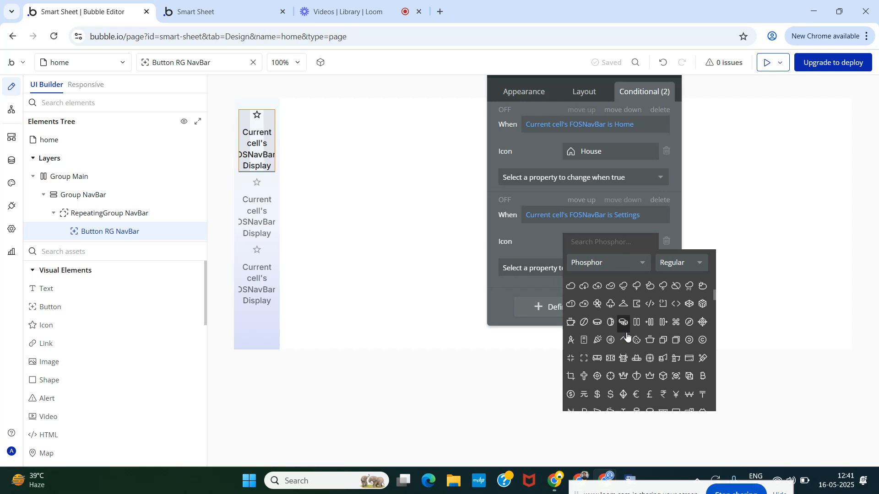
scroll(627, 337, "down", 1)
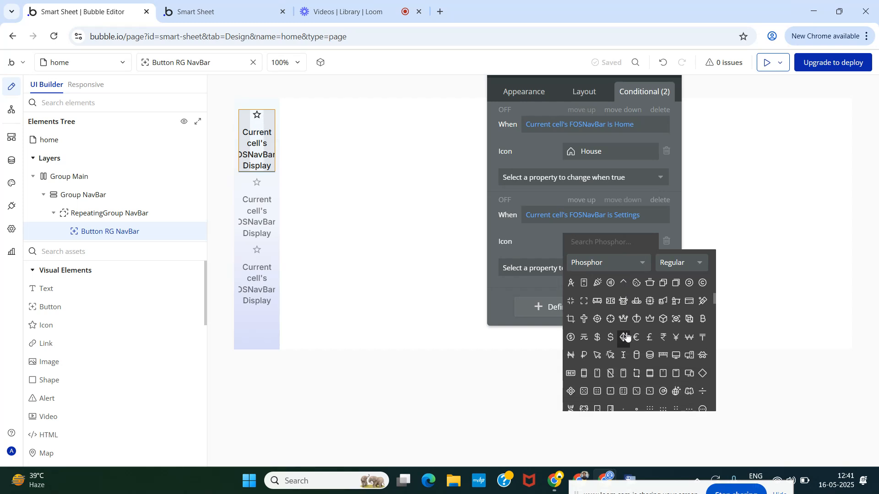
scroll(628, 336, "down", 1)
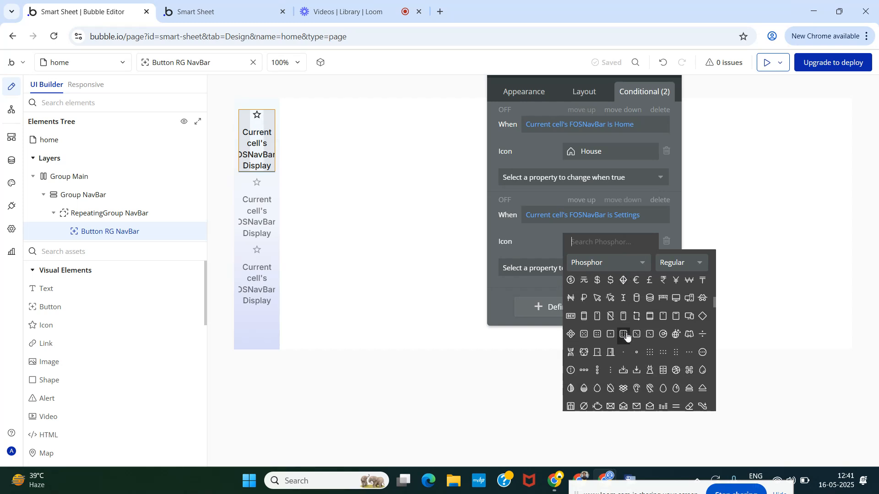
scroll(627, 336, "down", 1)
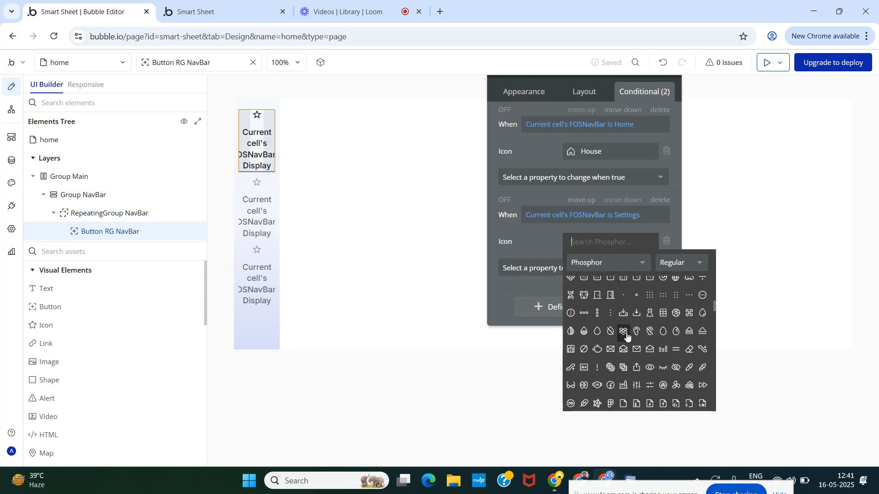
scroll(627, 337, "down", 1)
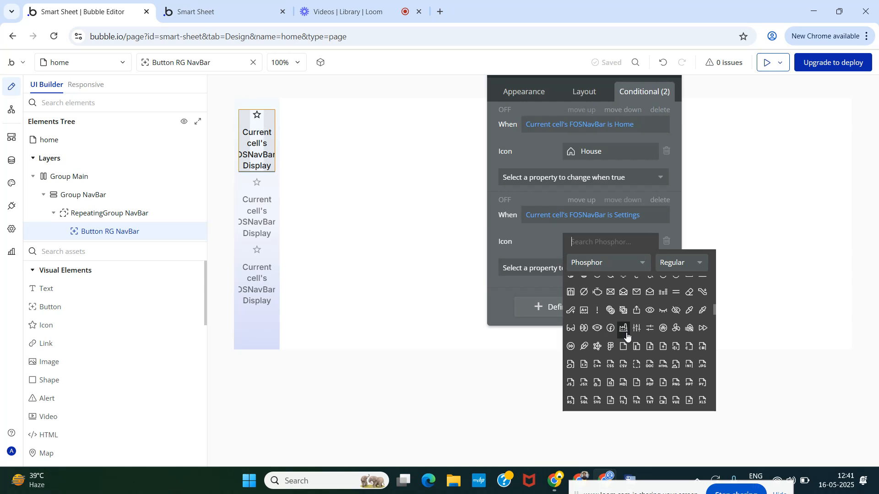
scroll(627, 336, "down", 1)
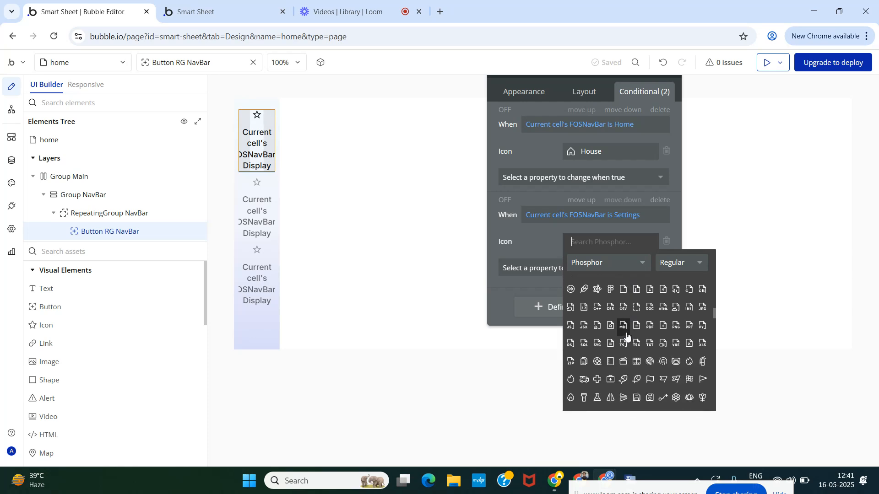
scroll(628, 337, "down", 1)
scroll(627, 336, "down", 1)
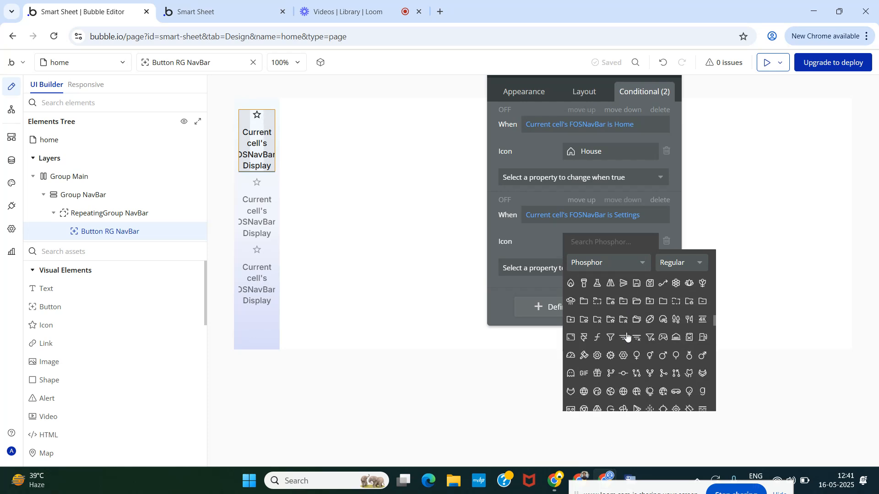
scroll(627, 336, "down", 1)
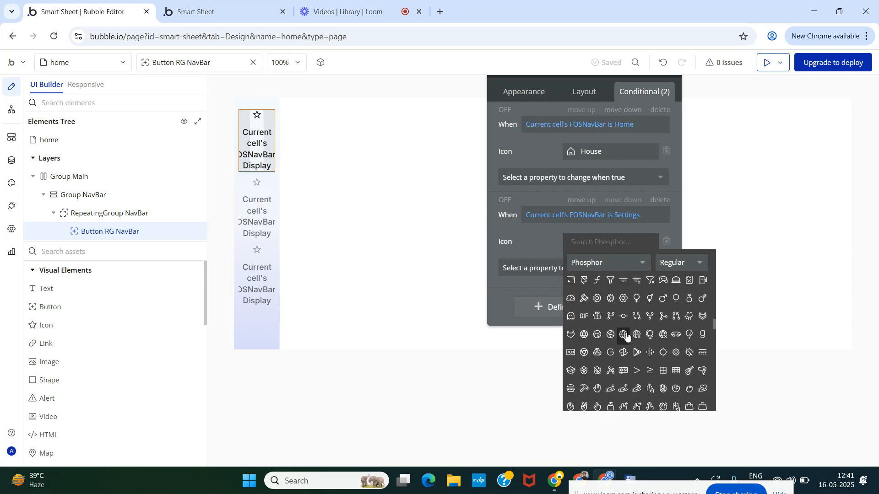
scroll(627, 336, "down", 1)
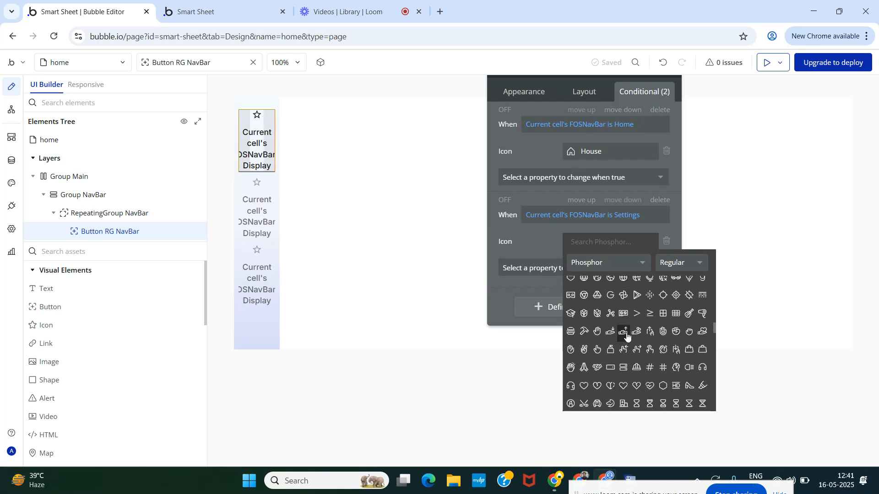
scroll(627, 337, "down", 1)
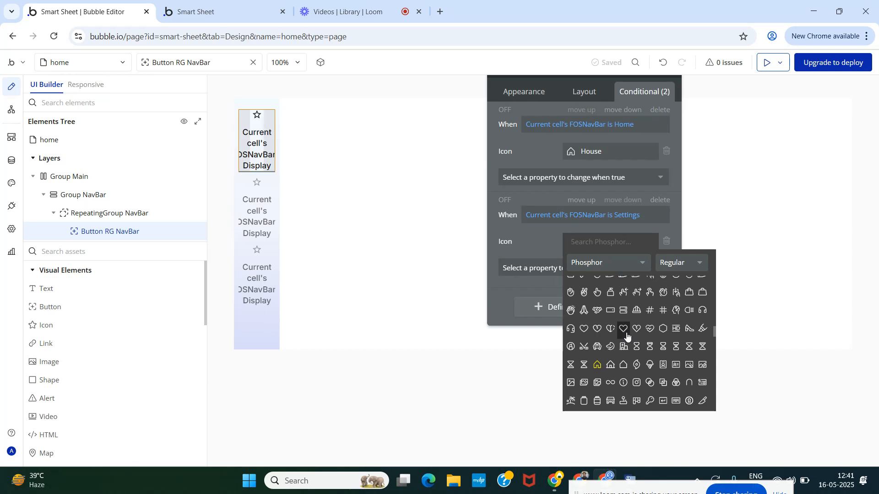
scroll(628, 336, "down", 1)
scroll(627, 337, "down", 1)
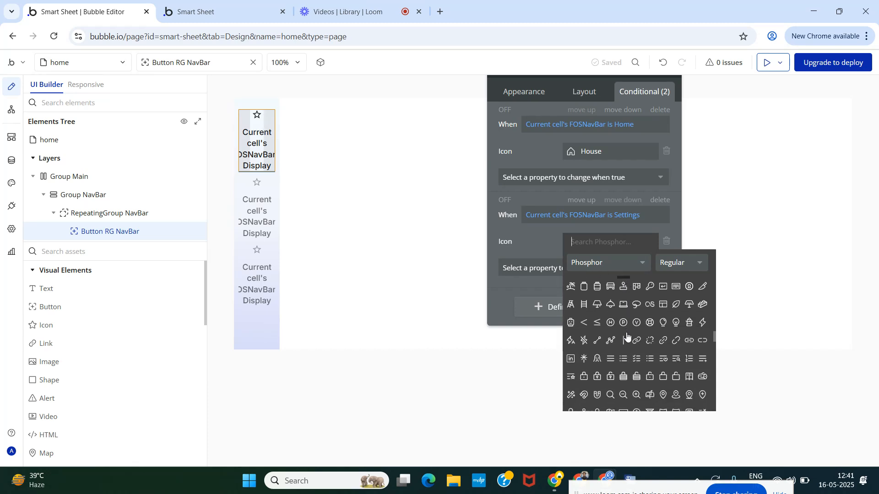
scroll(627, 337, "down", 1)
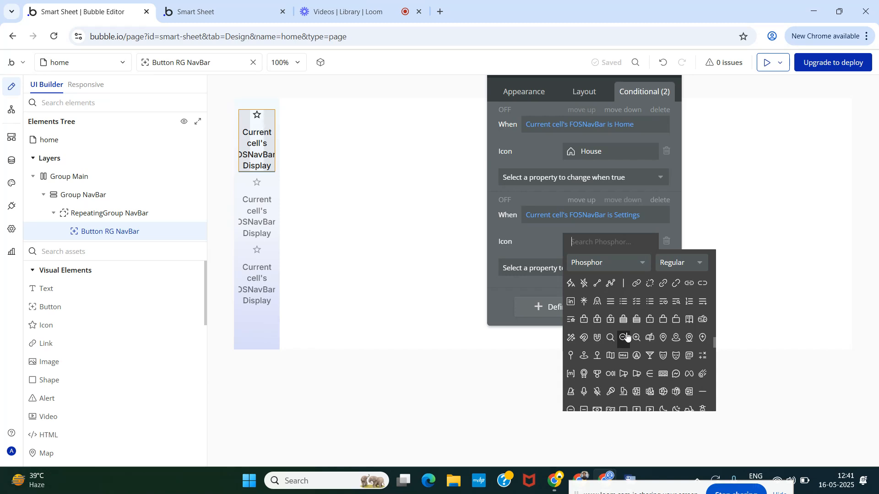
scroll(628, 338, "down", 1)
scroll(628, 337, "down", 1)
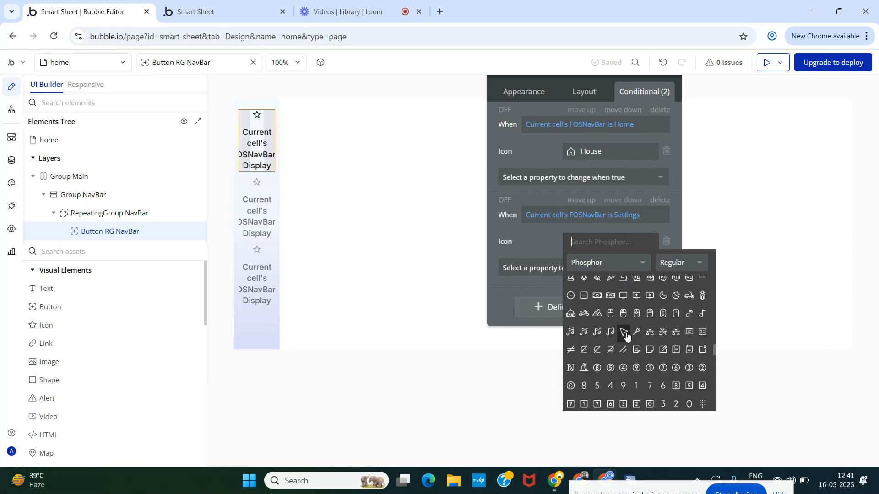
scroll(627, 336, "down", 1)
scroll(627, 336, "down", 1)
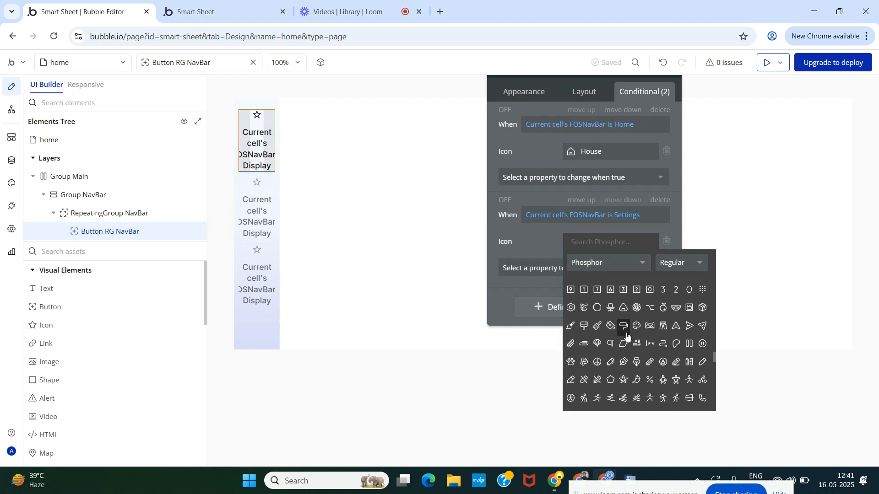
scroll(627, 337, "down", 1)
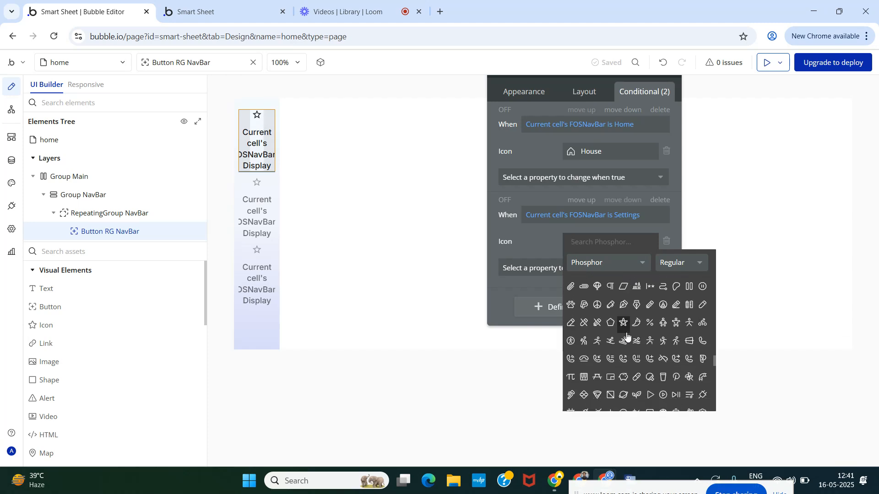
scroll(627, 336, "down", 1)
scroll(627, 336, "down", 1)
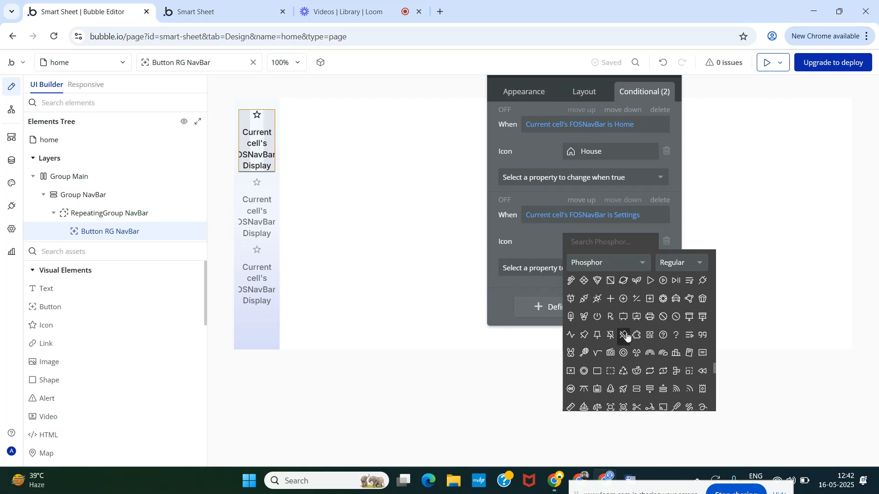
scroll(627, 336, "down", 5)
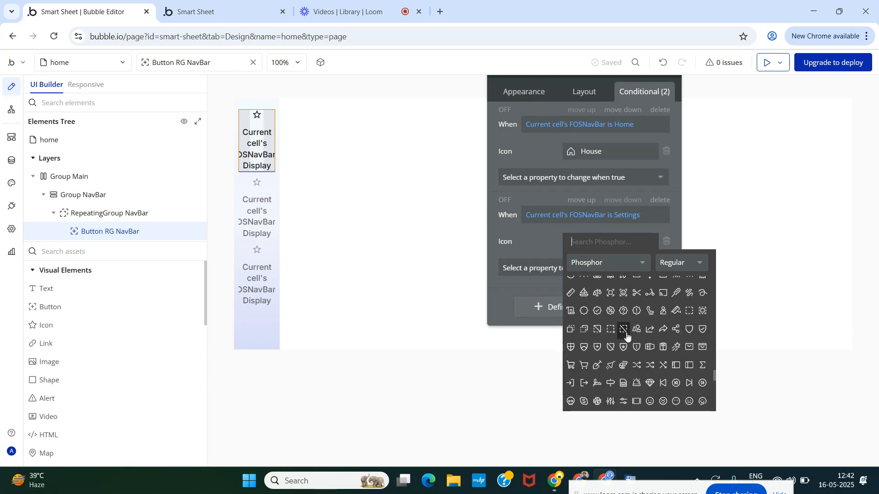
scroll(626, 337, "down", 5)
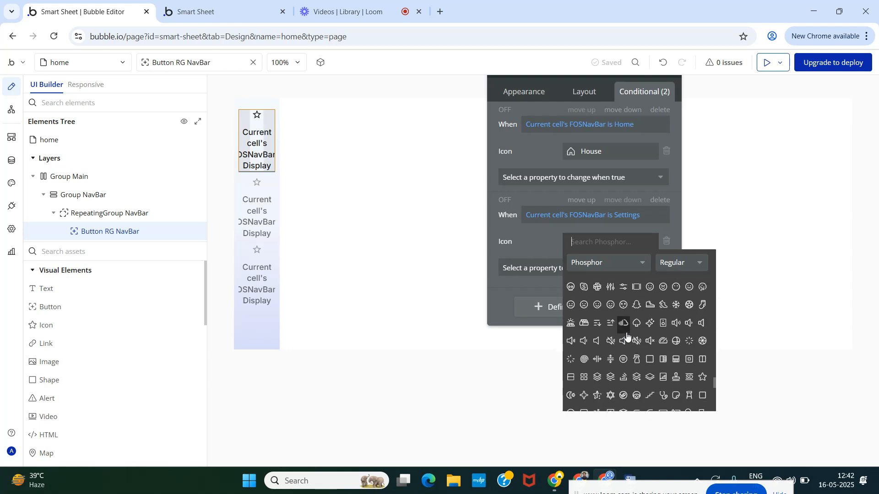
scroll(627, 337, "down", 3)
Step: Search the Phosphor icons by "thr", set the Settings condition's icon to Dots-three-outline, and close the button's properties
type("thr")
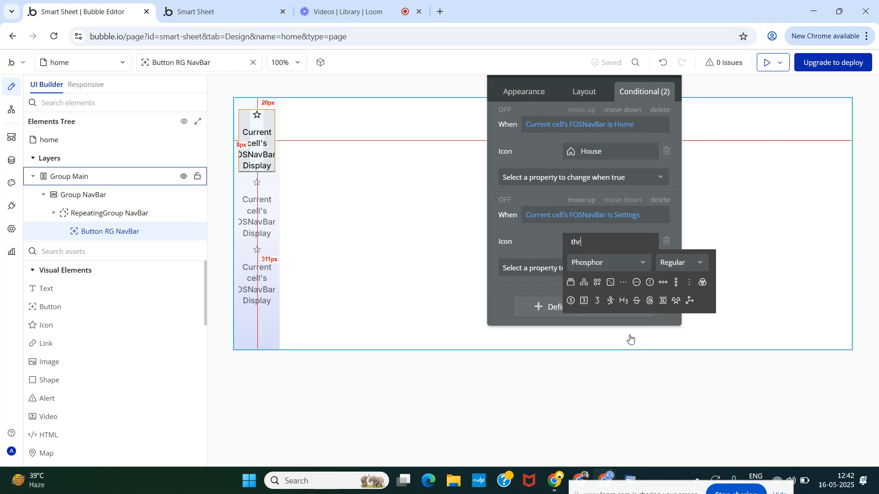
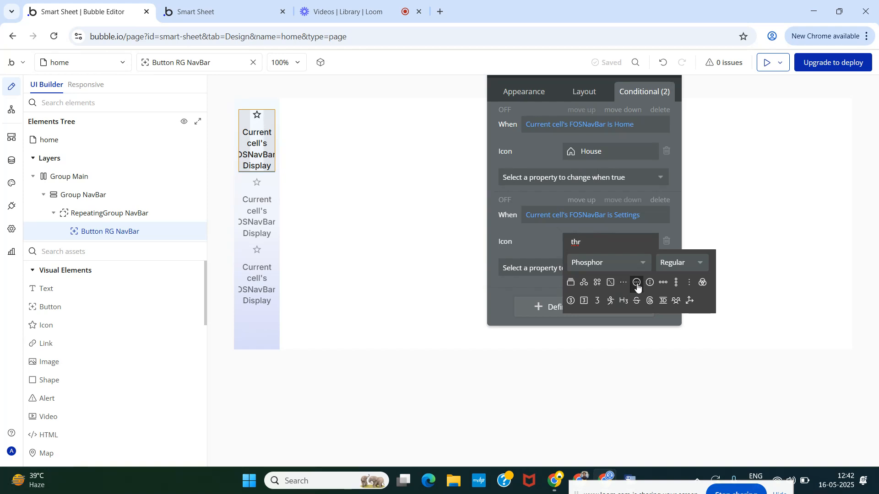
left_click(663, 282)
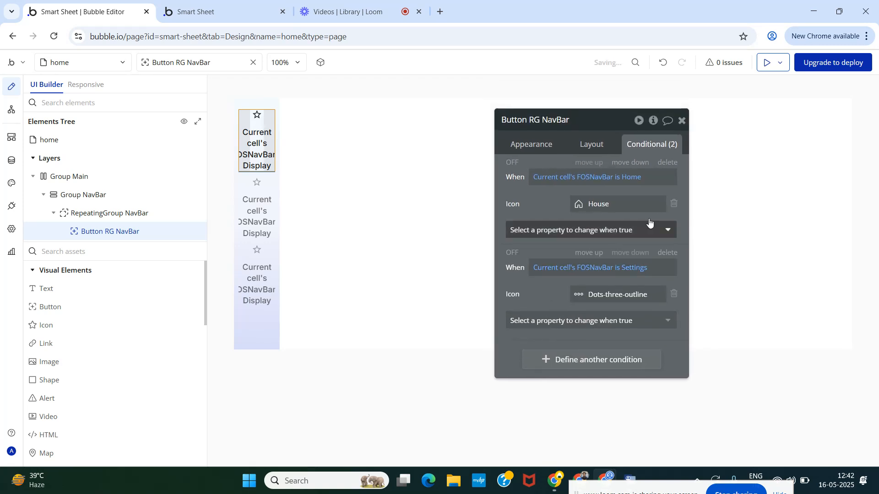
left_click(684, 121)
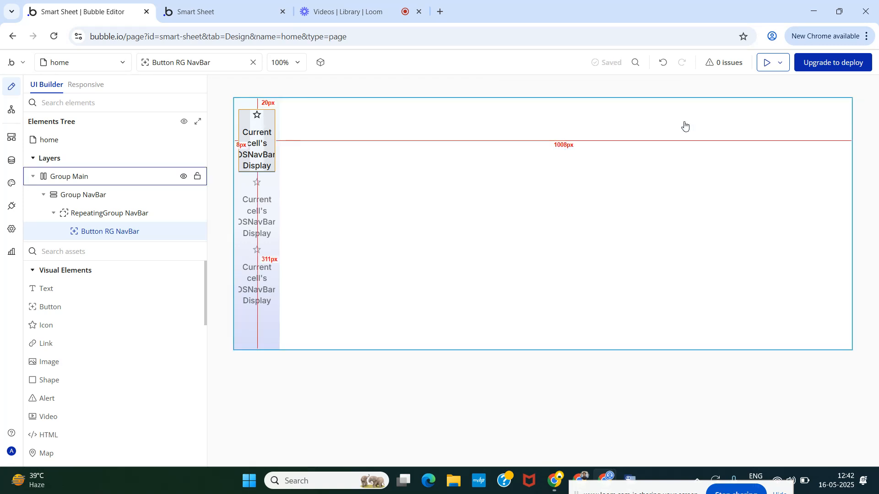
Step: Set the gap between the icon and label of Button RG NavBar to 6
double_click(107, 232)
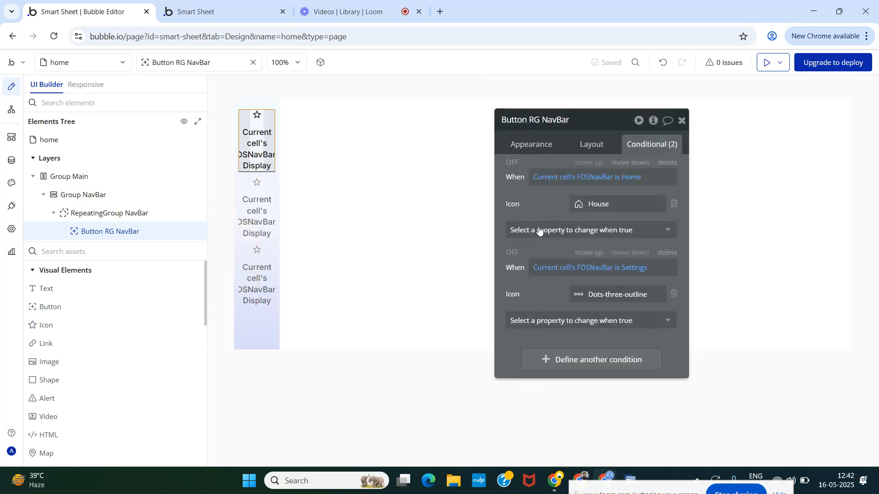
left_click(584, 145)
left_click_drag(563, 253, 554, 235)
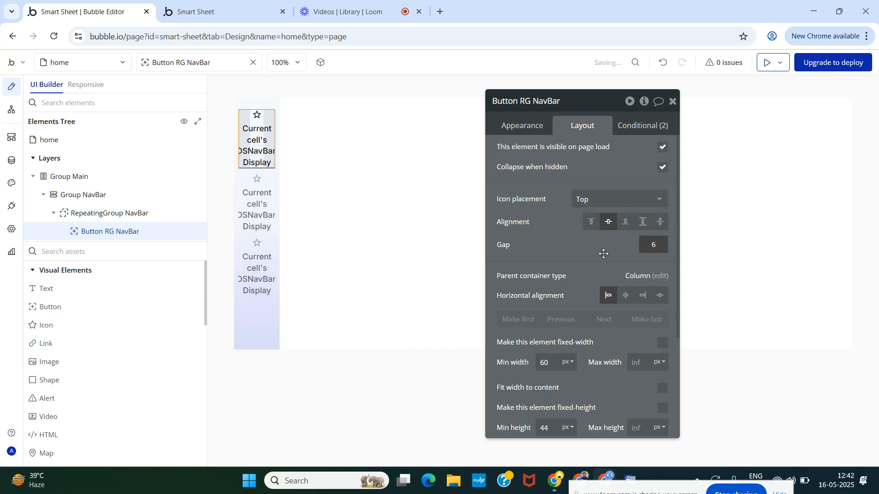
left_click(566, 249)
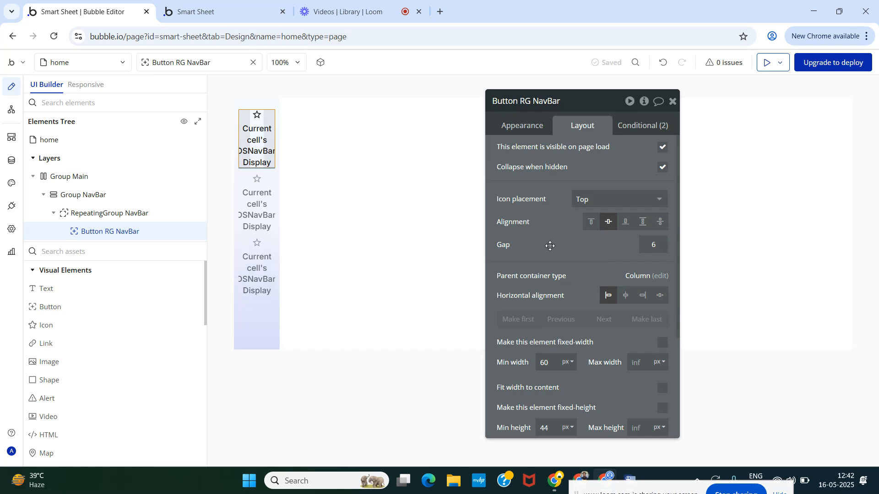
Step: Set the navigation button's minimum width to 20 px and its minimum height to 40 px
scroll(551, 248, "down", 3)
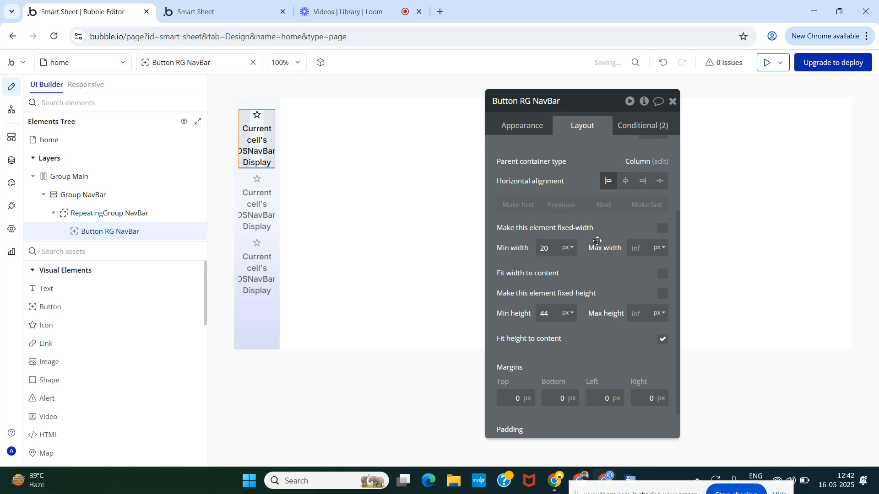
scroll(546, 278, "down", 1)
double_click(545, 278)
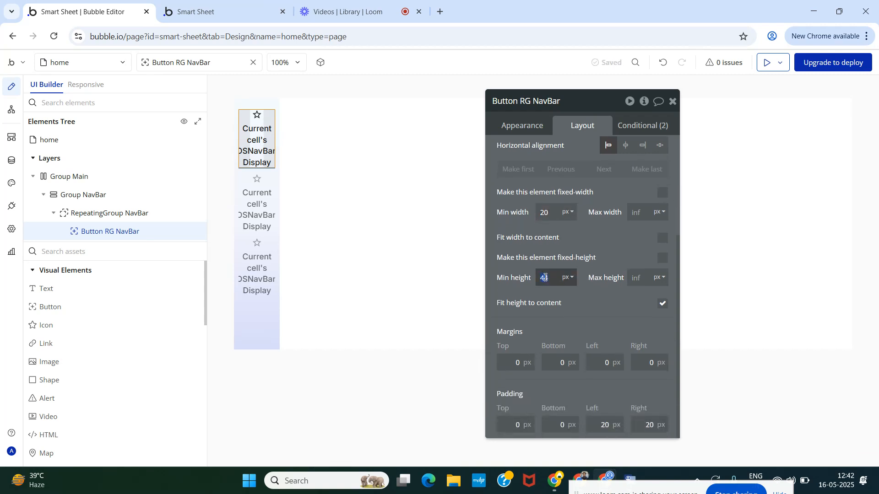
left_click(572, 257)
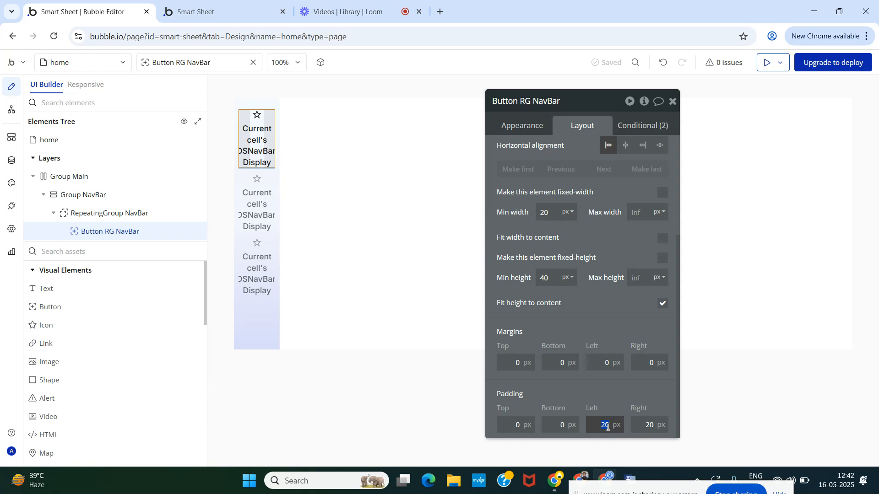
Step: Set the navigation button's left and right padding to 0 px
type("0")
key("Tab")
type("0")
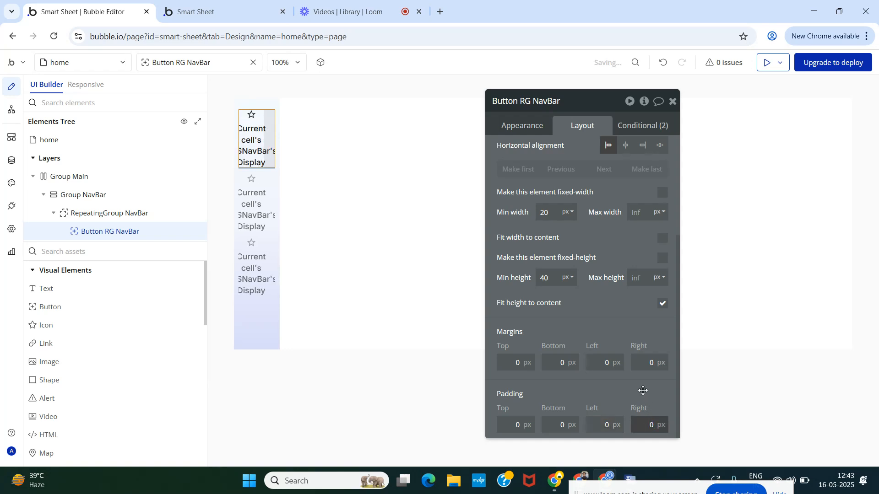
left_click(642, 390)
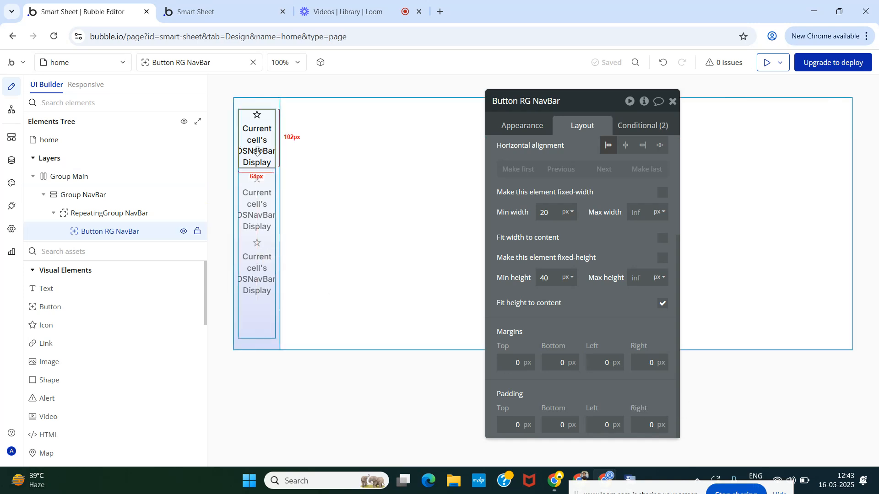
Step: Review the button's Home and Settings conditions and check the navigation buttons in the page preview
scroll(634, 221, "up", 4)
left_click(634, 130)
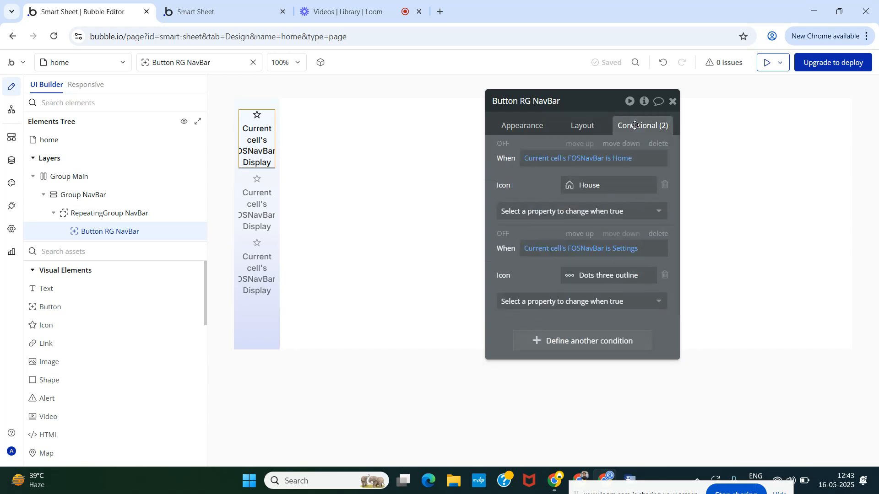
left_click(188, 11)
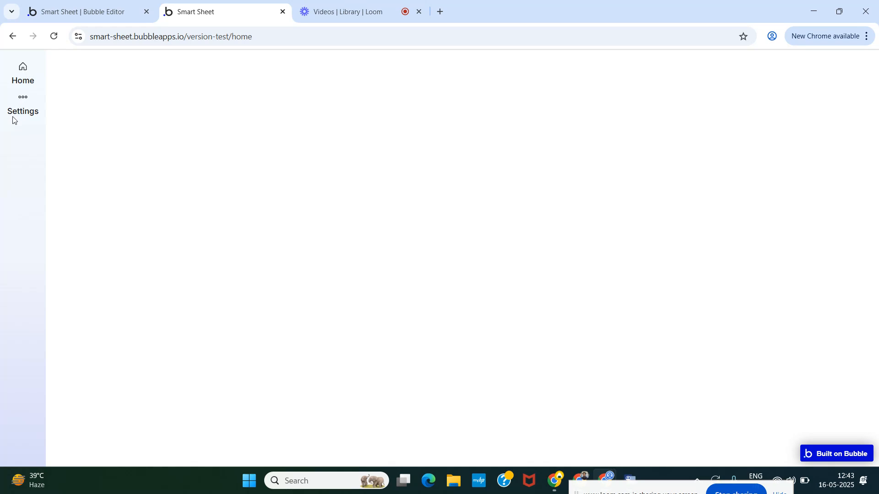
left_click(94, 9)
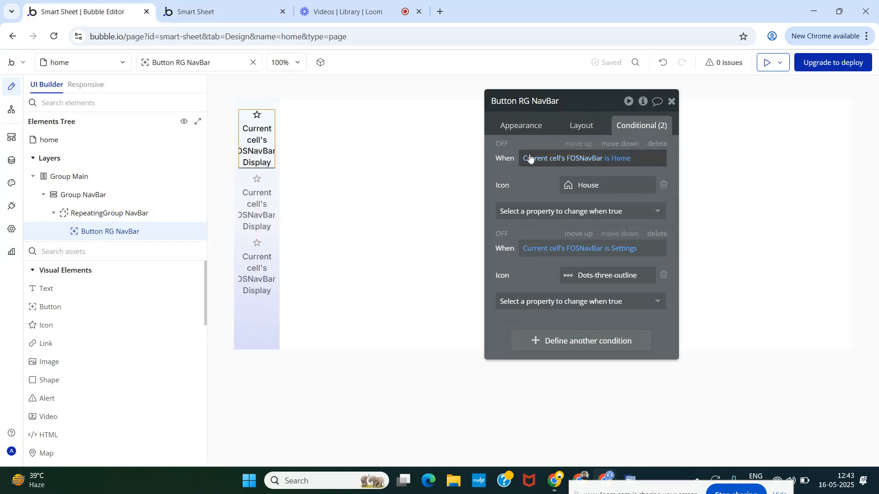
Step: Set the navigation button's font size to 13px and check the labels in the page preview
left_click(515, 128)
scroll(549, 252, "down", 5)
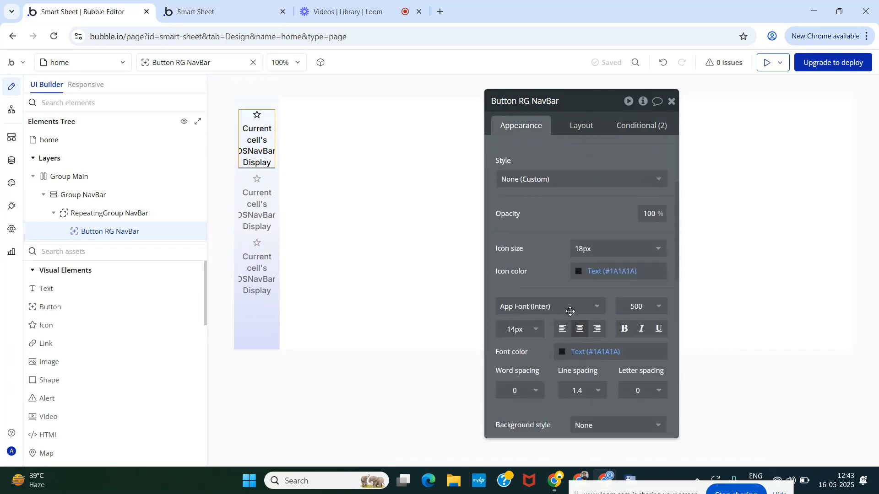
left_click(515, 255)
double_click(515, 255)
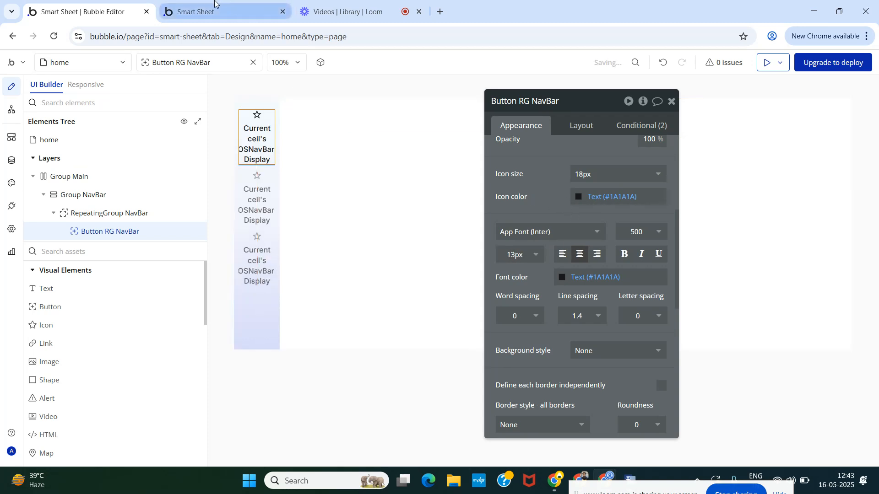
left_click(223, 13)
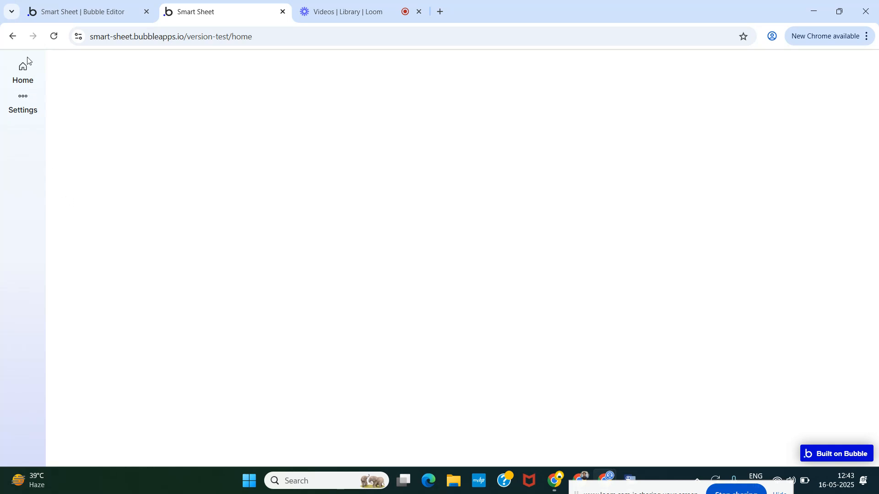
left_click(78, 13)
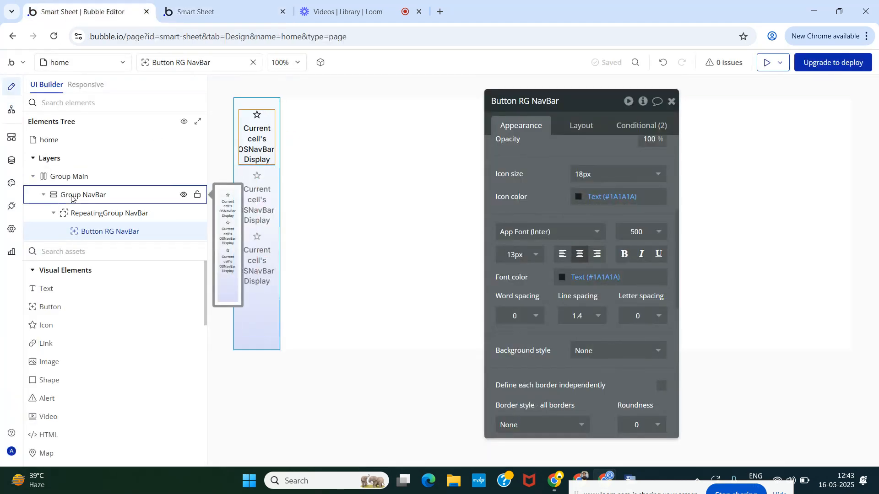
Step: Review the layout settings of Group NavBar and close its properties
left_click(71, 198)
scroll(579, 183, "up", 5)
left_click(586, 121)
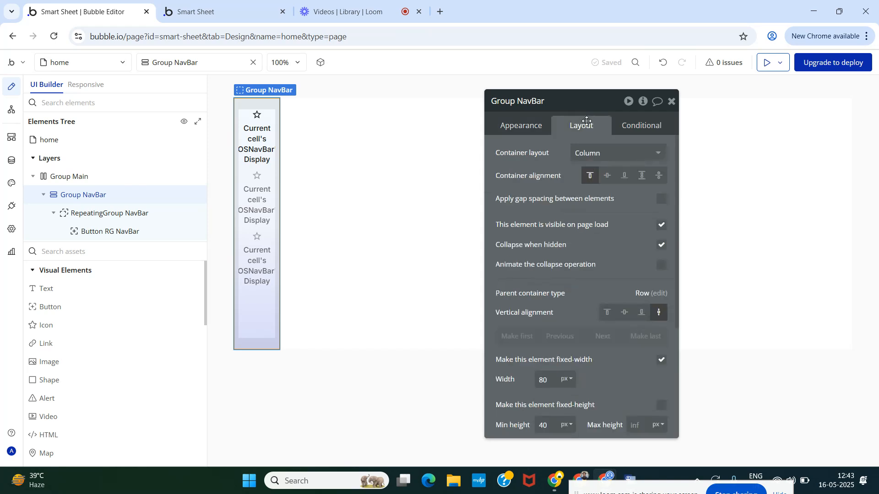
left_click(670, 102)
Step: Add an image element above the repeating group in Group NavBar and name it Image Logo NavBar
left_click(80, 254)
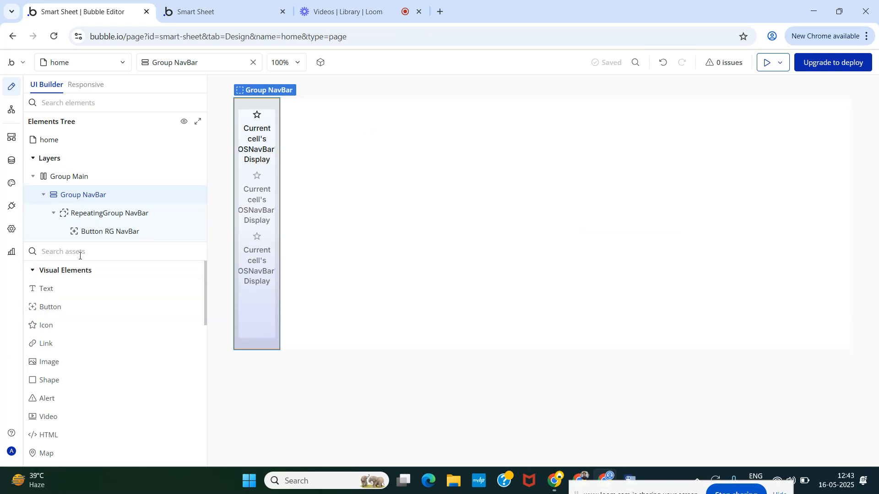
type("Im")
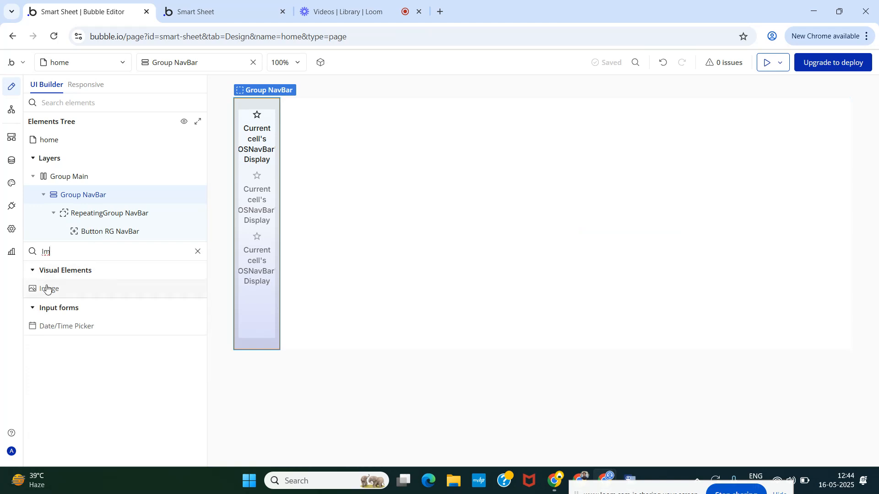
left_click_drag(49, 288, 243, 109)
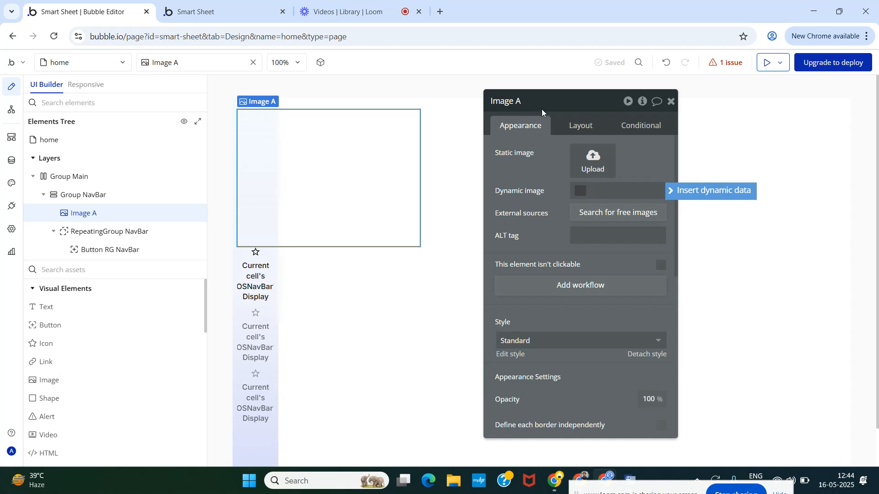
left_click(533, 105)
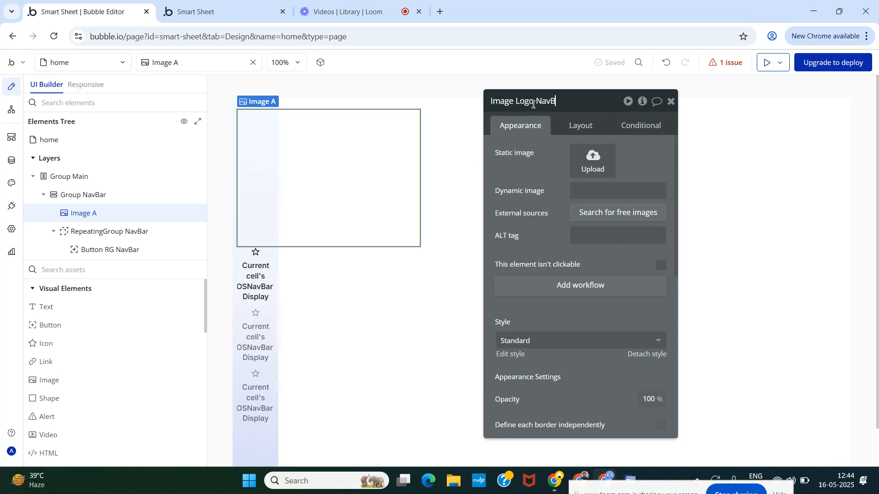
type("Logo NavBar")
key("Return")
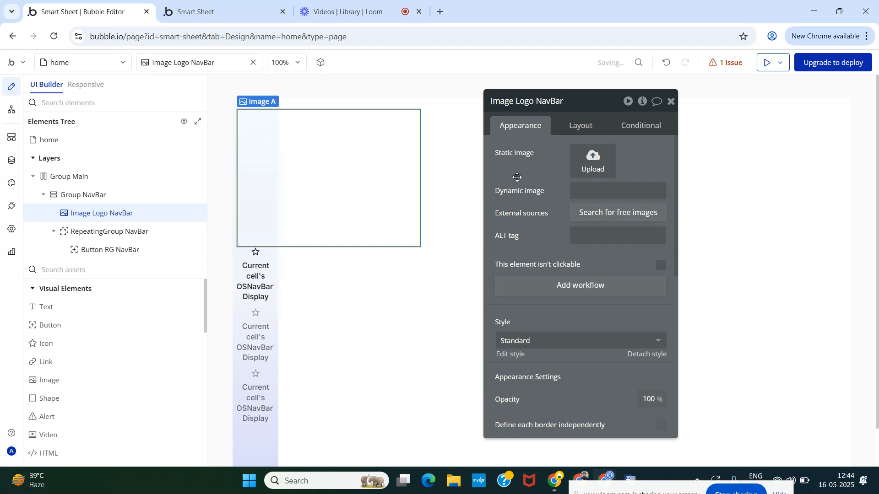
Step: Upload Untitled_design-removebg-preview (1) from Downloads as the logo's static image
left_click(589, 169)
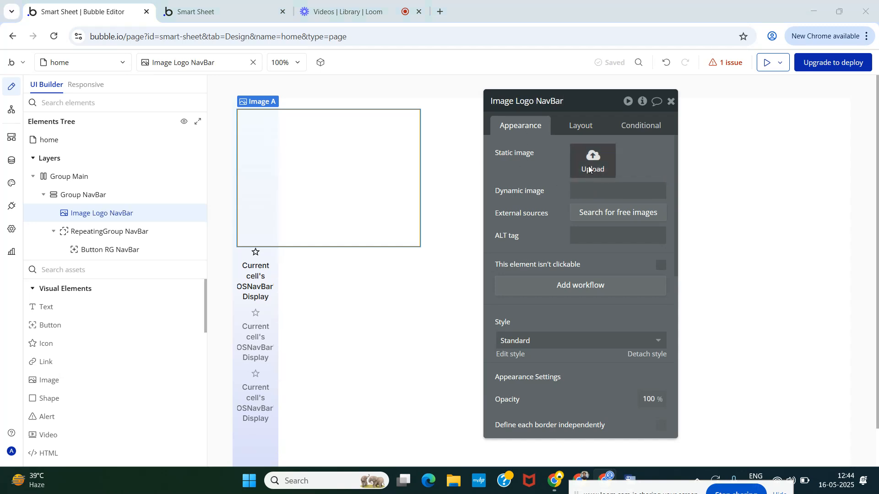
left_click(164, 200)
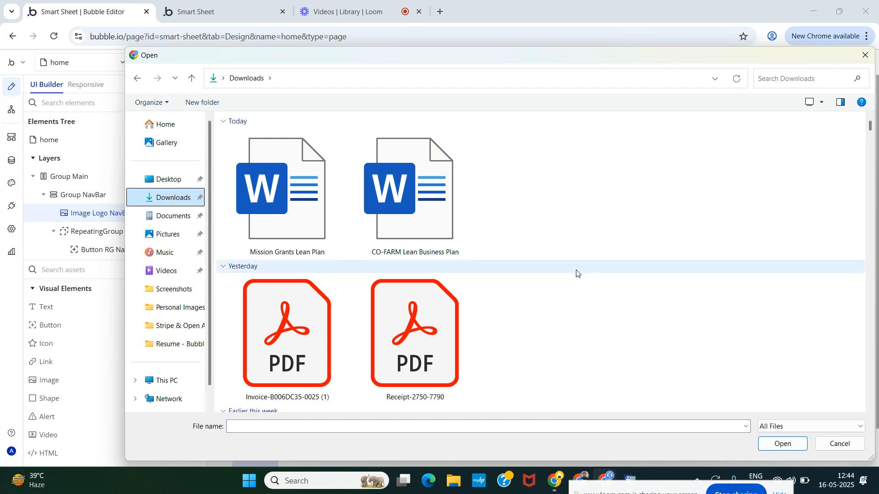
scroll(575, 275, "down", 15)
scroll(575, 280, "down", 20)
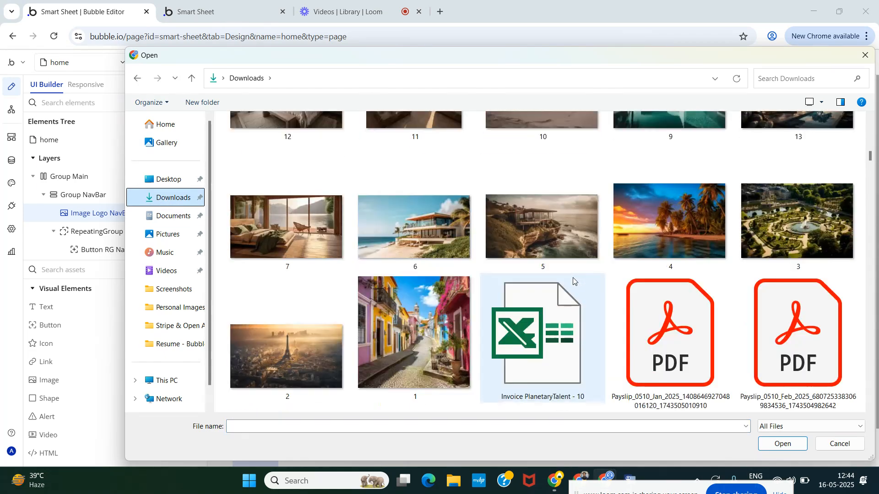
scroll(573, 278, "down", 20)
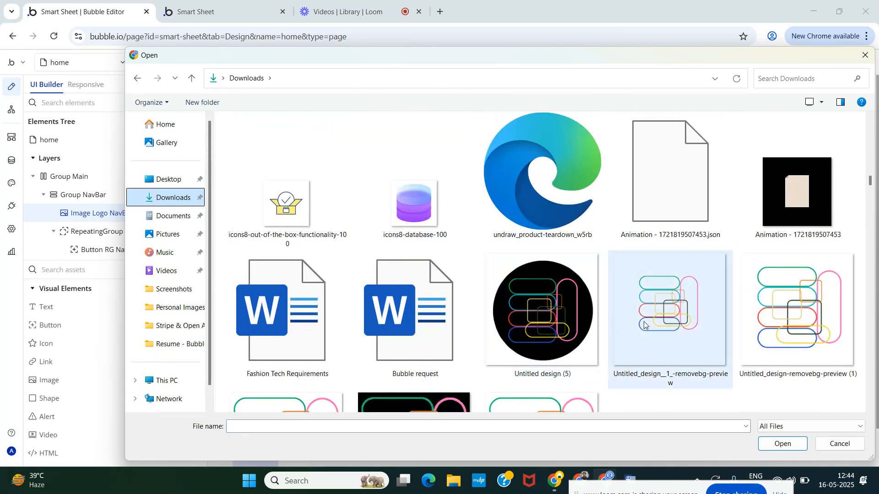
scroll(650, 293, "down", 2)
left_click(797, 195)
left_click(783, 444)
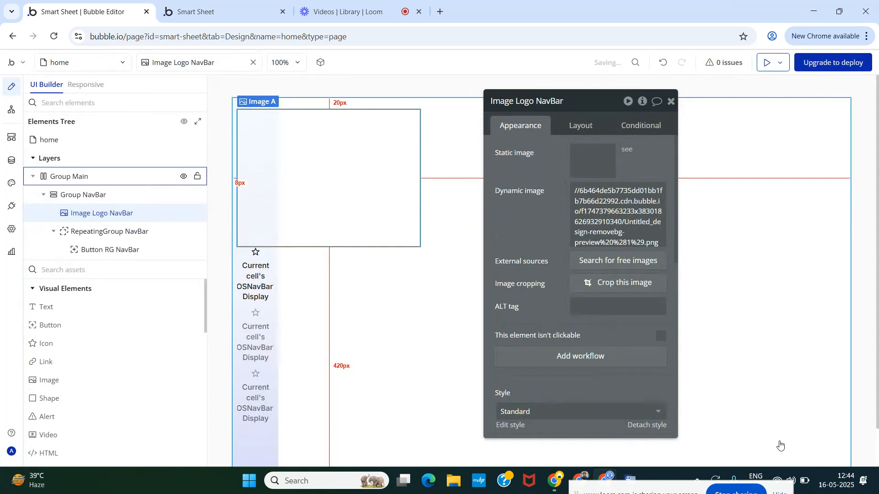
Step: Give the logo image a width of 40 px and a fixed height of 40 px, and center it horizontally
left_click(578, 126)
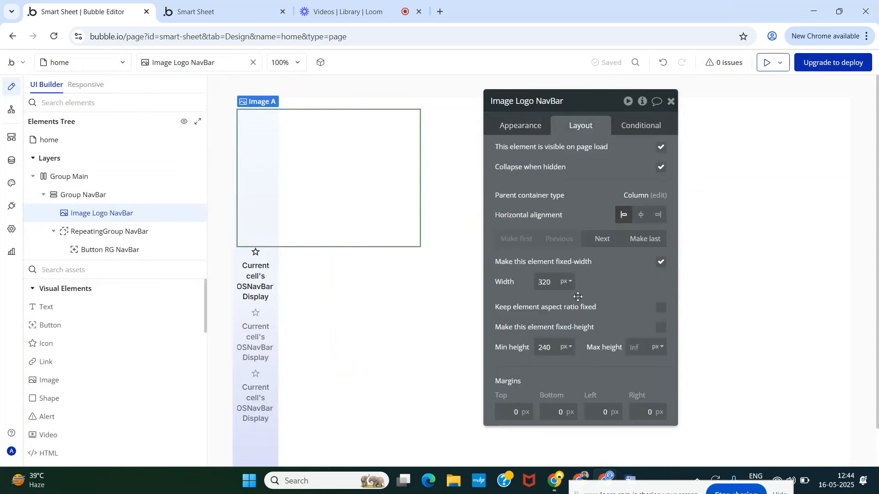
type("40")
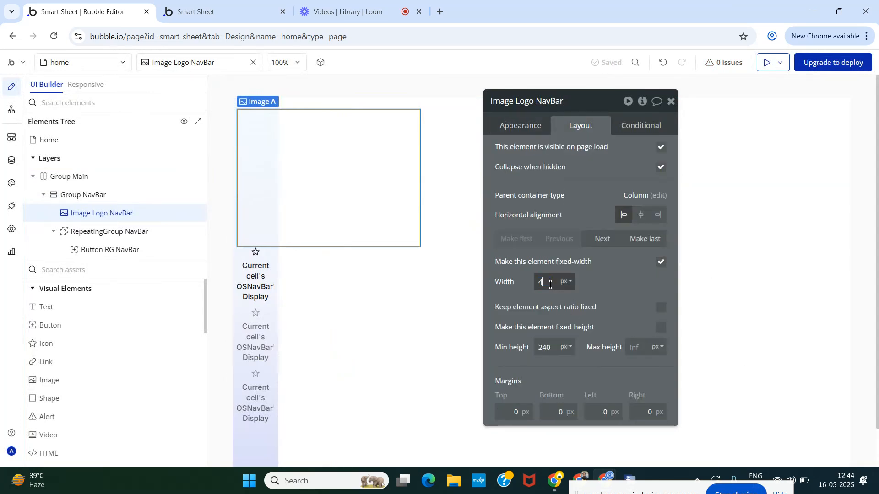
left_click(545, 347)
type("40")
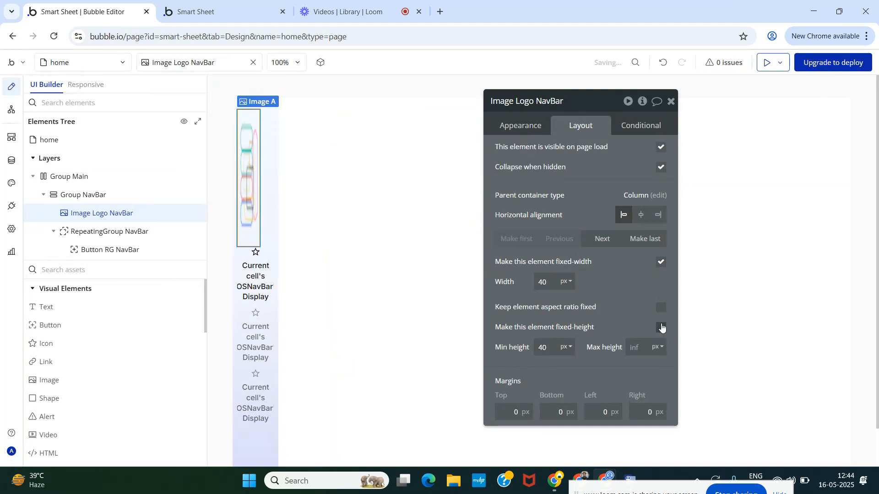
left_click(660, 327)
left_click(641, 216)
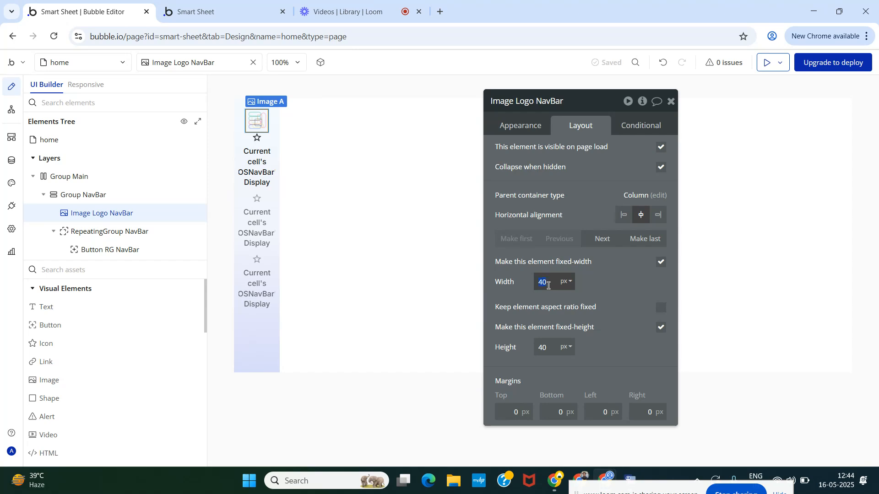
Step: Try the logo image at 60 px wide and 60 px high, and check it in the page preview
type("60")
double_click(550, 347)
type("60")
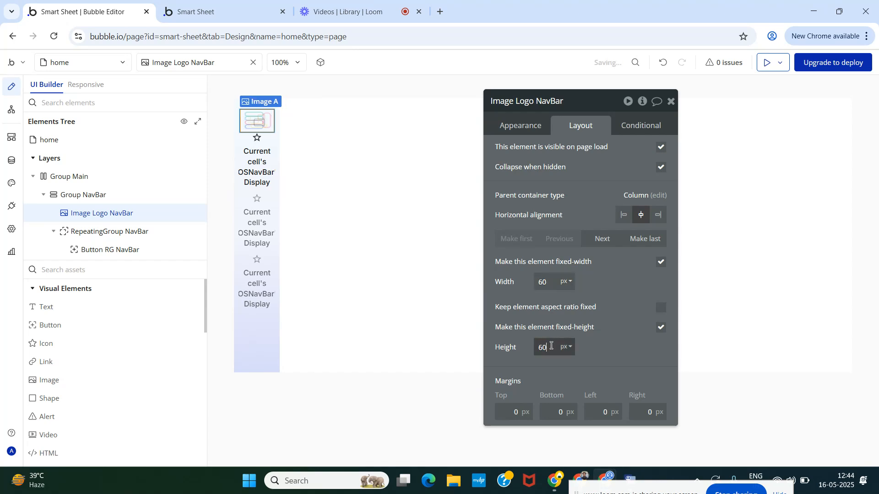
left_click(224, 9)
left_click(213, 67)
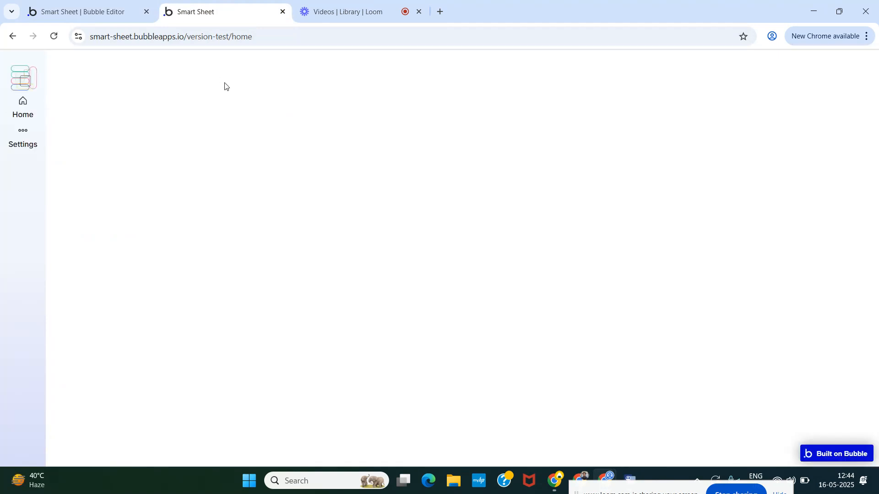
left_click(114, 10)
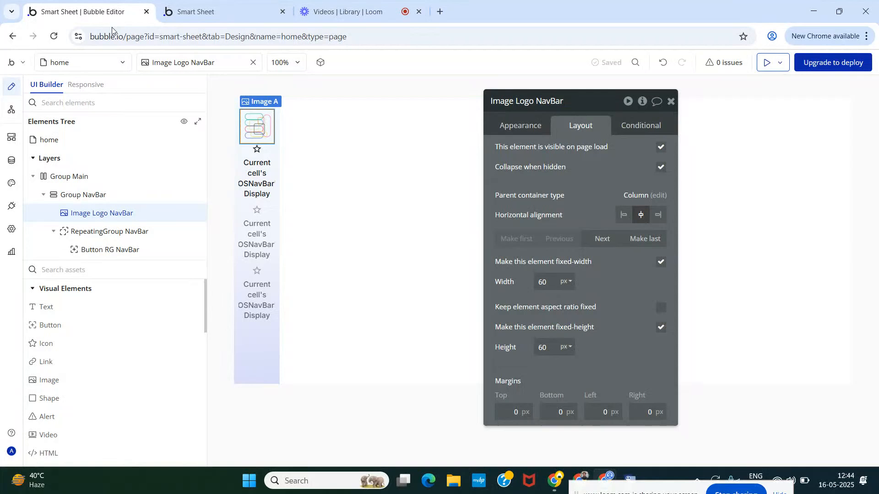
Step: Set the logo image's width and height to 50 px and switch to the page preview
double_click(546, 282)
type("50")
key("Tab")
type("50")
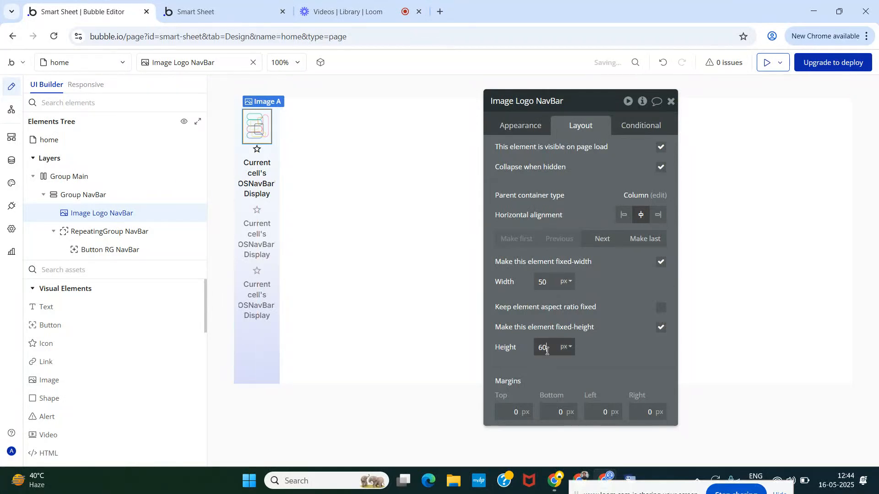
left_click(597, 348)
left_click(197, 12)
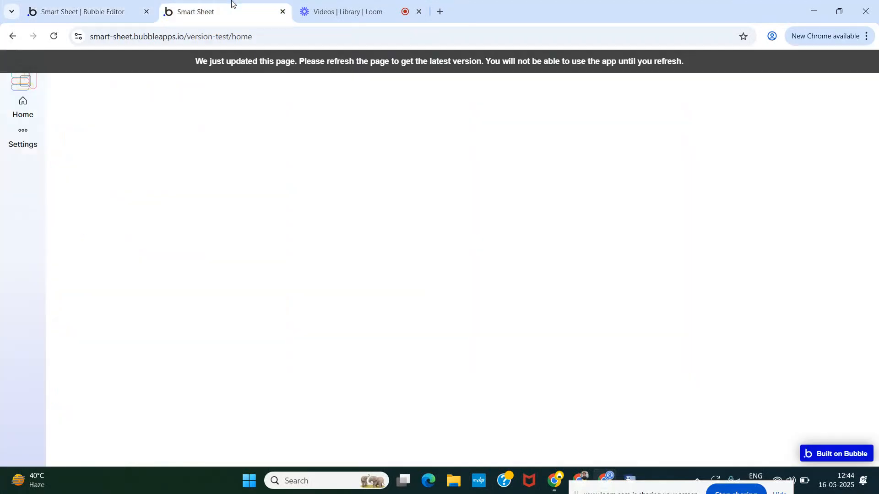
Step: Refresh the page preview to check the resized logo, and return to the Bubble editor
left_click(194, 63)
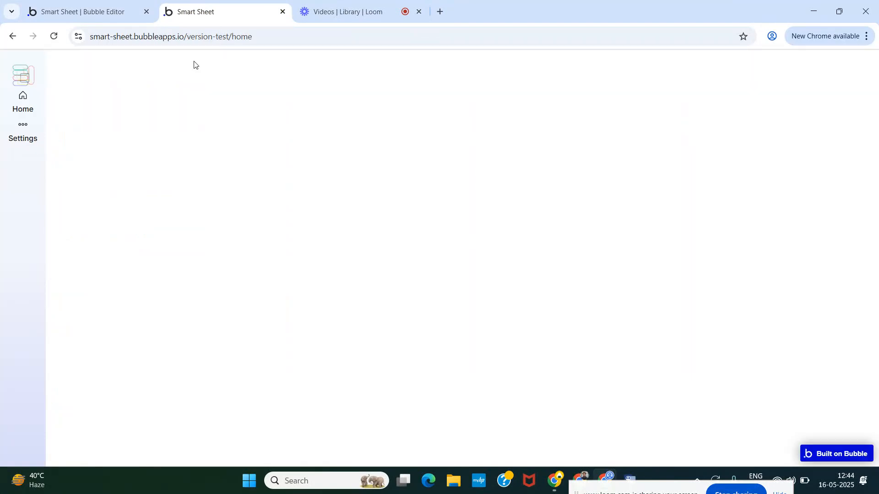
left_click(88, 12)
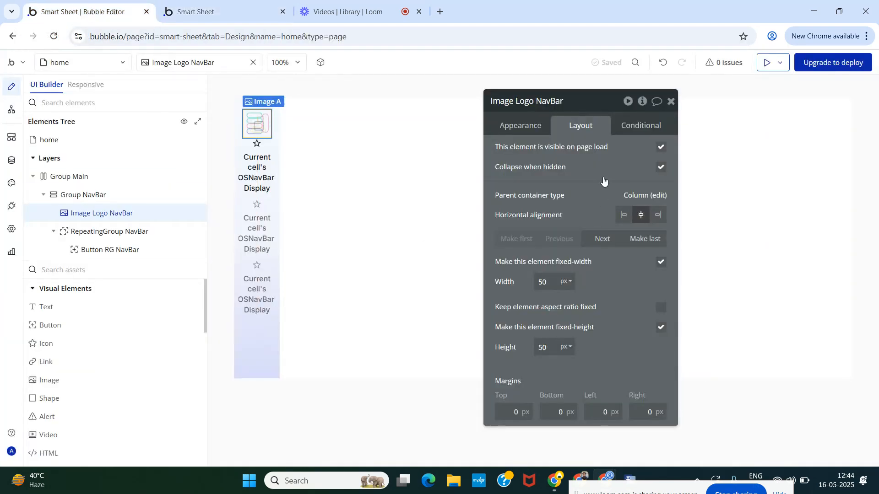
Step: Try a corner roundness of 0 on the logo image, and undo the last two changes
left_click(518, 127)
scroll(549, 229, "down", 3)
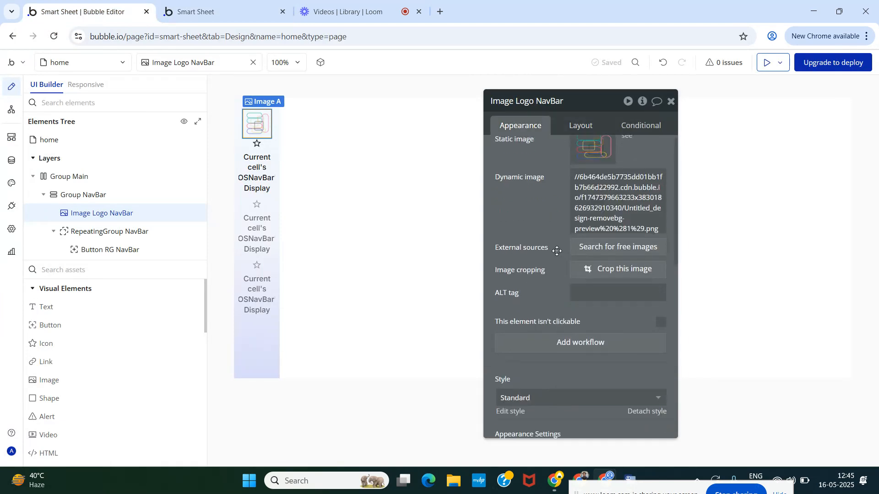
scroll(558, 257, "down", 4)
scroll(562, 272, "up", 2)
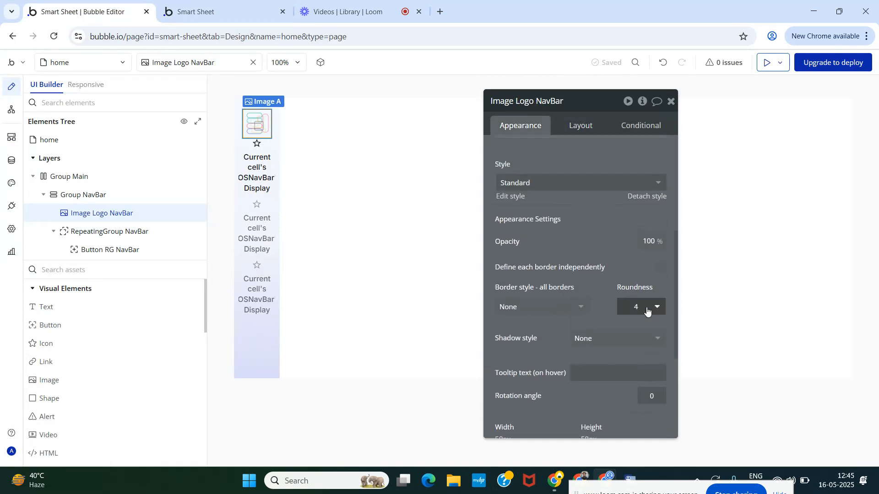
left_click(643, 310)
left_click(640, 344)
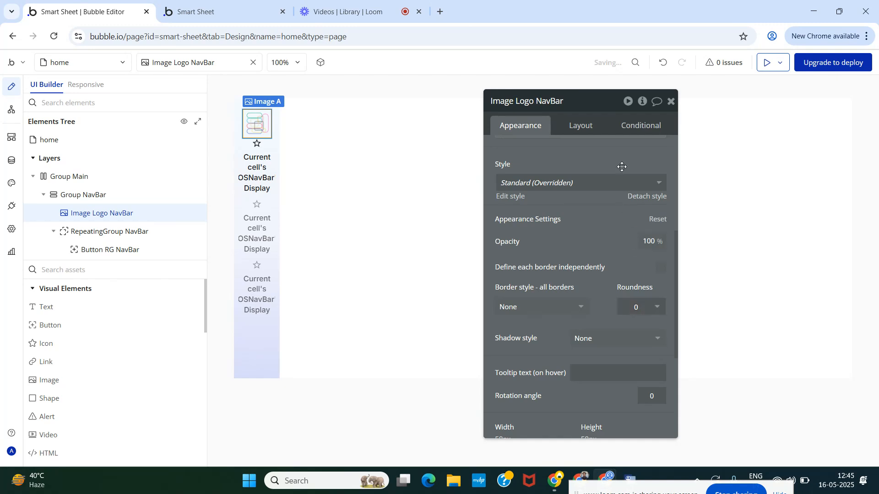
left_click(664, 64)
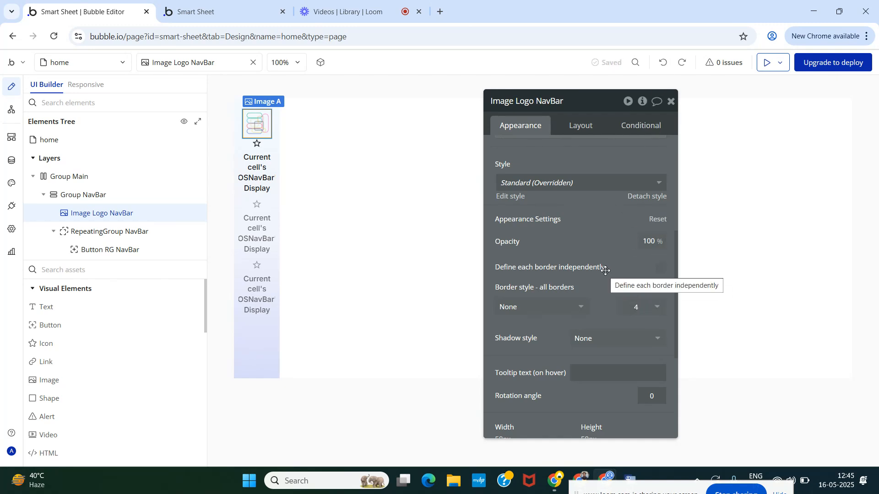
left_click(662, 65)
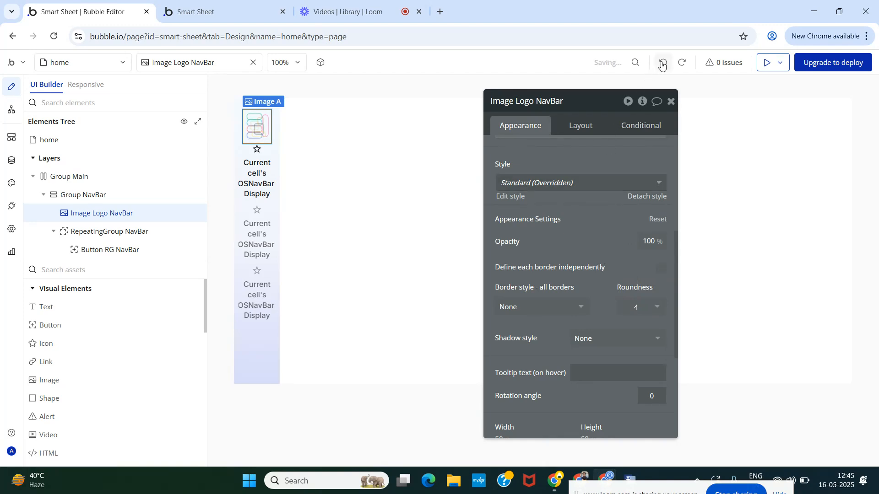
Step: Set the logo image's height to 50 px and reapply the Standard style to it without overrides
left_click(580, 127)
left_click(549, 348)
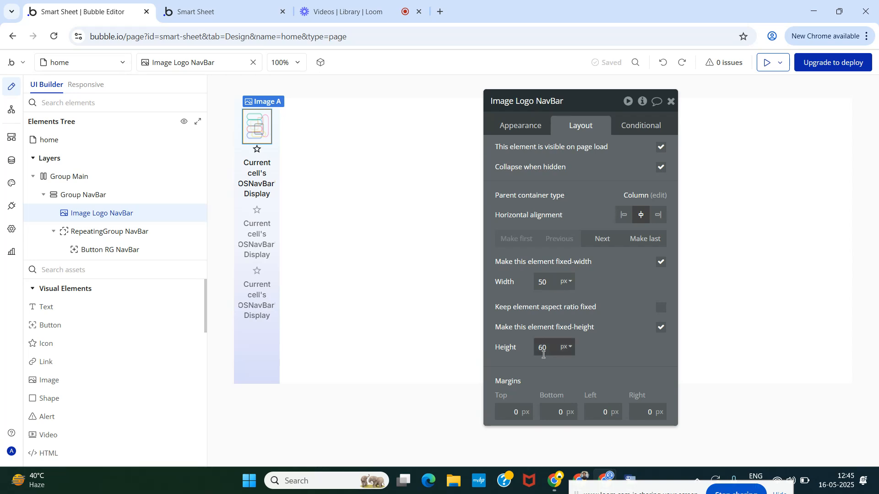
type("50")
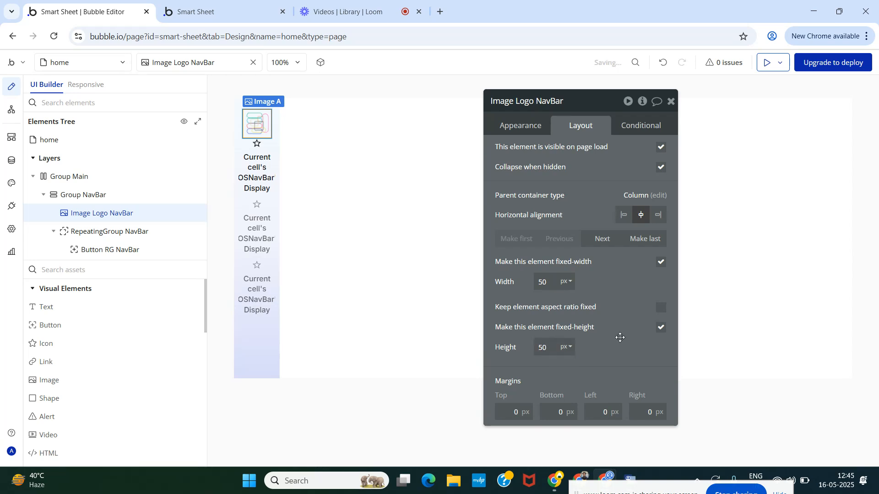
left_click(520, 129)
scroll(556, 214, "down", 3)
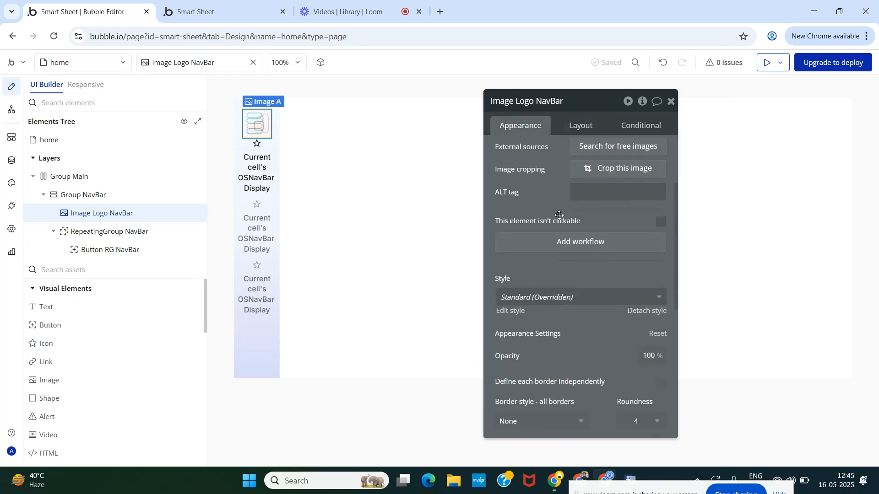
left_click(545, 295)
left_click(540, 333)
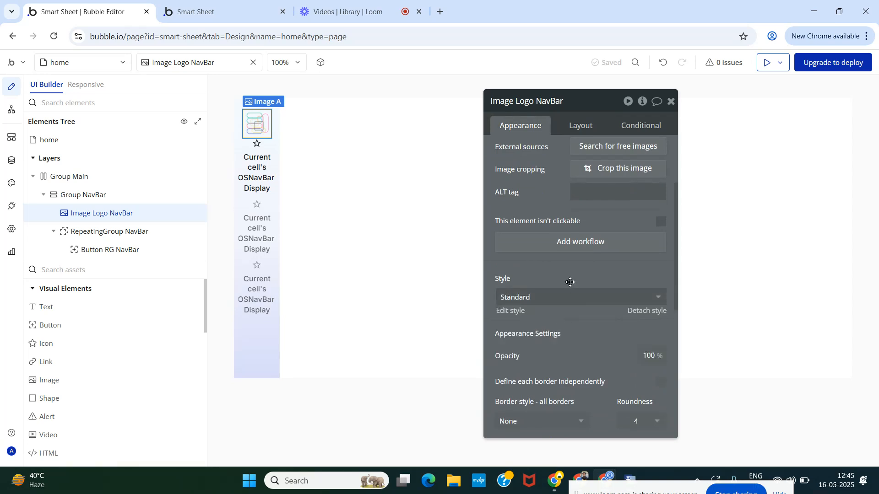
Step: Change the corner roundness in the Standard image style itself, and return to the home page design
scroll(569, 289, "down", 5)
scroll(573, 296, "down", 2)
scroll(571, 294, "up", 7)
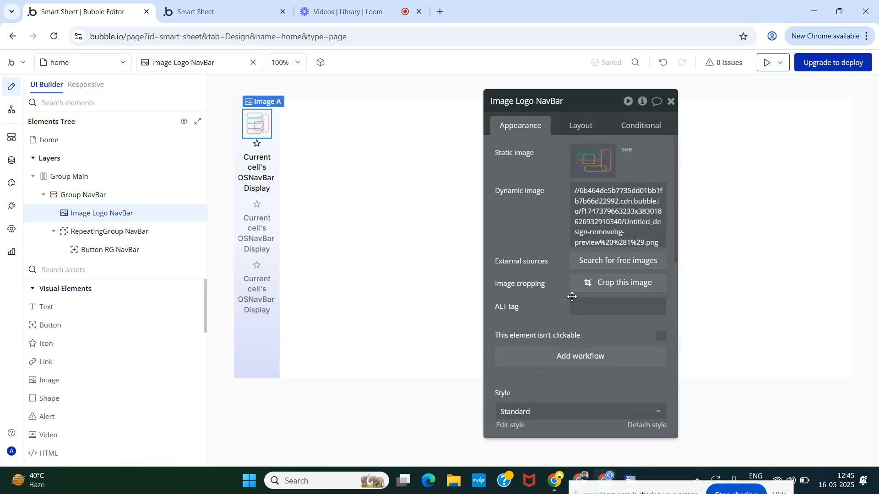
left_click(506, 311)
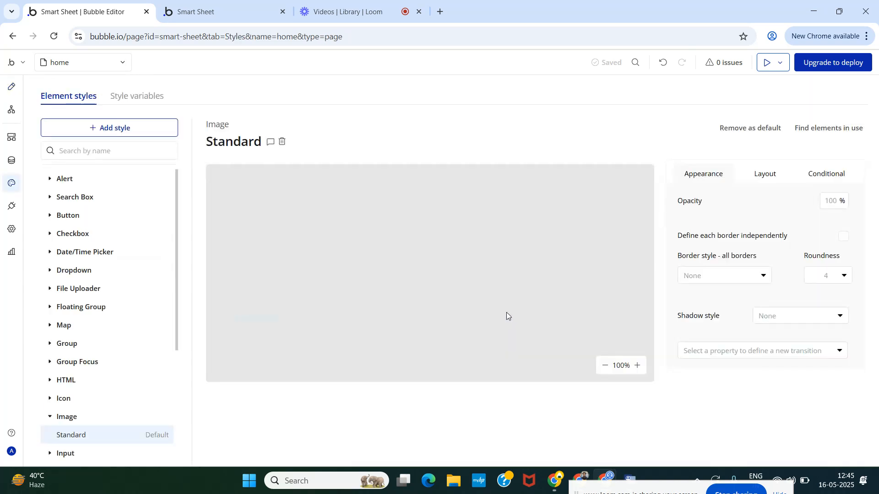
left_click(829, 275)
left_click(824, 310)
left_click(11, 87)
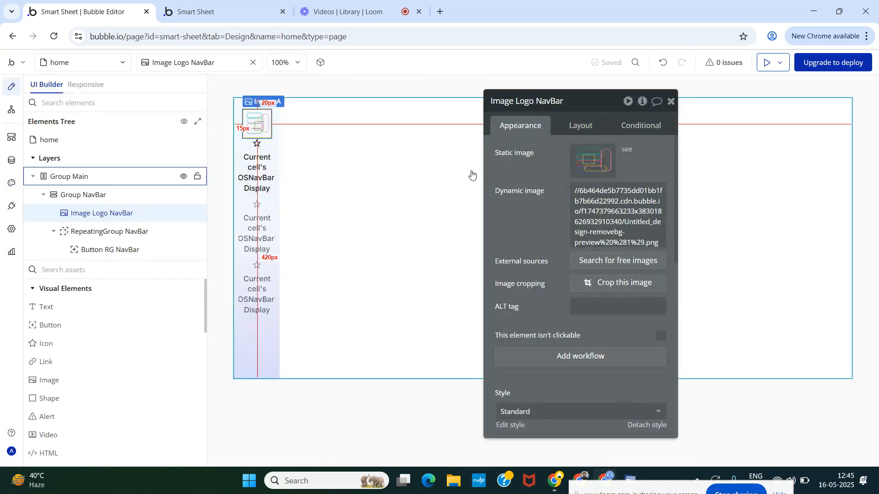
Step: Enable gap spacing between the elements of Group NavBar
left_click(76, 196)
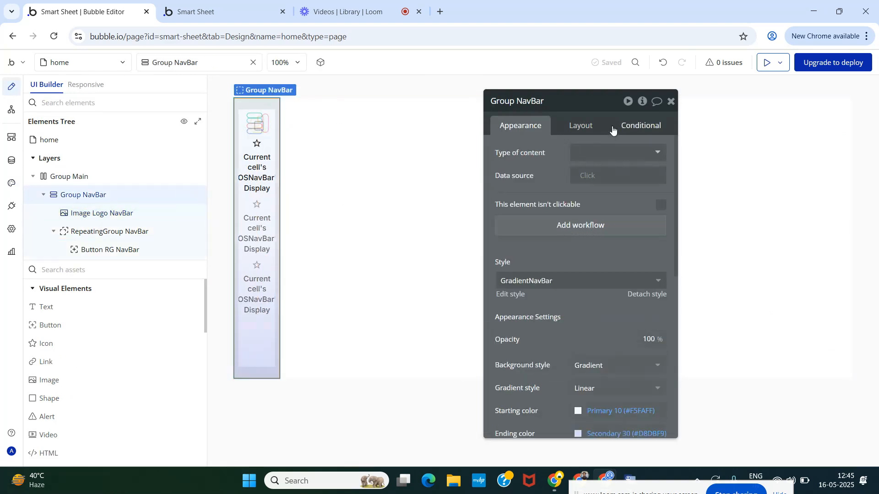
left_click(579, 120)
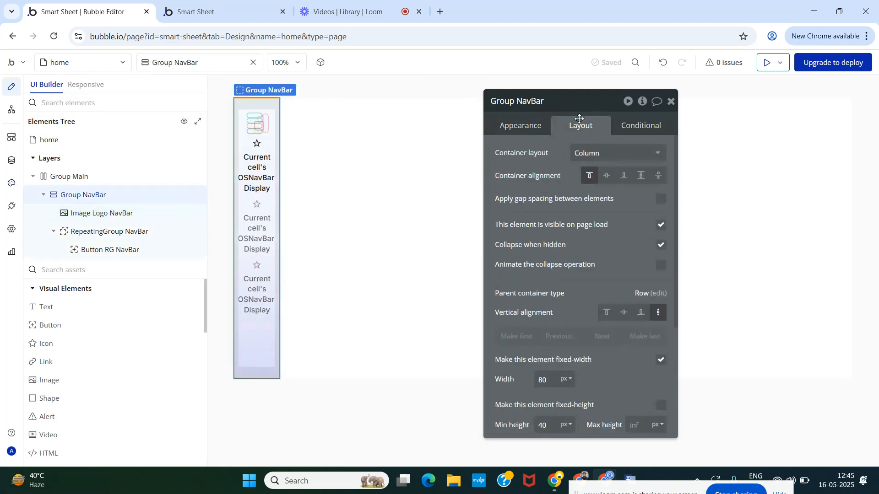
left_click(663, 201)
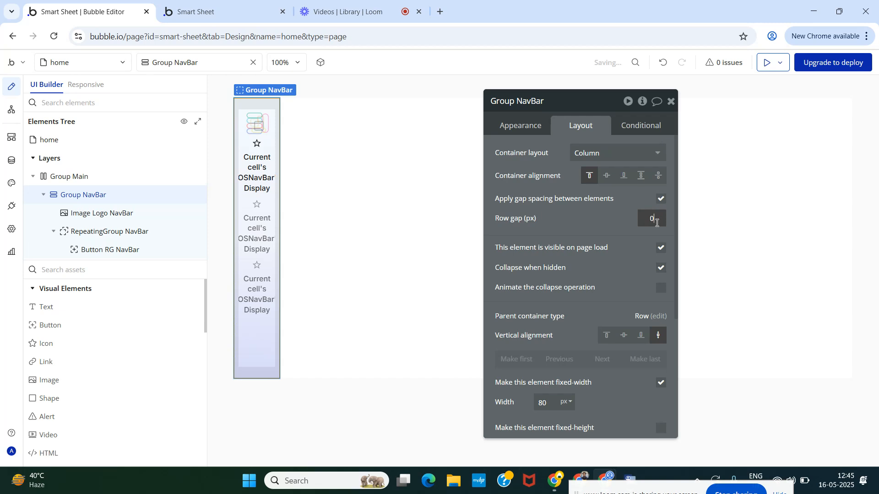
Step: Set the row gap of Group NavBar to 20 px and reload the preview page
double_click(656, 223)
type("20")
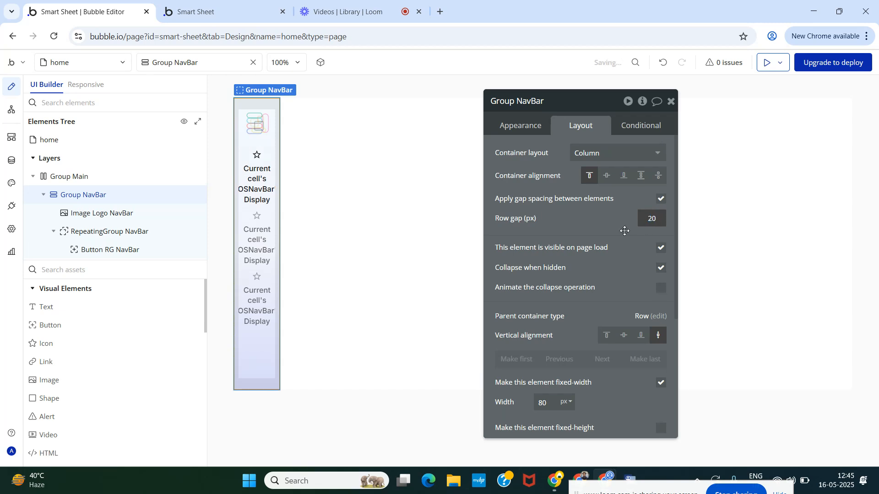
left_click(609, 224)
left_click(201, 11)
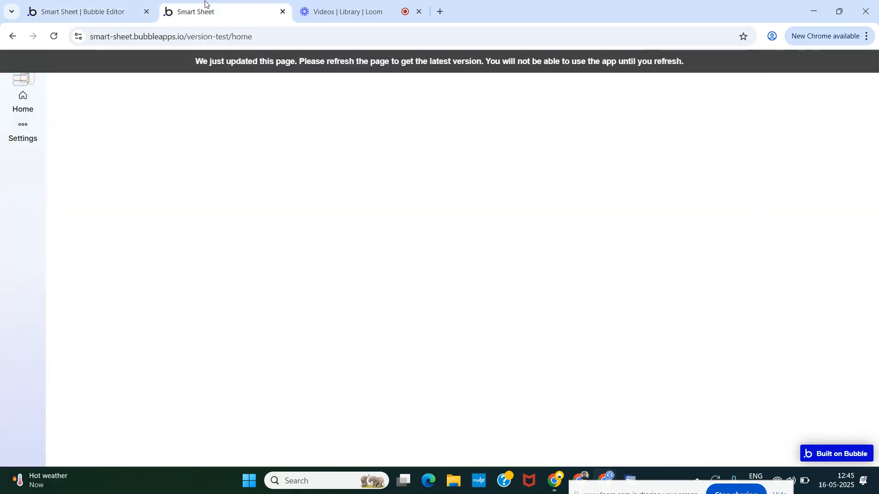
key("F5")
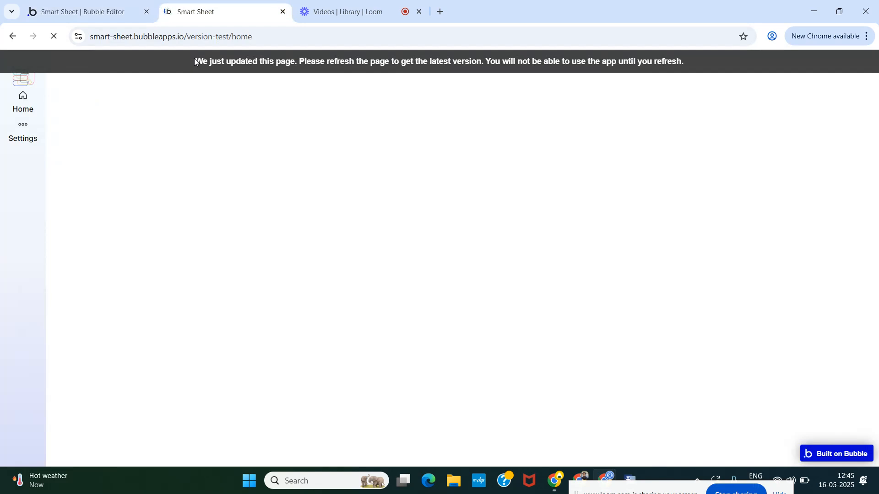
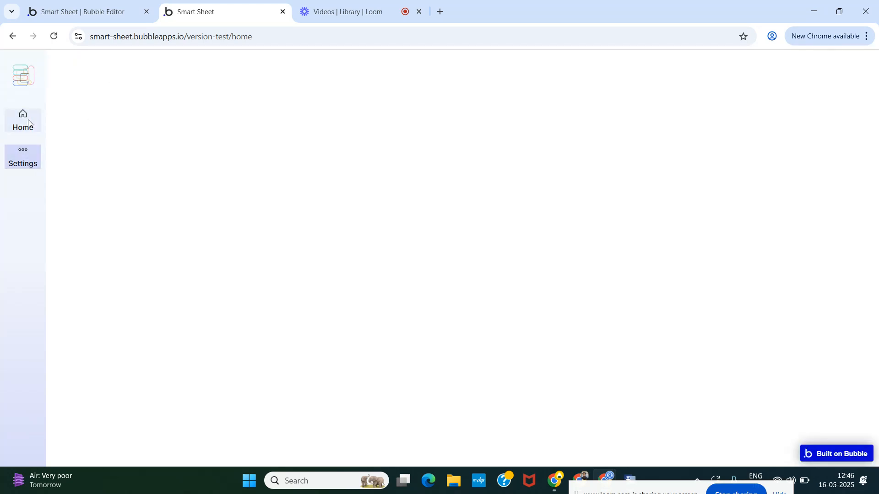
Step: Change the nav bar button's hovered-state background color to Secondary 30 (#D8DBF9)
left_click(94, 3)
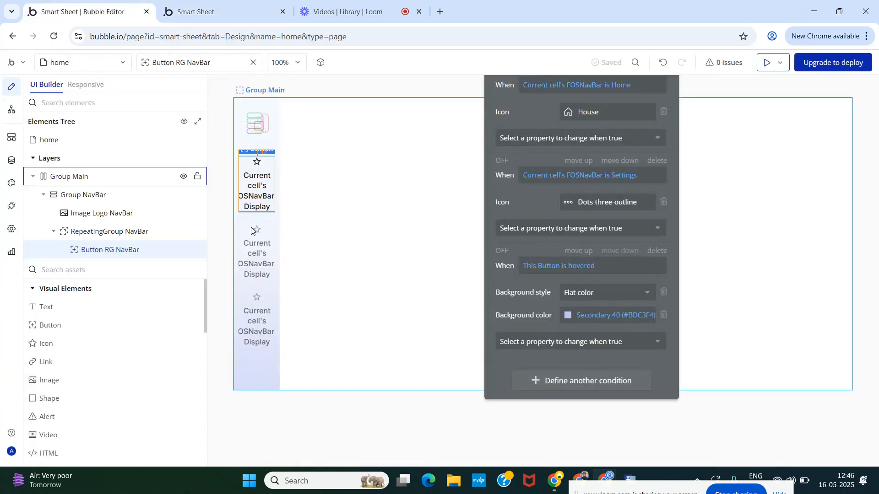
left_click(571, 316)
left_click(597, 408)
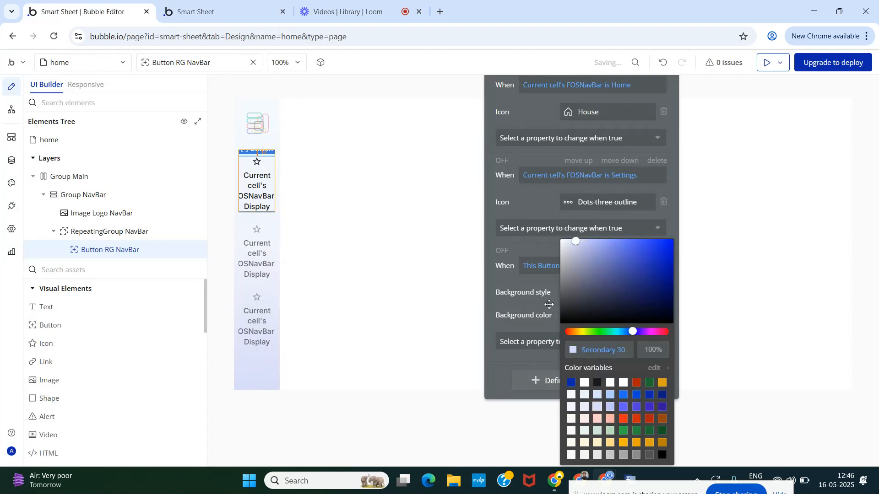
left_click(541, 292)
Step: Add a border roundness of 16 to the button's hovered condition and check it in the preview page
left_click(554, 351)
type("bor")
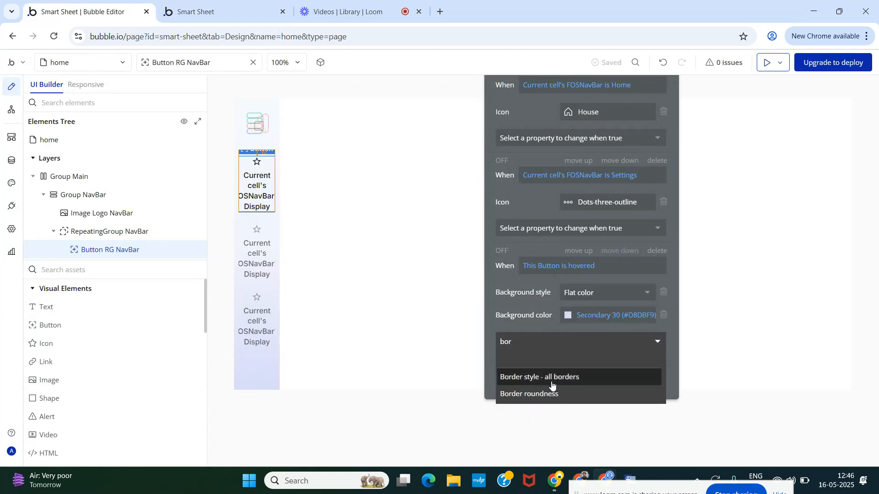
left_click(552, 393)
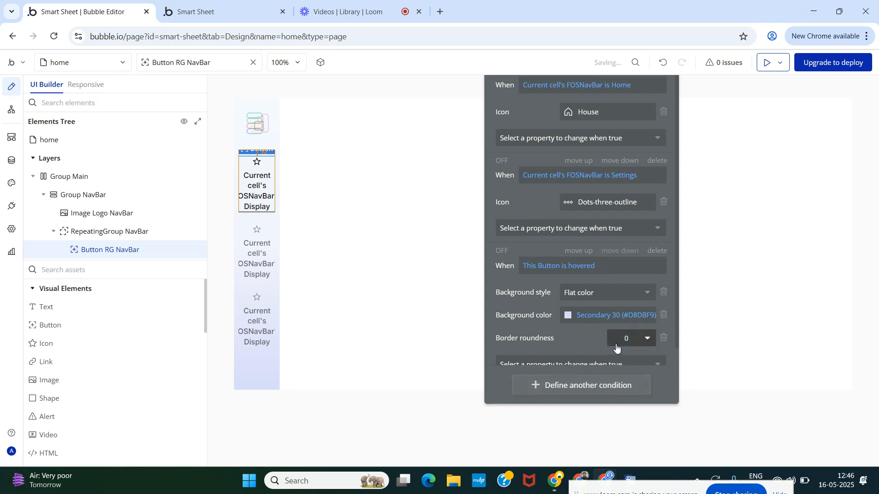
left_click(631, 338)
left_click(585, 339)
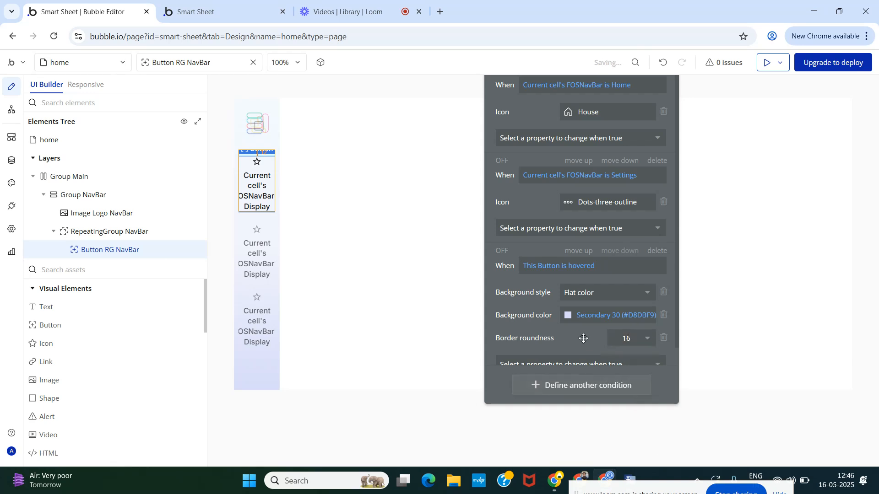
left_click(203, 13)
left_click(216, 64)
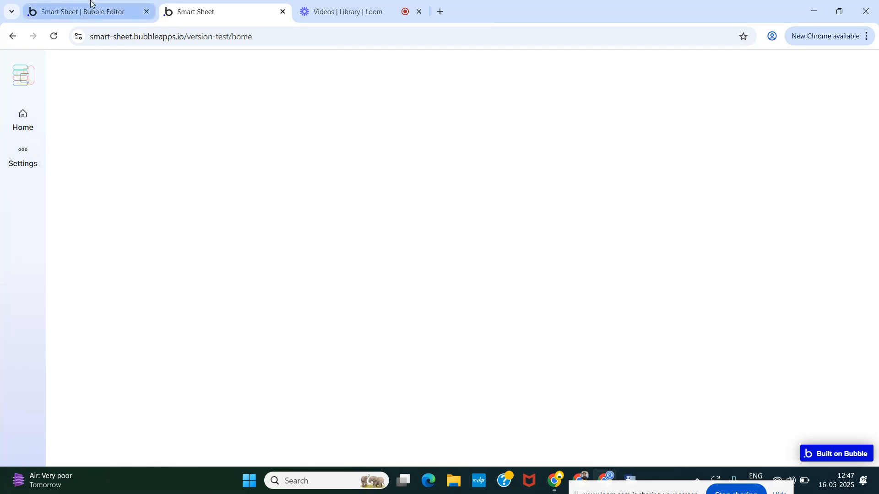
Step: Add a top padding of 6 to the "This Button is hovered" condition in the editor
left_click(80, 12)
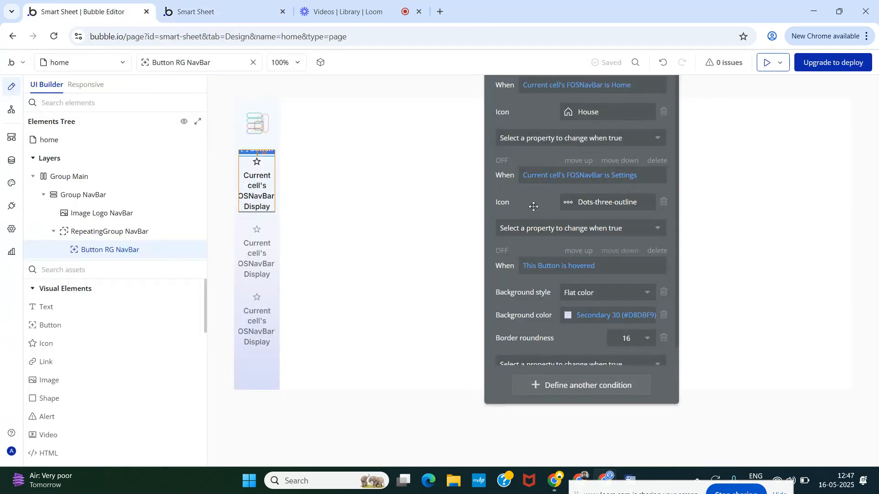
scroll(546, 288, "down", 1)
left_click(559, 346)
type("top")
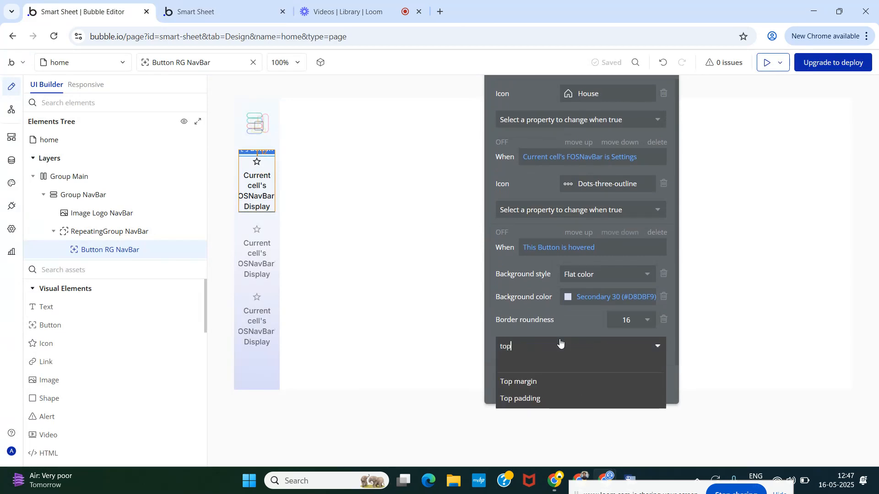
left_click(550, 397)
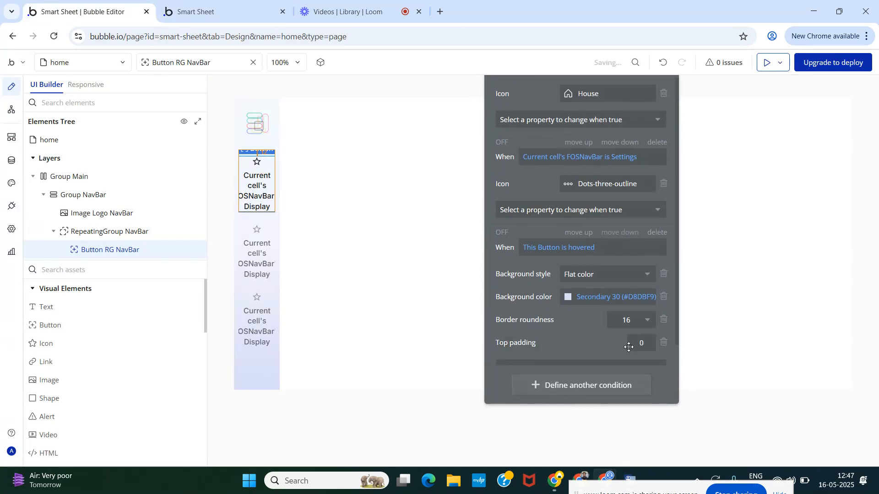
left_click(640, 344)
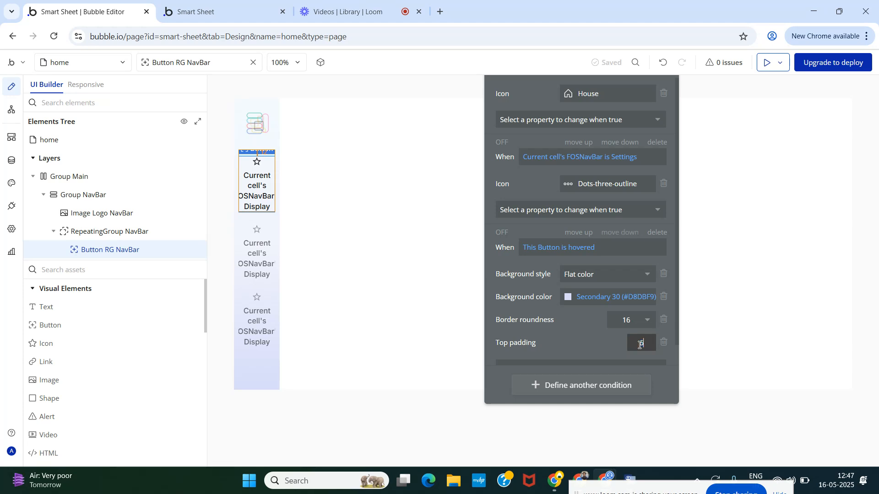
left_click(564, 334)
Step: Add a bottom padding of 6 to the button's hovered condition and check it in the preview page
scroll(561, 333, "down", 1)
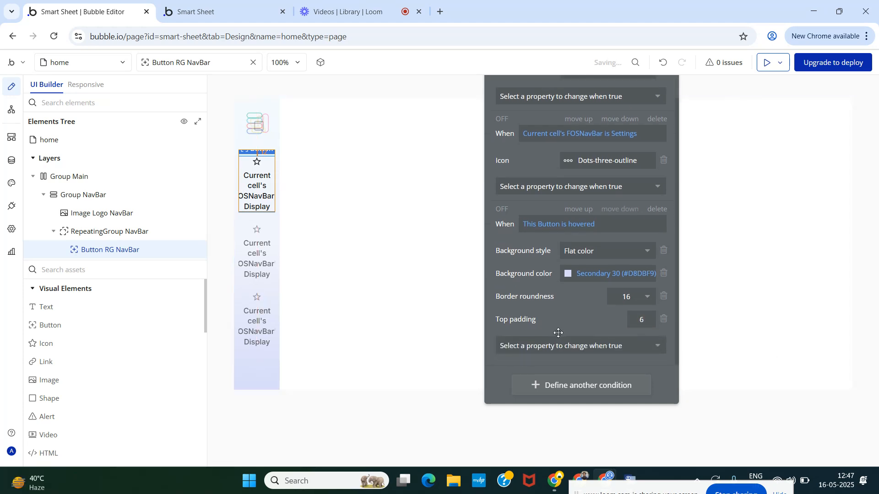
left_click(542, 351)
type("bo")
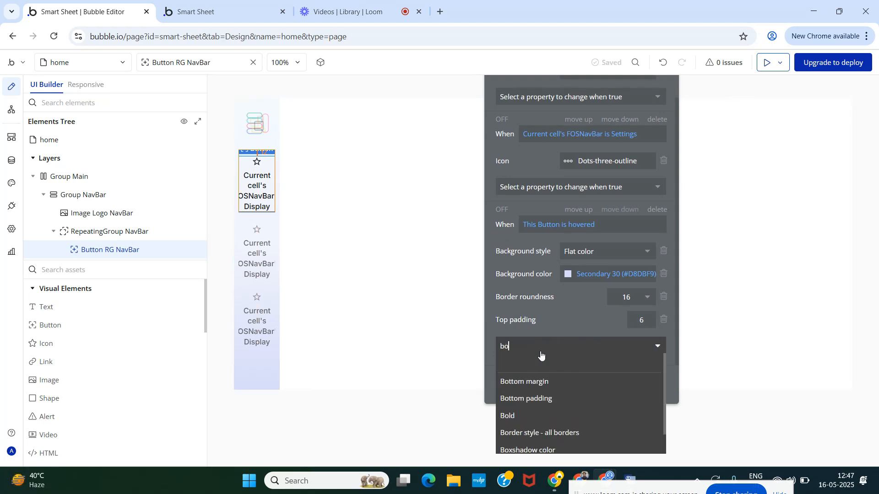
left_click(523, 399)
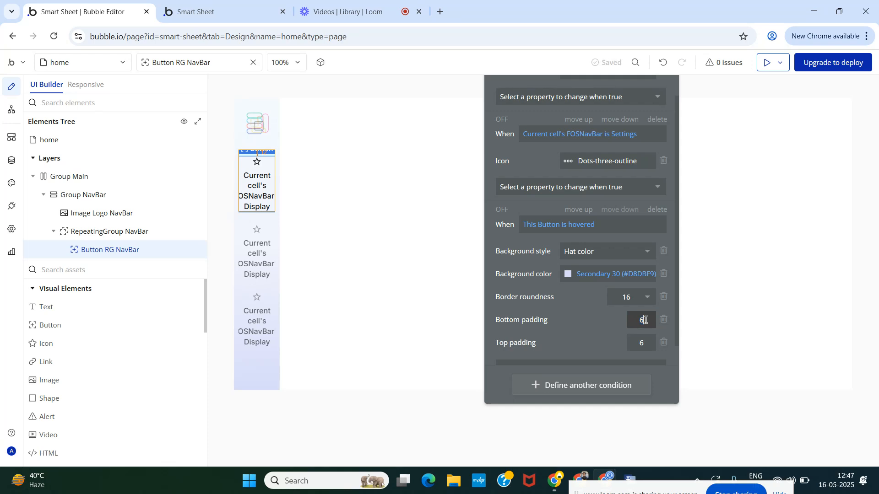
left_click(605, 328)
scroll(604, 327, "down", 1)
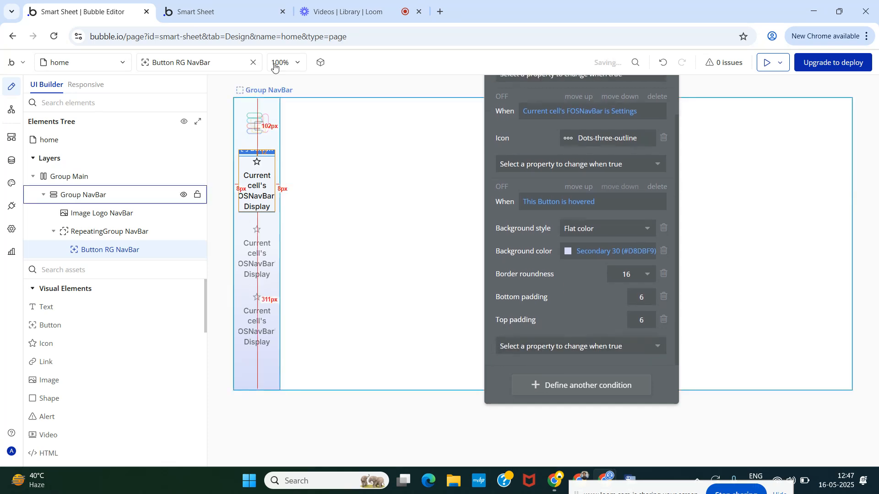
left_click(206, 11)
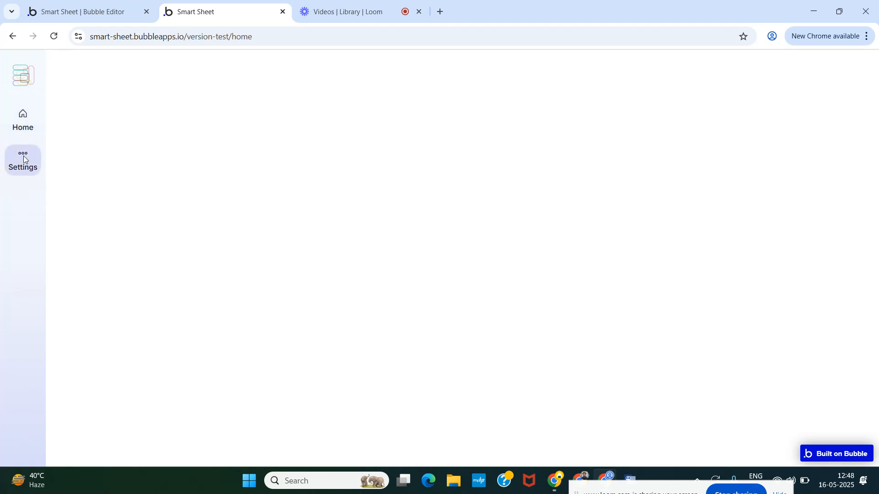
Step: Set the top margin of Button RG NavBar to 0 px and reload the preview page
left_click(82, 12)
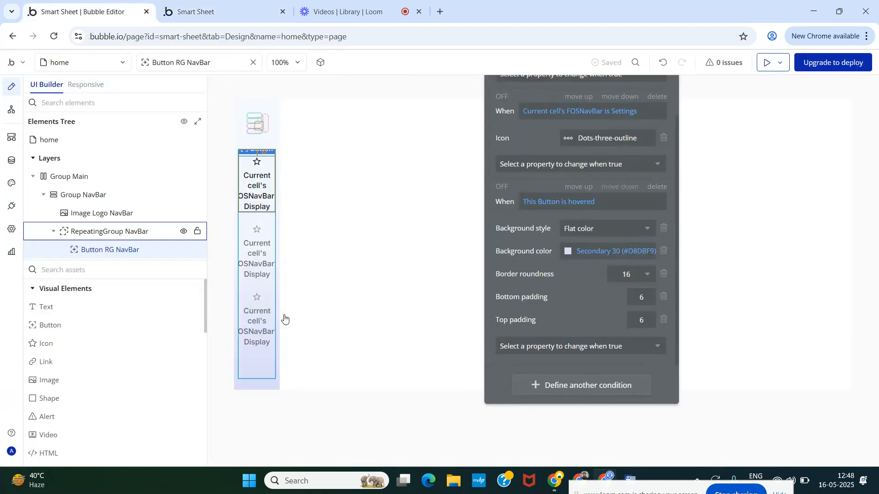
scroll(518, 147, "up", 2)
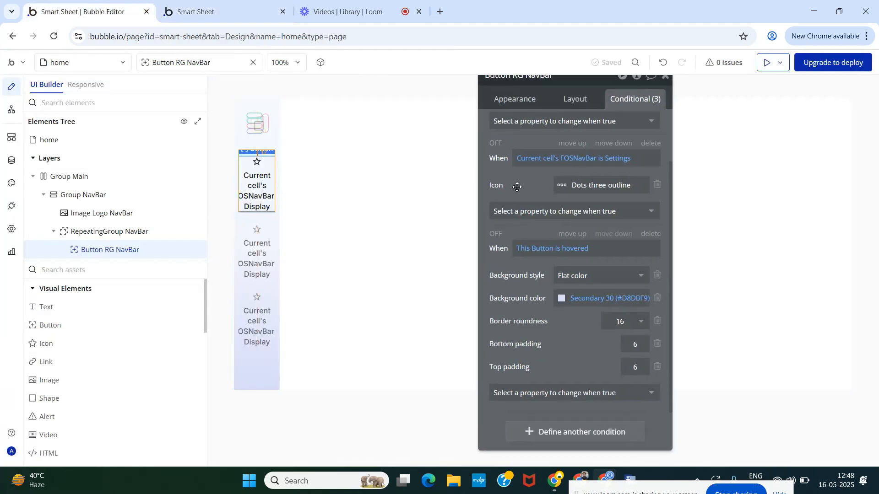
left_click(575, 100)
scroll(563, 315, "down", 2)
double_click(513, 338)
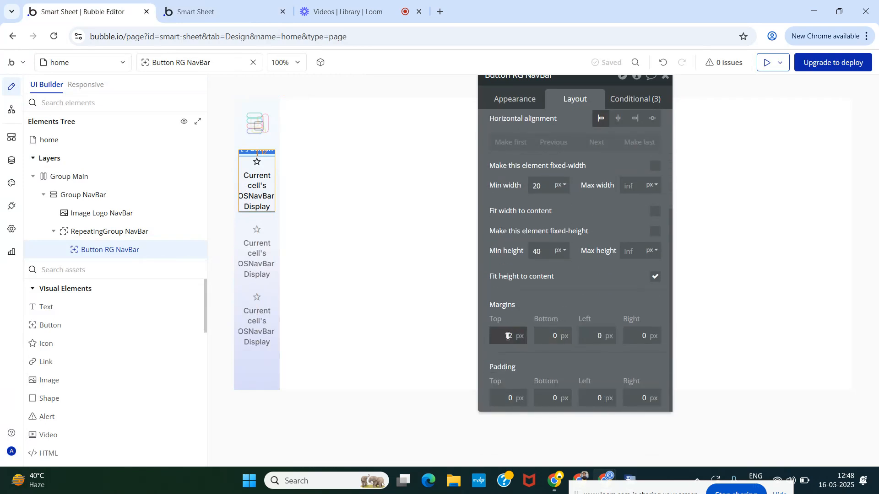
type("0")
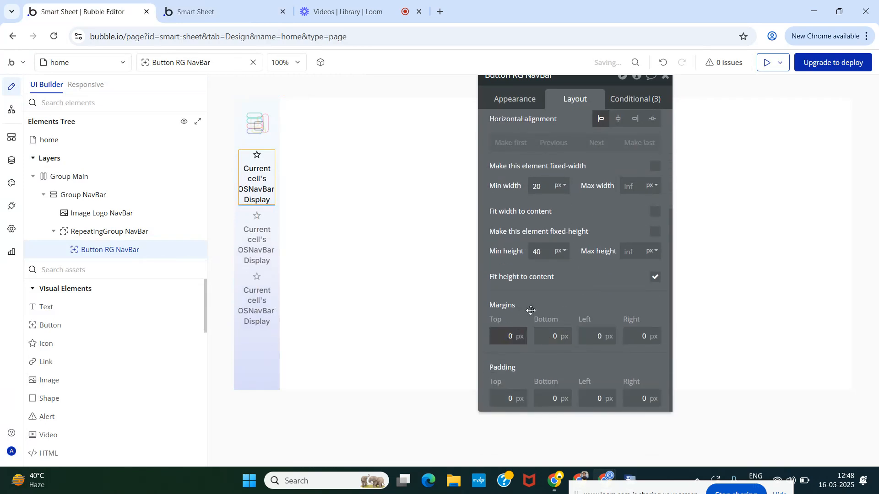
left_click(220, 10)
key("F5")
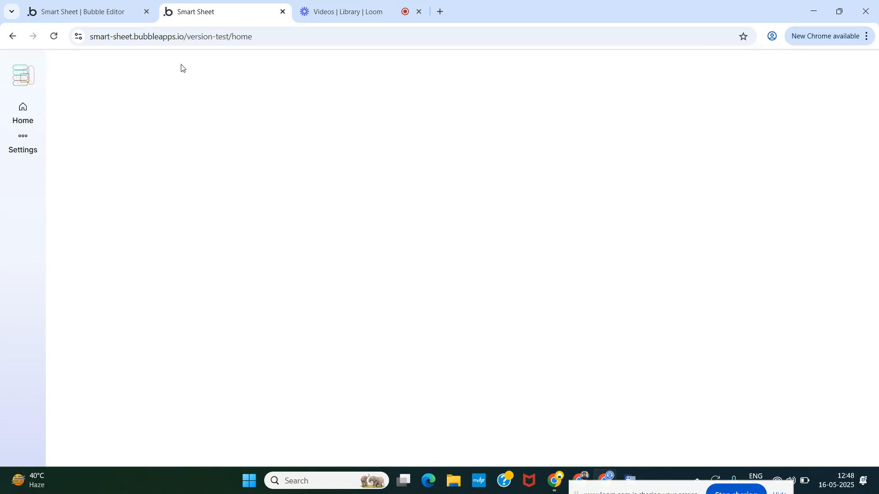
Step: Set the separator width of RepeatingGroup NavBar to 20 and reload the preview page
left_click(85, 9)
scroll(502, 255, "up", 2)
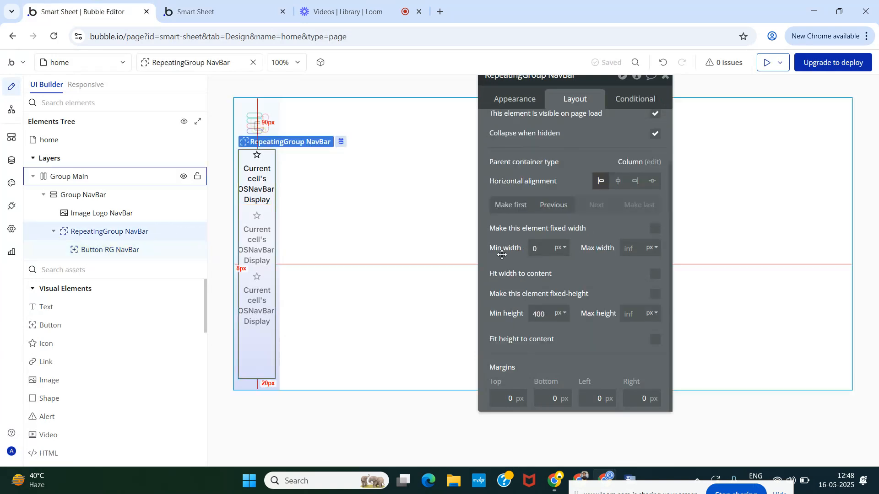
left_click(514, 108)
left_click(637, 186)
left_click(639, 188)
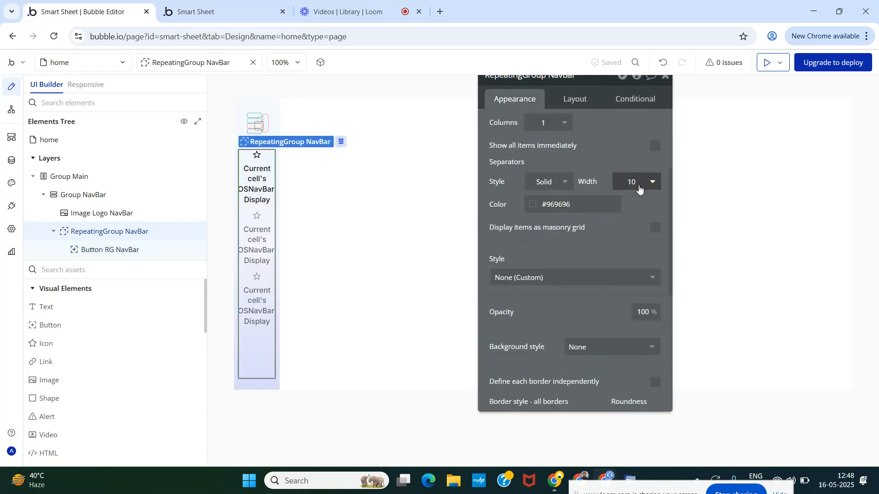
double_click(634, 181)
left_click(626, 152)
left_click(222, 7)
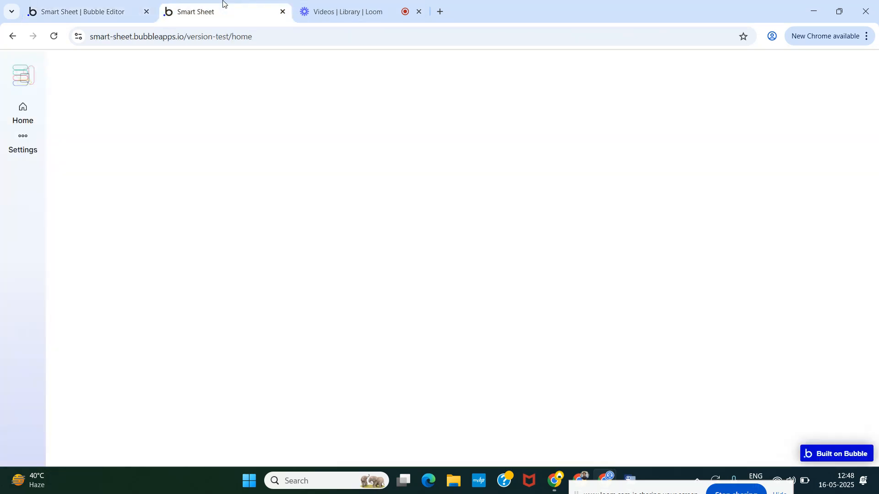
key("F5")
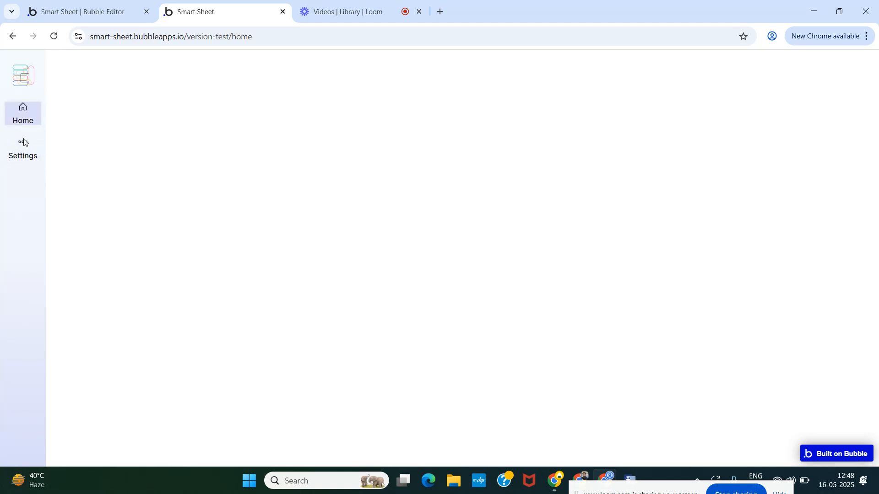
Step: Set the minimum height of Button RG NavBar to 60 px and check the result in the preview page
left_click(90, 5)
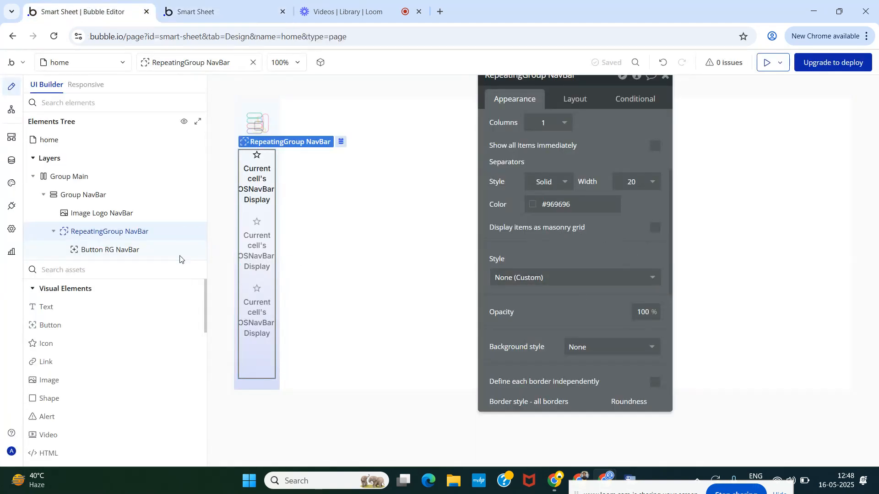
left_click(105, 251)
left_click(577, 100)
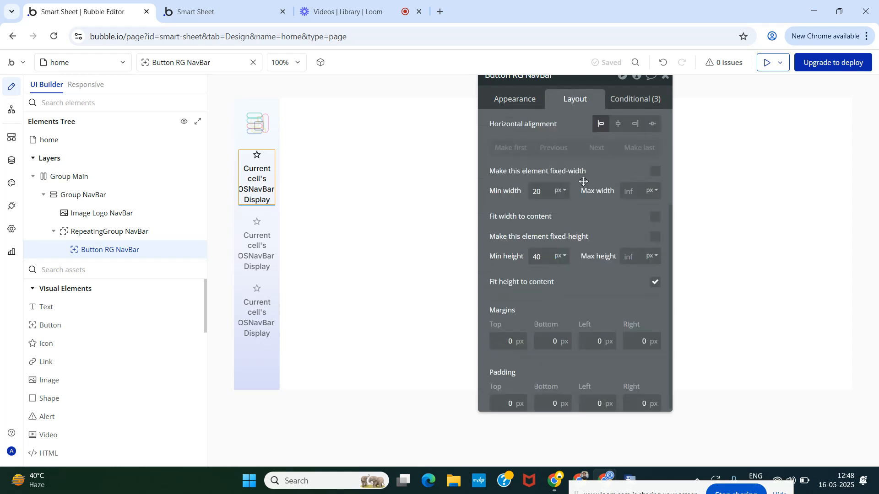
left_click(655, 284)
left_click(212, 7)
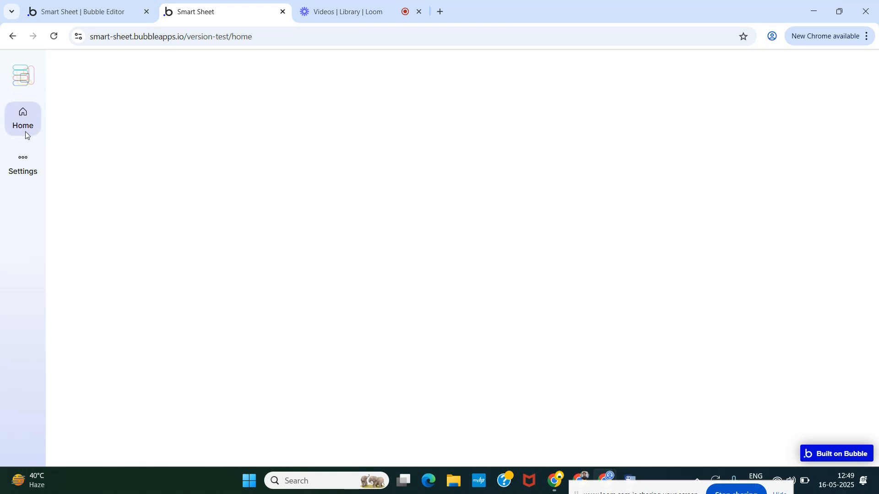
Step: Review the appearance settings of Image Logo NavBar in the editor and close its property editor
left_click(84, 11)
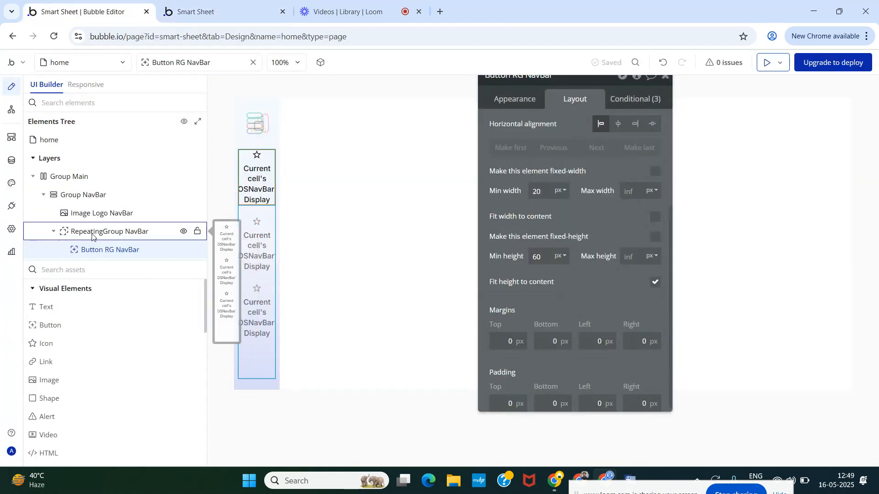
left_click(94, 216)
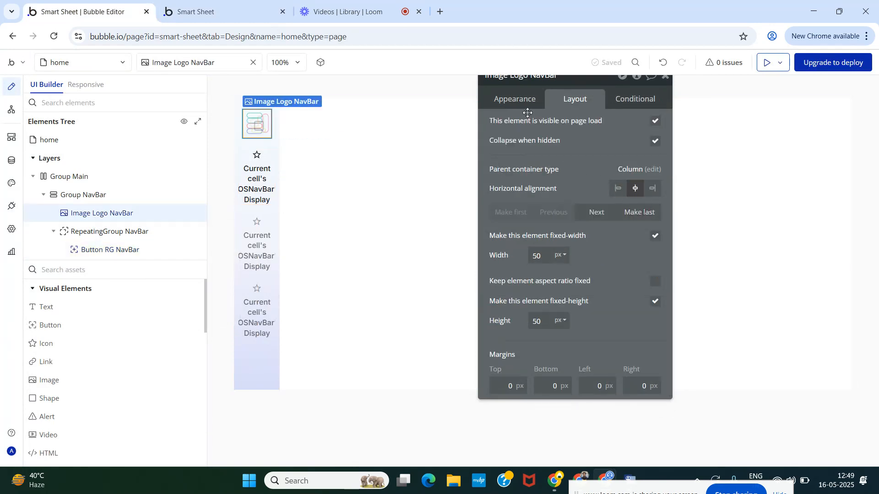
left_click(517, 99)
scroll(563, 256, "down", 8)
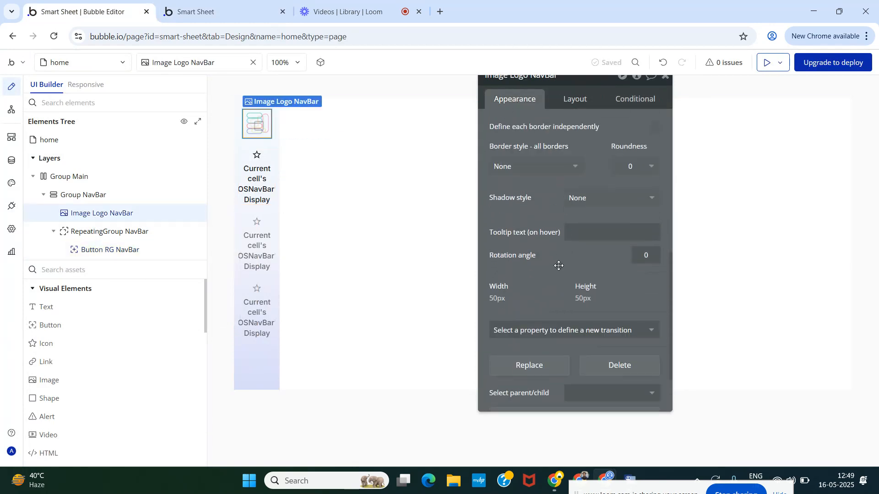
scroll(557, 265, "up", 8)
left_click_drag(538, 247, 536, 277)
left_click(658, 132)
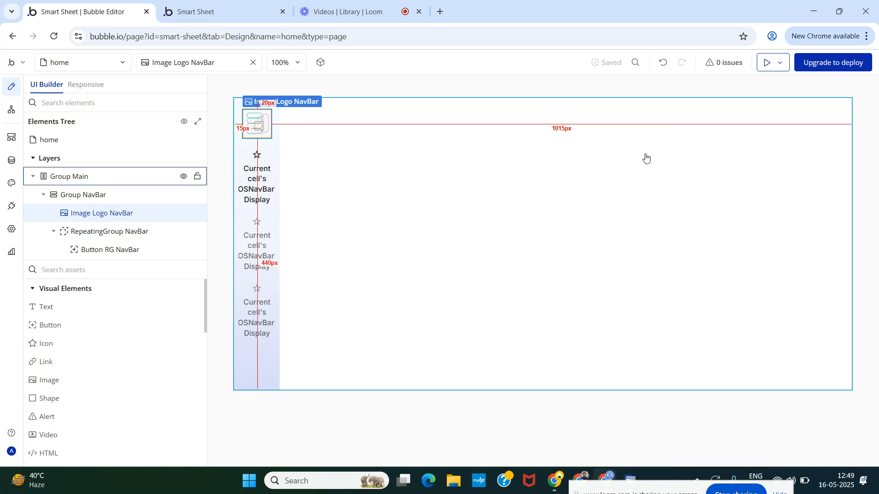
Step: Create a custom state named SelectedTab of type FOSNavBar on RepeatingGroup NavBar
left_click(234, 13)
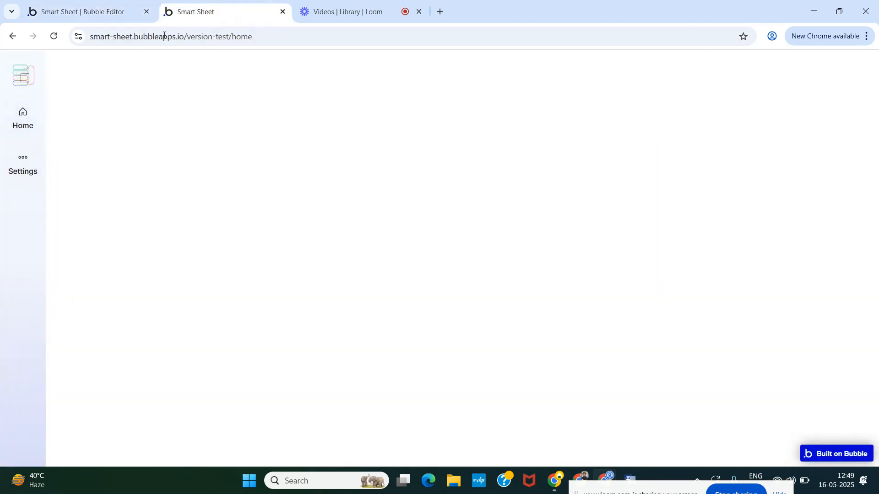
left_click(82, 3)
left_click(110, 232)
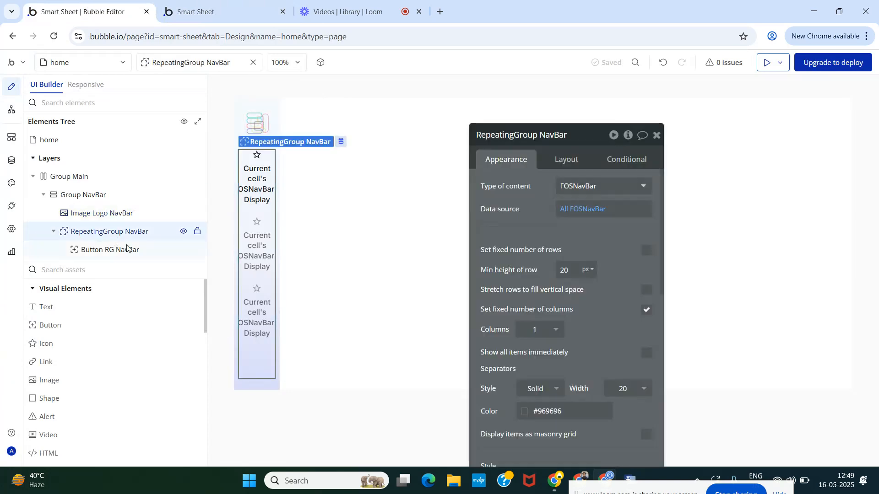
left_click(629, 135)
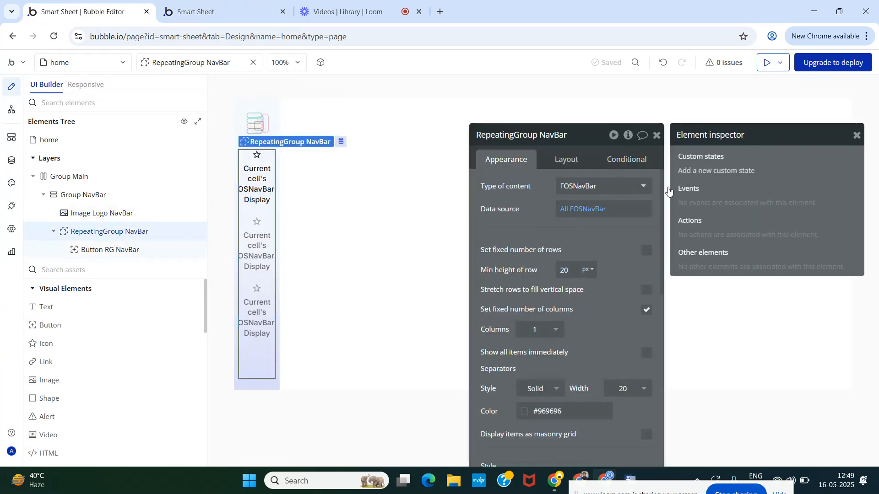
left_click(695, 172)
left_click(381, 155)
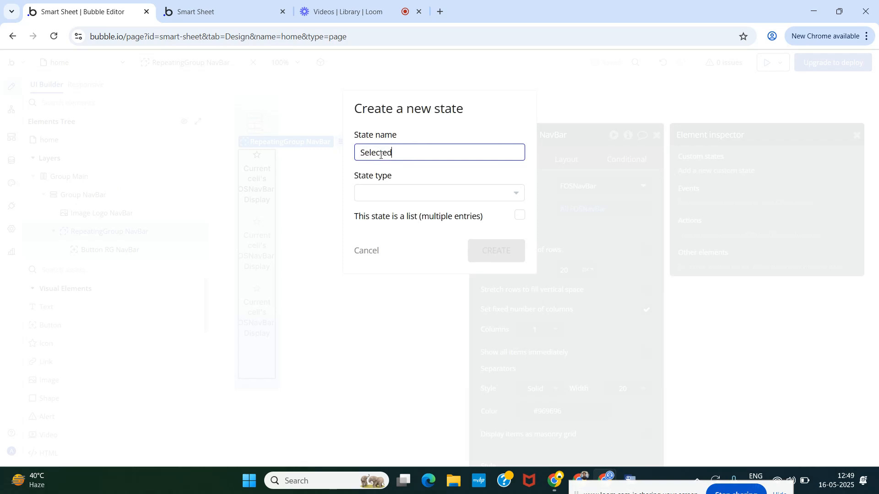
left_click(453, 193)
left_click(429, 226)
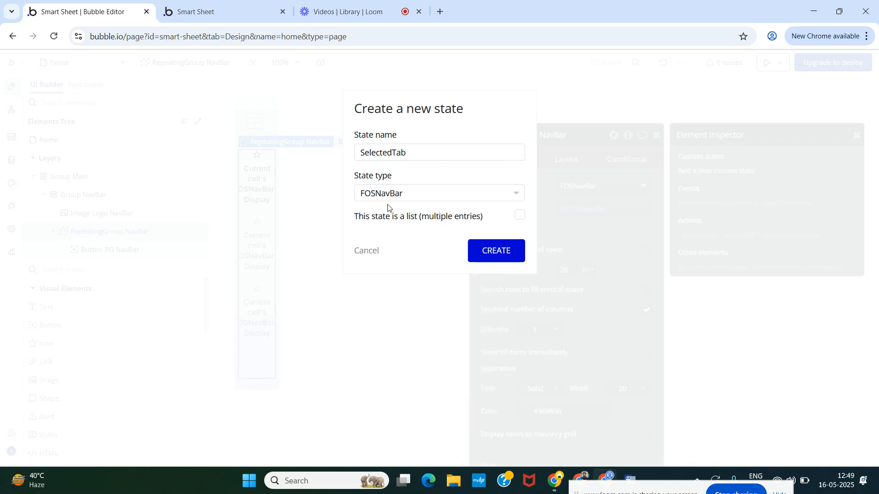
left_click(503, 256)
Step: Set the default value of the SelectedTab state to Home and close the inspector and property editor
left_click(773, 193)
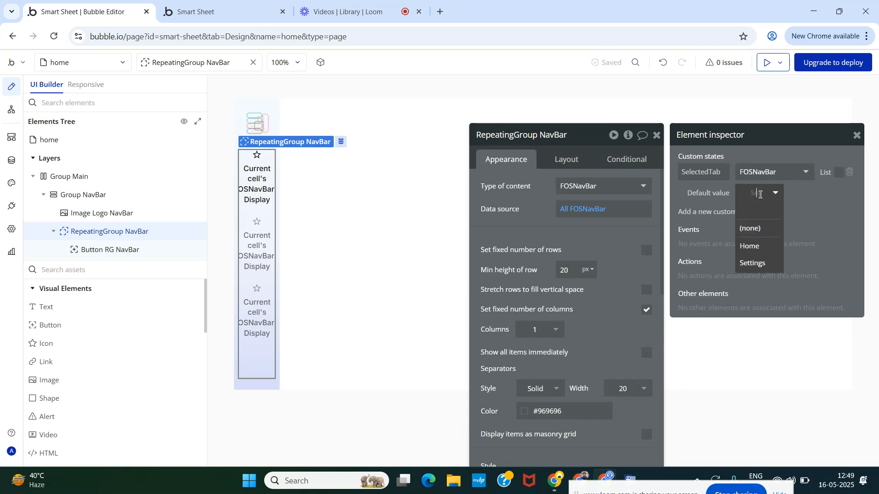
left_click(755, 244)
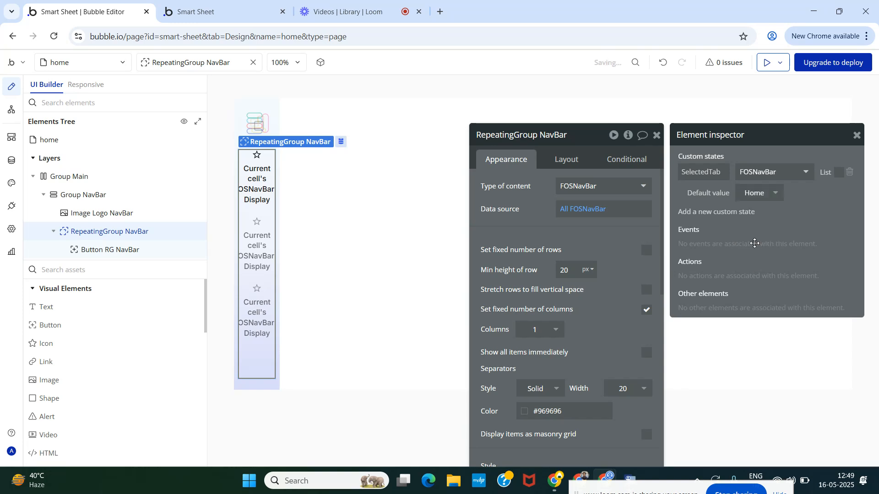
left_click(857, 137)
left_click(657, 134)
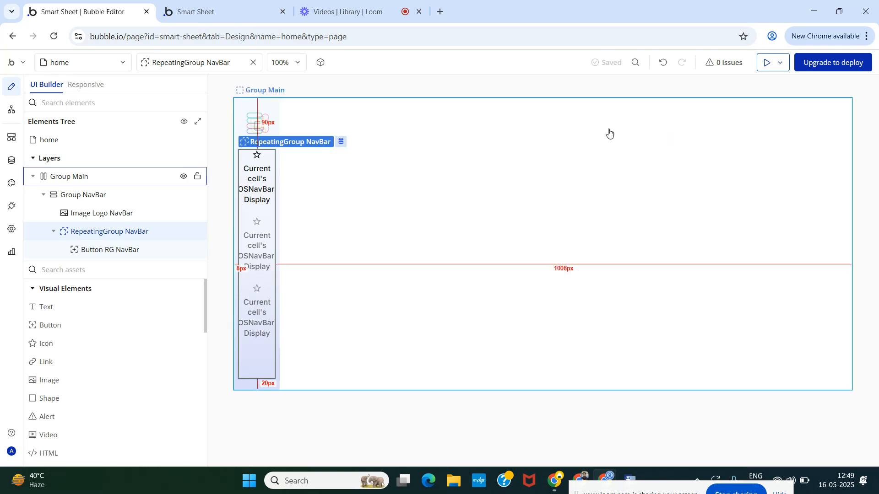
Step: Extend Button RG NavBar's hover condition with "or RepeatingGroup NavBar's SelectedTab is Current cell's FOSNavBar"
left_click(98, 251)
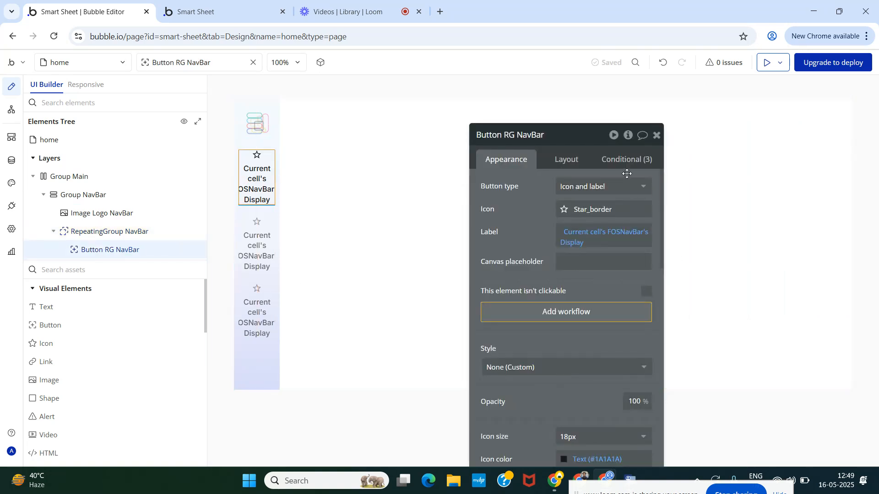
left_click(627, 160)
scroll(542, 256, "down", 3)
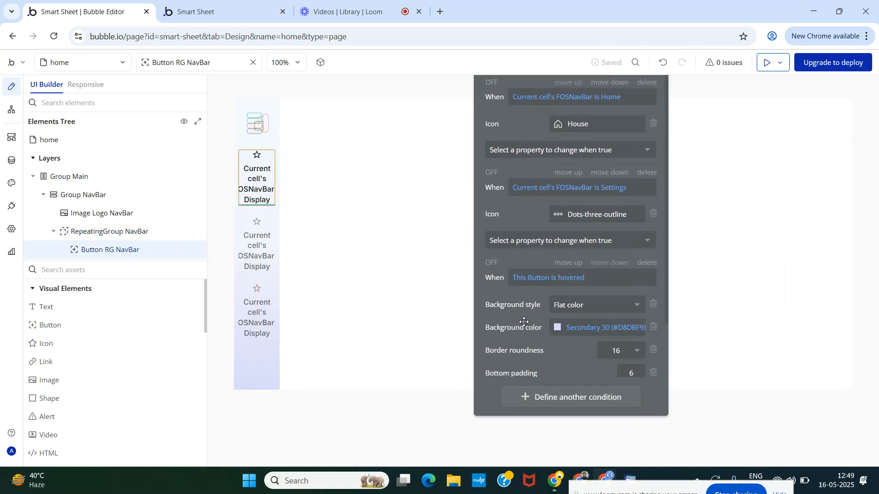
left_click(576, 225)
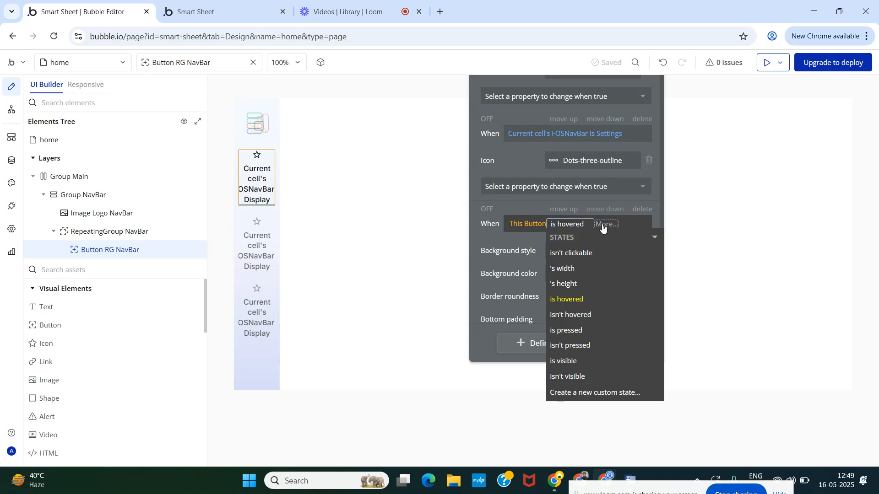
left_click(601, 225)
left_click(599, 267)
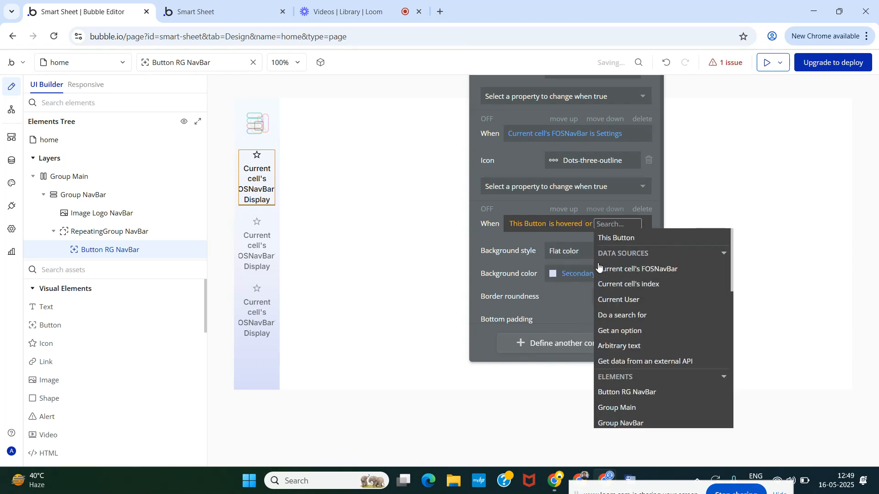
type("rep")
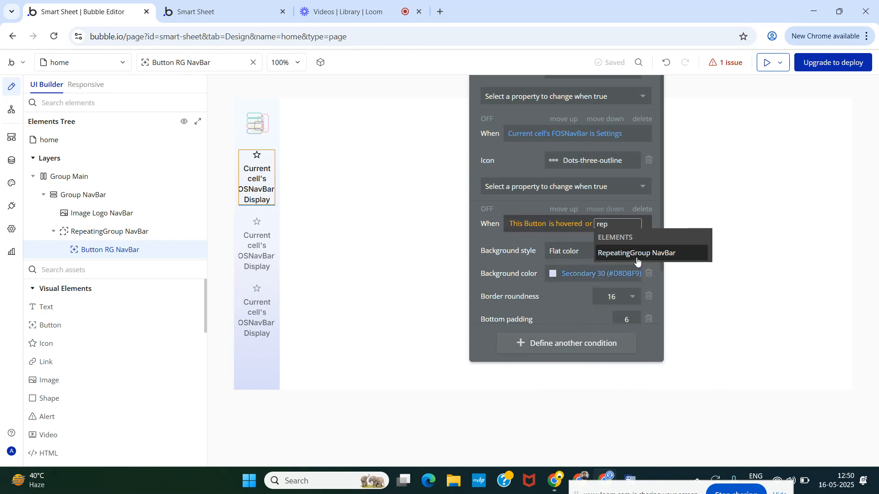
left_click(637, 254)
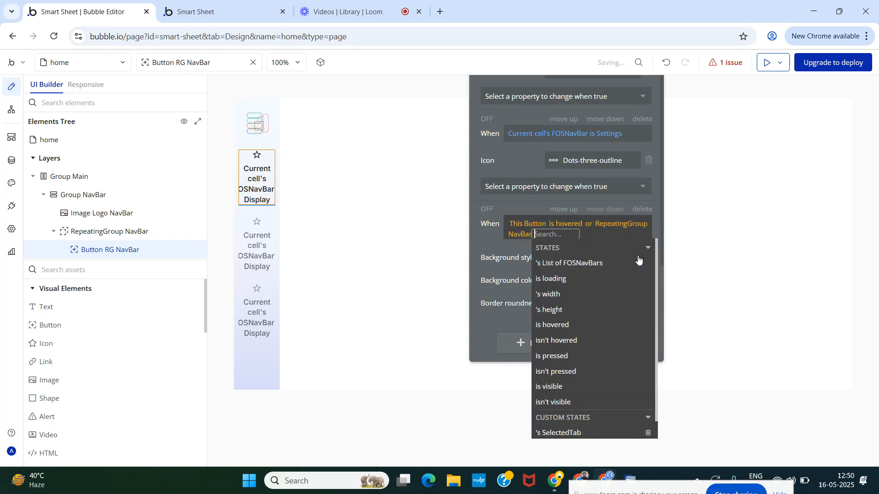
left_click(580, 431)
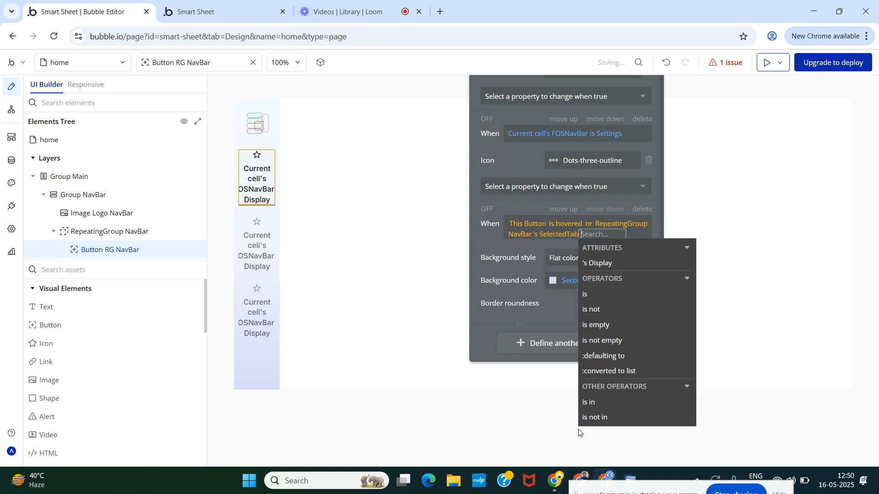
left_click(599, 295)
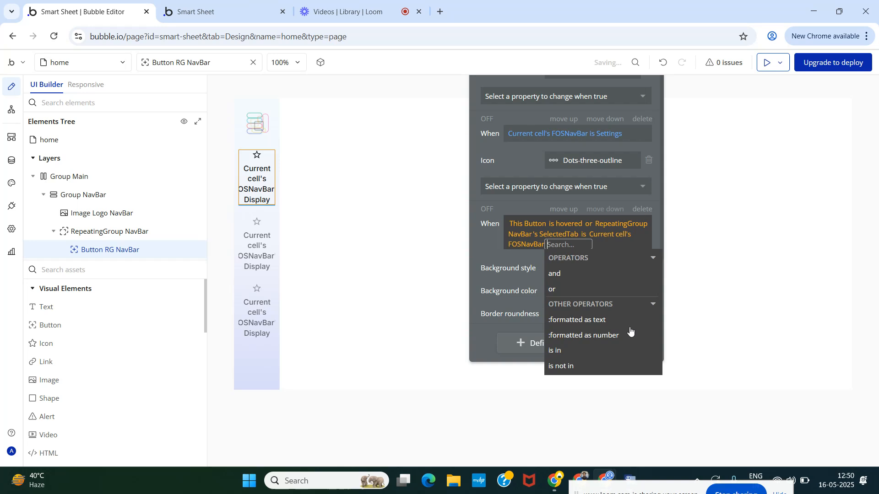
left_click(514, 270)
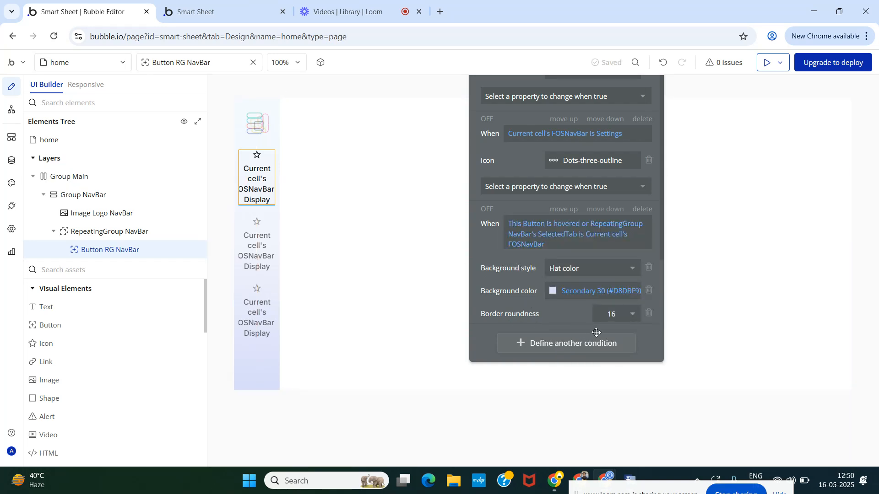
Step: Check the navigation buttons' selected and hover highlights in the preview page, and return to the editor
left_click(201, 11)
left_click(207, 62)
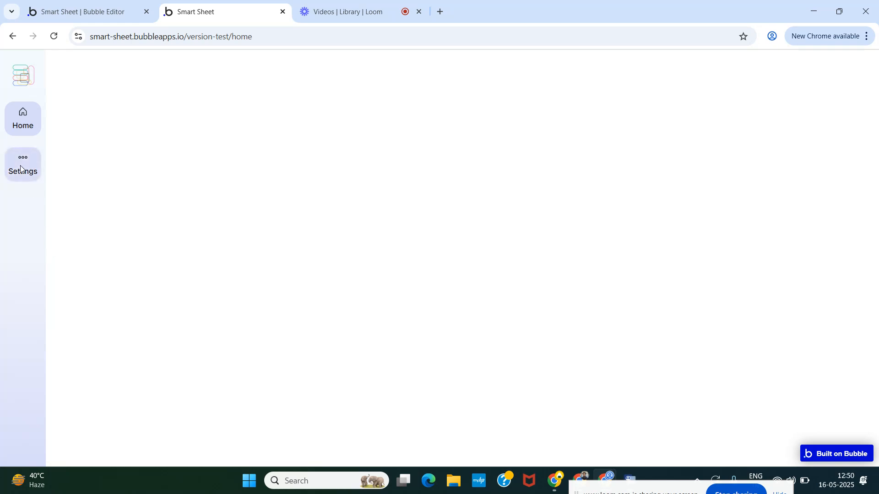
left_click(91, 9)
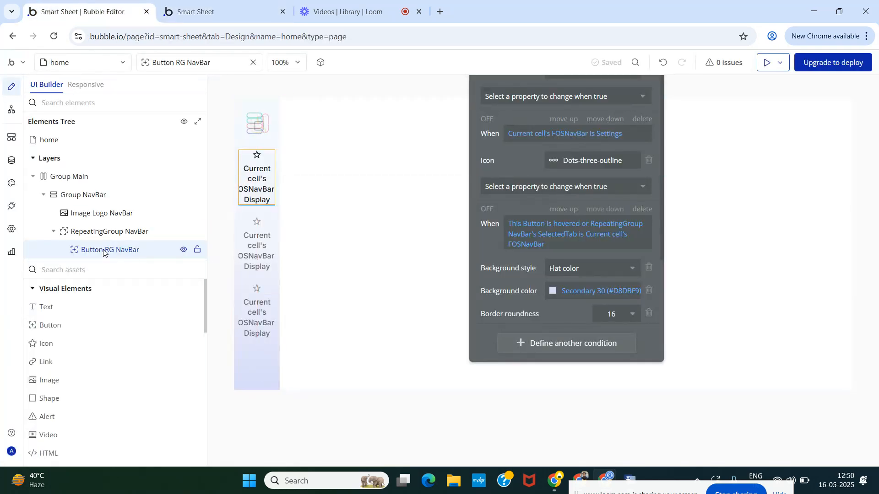
Step: Add a click workflow to Button RG NavBar with a "Set state of an element" action
left_click_drag(514, 162, 542, 234)
left_click(534, 83)
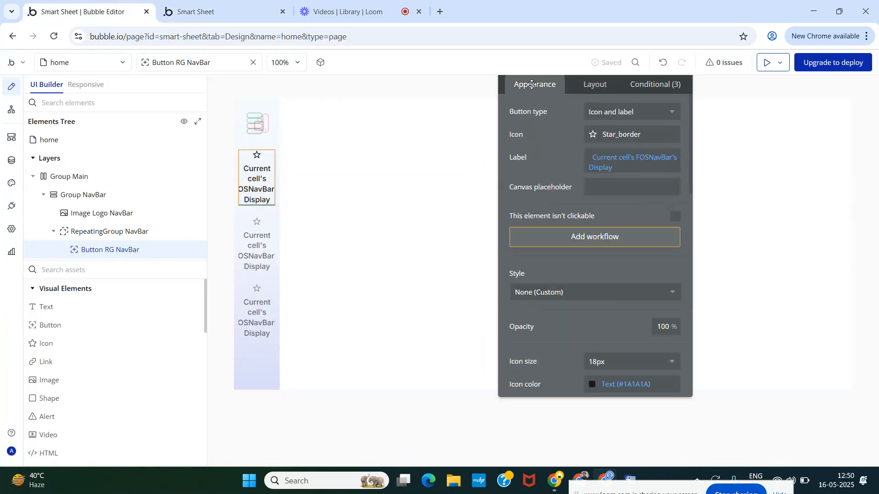
left_click(582, 238)
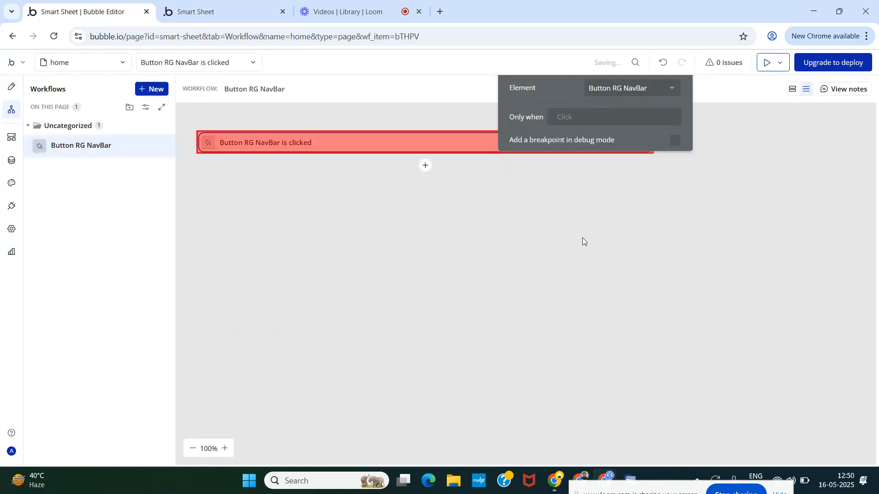
left_click(425, 167)
type("set")
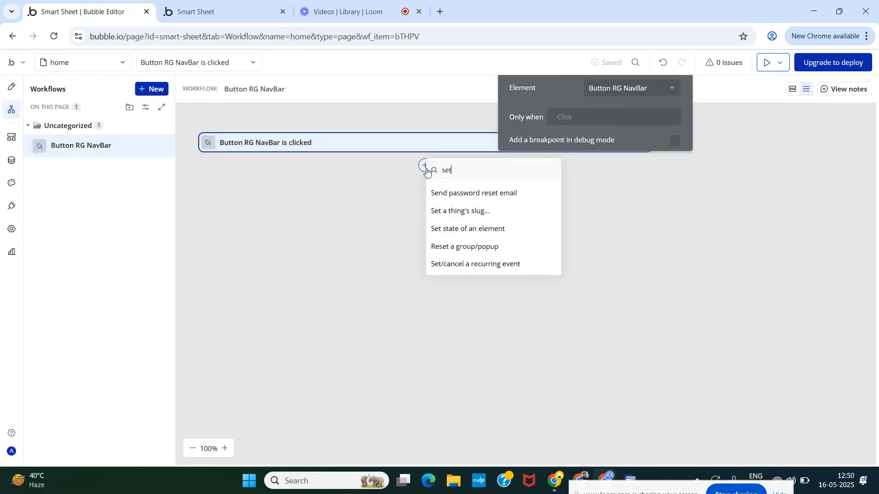
left_click(449, 228)
Step: Configure the action to set RepeatingGroup NavBar's SelectedTab to Current cell's FOSNavBar, and return to the design view
left_click(644, 88)
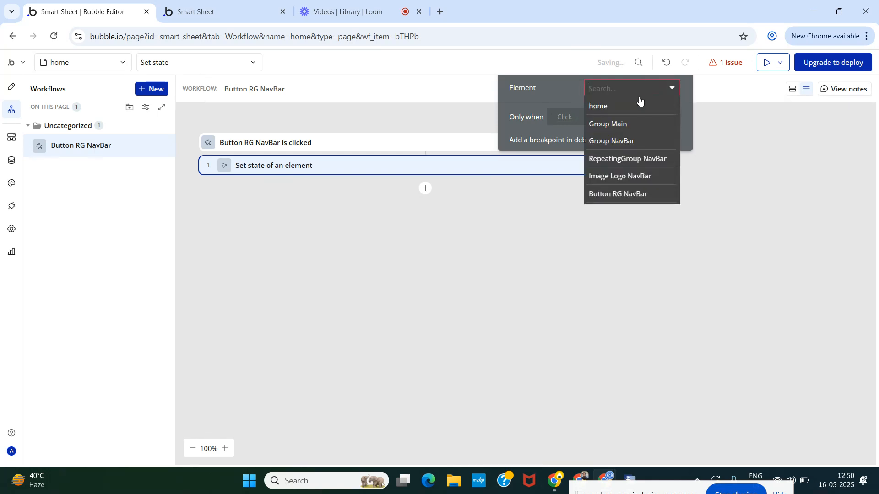
left_click(641, 158)
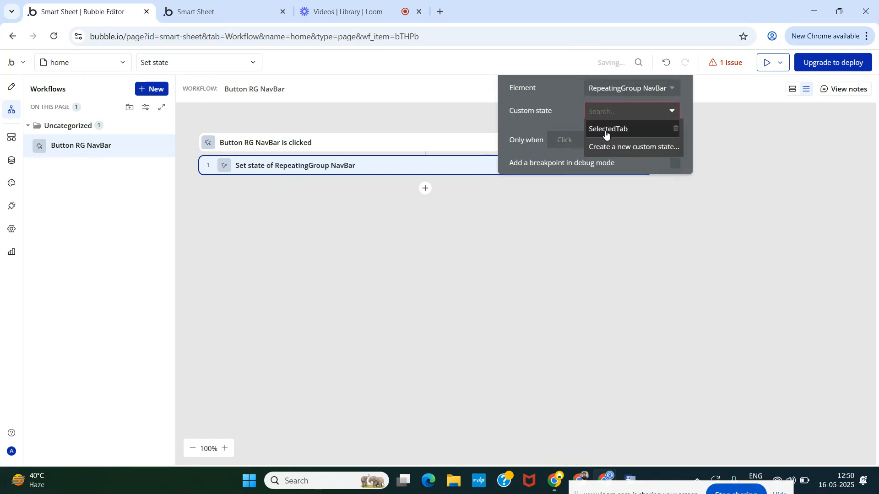
left_click(607, 130)
left_click(624, 226)
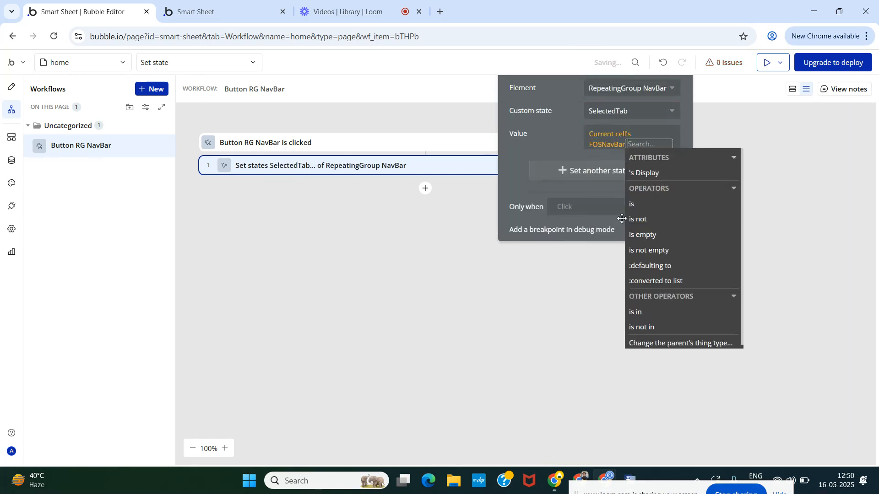
left_click(559, 142)
left_click_drag(559, 141, 530, 213)
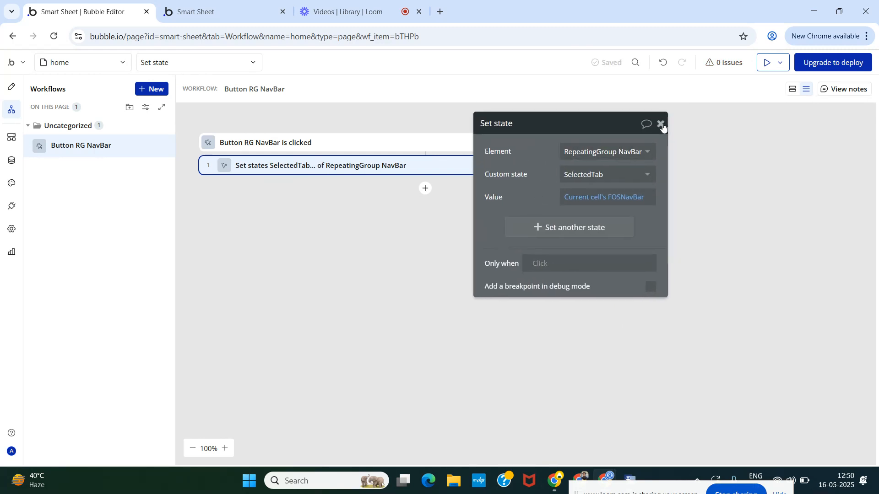
left_click(660, 124)
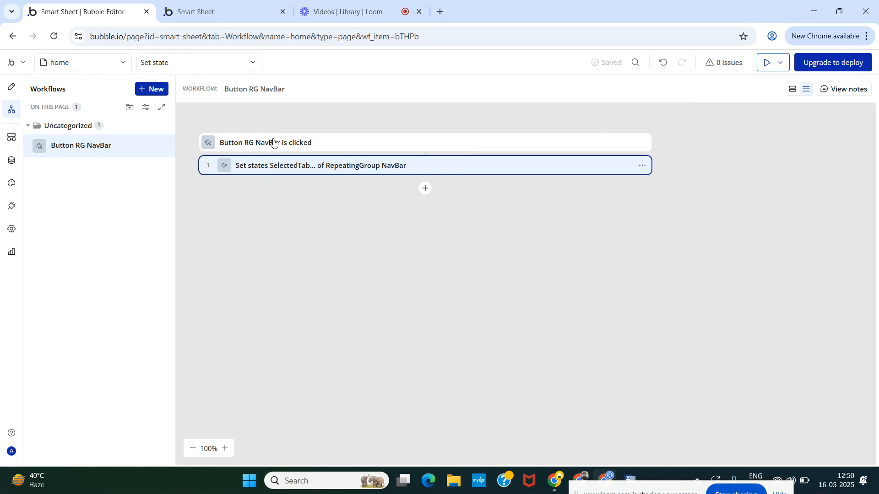
left_click(12, 88)
Step: Test the selected-tab highlight in the preview page by switching between Settings and Home
left_click(220, 11)
left_click(197, 69)
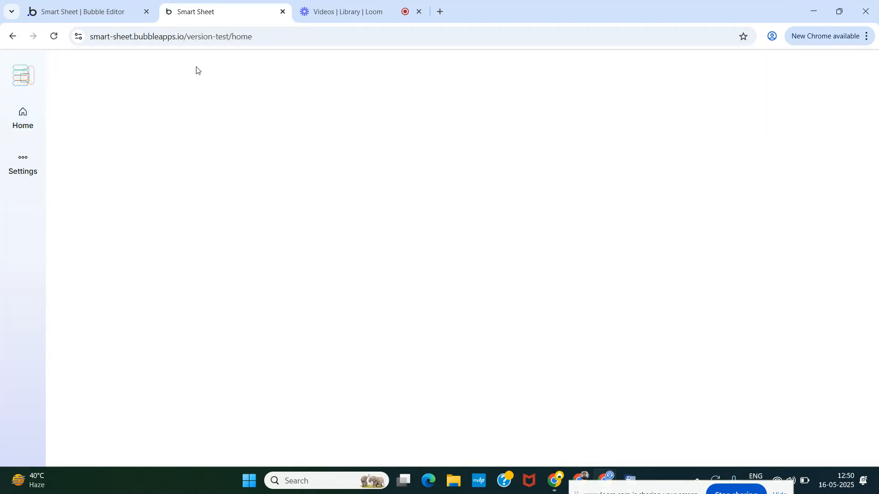
left_click(19, 177)
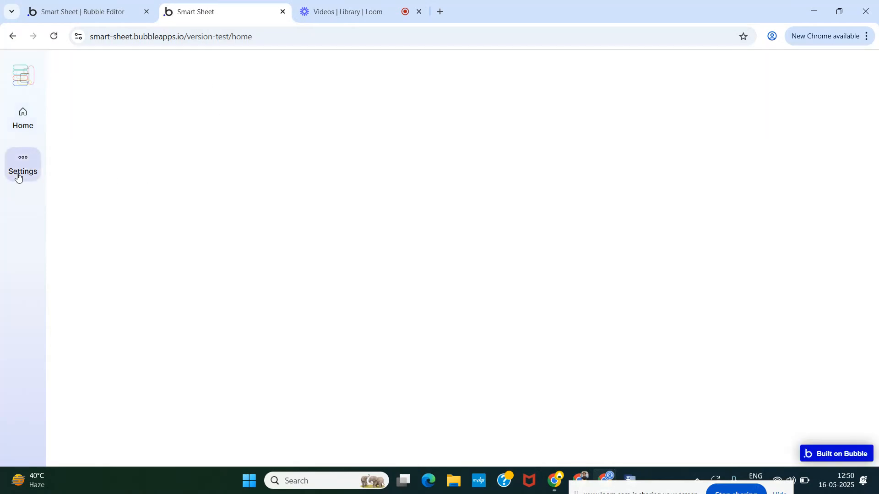
left_click(25, 126)
left_click(20, 161)
left_click(22, 128)
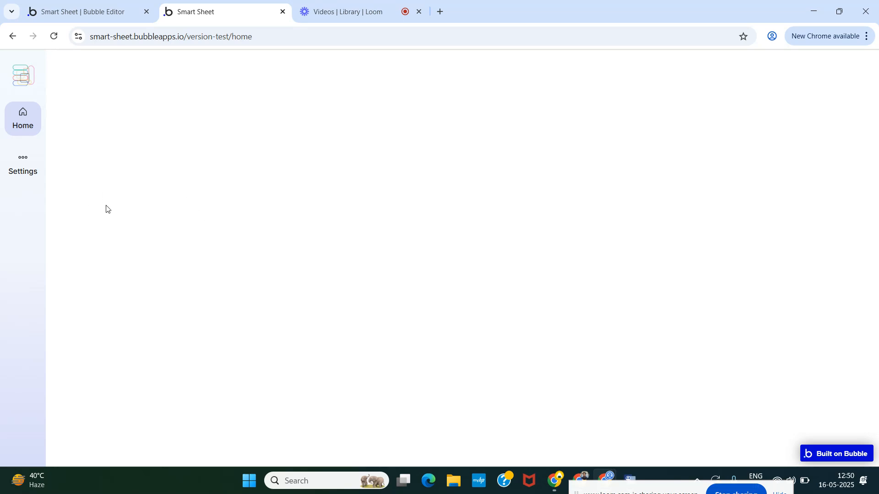
Step: Inspect the preview page's responsiveness at about 320 px and wider, close the developer tools, and return to the editor with its property editor closed
right_click(217, 109)
left_click(274, 387)
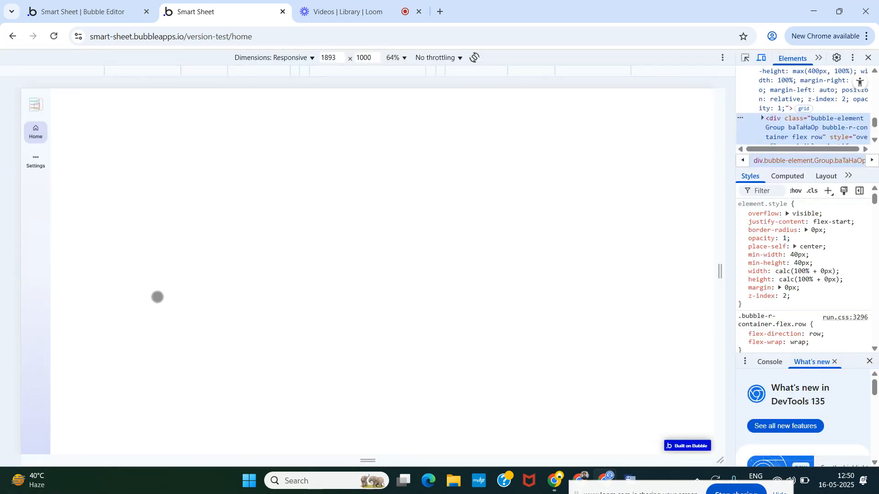
left_click_drag(720, 273, 435, 323)
double_click(331, 57)
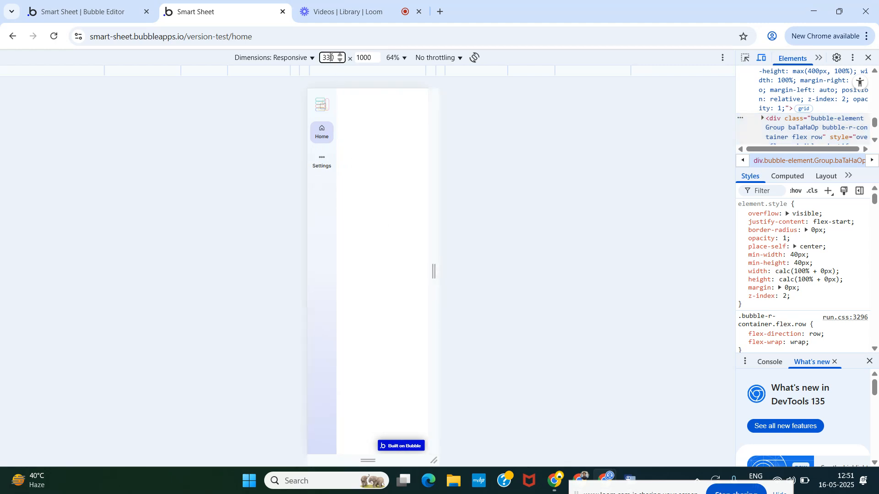
type("320")
key("Return")
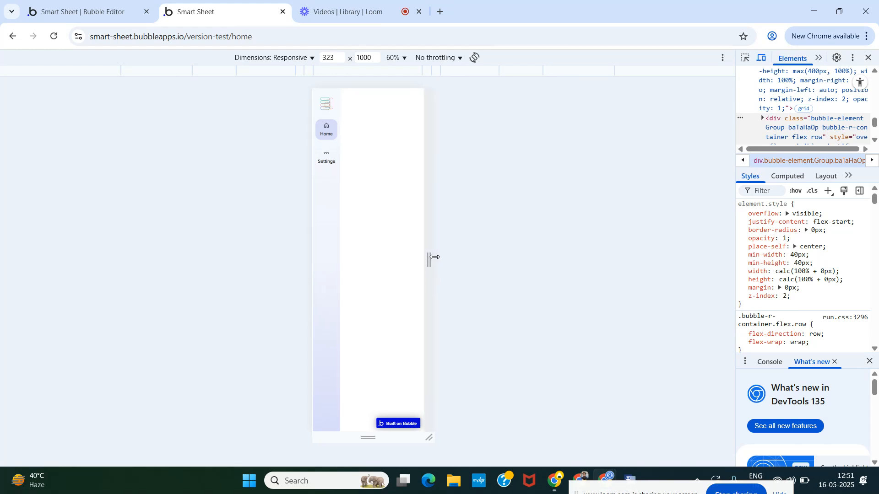
left_click_drag(429, 259, 594, 255)
left_click(868, 57)
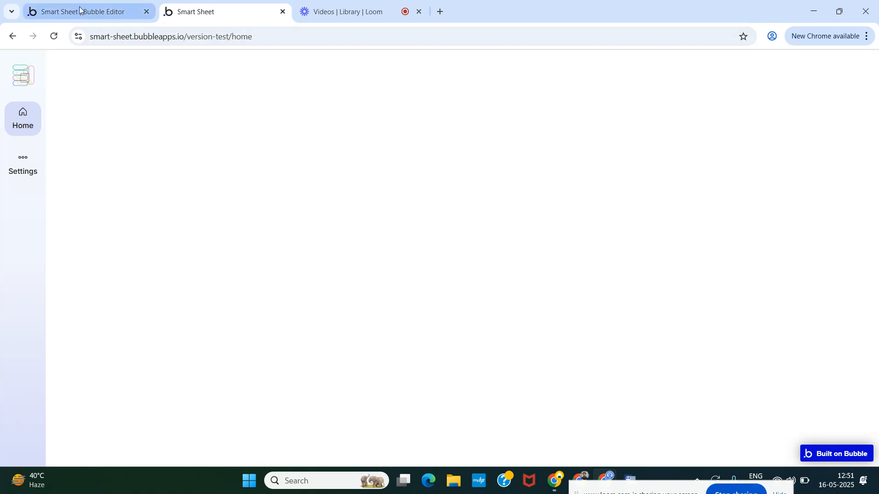
left_click(105, 3)
left_click(661, 123)
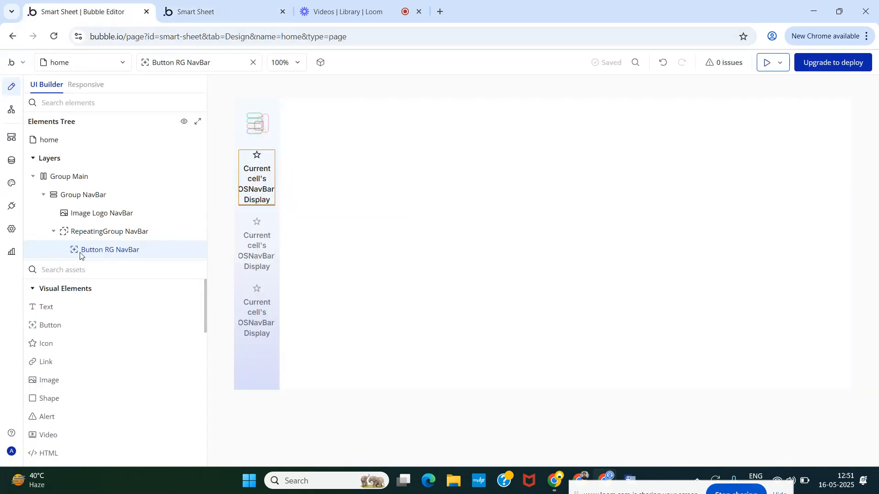
Step: Add a new group to Group Main beside Group NavBar and rename it Group Workspace
double_click(44, 195)
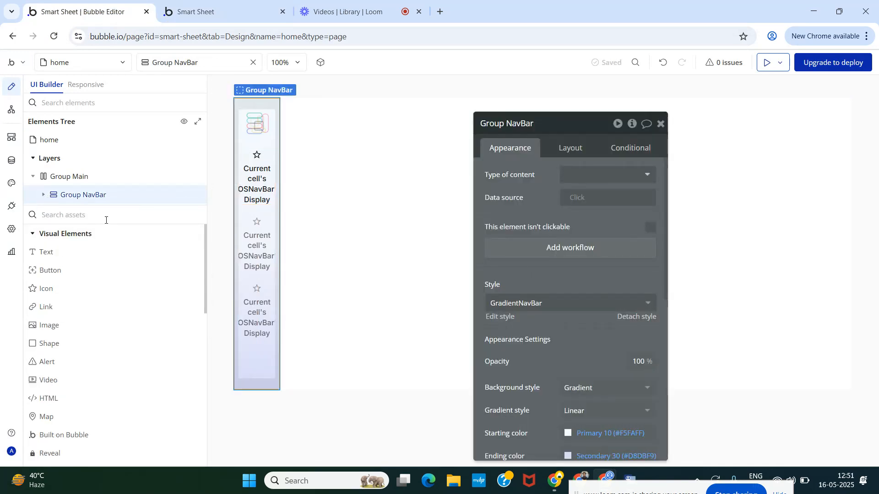
type("Gr")
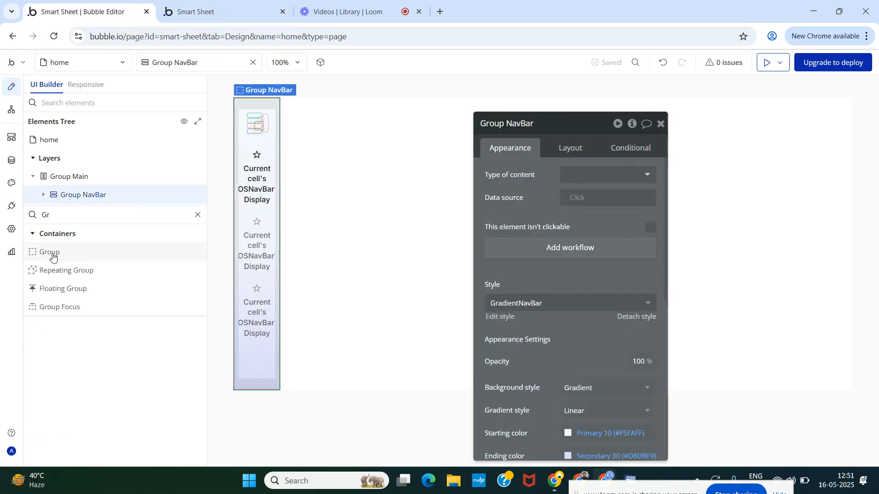
left_click_drag(52, 252, 344, 202)
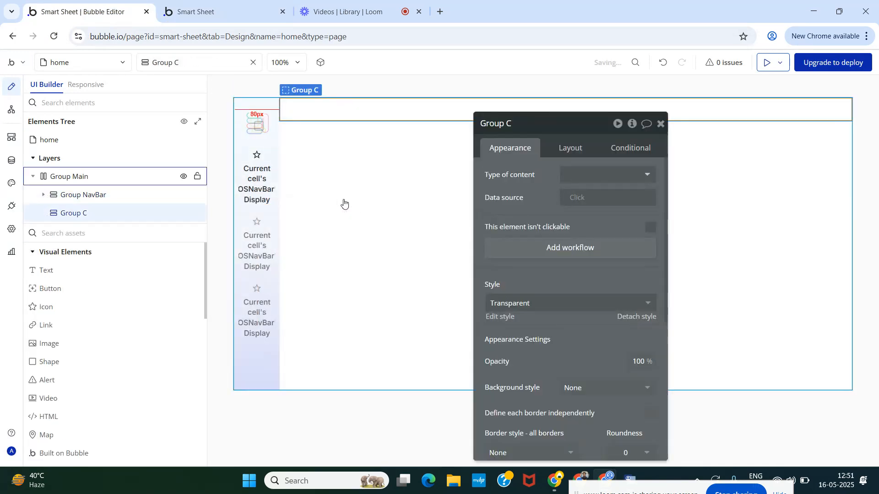
left_click(527, 121)
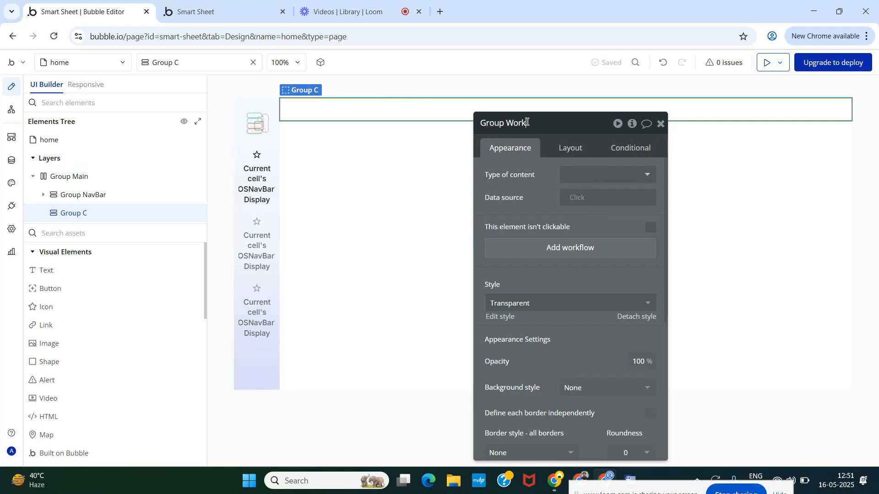
key("Return")
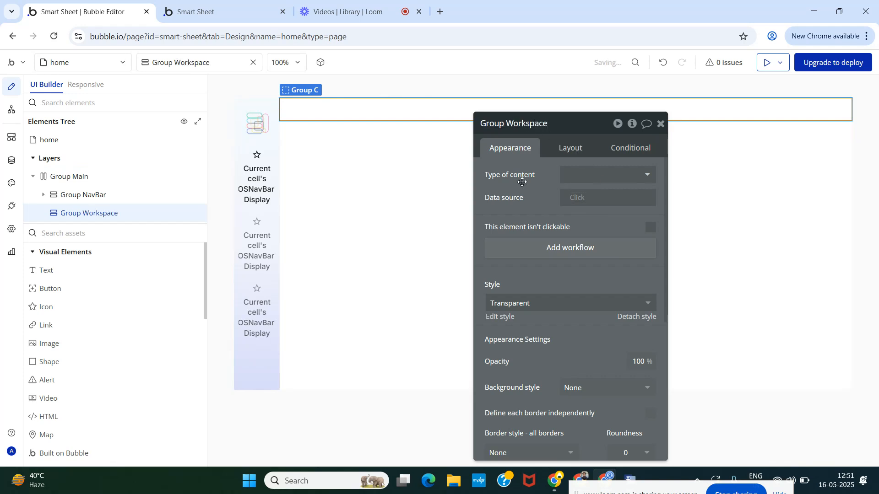
Step: Make Group Workspace fixed-width at 320 px and set its vertical alignment to stretch
left_click(567, 149)
scroll(553, 323, "down", 3)
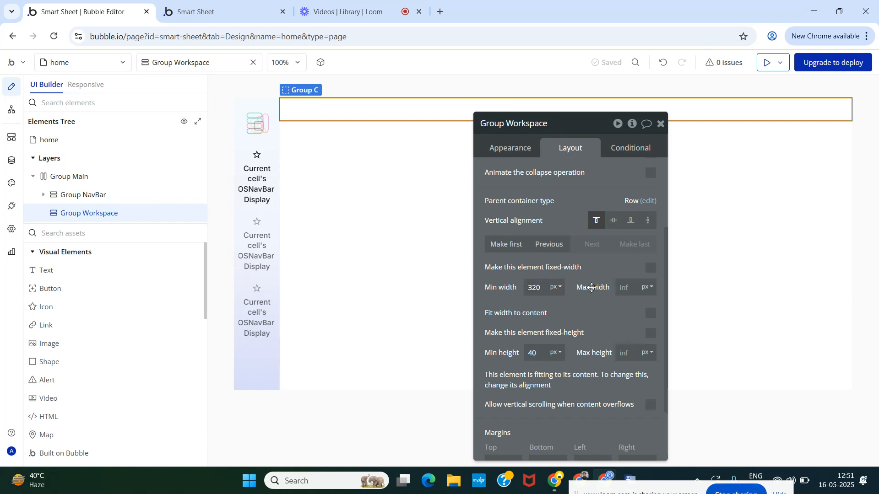
left_click(651, 269)
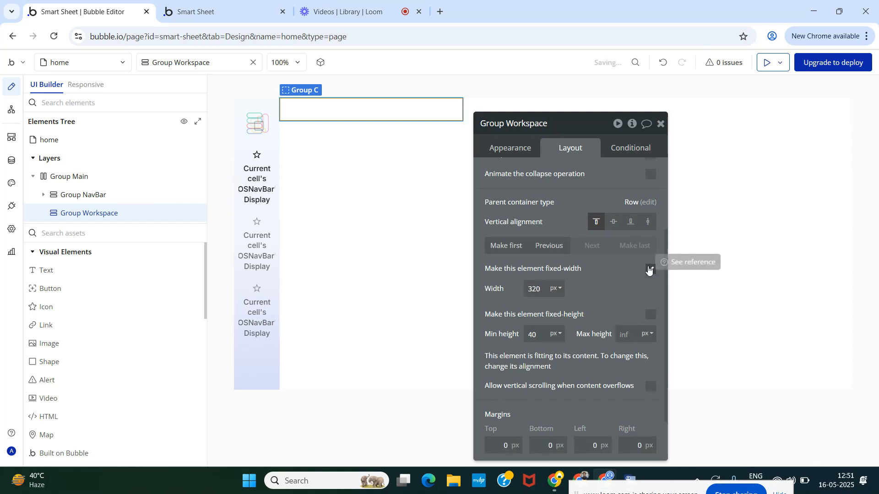
left_click(647, 222)
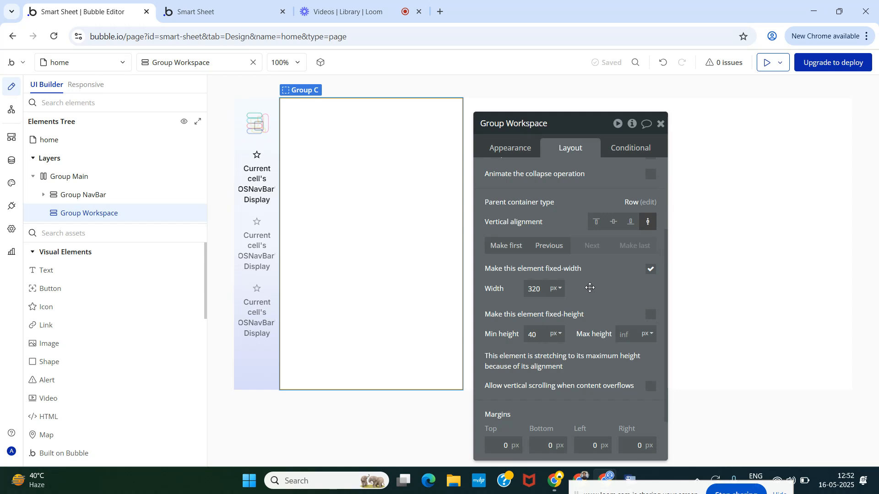
scroll(590, 287, "down", 1)
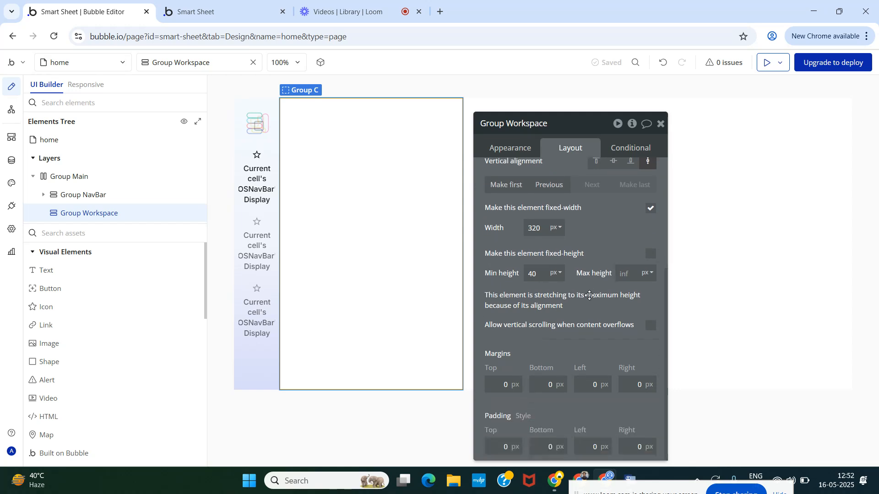
scroll(563, 330, "up", 1)
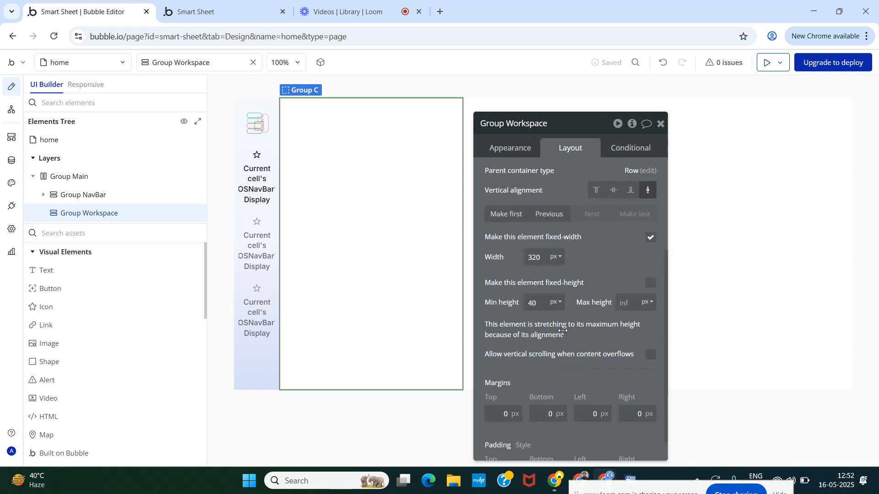
scroll(563, 331, "up", 3)
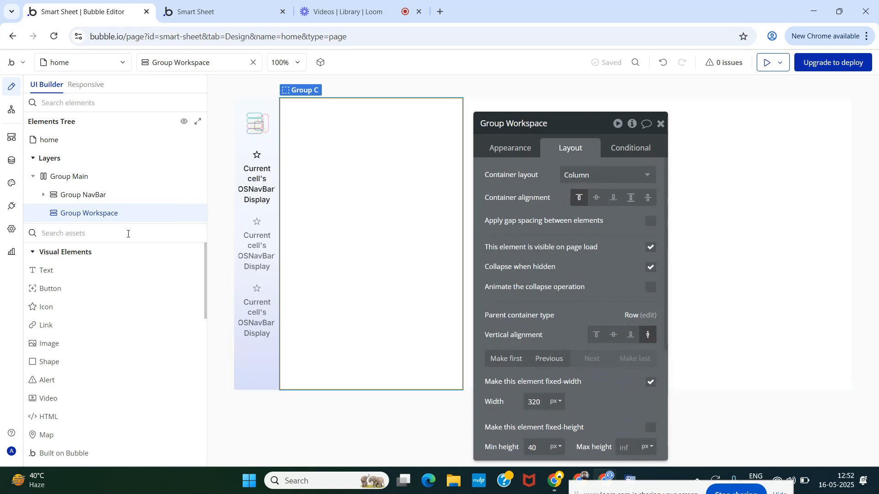
Step: Create a new button style named NavBarTabs from the current styling of Button RG NavBar
left_click(257, 176)
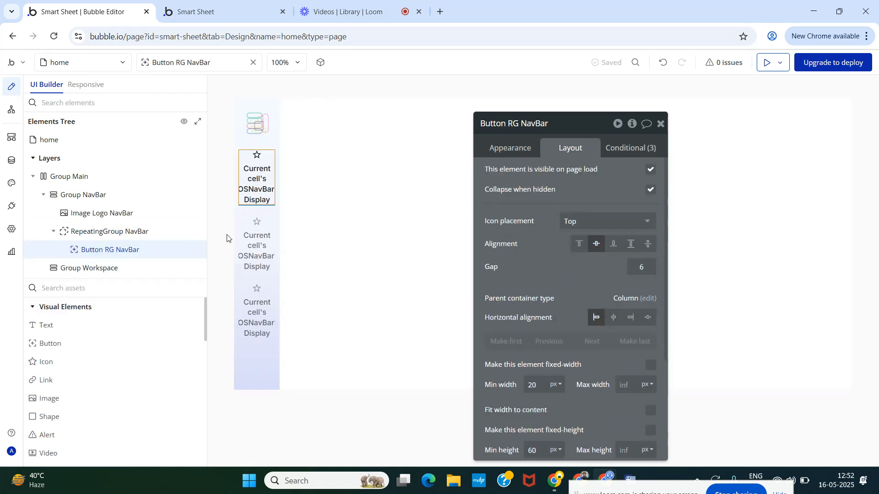
left_click(502, 152)
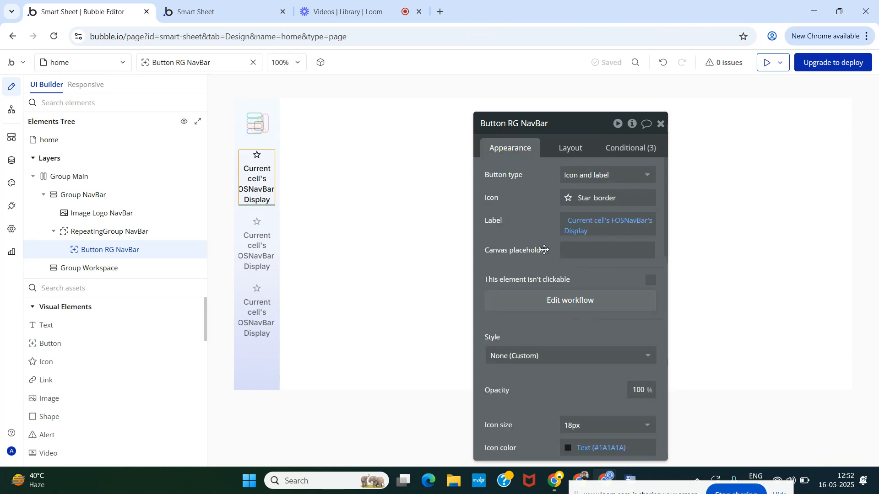
scroll(545, 257, "down", 4)
left_click(549, 185)
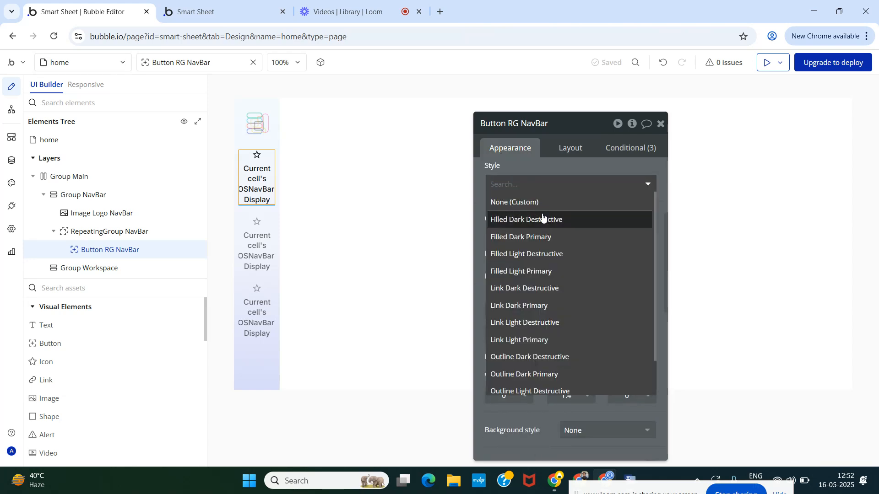
scroll(547, 252, "down", 2)
left_click(543, 383)
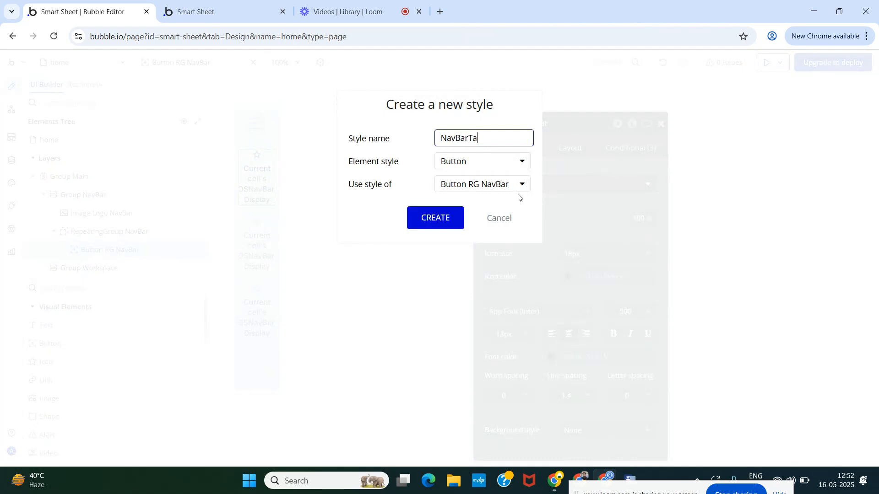
left_click(430, 220)
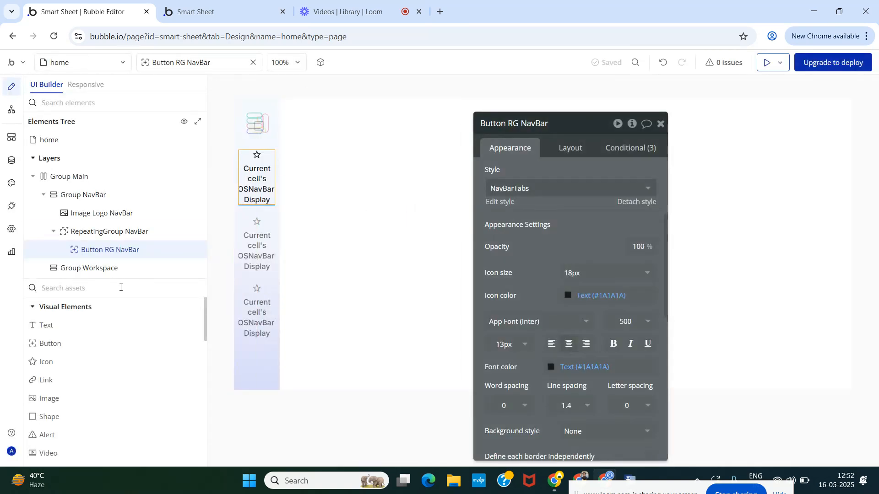
Step: Create a new data type named Workspace in the app's database
left_click(83, 270)
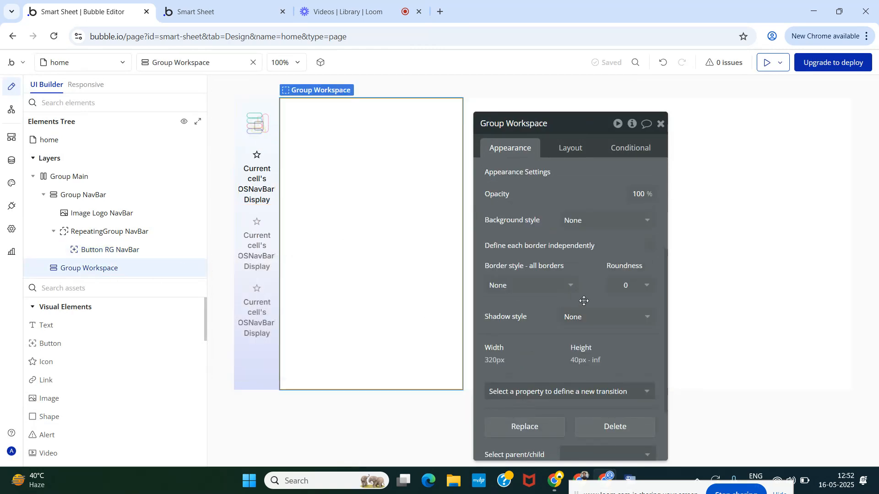
scroll(583, 301, "up", 4)
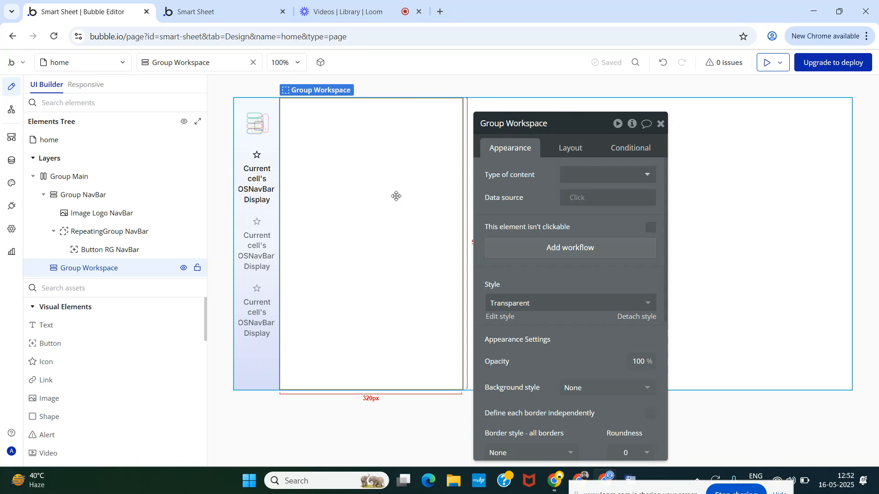
left_click(12, 163)
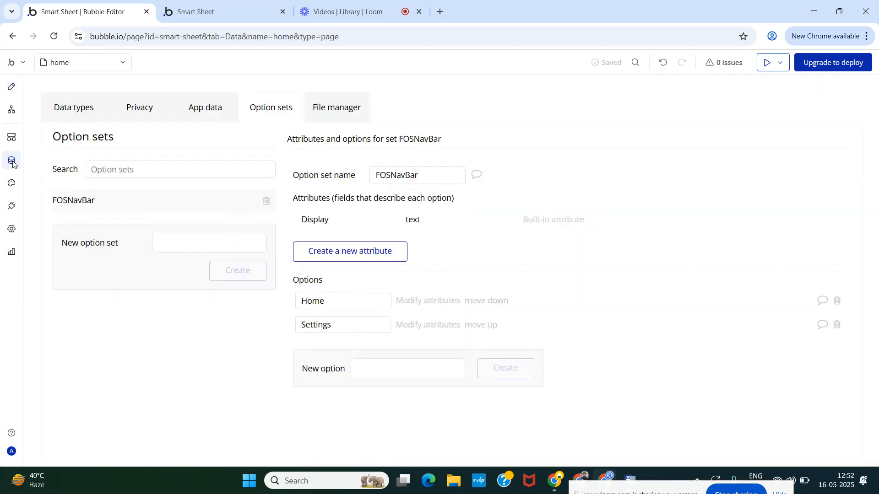
left_click(65, 110)
left_click(202, 247)
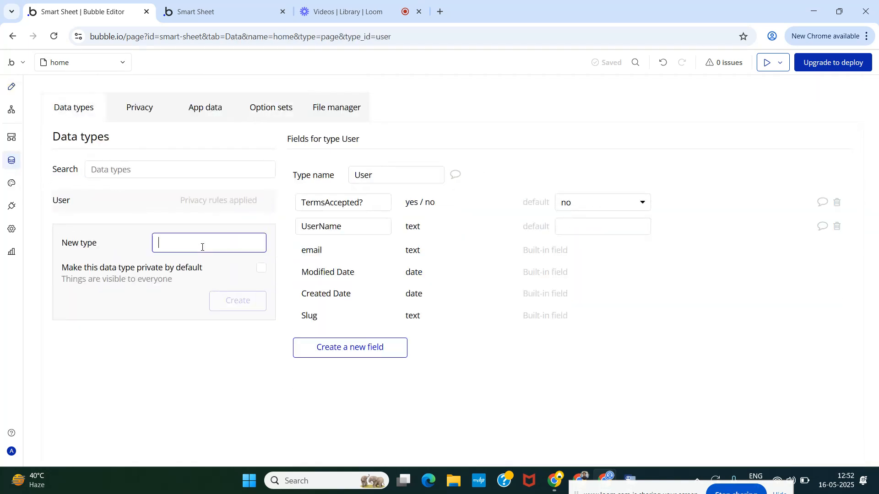
type("Workspace")
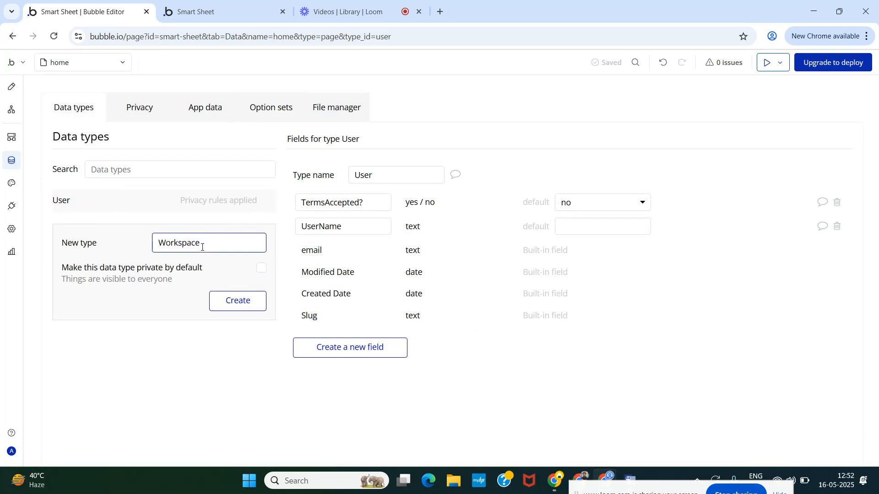
left_click(239, 301)
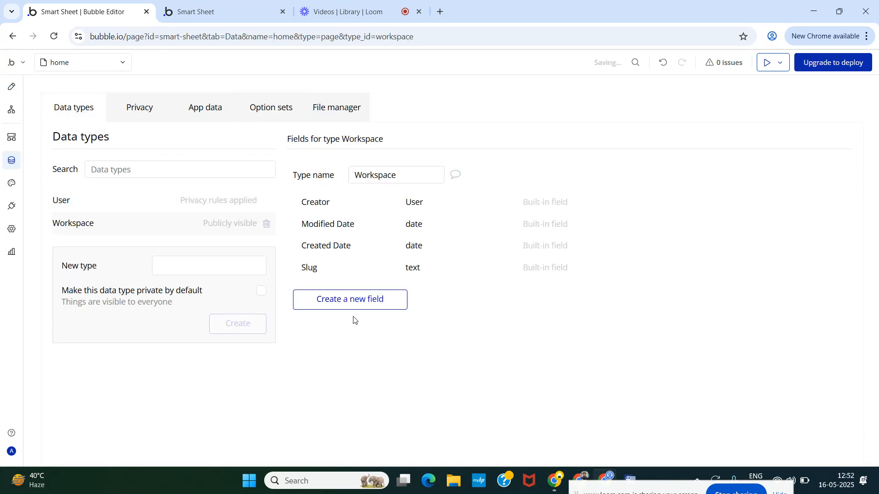
Step: Add a text field named Workspace Name to the Workspace data type
left_click(372, 300)
left_click(402, 153)
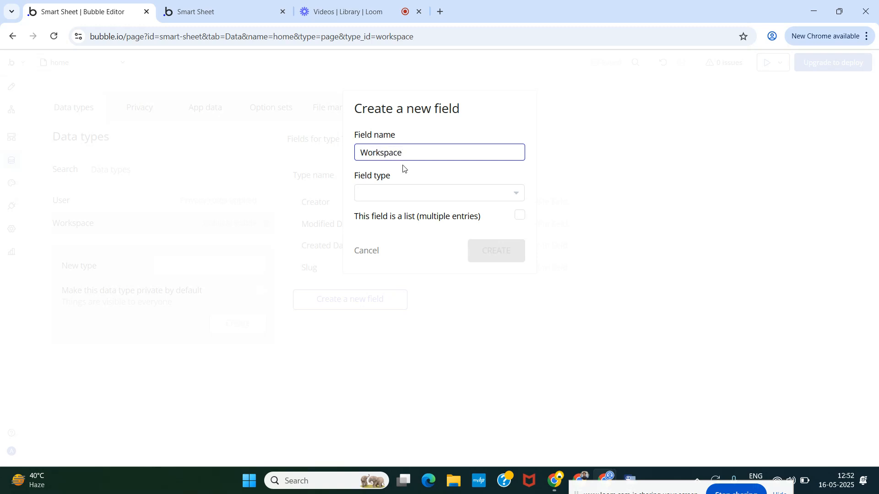
left_click(403, 193)
type("tex")
left_click(388, 225)
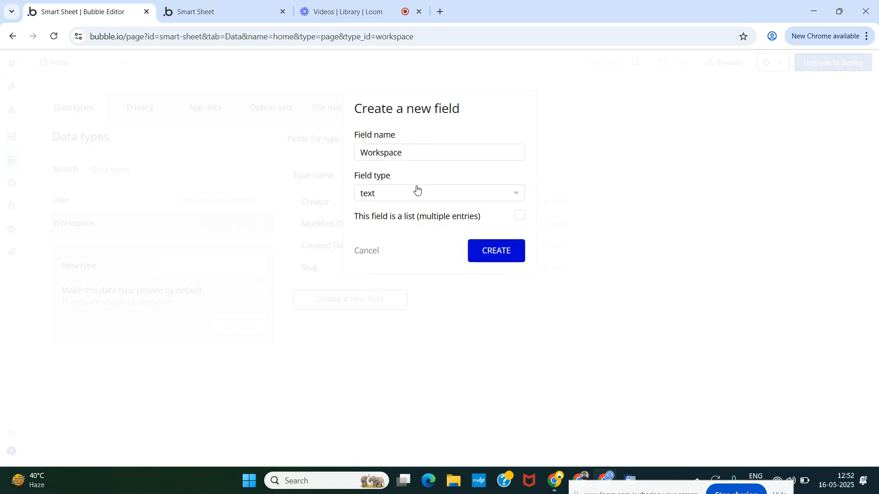
left_click(418, 151)
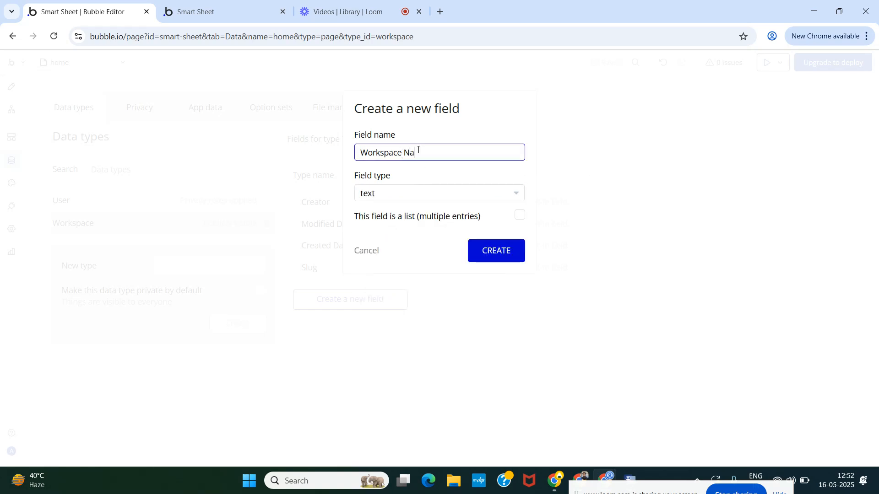
left_click(499, 251)
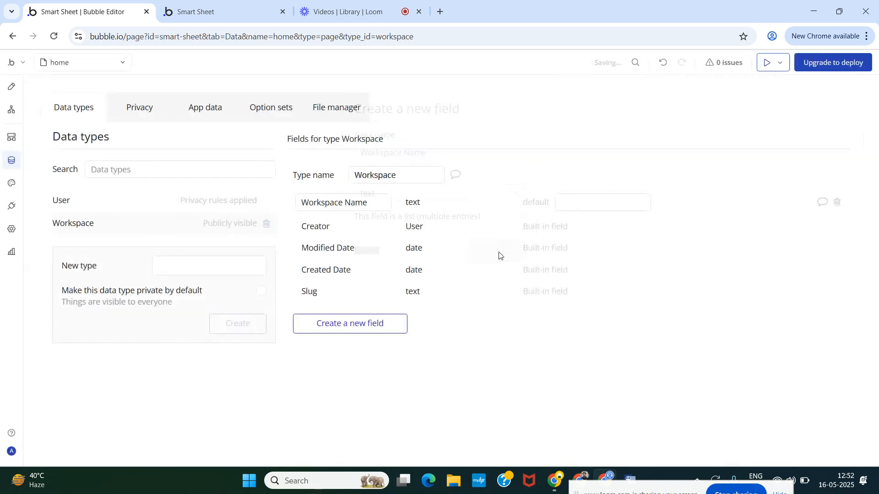
Step: Add a field named User with field type User to the Workspace data type
left_click(341, 326)
left_click(427, 153)
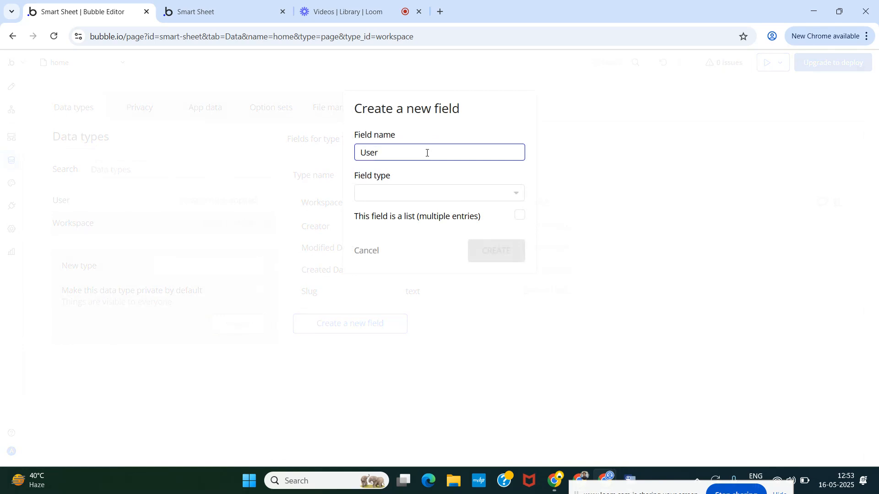
left_click(431, 193)
type("User")
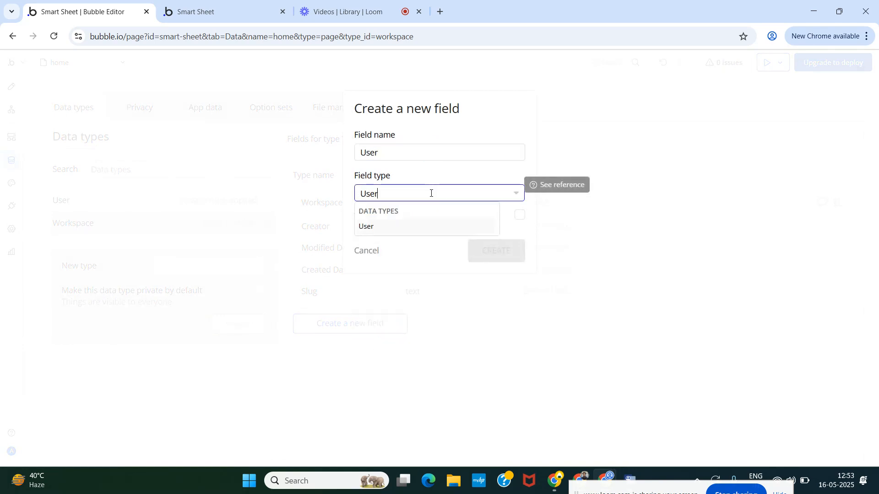
left_click(417, 227)
left_click(502, 255)
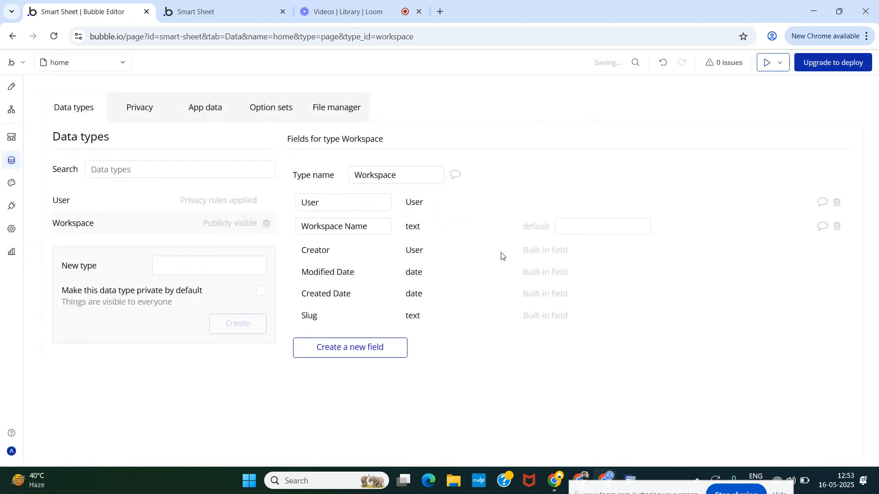
left_click(353, 350)
left_click(420, 152)
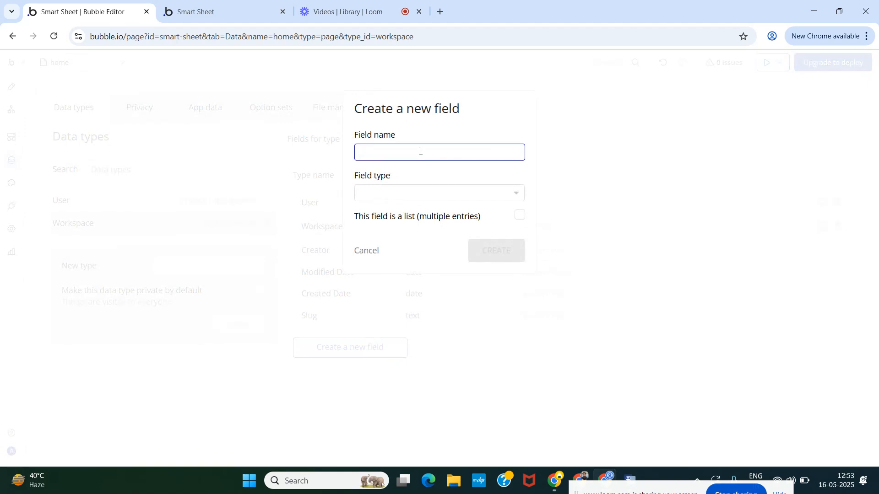
left_click(369, 251)
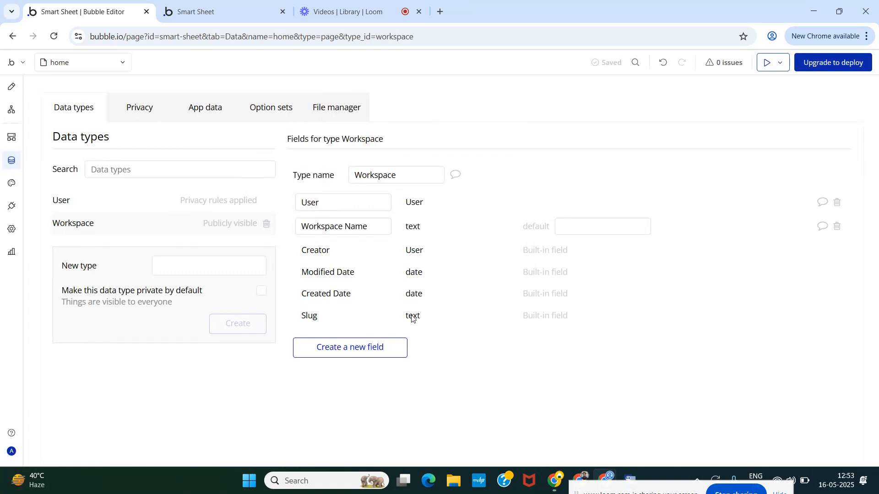
Step: Return to the page design and set Group Workspace's padding to 20 px on all four sides
left_click(11, 87)
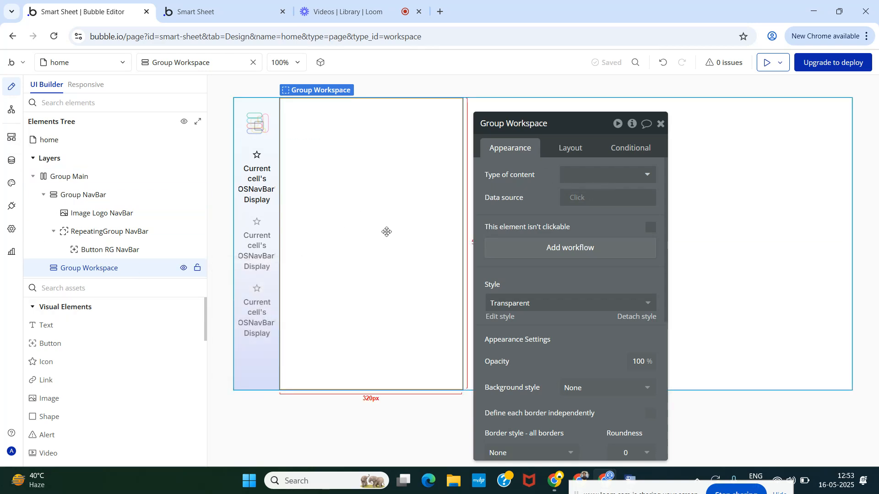
left_click(661, 124)
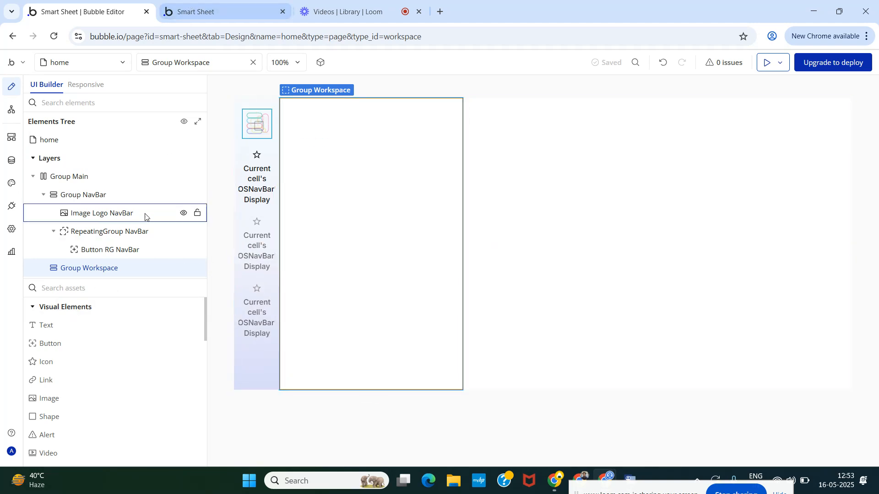
double_click(90, 270)
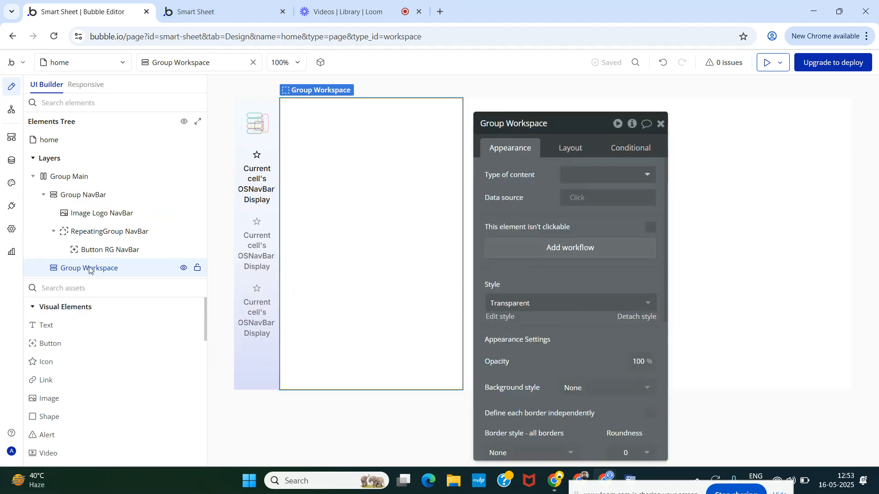
left_click(569, 149)
scroll(559, 256, "down", 3)
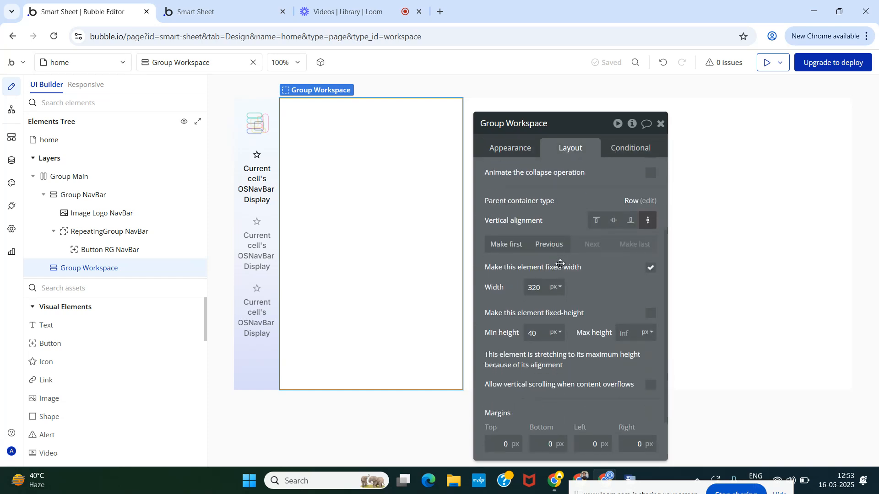
scroll(561, 264, "down", 1)
left_click(509, 392)
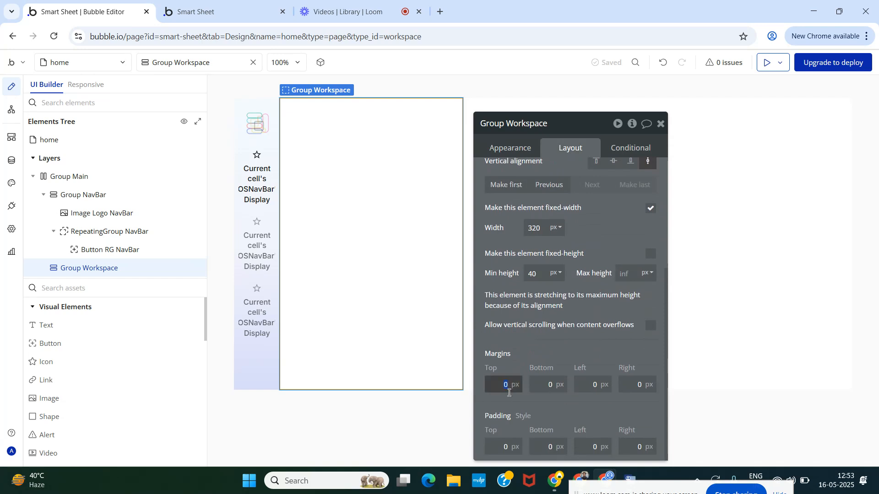
left_click(512, 443)
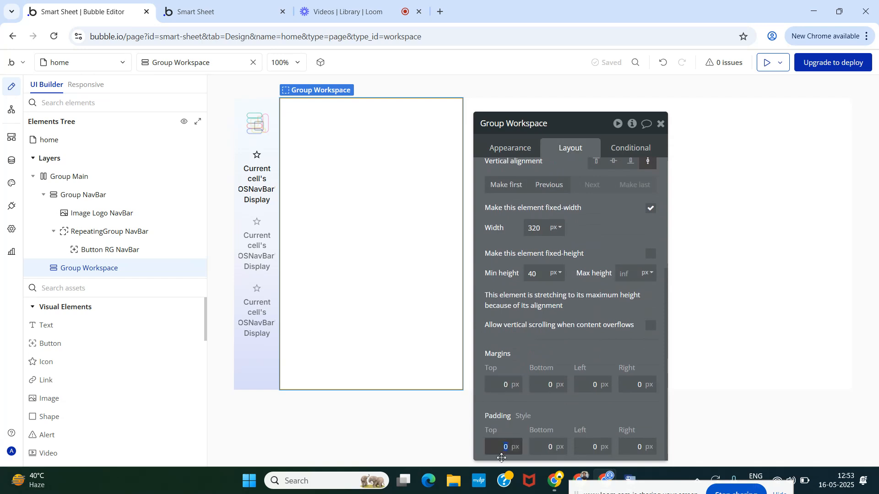
type("20")
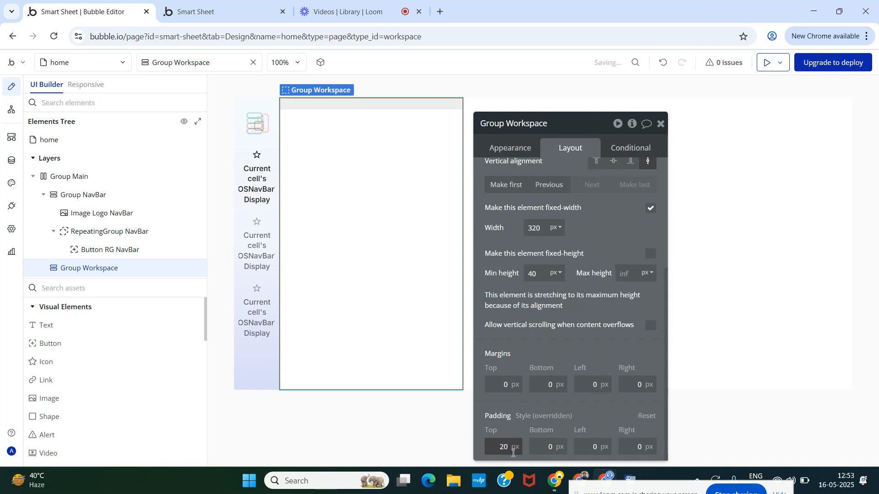
left_click(554, 448)
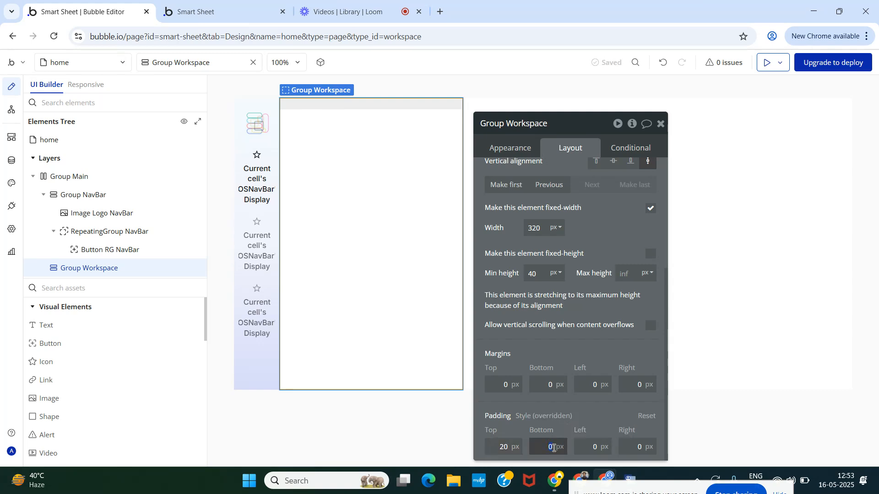
type("20")
left_click(600, 447)
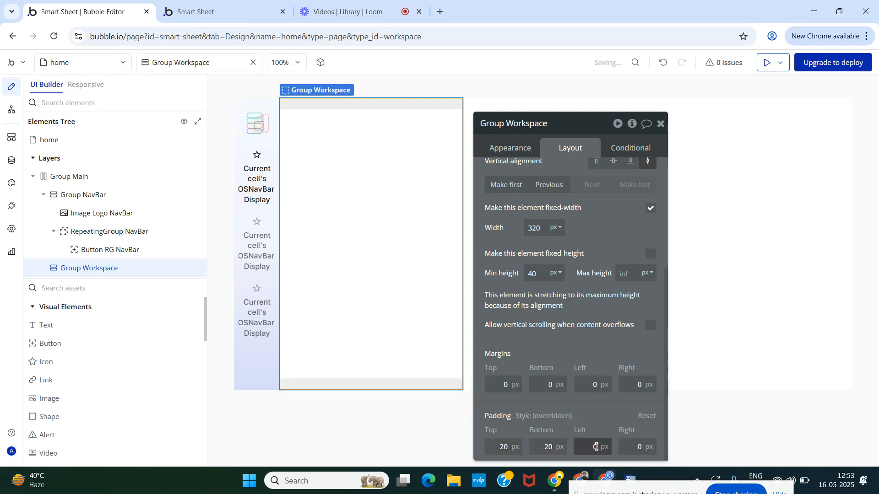
type("20")
left_click(640, 450)
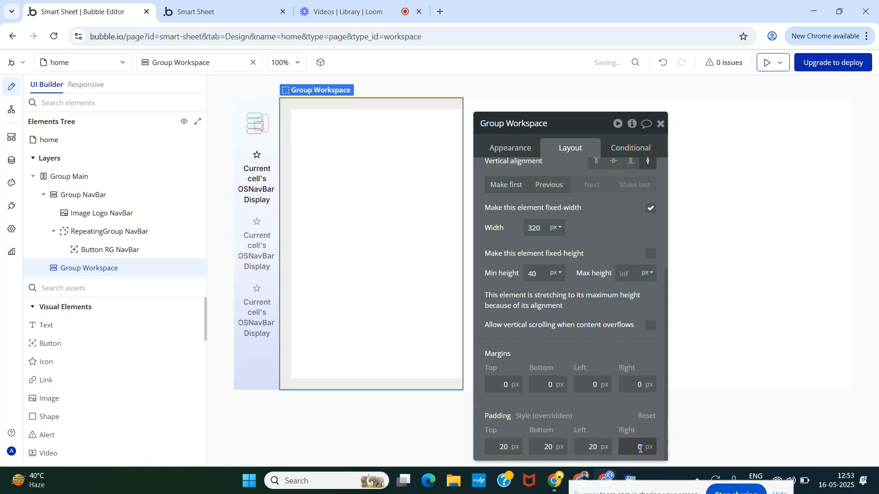
type("20")
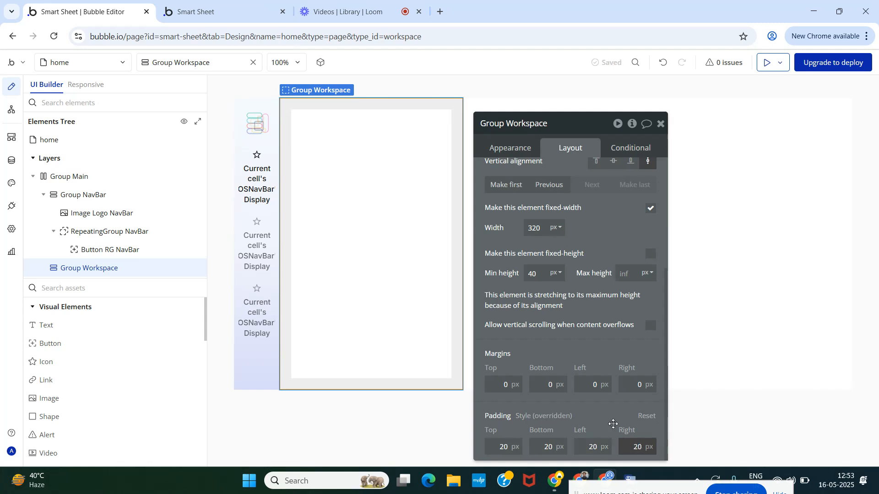
Step: Detach Group Workspace's style and create a new group style named Transparent Pad20 from its current styling
left_click(503, 149)
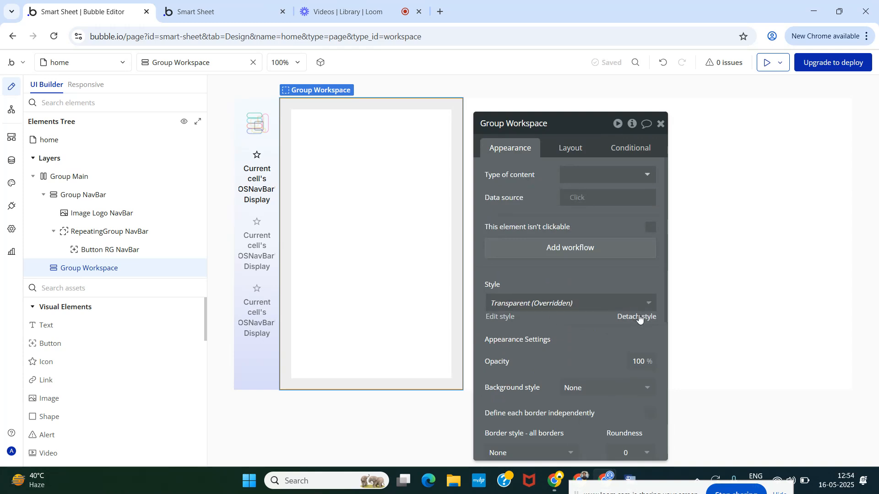
left_click(636, 316)
left_click(554, 302)
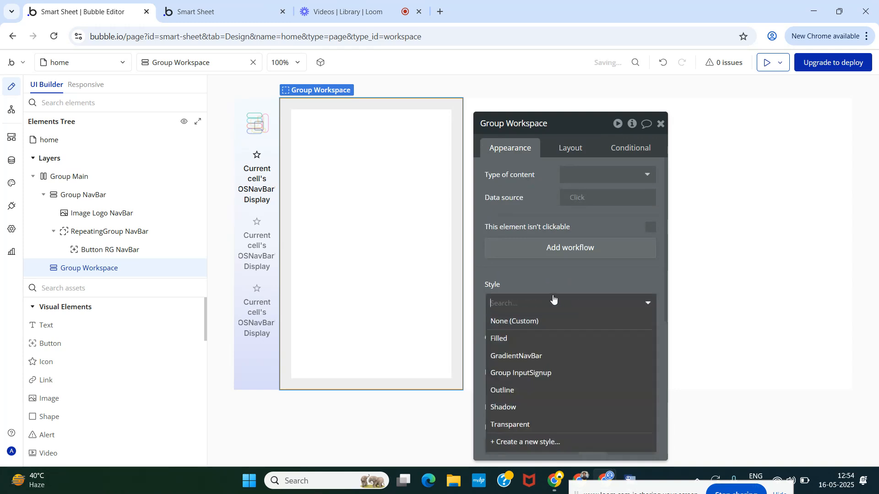
left_click(554, 448)
type("Tran")
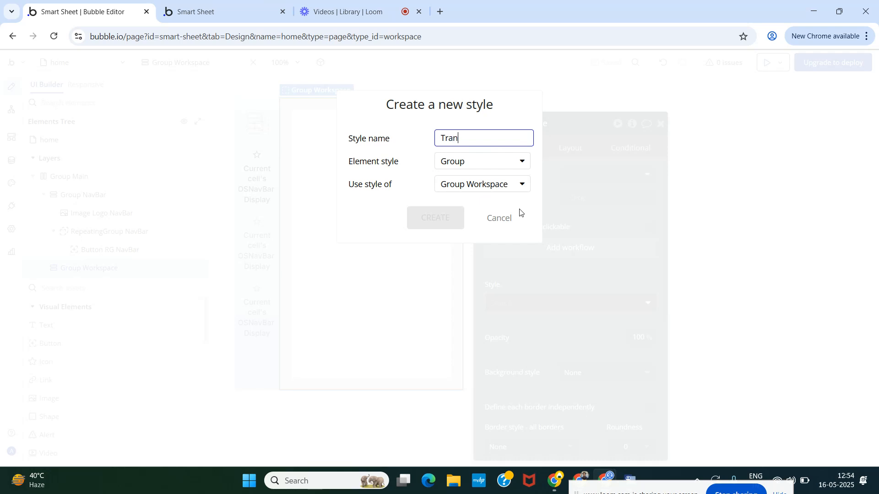
type("sparetn Pad20")
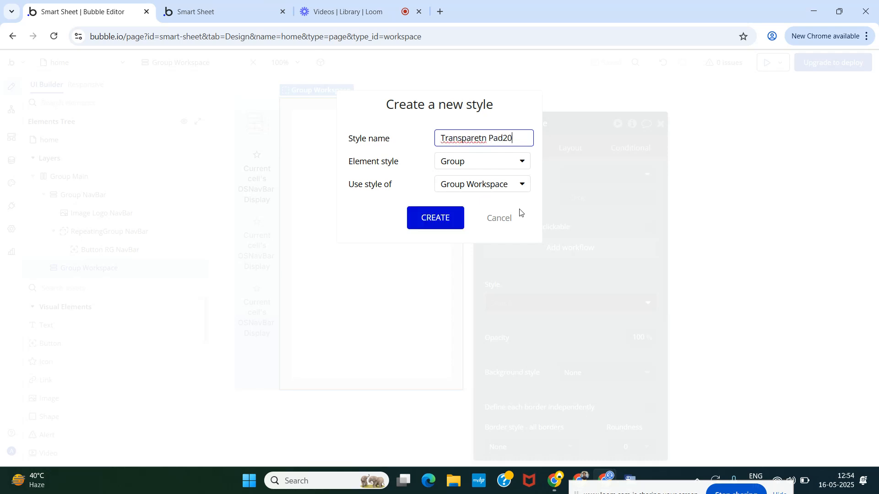
left_click(485, 143)
key("BackSpace")
key("BackSpace")
key("BackSpace")
type("ent")
left_click(435, 216)
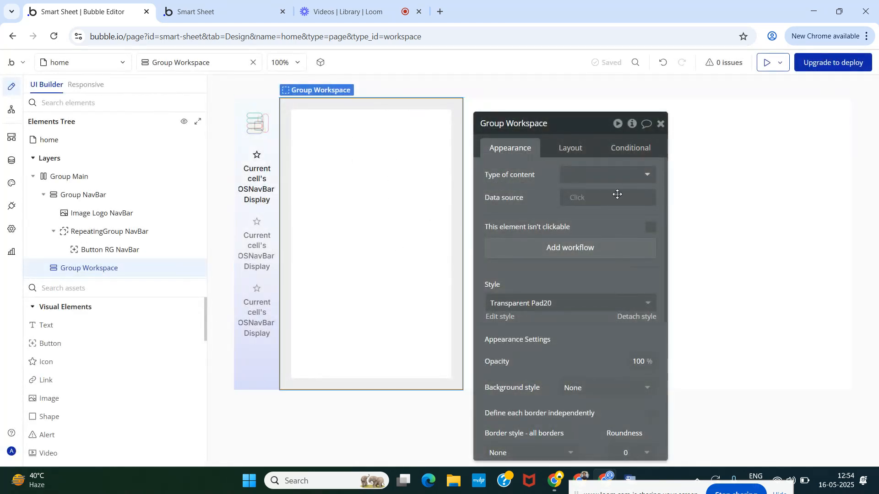
left_click(661, 124)
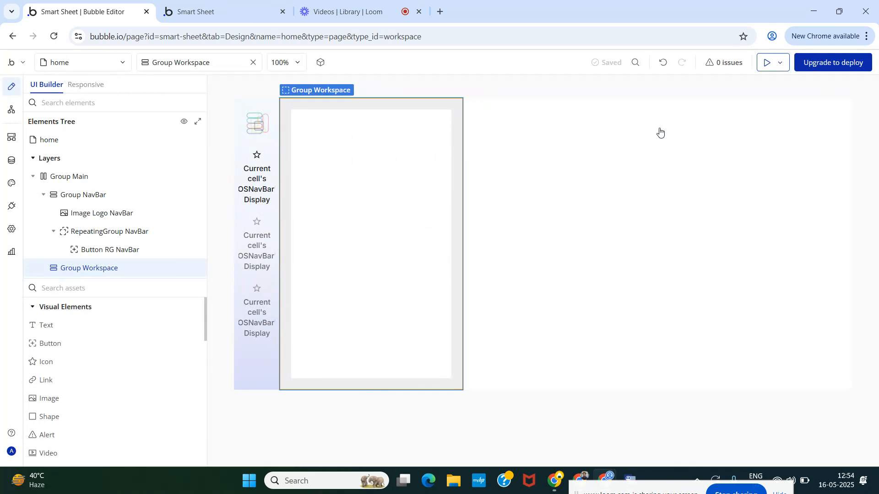
Step: Add a repeating group inside Group Workspace and name it RepeatingGroup Workspace
left_click(100, 283)
type("Re")
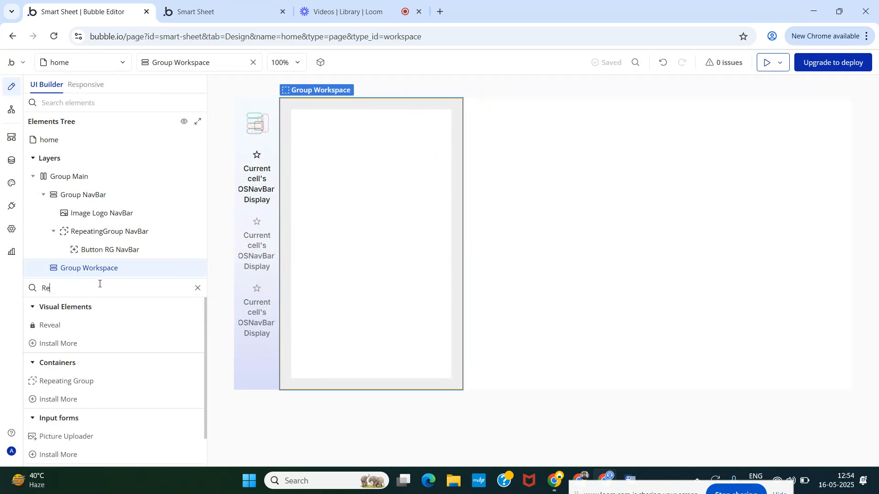
left_click_drag(84, 377, 319, 234)
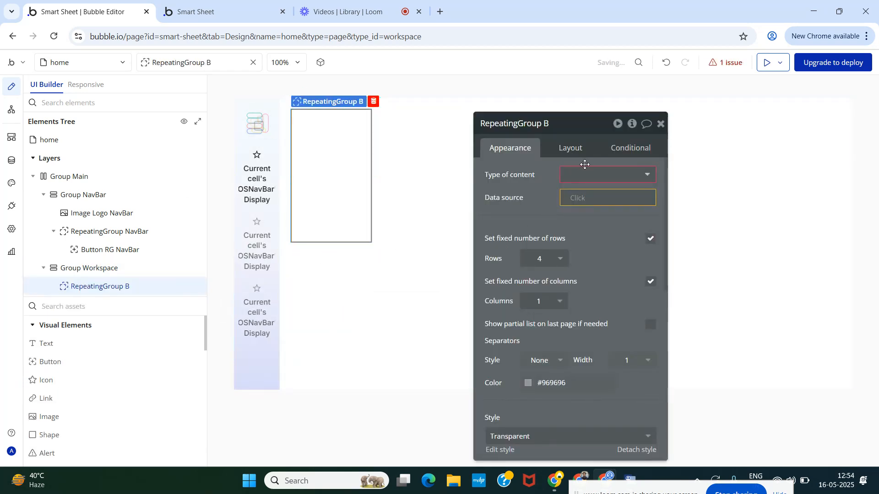
left_click(563, 128)
key("BackSpace")
type("Wor")
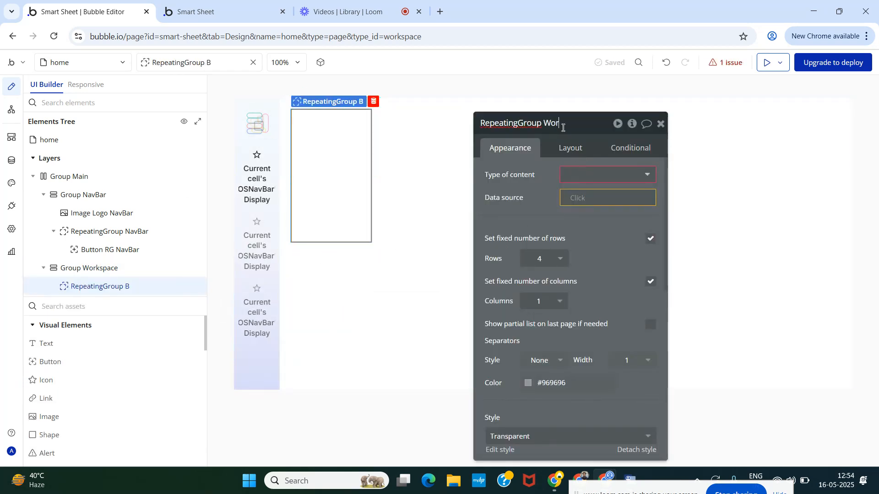
type("kspace")
left_click(540, 197)
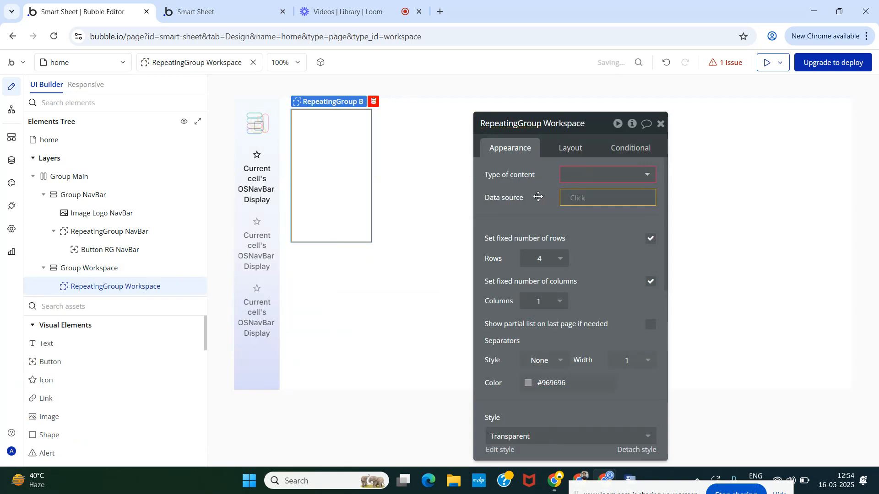
Step: Set RepeatingGroup Workspace's content type to Workspace and its data source to a search for Workspaces
left_click(590, 180)
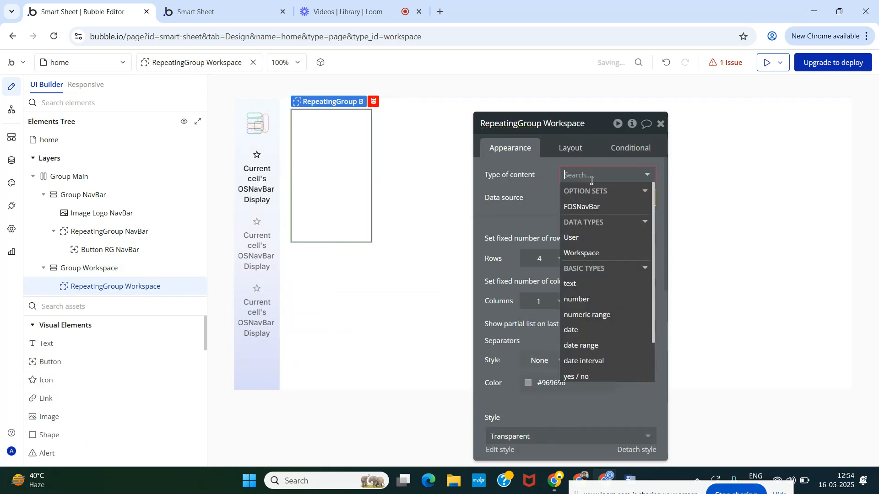
left_click(587, 255)
left_click(574, 198)
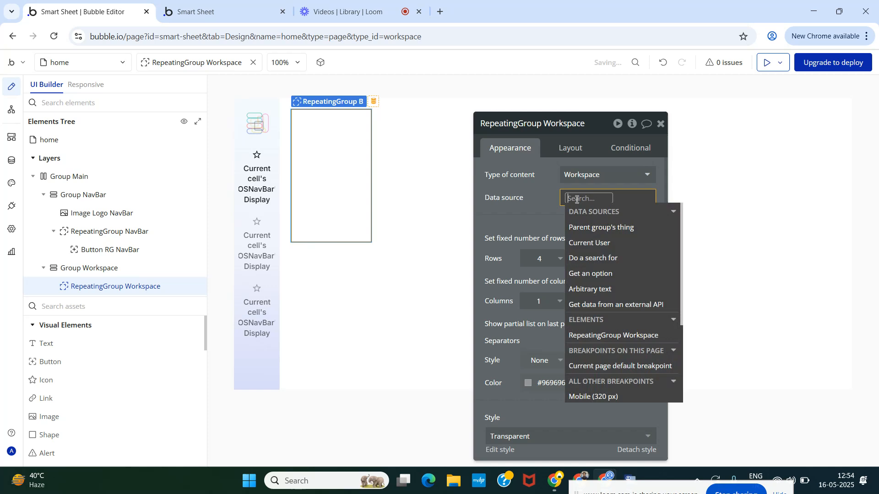
left_click(594, 259)
left_click(399, 152)
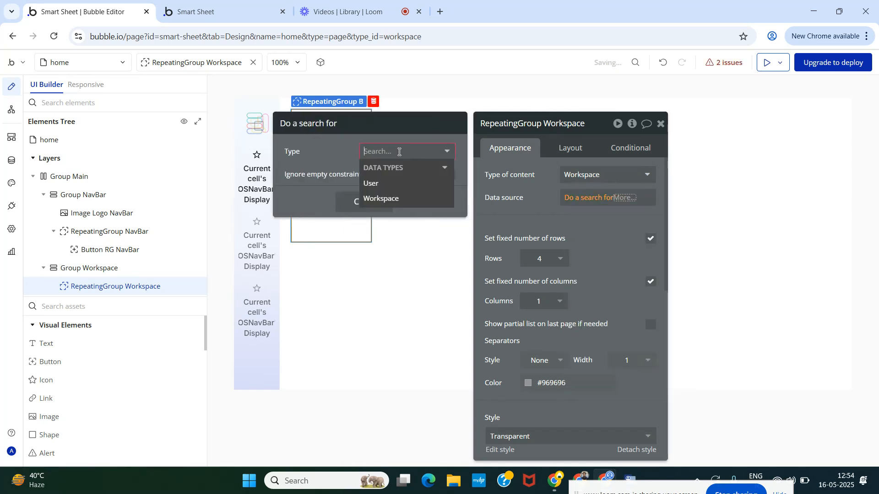
left_click(393, 198)
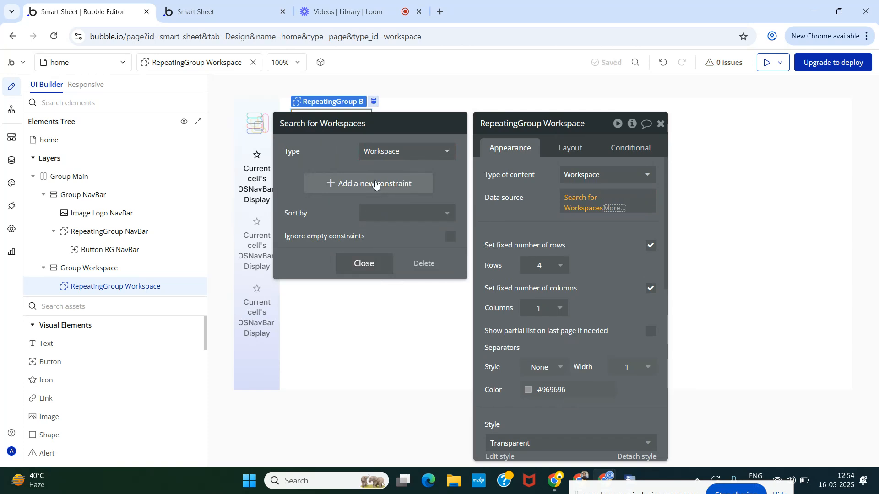
Step: Constrain the Workspaces search to entries whose User equals Current User
left_click(375, 186)
left_click(314, 186)
left_click(300, 192)
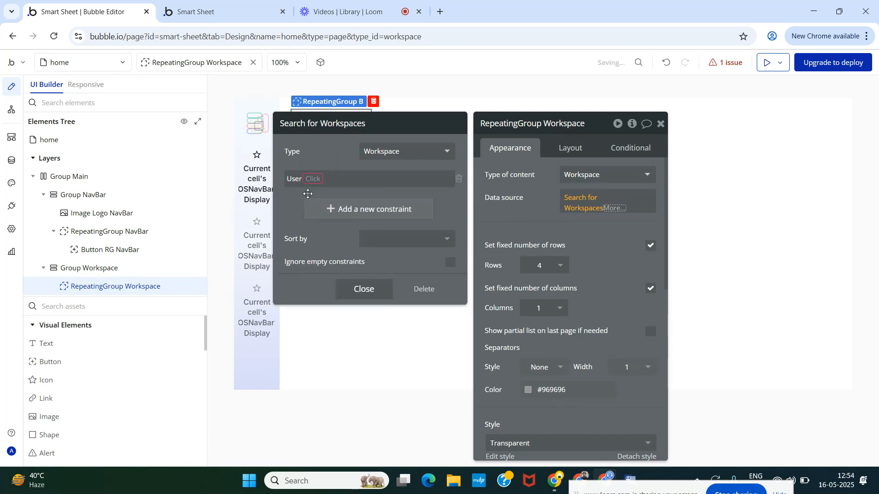
left_click(312, 192)
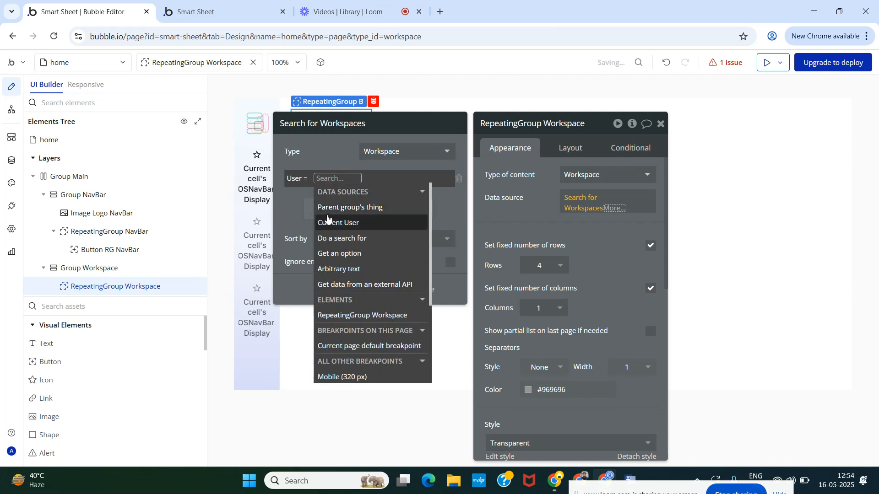
left_click(328, 221)
left_click(335, 158)
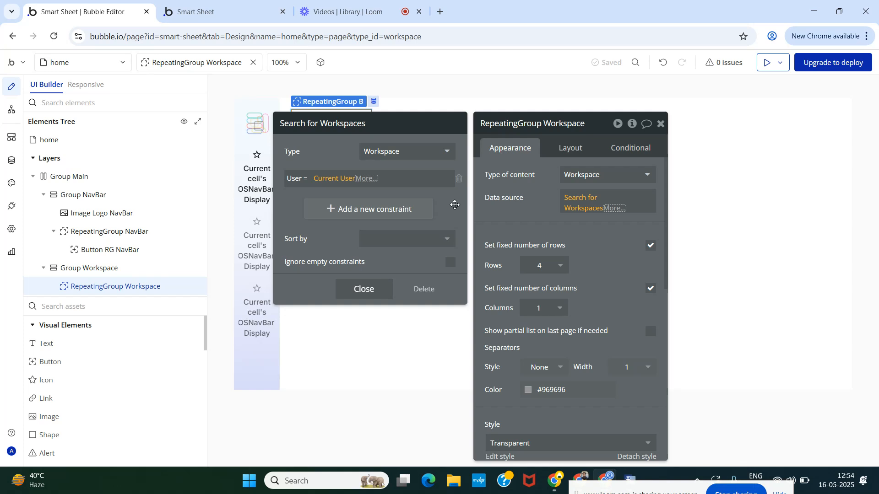
left_click(356, 291)
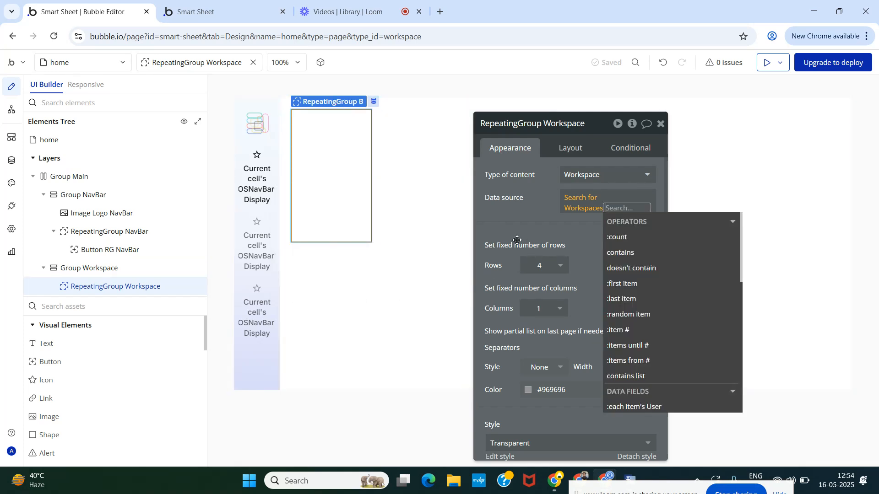
left_click(511, 226)
left_click(600, 197)
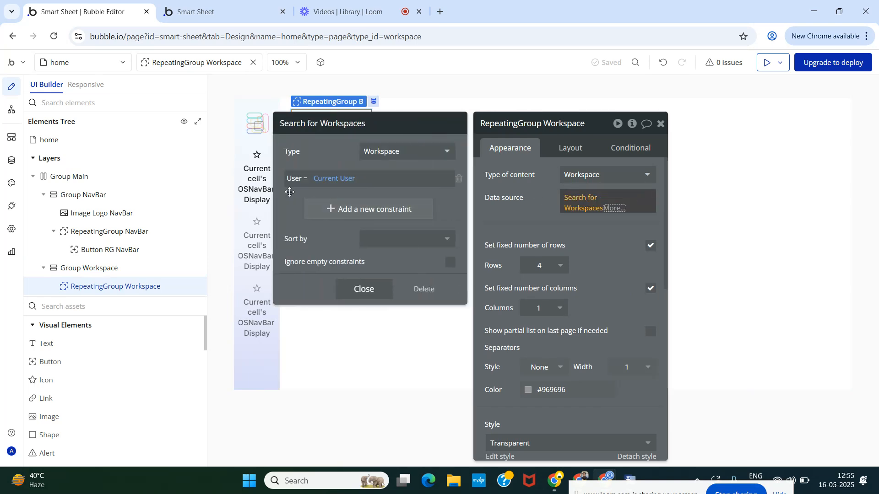
left_click(364, 293)
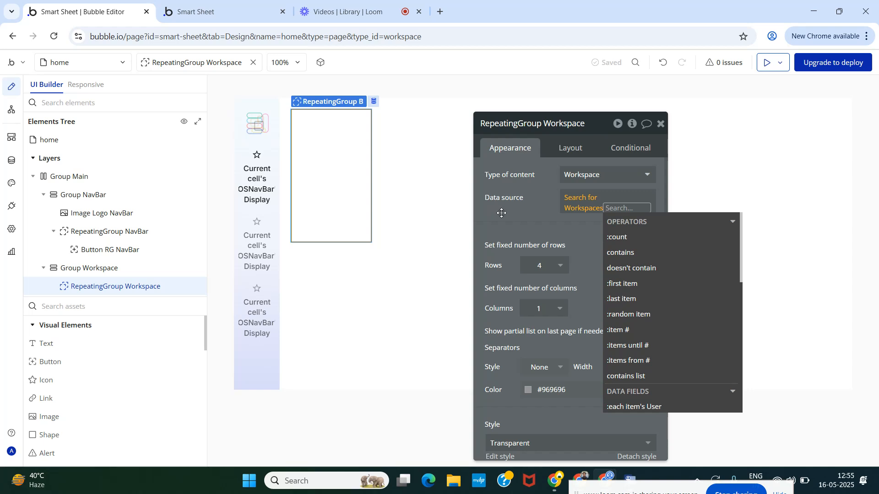
left_click(493, 216)
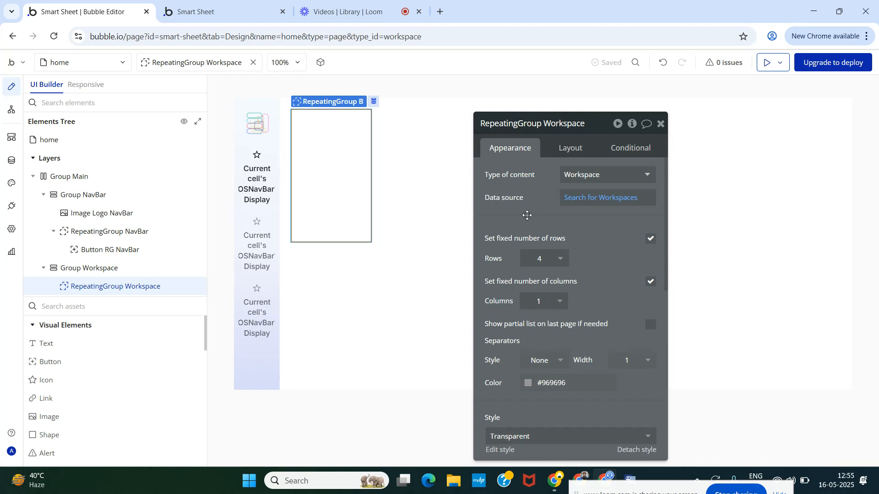
Step: Turn off the fixed number of rows for RepeatingGroup Workspace and set the minimum row height to 20 px
left_click(650, 239)
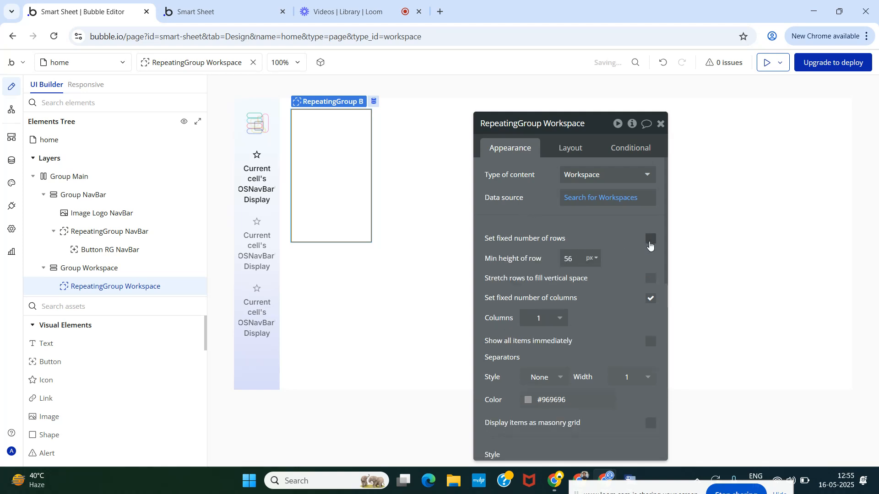
left_click(569, 259)
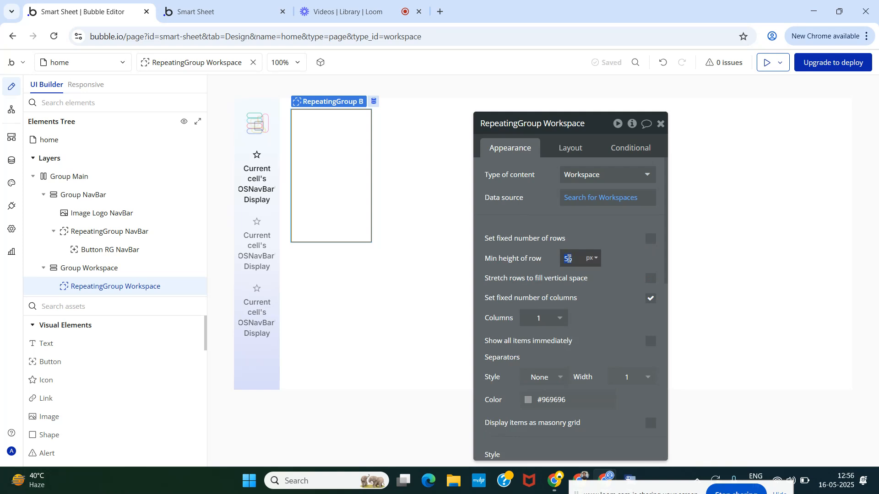
type("20")
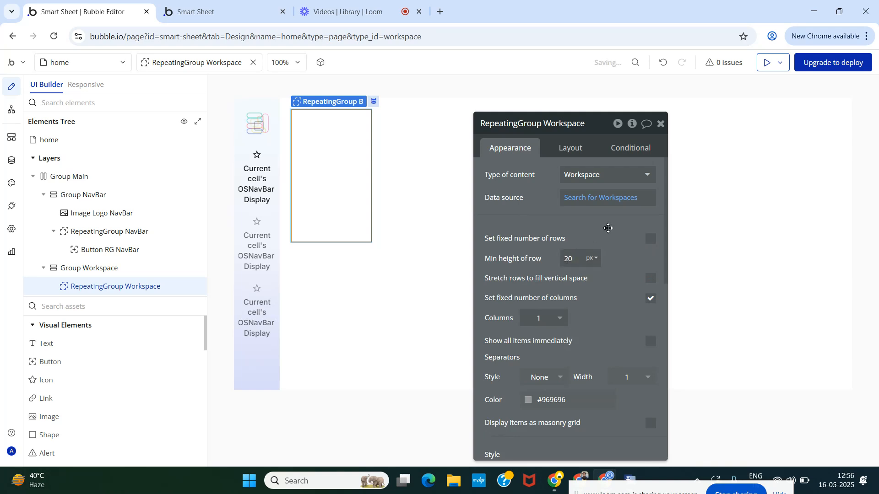
Step: Give RepeatingGroup Workspace solid separators with a width of 12
scroll(607, 238, "down", 2)
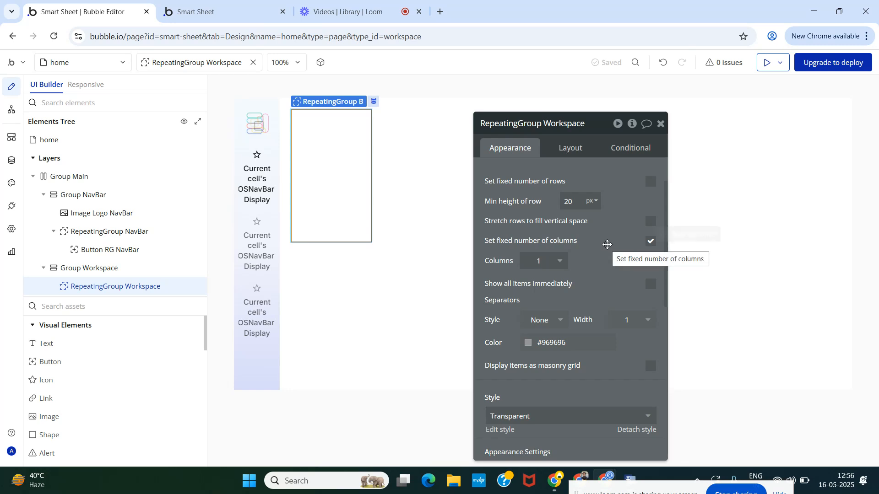
scroll(607, 245, "down", 2)
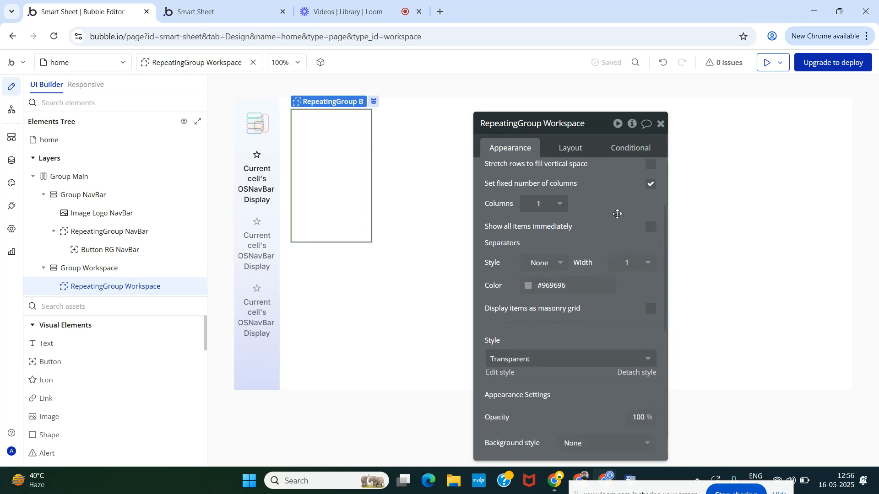
left_click(634, 262)
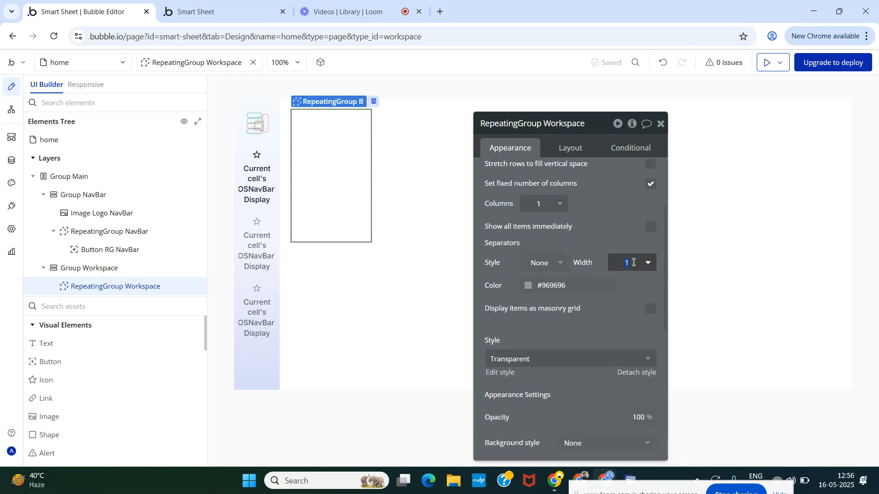
type("12")
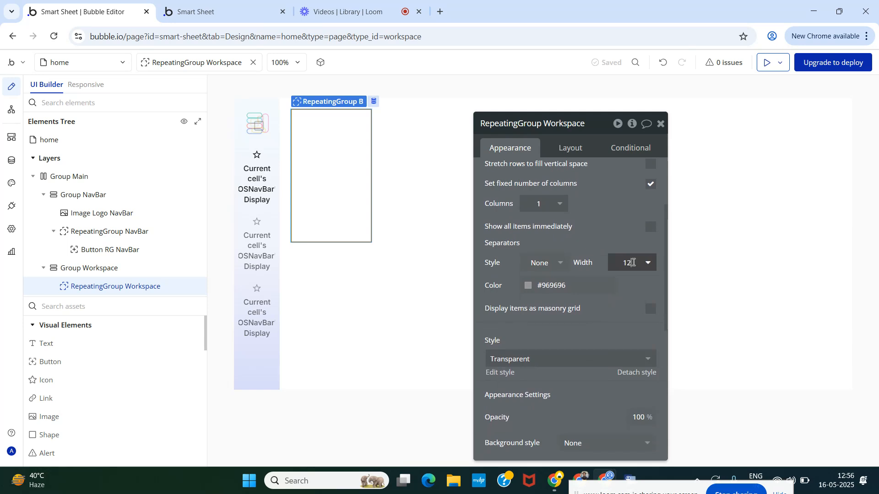
left_click(531, 288)
left_click(564, 228)
left_click(554, 263)
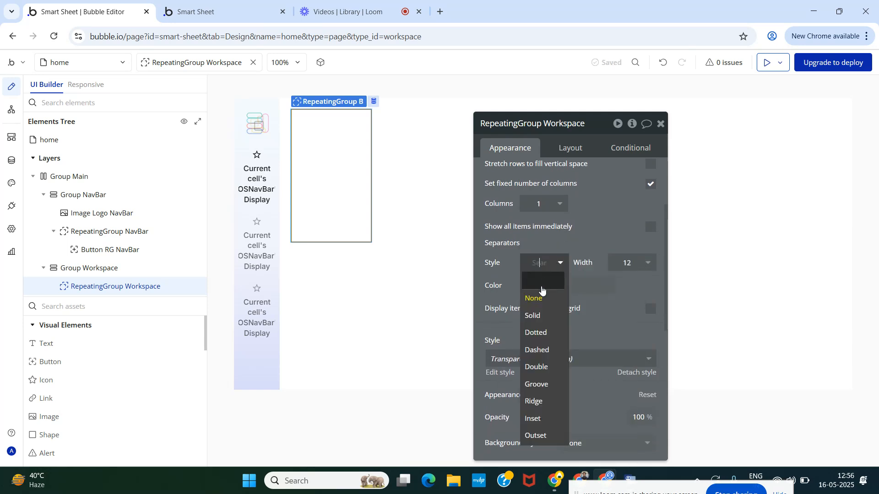
left_click(534, 314)
Step: Make the separator color of RepeatingGroup Workspace fully transparent by setting its opacity to 0%
left_click(531, 292)
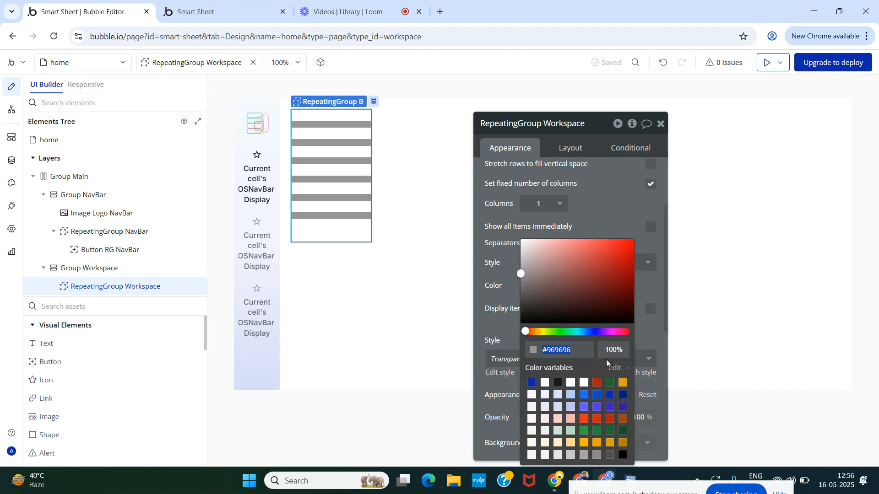
left_click(616, 350)
type("0")
left_click(624, 210)
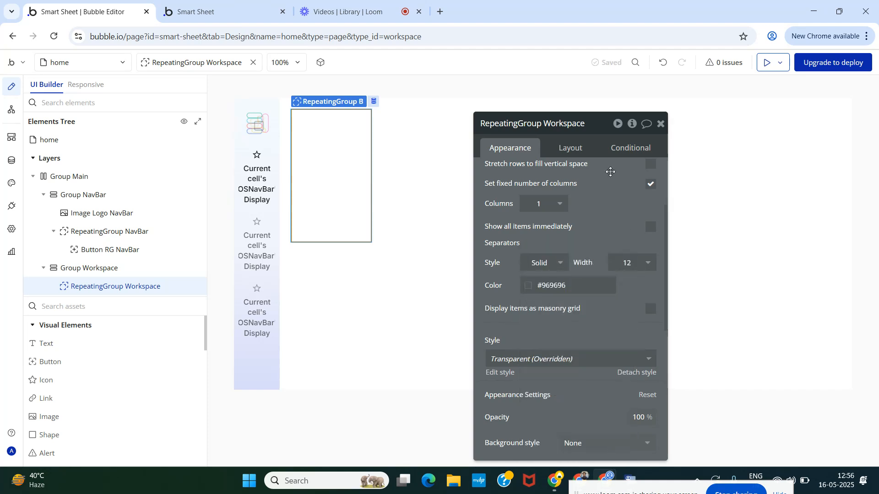
Step: Set RepeatingGroup Workspace's minimum width to 0 px and turn off fitting its width to content
left_click(570, 148)
double_click(541, 298)
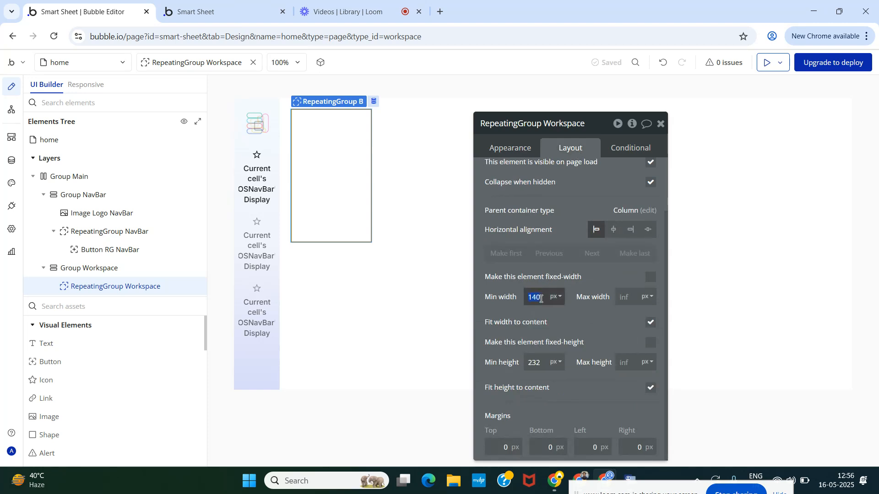
type("0")
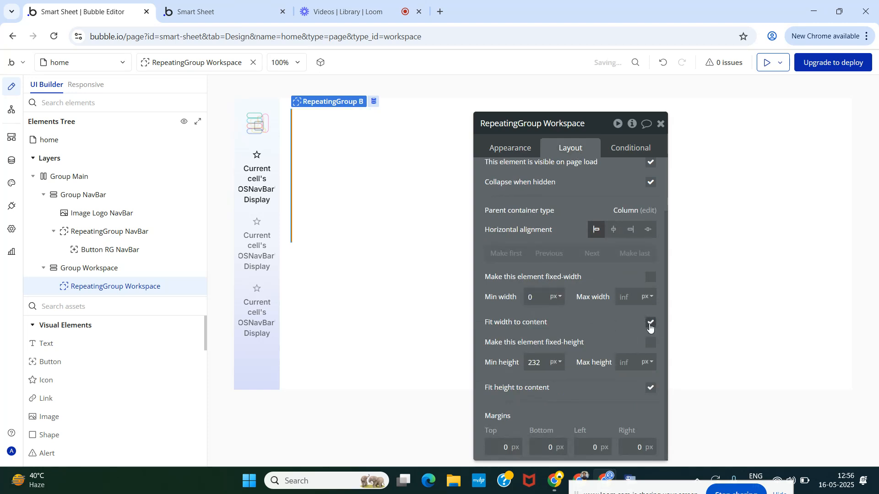
left_click(650, 324)
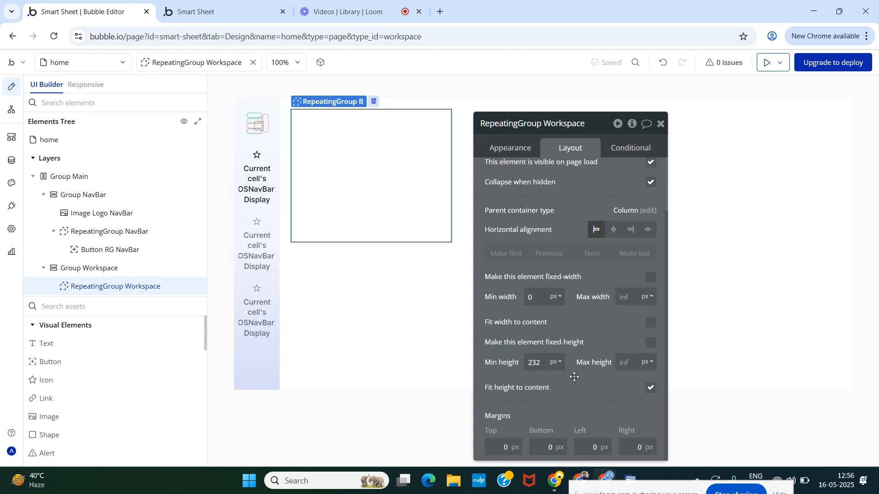
Step: Set RepeatingGroup Workspace's minimum height to 400 px and make the element fixed-height
double_click(535, 364)
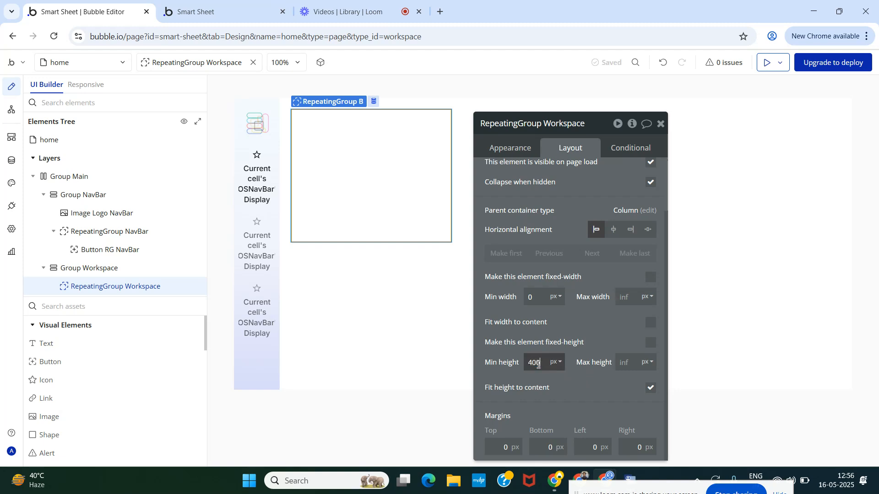
type("400")
left_click(650, 343)
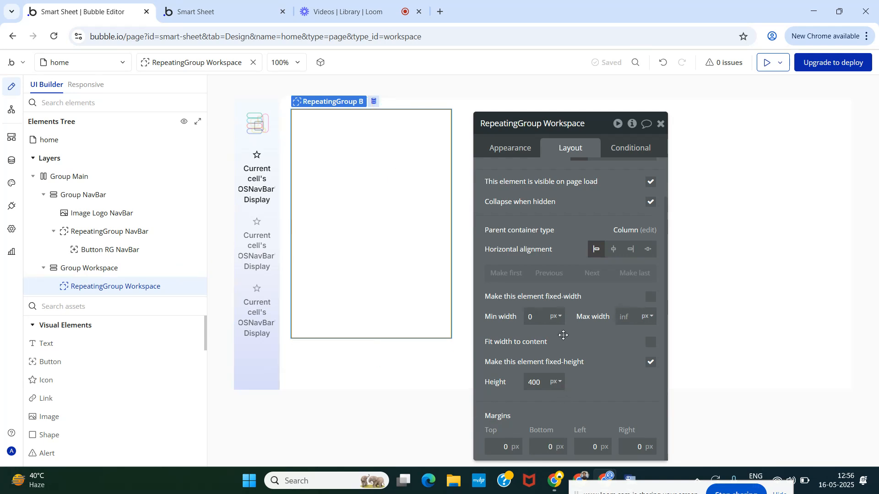
Step: Set the border roundness of RepeatingGroup Workspace to 16
left_click(505, 151)
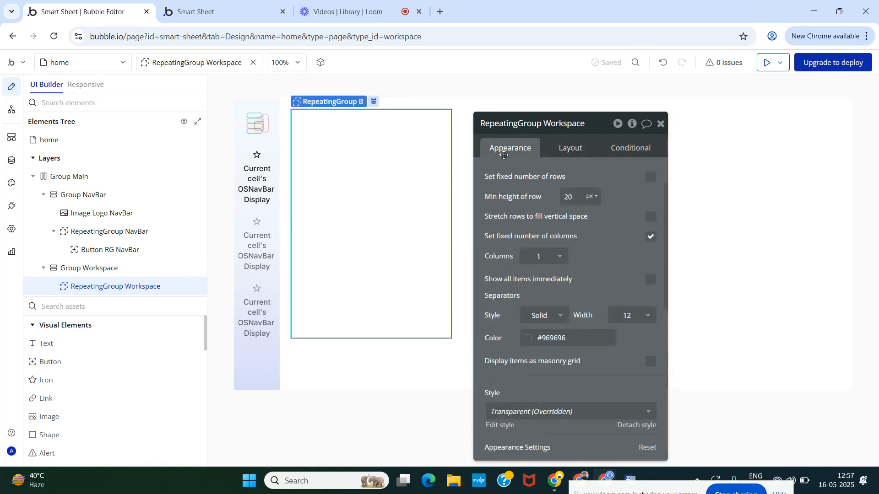
scroll(579, 320, "down", 4)
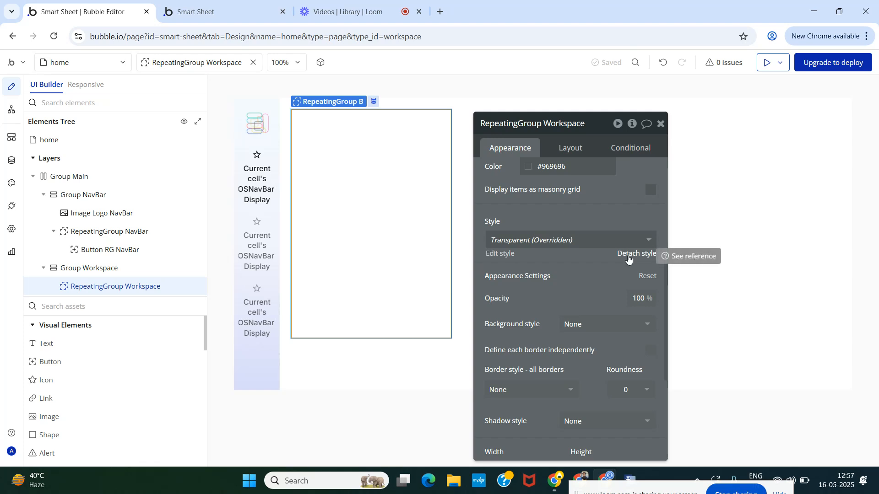
scroll(628, 259, "down", 3)
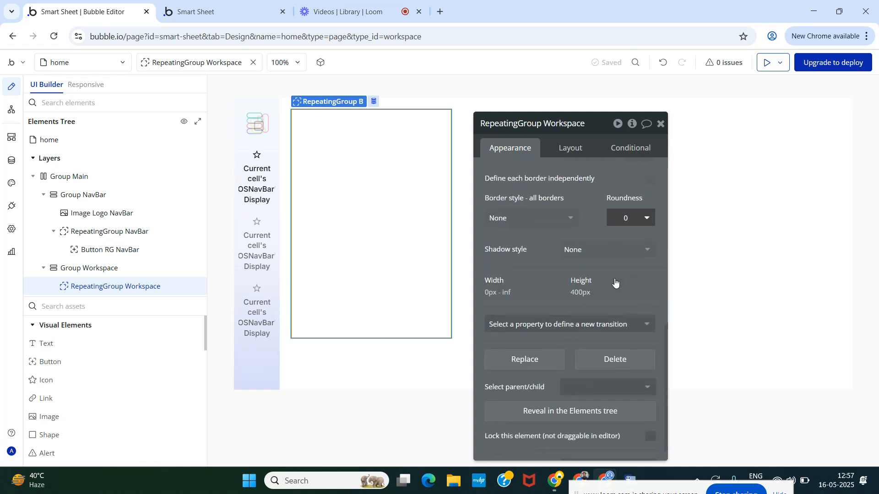
left_click(627, 218)
type("16")
left_click(588, 197)
Step: Apply a solid border in Gray 40 to all sides of RepeatingGroup Workspace
left_click(526, 218)
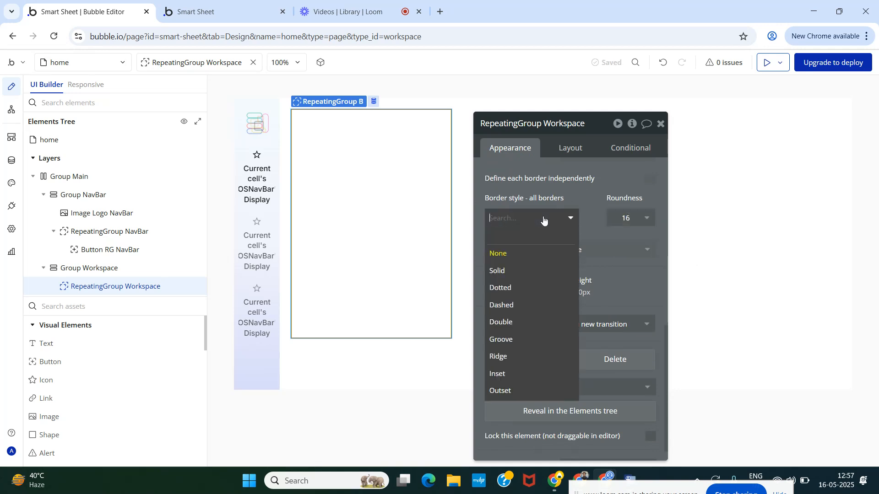
left_click(525, 271)
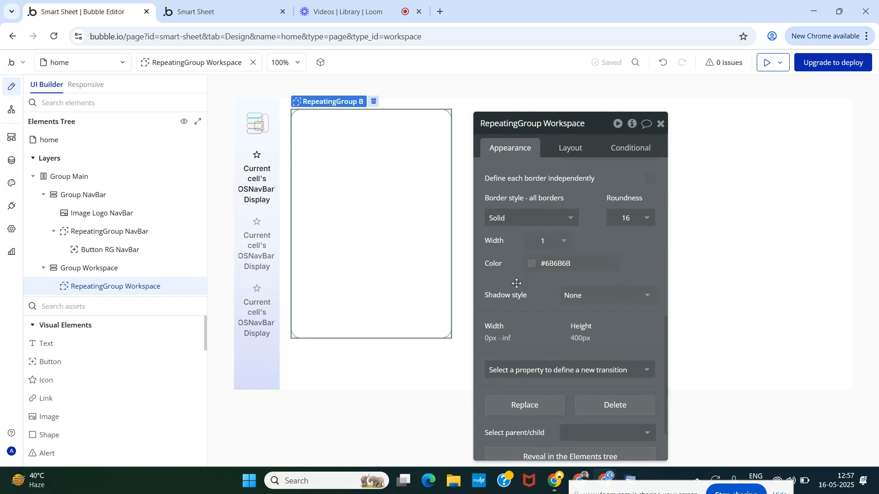
left_click(534, 269)
left_click(574, 455)
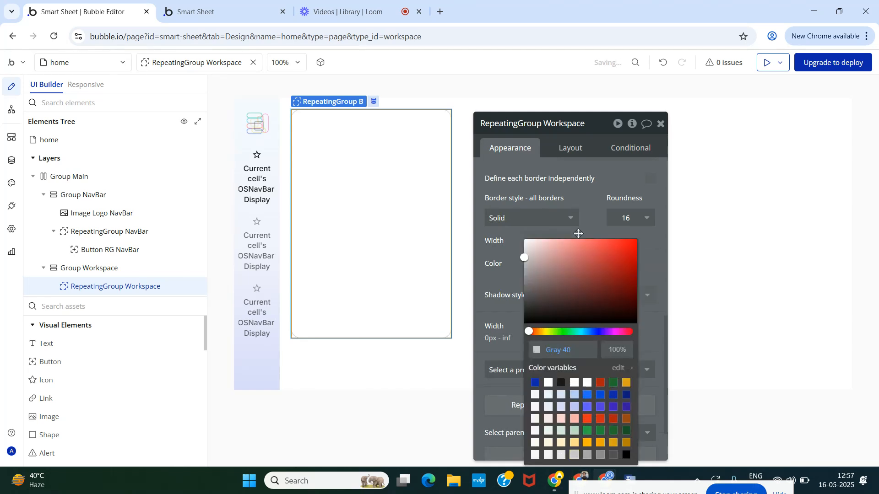
left_click(587, 201)
Step: Add an outset shadow to RepeatingGroup Workspace and set the box shadow color to Gray 40
left_click(578, 300)
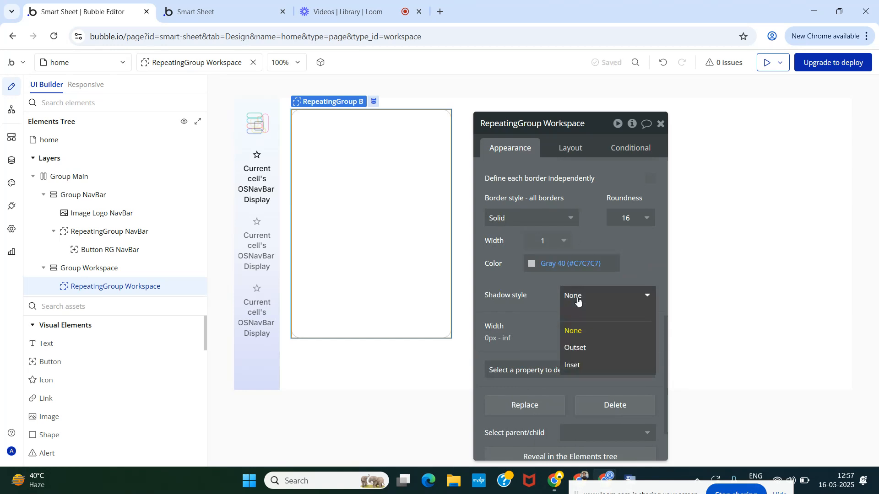
left_click(587, 347)
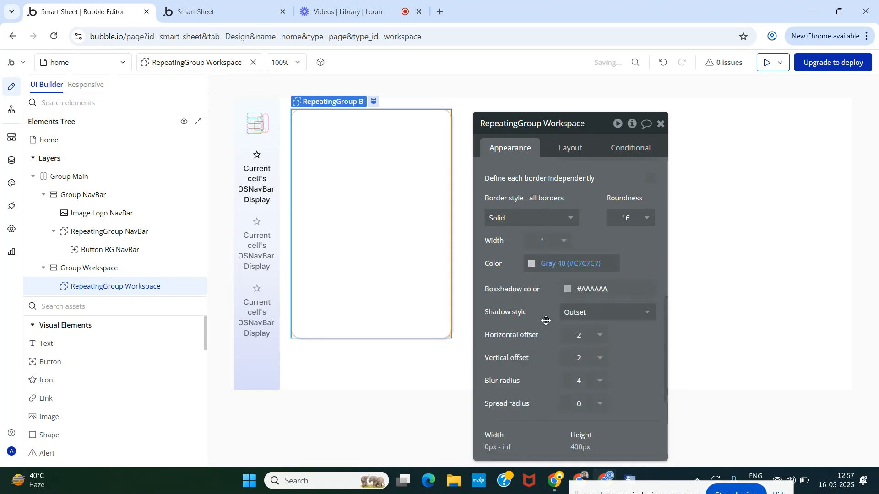
left_click(571, 290)
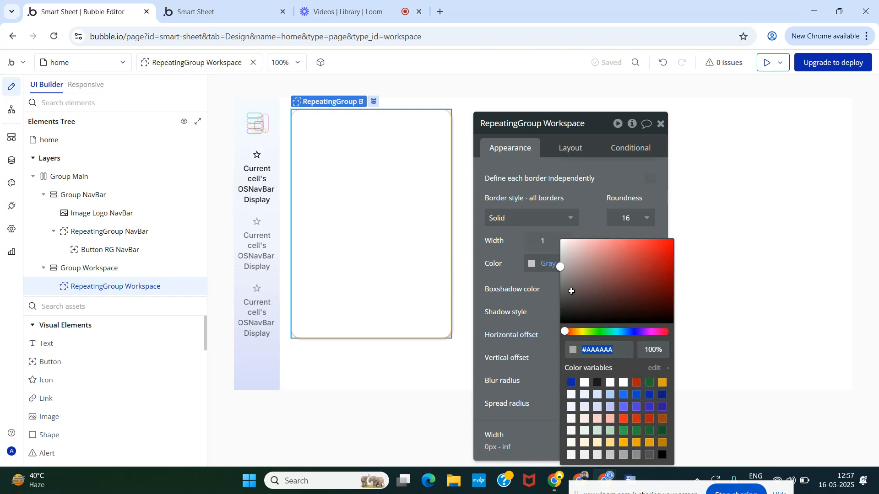
left_click(525, 315)
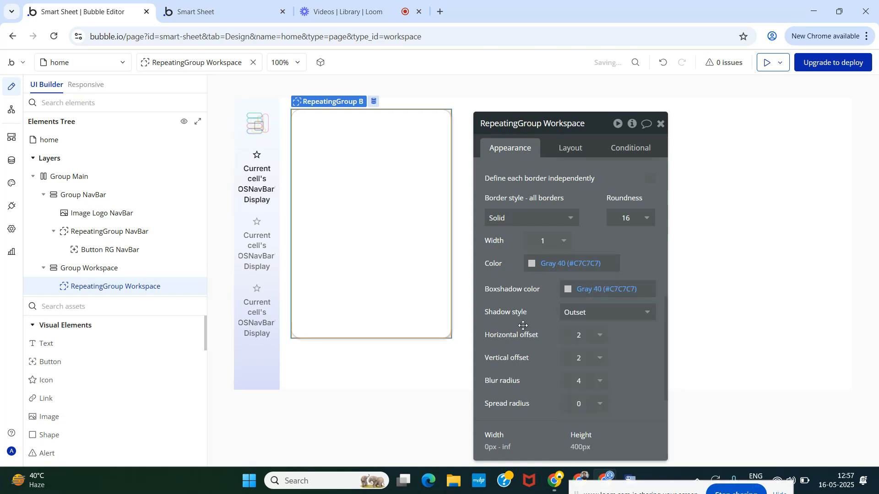
Step: Set the shadow's horizontal and vertical offsets to 0 and its blur radius to 8
left_click(577, 341)
left_click(581, 335)
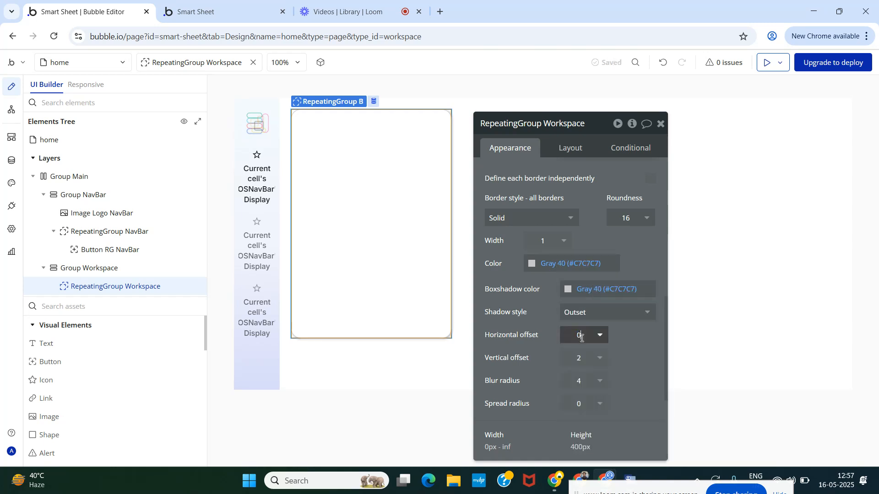
left_click(579, 358)
left_click(580, 358)
type("0")
left_click(580, 381)
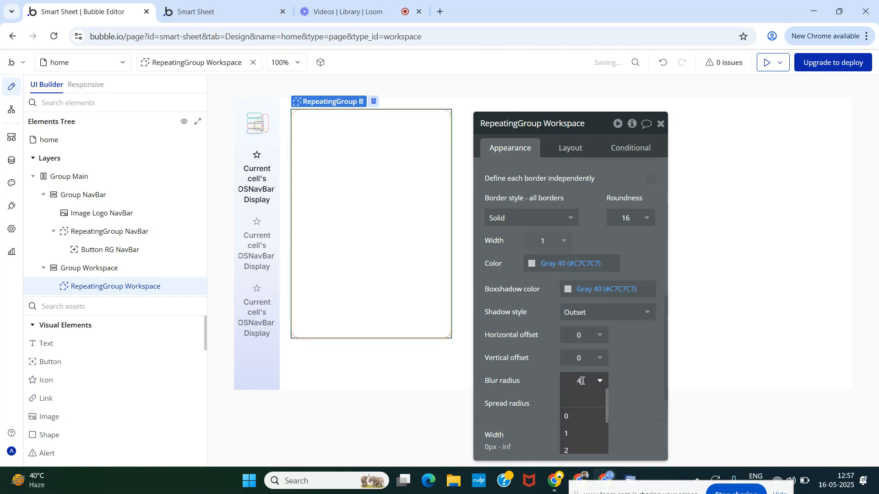
left_click(633, 380)
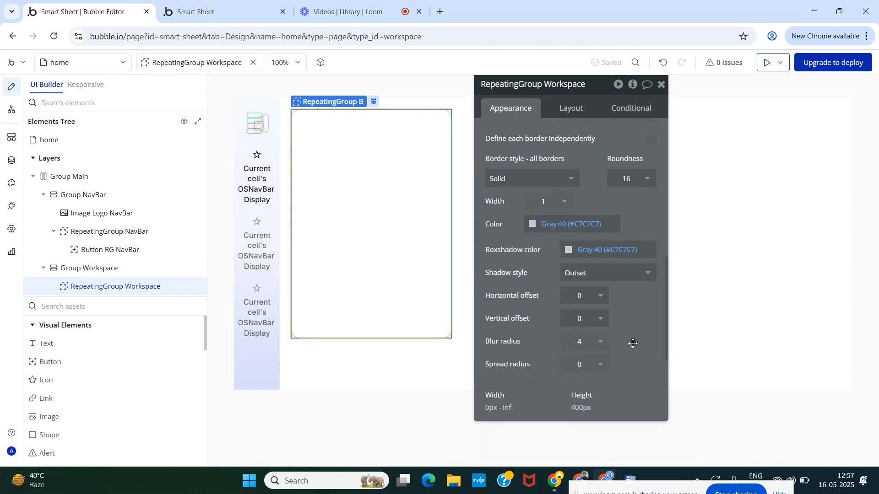
left_click(586, 340)
left_click(572, 419)
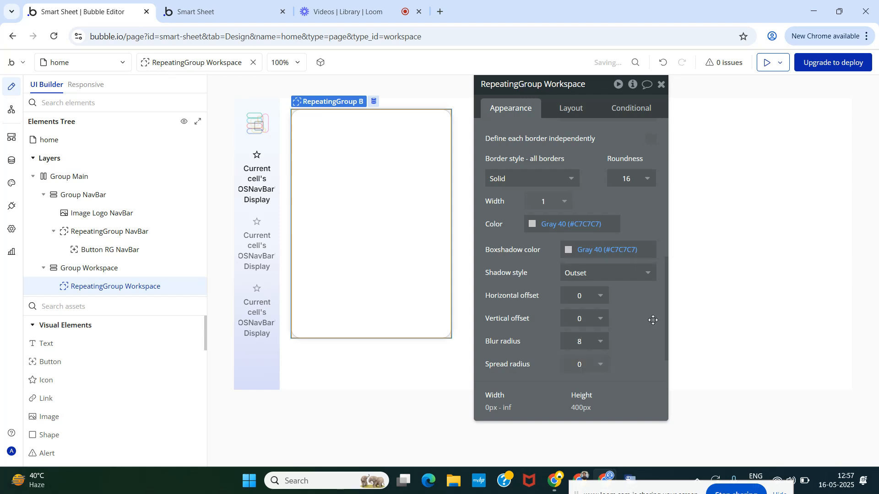
Step: Close RepeatingGroup Workspace's properties and reload the Smart Sheet preview page to check how the panel renders
scroll(528, 343, "down", 3)
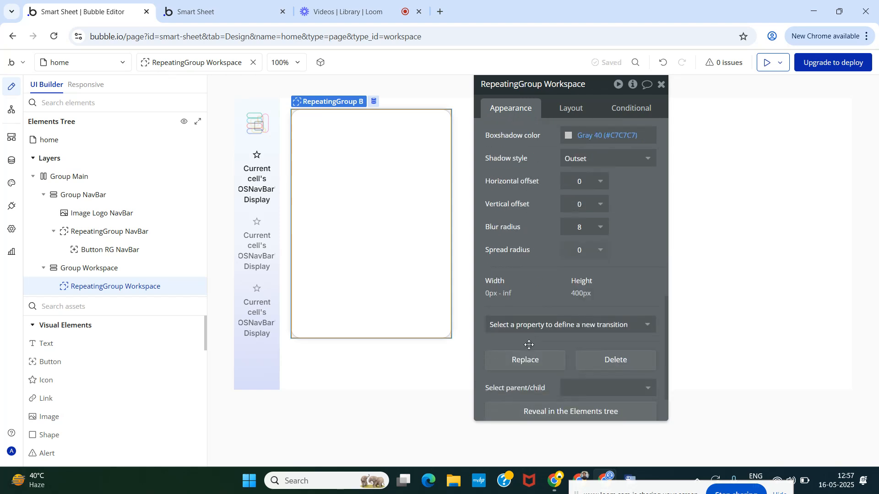
scroll(528, 343, "up", 8)
scroll(529, 344, "up", 3)
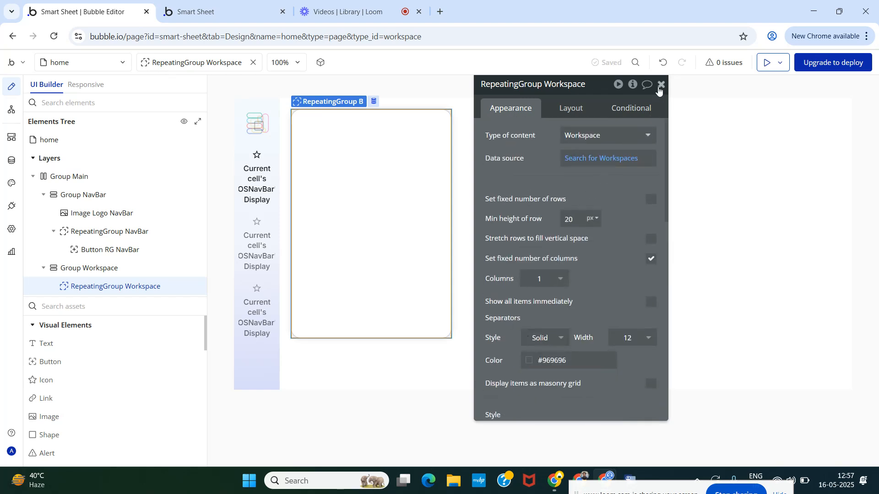
left_click(571, 108)
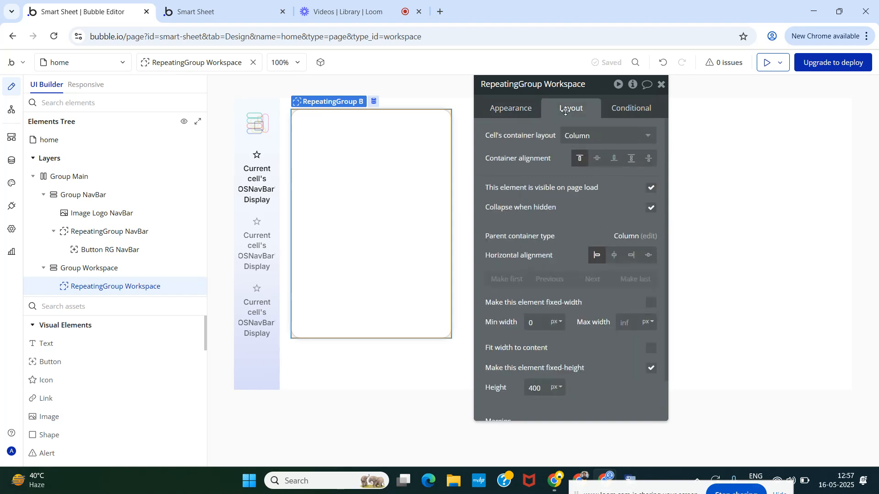
scroll(553, 308, "down", 1)
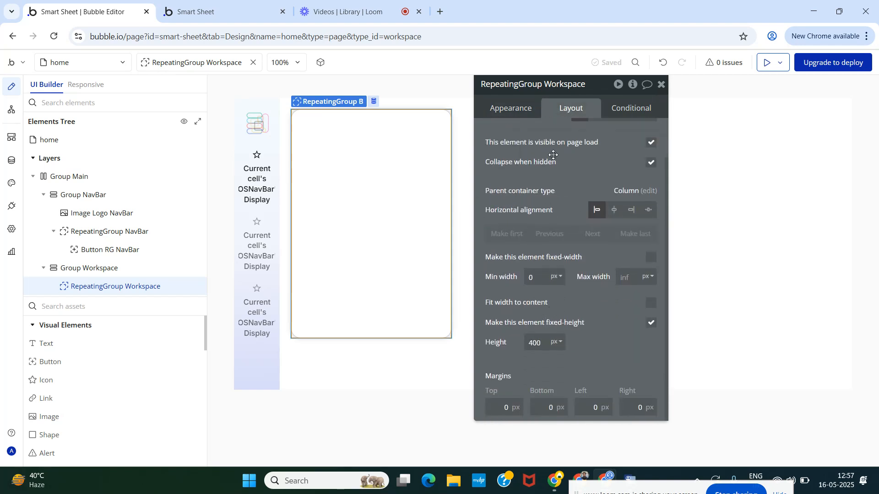
left_click(661, 85)
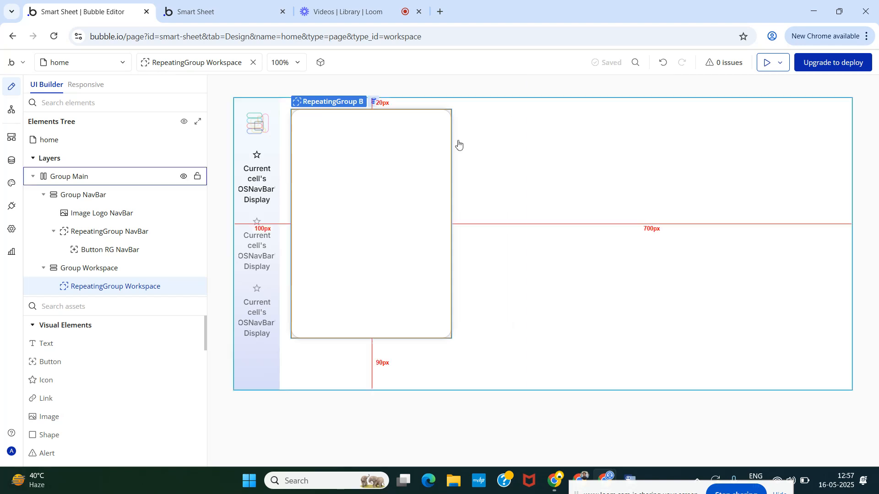
left_click(217, 6)
key("ctrl+r")
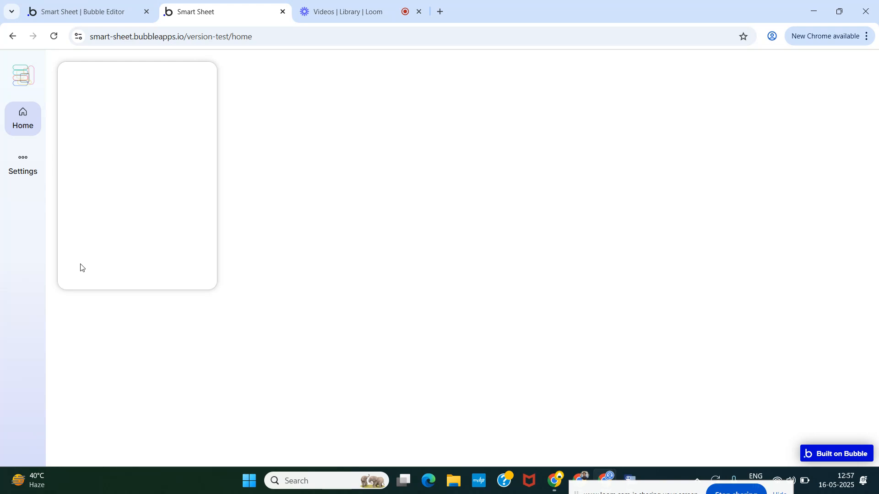
Step: Back in the Bubble editor, turn off fixed height and fit height to content for RepeatingGroup Workspace
left_click(104, 6)
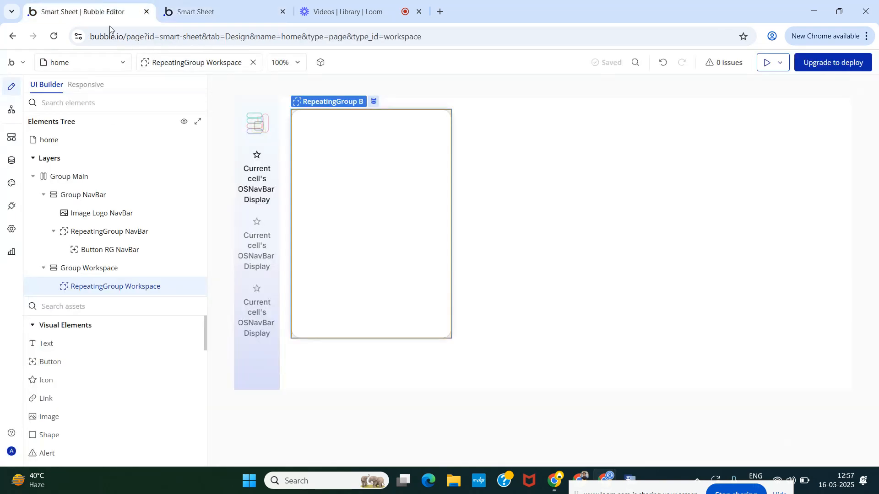
double_click(386, 205)
left_click(651, 327)
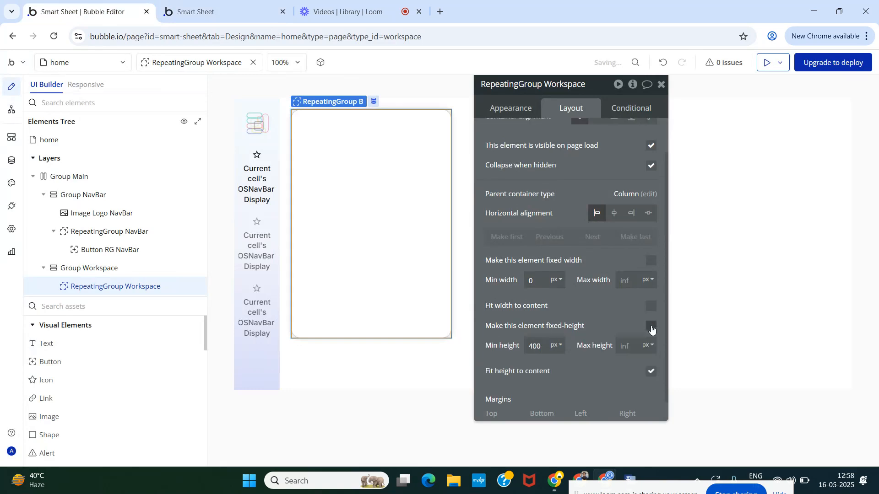
left_click(650, 372)
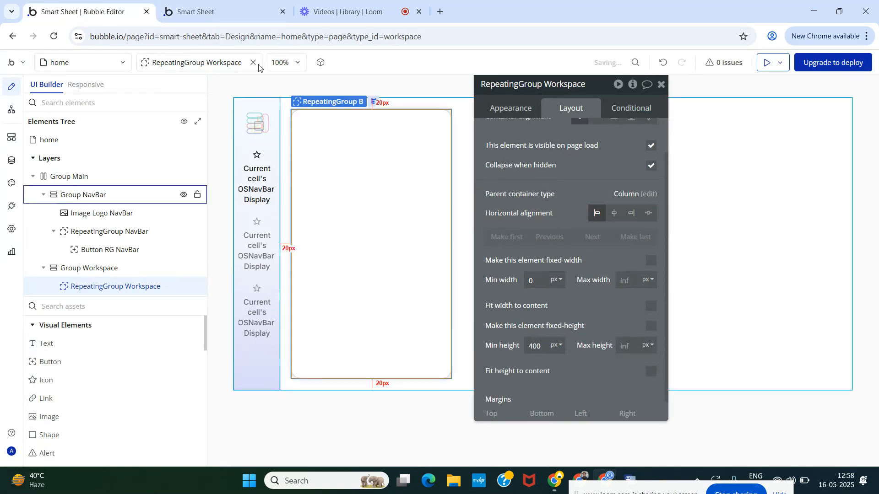
Step: Reload the Smart Sheet preview page to check the Workspace panel's height, and return to the Bubble editor
left_click(204, 11)
key("ctrl+r")
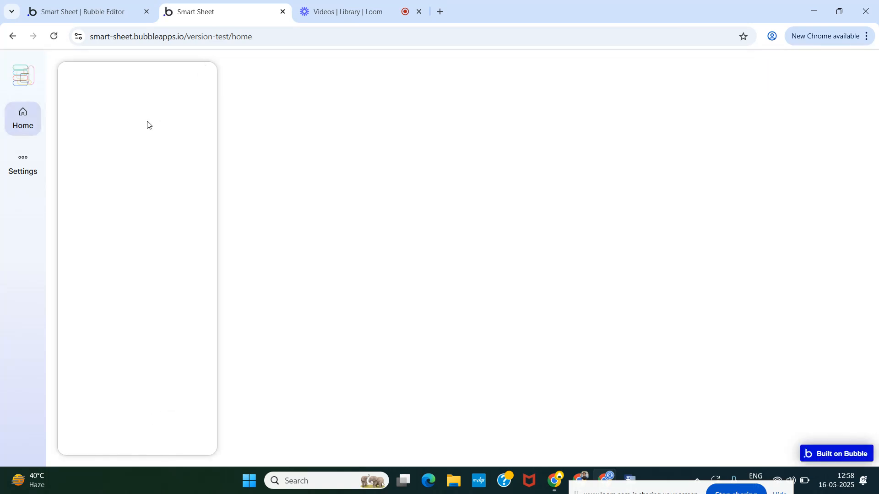
left_click(96, 2)
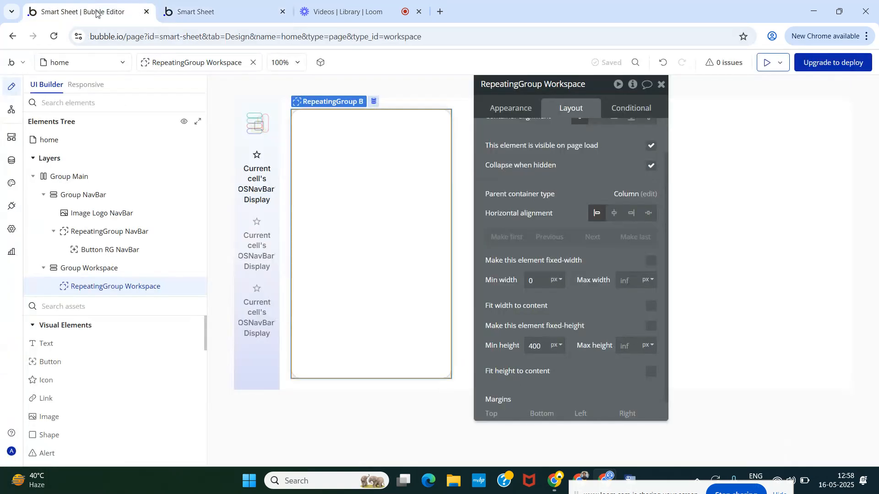
Step: Try a shadow blur radius of 4 on RepeatingGroup Workspace and refresh the Smart Sheet preview to check it
left_click(501, 112)
scroll(558, 301, "down", 8)
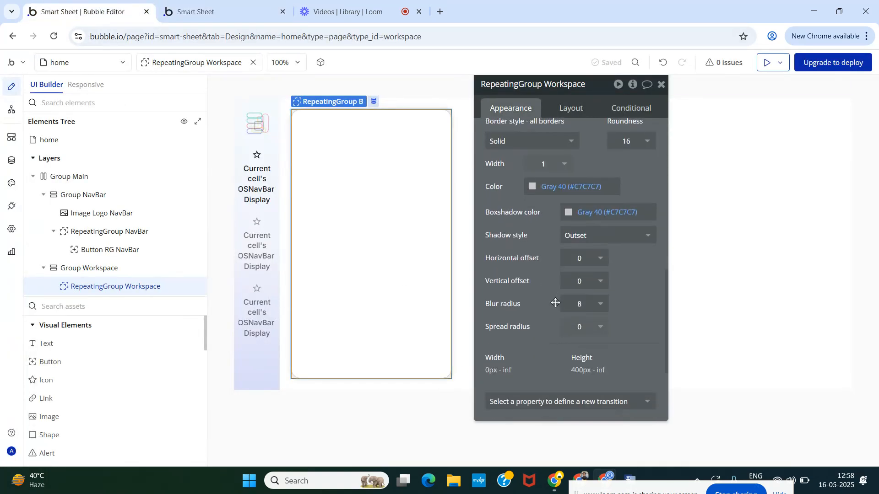
double_click(579, 306)
type("4")
left_click(638, 283)
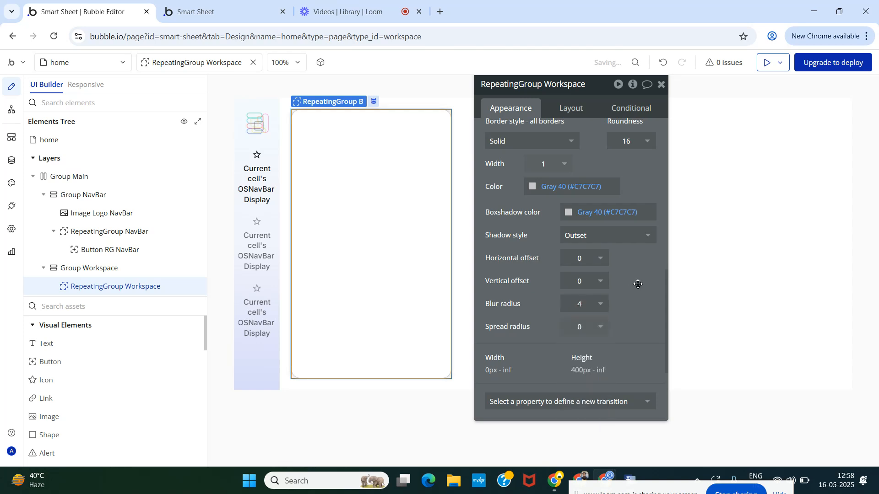
left_click(210, 6)
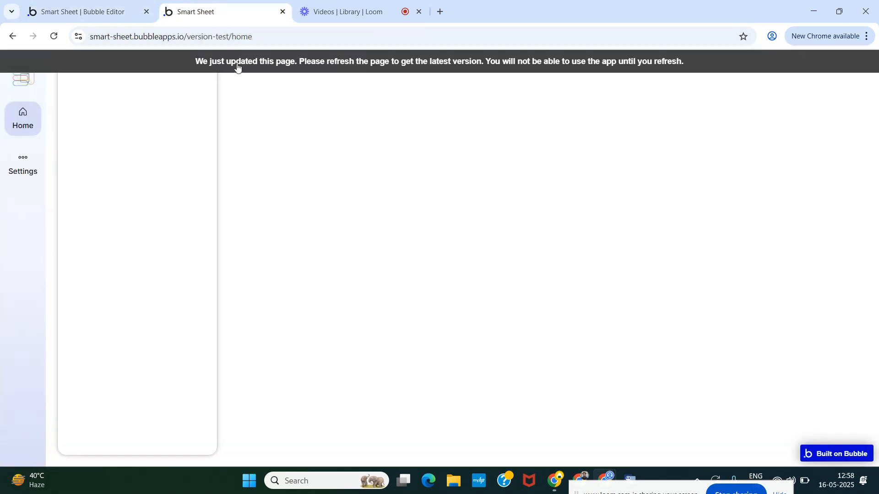
left_click(240, 62)
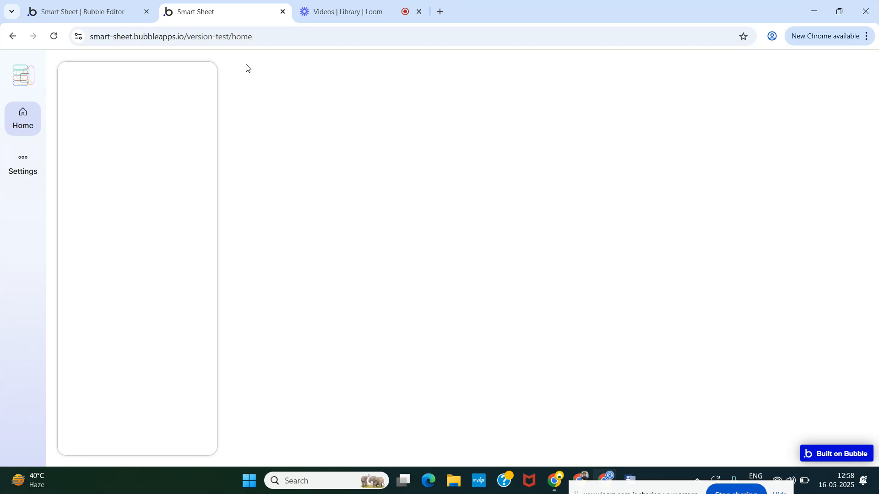
Step: Back in the Bubble editor, restore RepeatingGroup Workspace's shadow blur radius to 8 and refresh the Smart Sheet preview
left_click(109, 12)
double_click(578, 303)
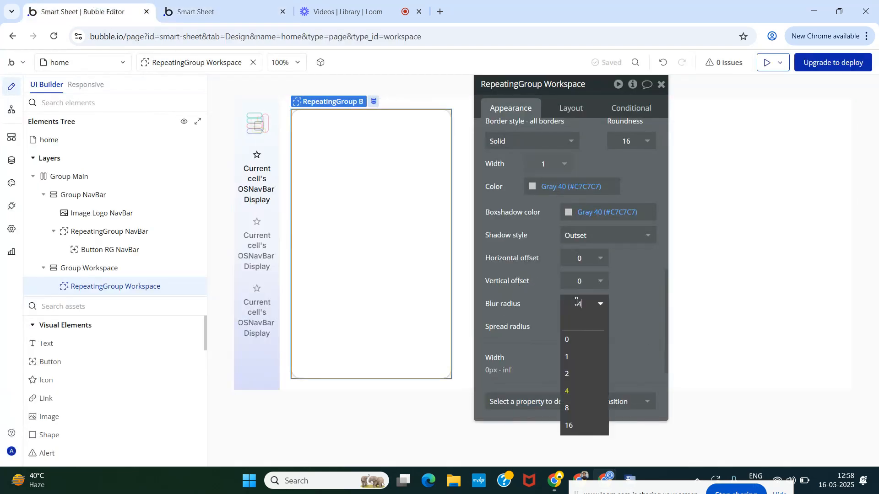
type("8")
left_click(630, 288)
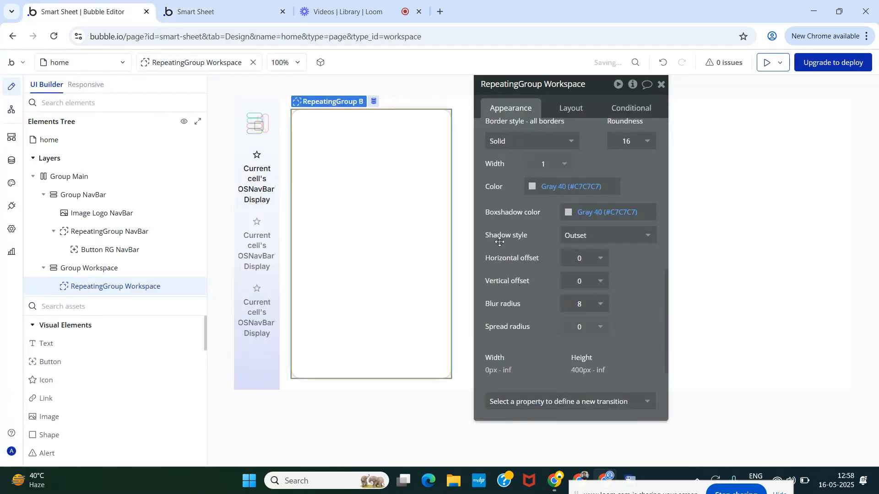
left_click(179, 9)
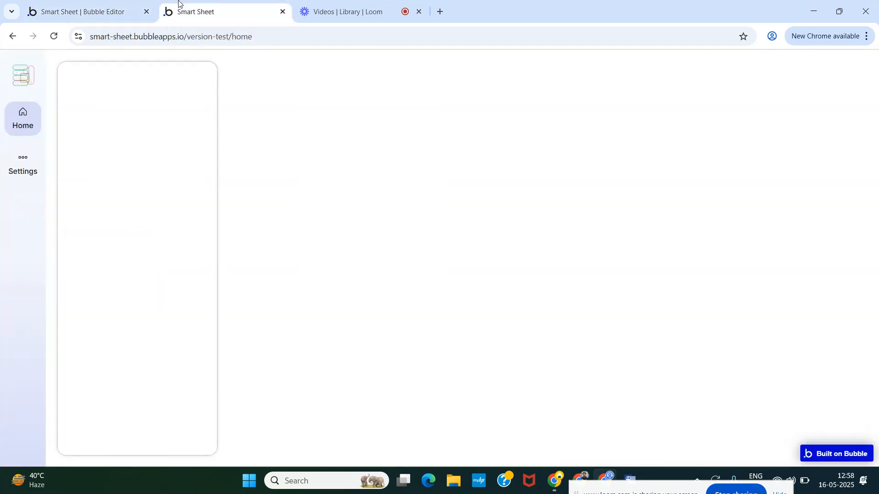
left_click(224, 62)
Step: Back in the Bubble editor, add a new group and nest it inside RepeatingGroup Workspace
left_click(88, 2)
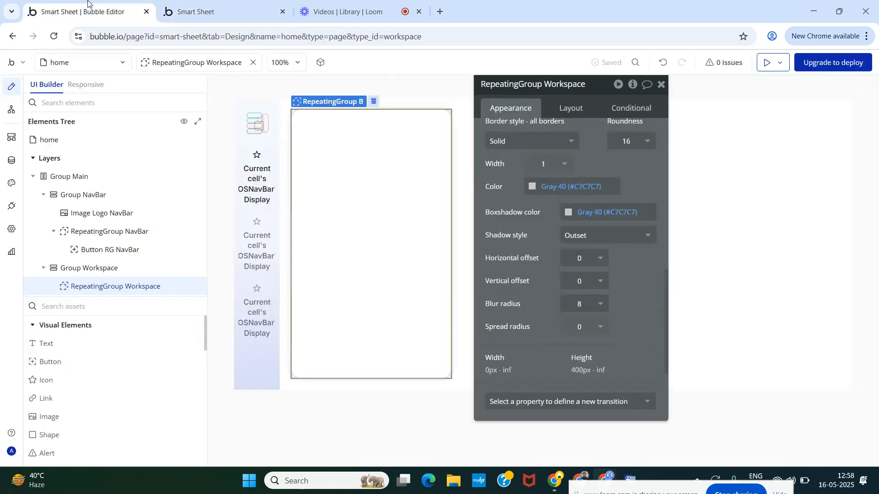
left_click(101, 305)
type("Gr")
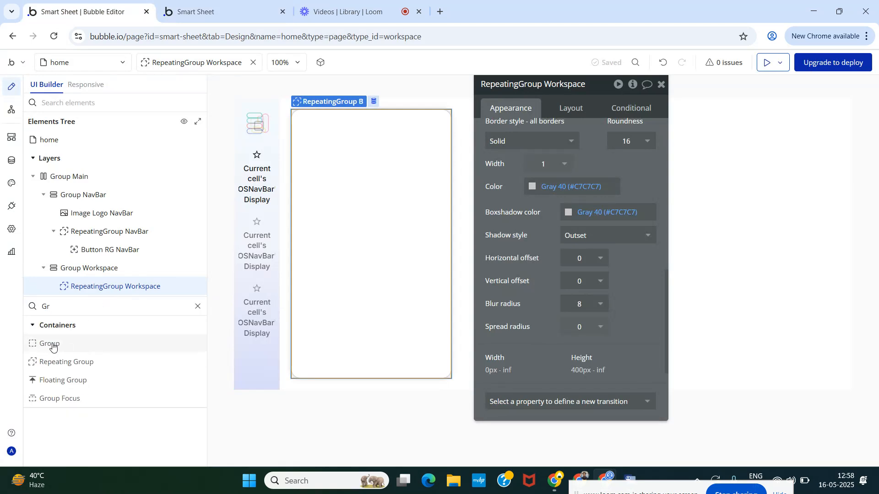
left_click_drag(58, 344, 353, 197)
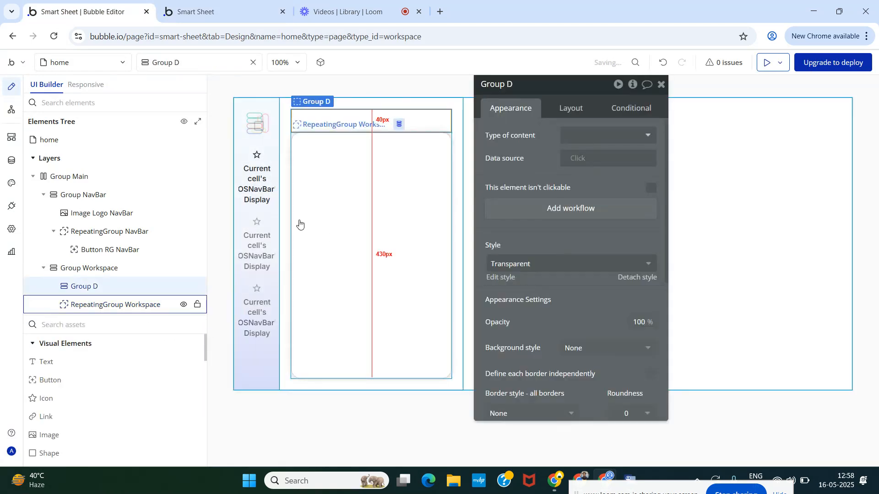
left_click_drag(72, 292, 92, 301)
left_click(52, 287)
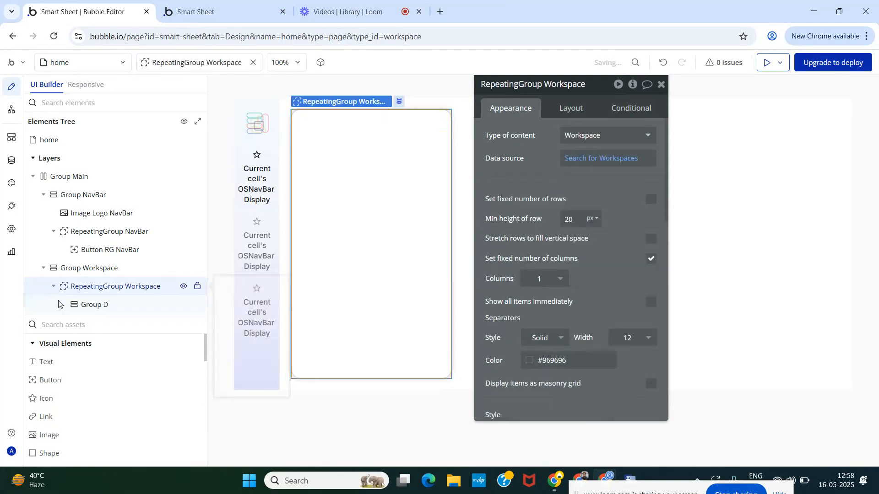
Step: Rename the new group inside RepeatingGroup Workspace as Group RG Workspace
left_click(100, 305)
left_click(523, 83)
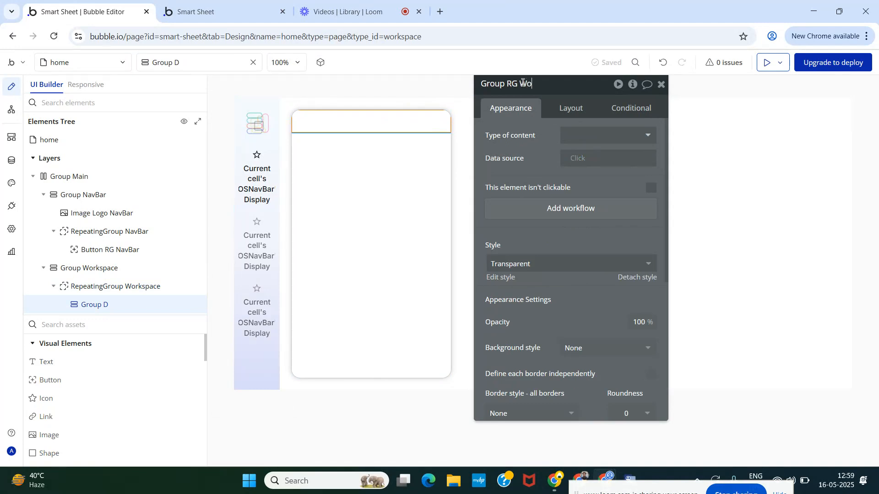
type("RG Workspace")
key("Return")
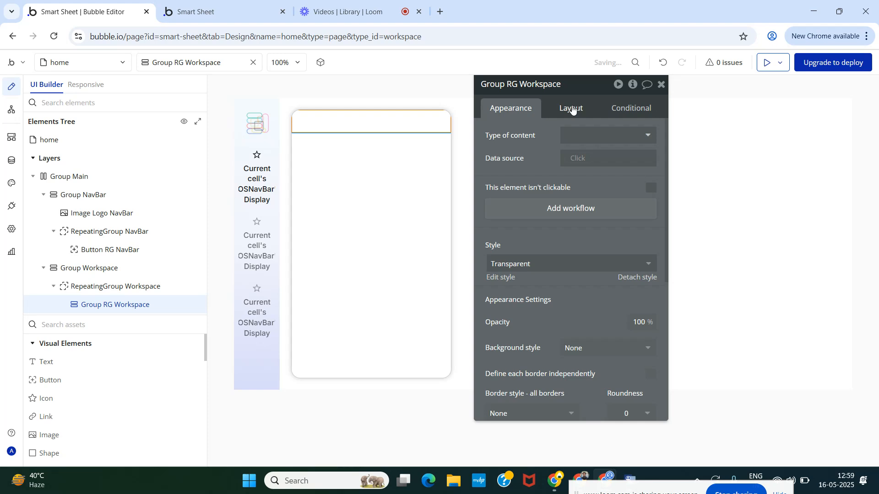
Step: Set Group RG Workspace's top, bottom, left and right margins to 6 px
scroll(551, 240, "down", 4)
scroll(551, 240, "up", 4)
left_click(571, 108)
scroll(539, 235, "down", 4)
scroll(540, 235, "up", 4)
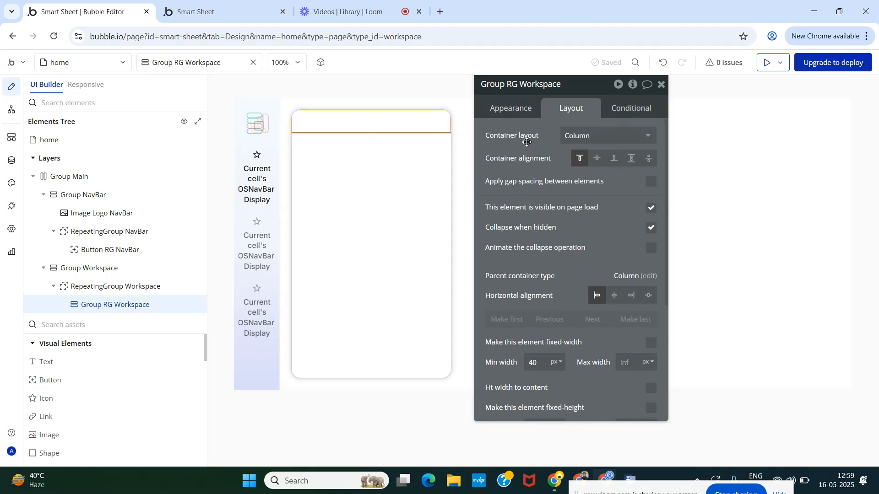
scroll(537, 173, "down", 4)
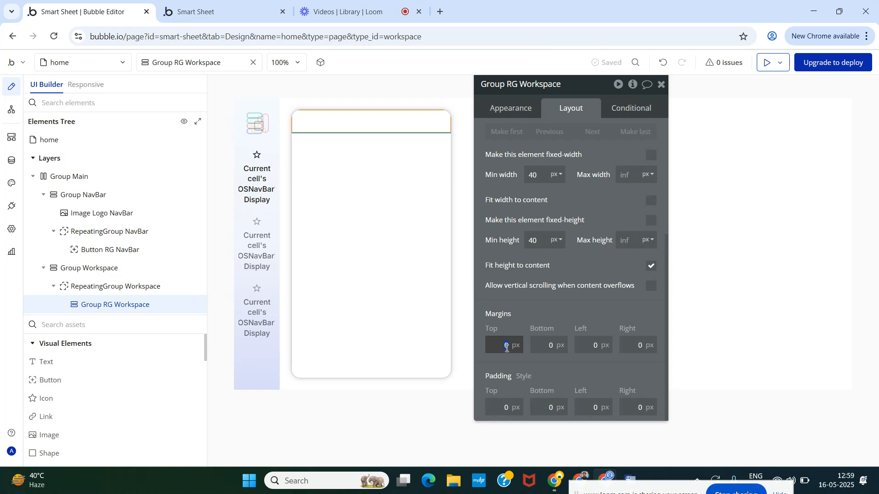
type("6")
left_click(551, 345)
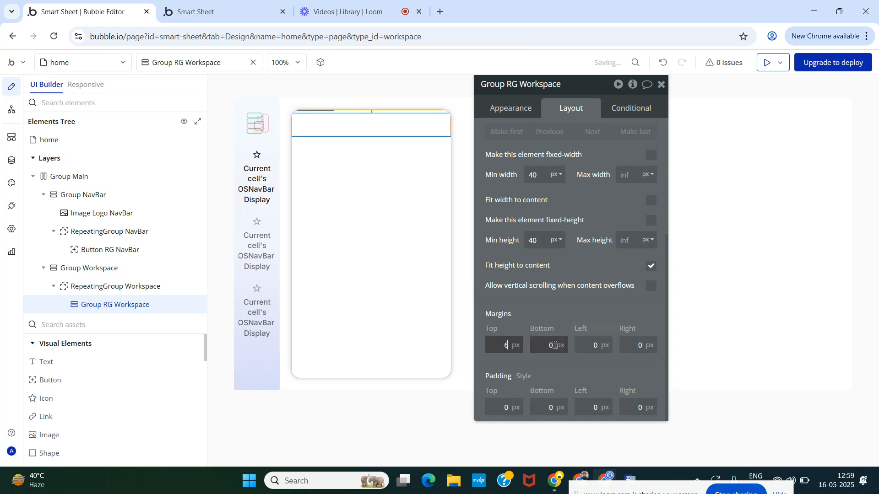
type("6")
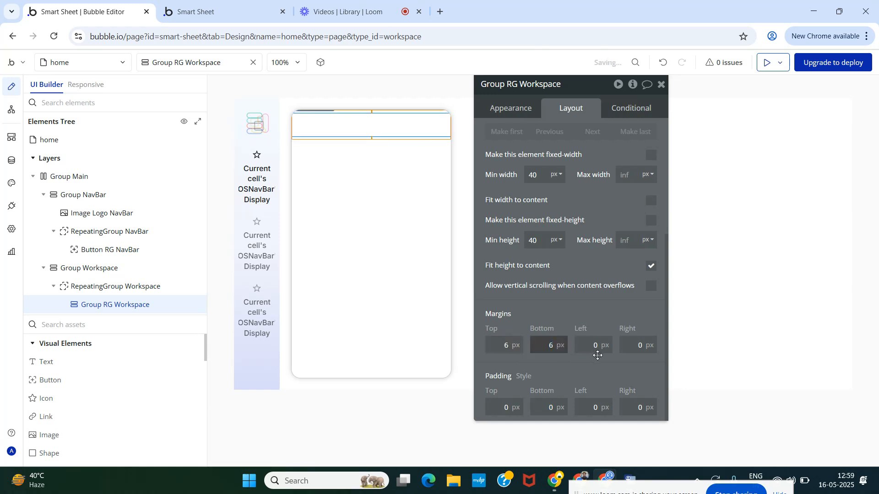
left_click(600, 345)
type("6")
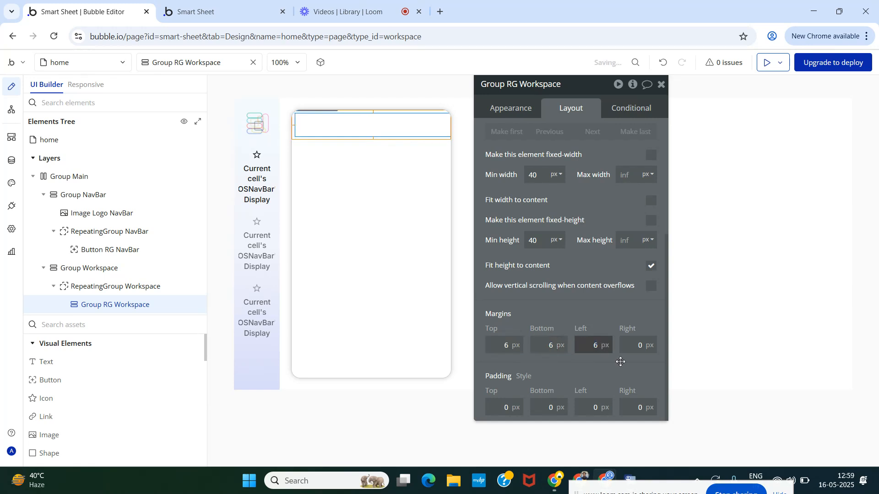
left_click(624, 352)
type("6")
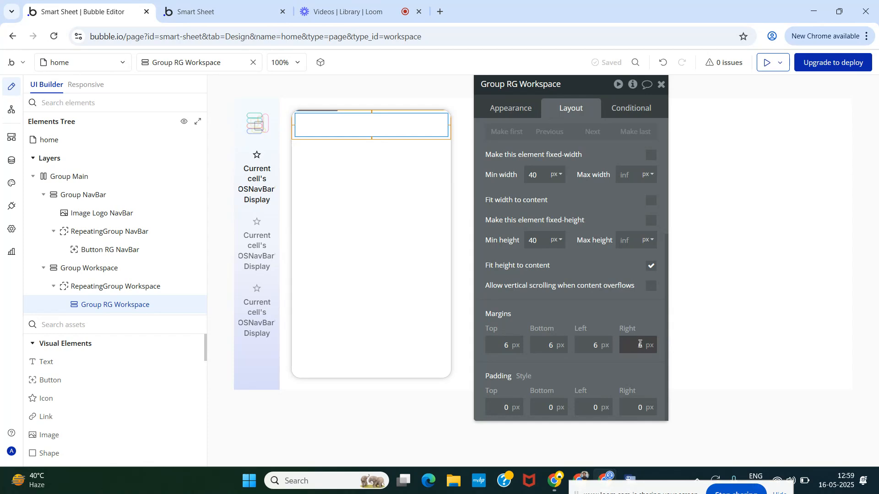
Step: Set the margins on all four sides of Group RG Workspace to 8 px
type("8")
double_click(595, 346)
type("8")
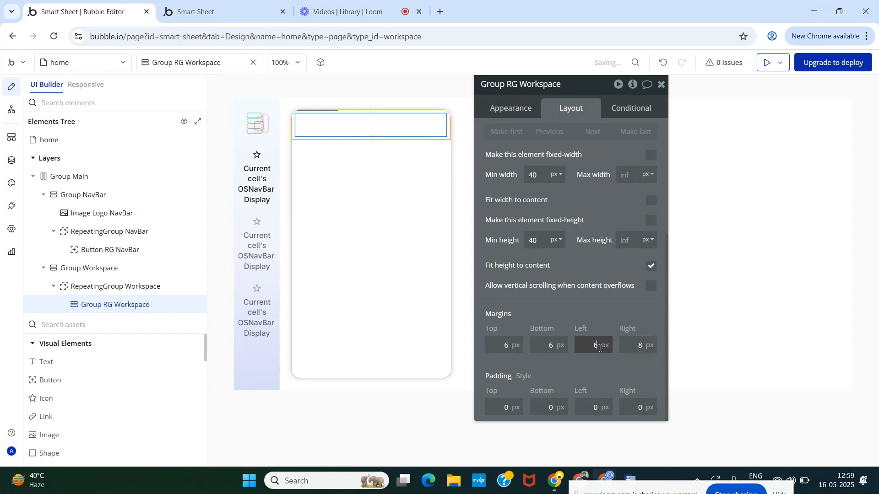
left_click(552, 346)
type("8")
left_click(510, 347)
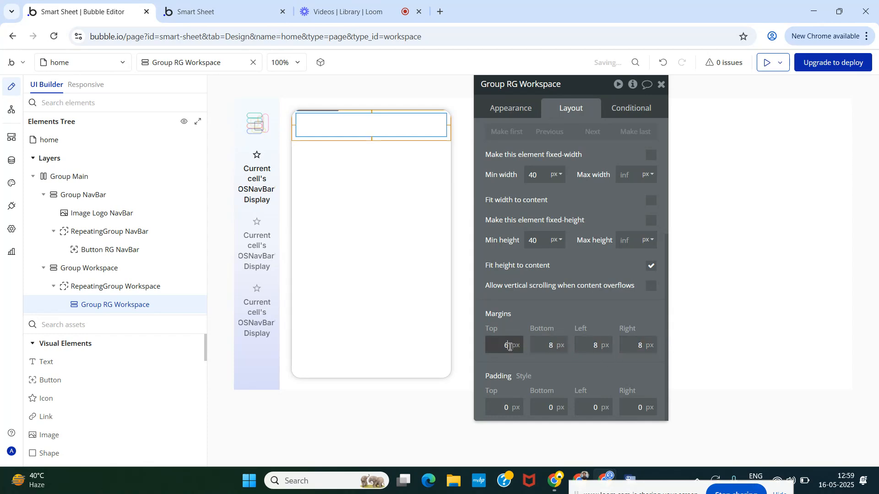
left_click(539, 315)
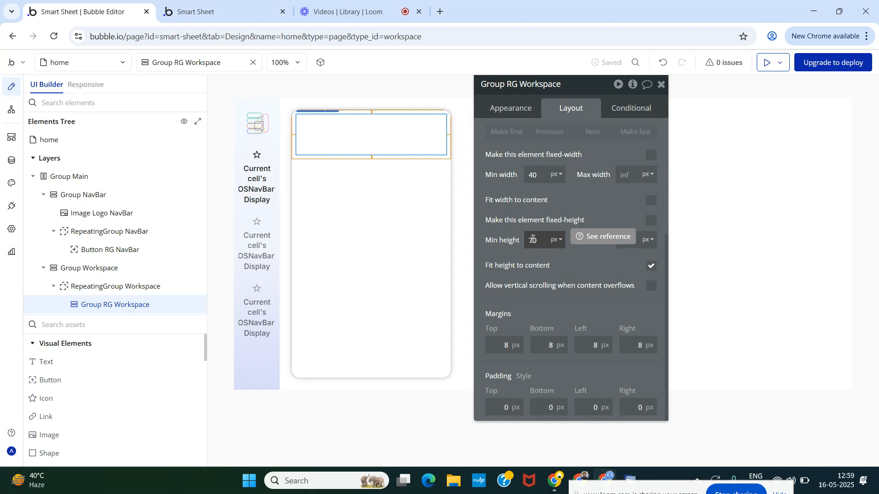
Step: Set Group RG Workspace's minimum height to 60 px and make the element fixed-height
double_click(539, 237)
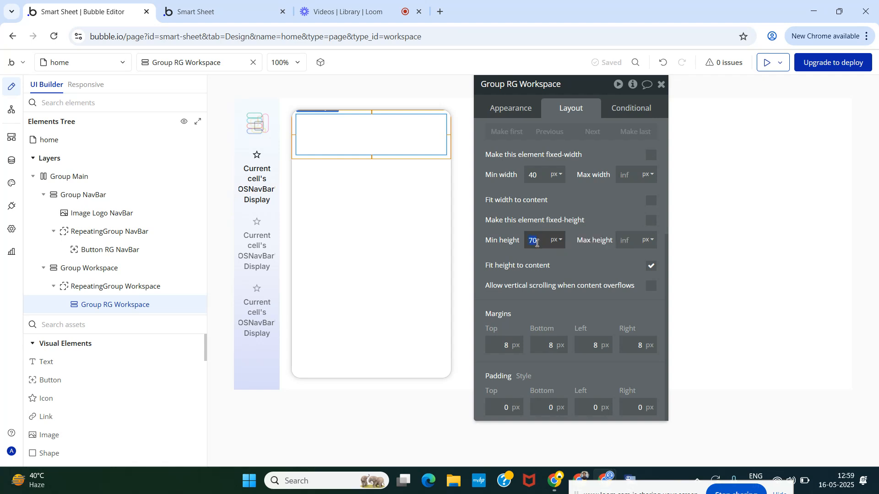
left_click(559, 217)
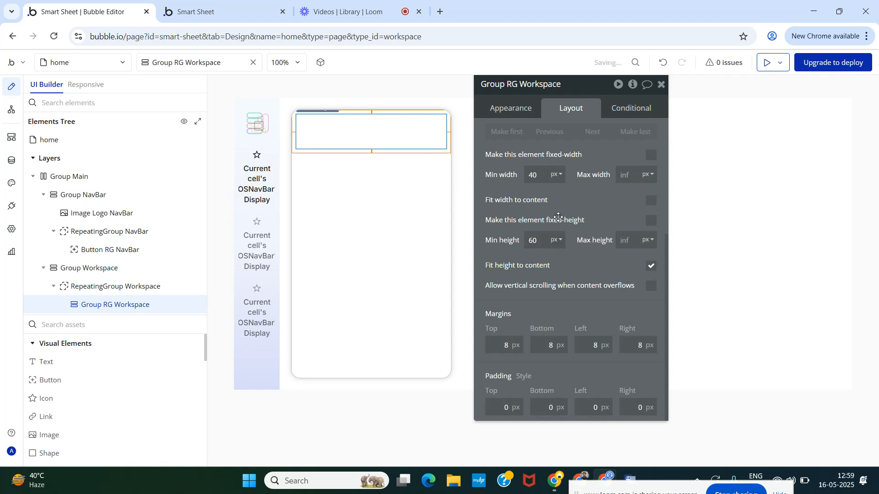
scroll(580, 292, "up", 4)
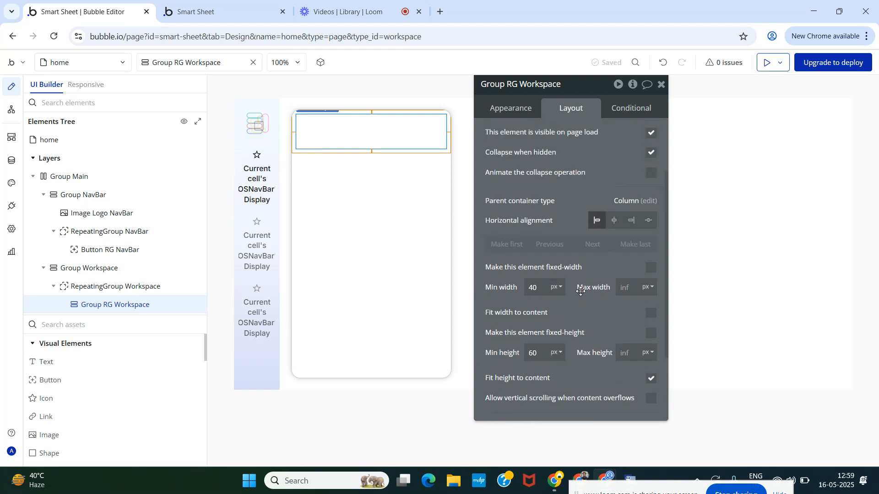
scroll(581, 292, "down", 3)
scroll(581, 291, "up", 3)
scroll(581, 292, "down", 2)
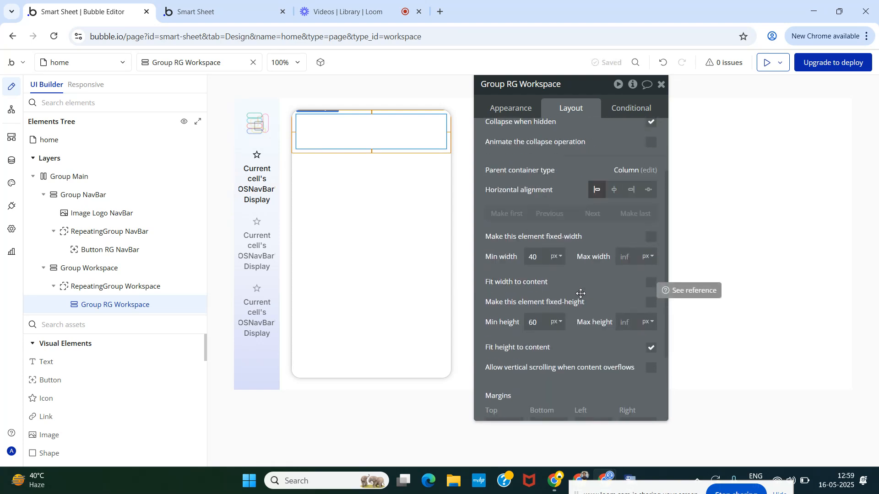
scroll(580, 291, "up", 1)
scroll(580, 293, "down", 1)
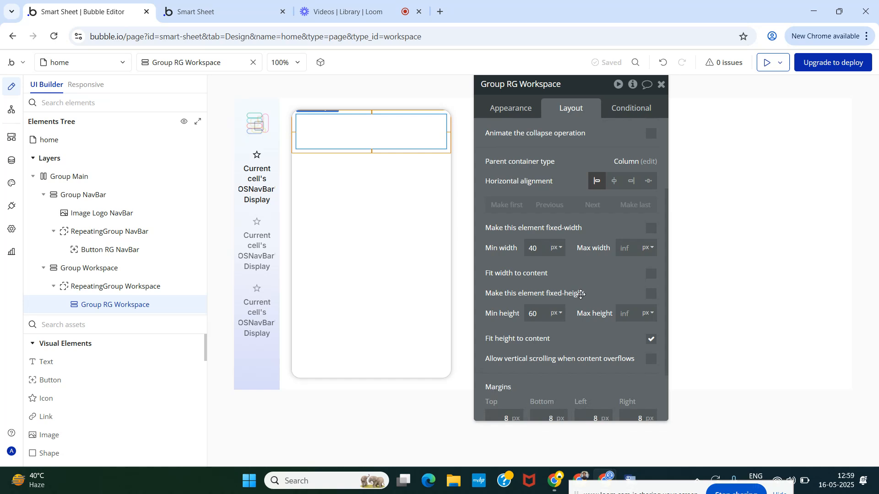
left_click(650, 294)
scroll(625, 295, "down", 1)
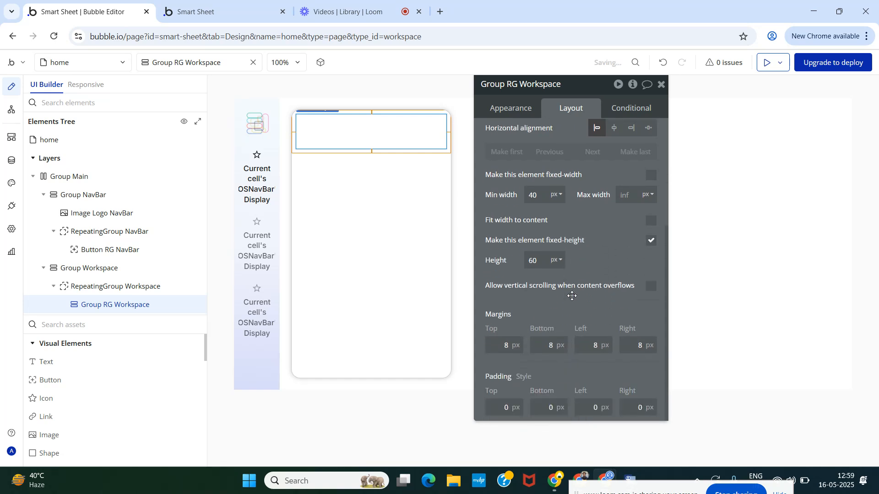
scroll(572, 284, "up", 3)
Step: Check the Smart Sheet preview page and, in the Bubble editor, give Group RG Workspace a solid border on all sides
left_click(521, 108)
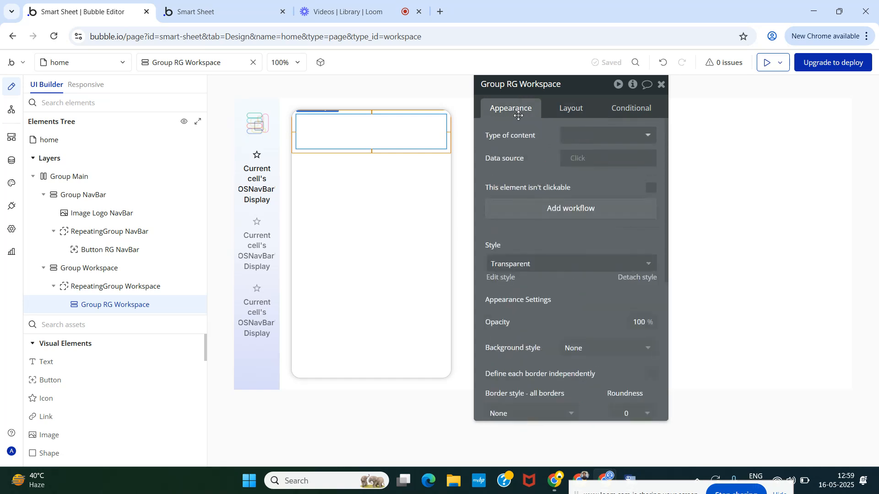
scroll(527, 215, "down", 5)
scroll(529, 235, "up", 5)
scroll(548, 246, "down", 3)
left_click(180, 68)
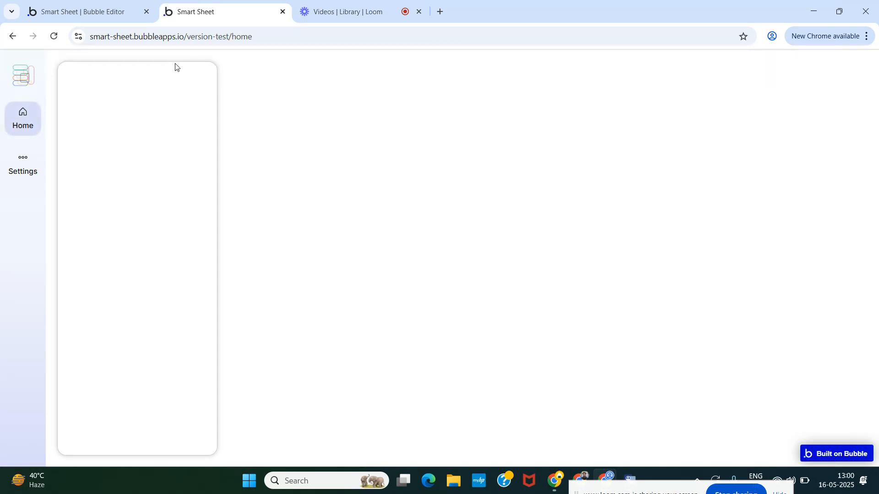
left_click(84, 4)
left_click(204, 4)
left_click(102, 6)
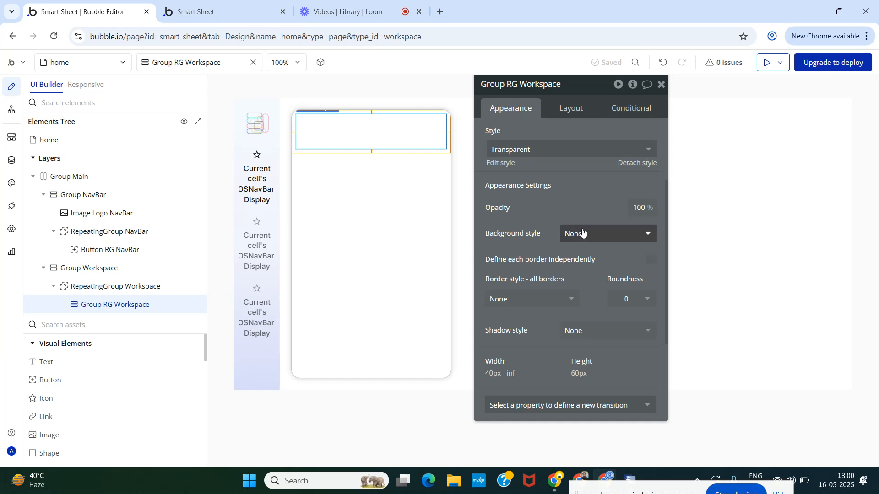
left_click(546, 303)
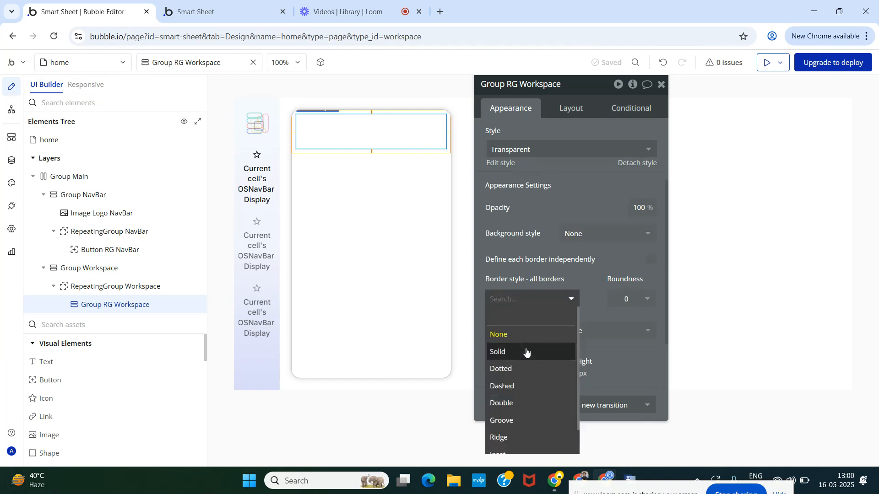
left_click(526, 352)
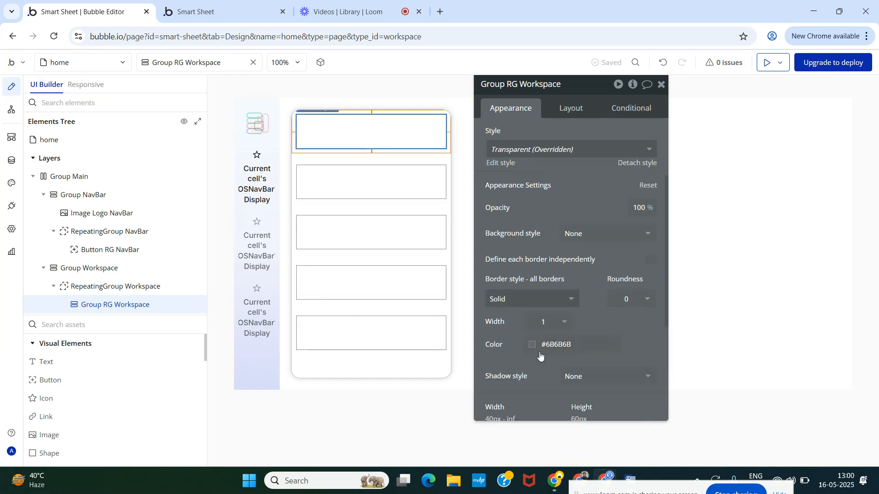
Step: Set the border roundness of Group RG Workspace to 8
left_click(632, 298)
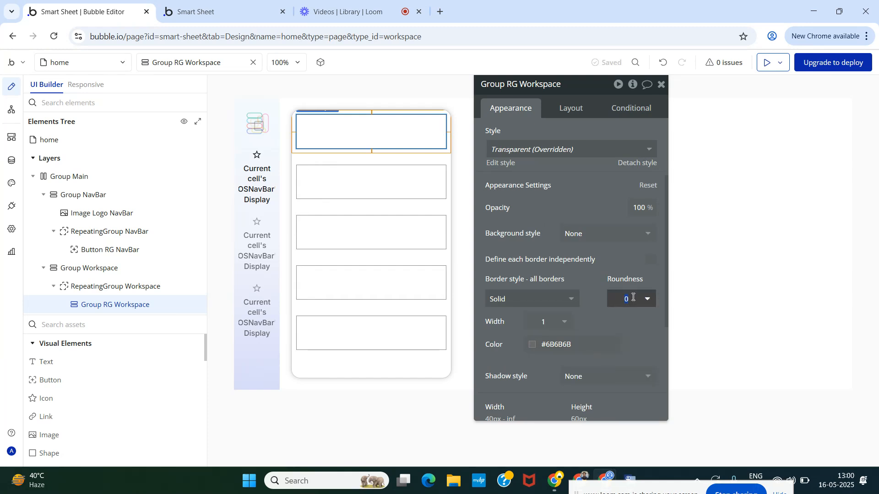
type("8")
left_click(615, 256)
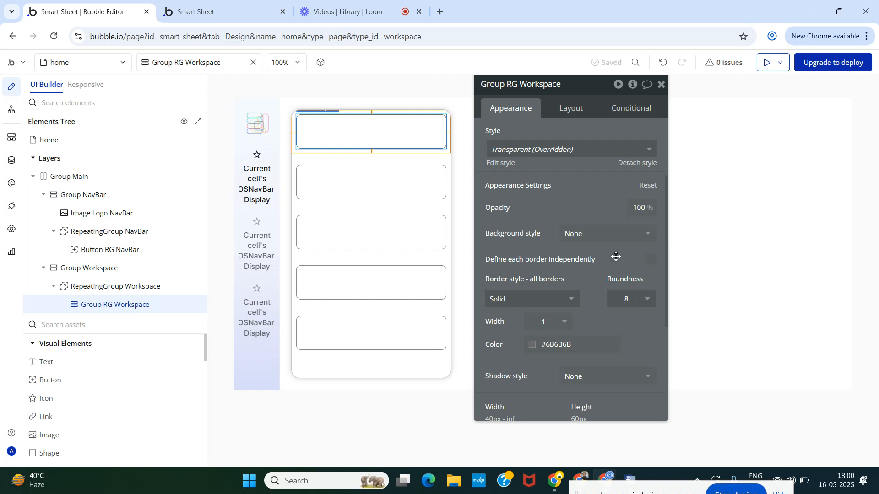
scroll(587, 232, "up", 3)
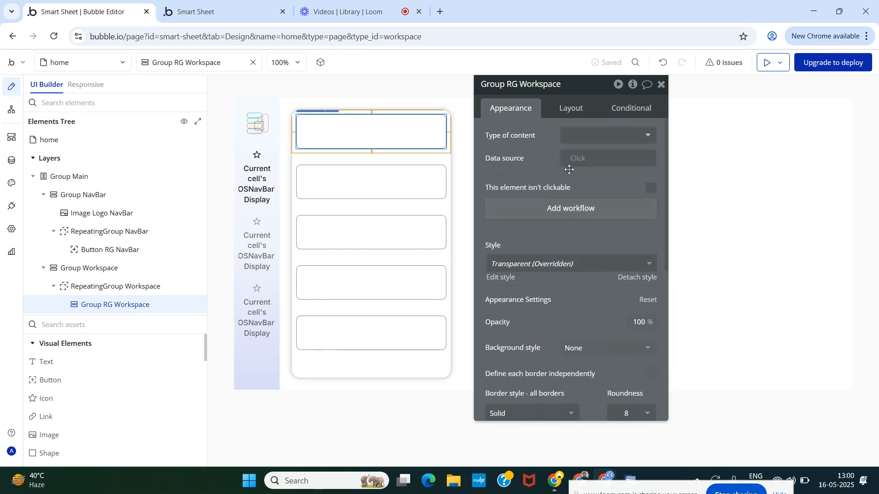
Step: Set the separator style of RepeatingGroup Workspace to None
left_click(103, 289)
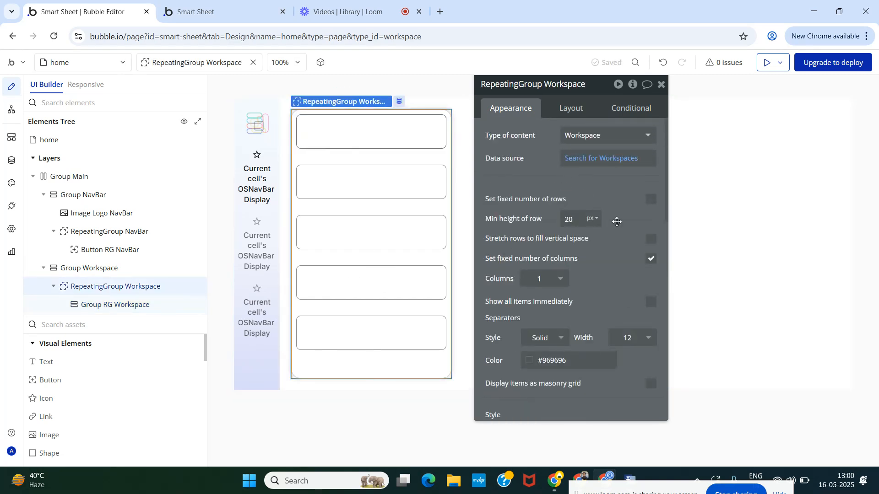
scroll(609, 306, "down", 1)
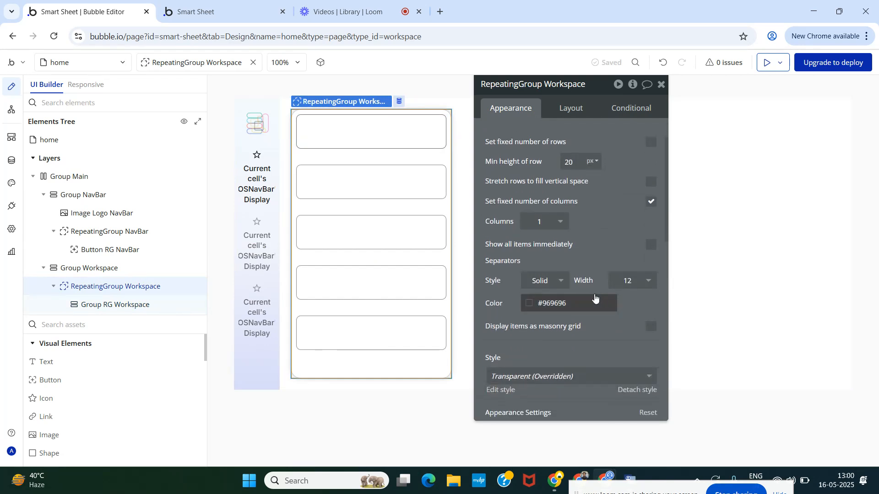
left_click(554, 282)
left_click(541, 312)
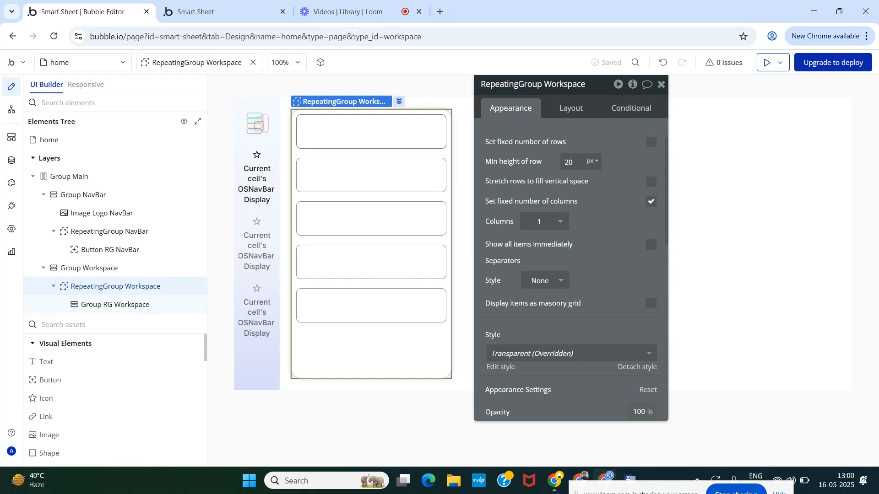
Step: Set the bottom margin of Group RG Workspace to 0 px
left_click(121, 304)
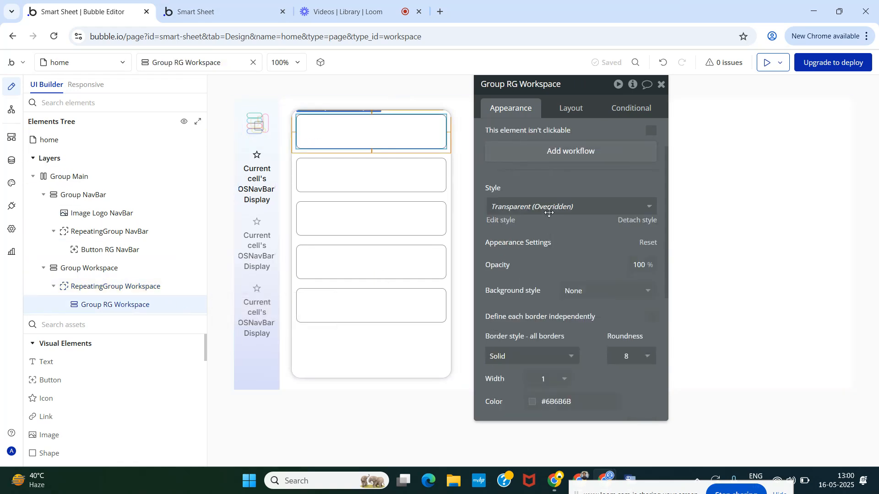
left_click(558, 115)
scroll(542, 302, "down", 3)
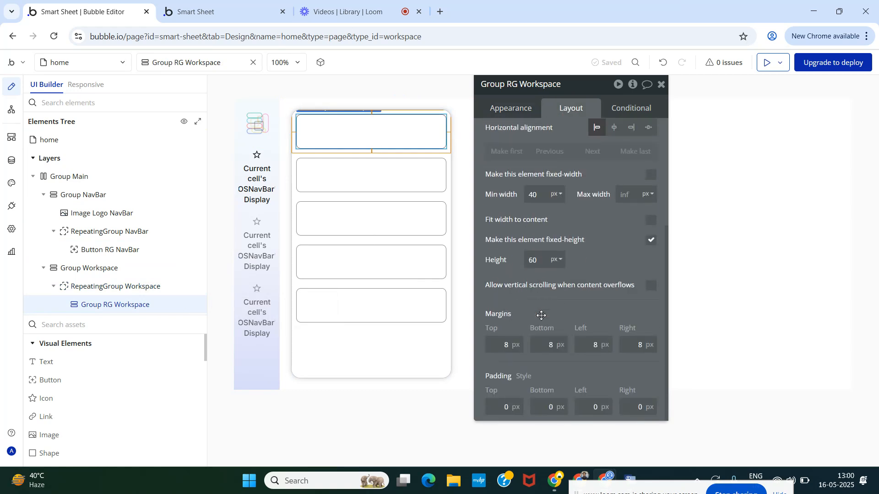
double_click(552, 349)
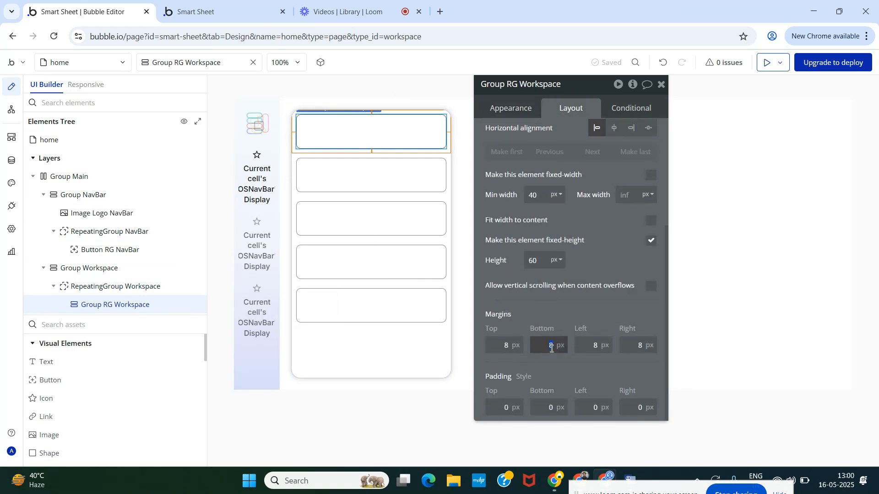
type("0")
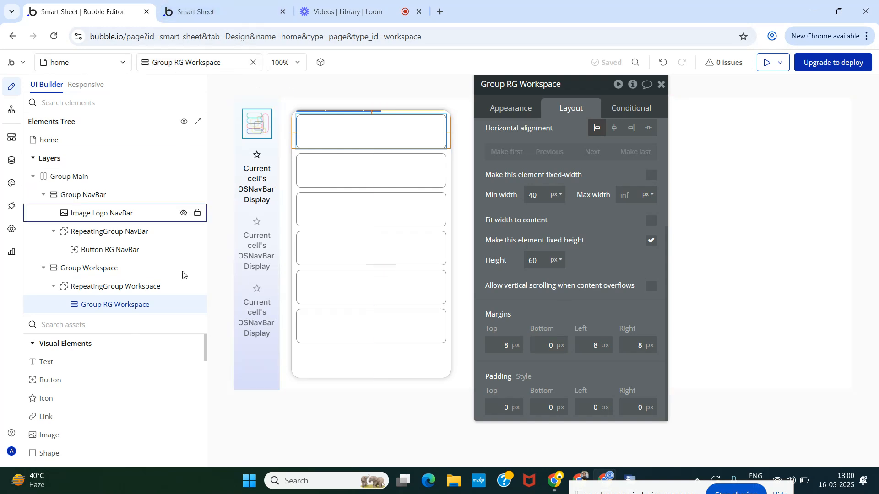
left_click(348, 180)
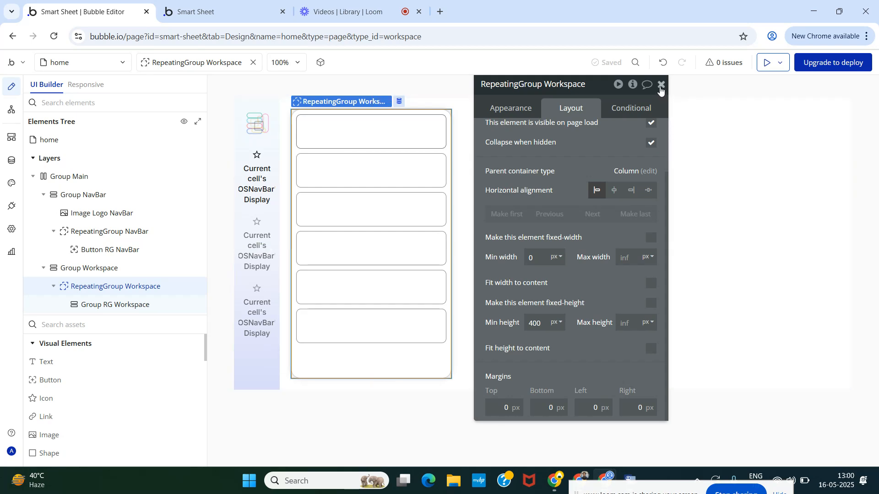
Step: Change the container layout of Group RG Workspace to Row
left_click(129, 305)
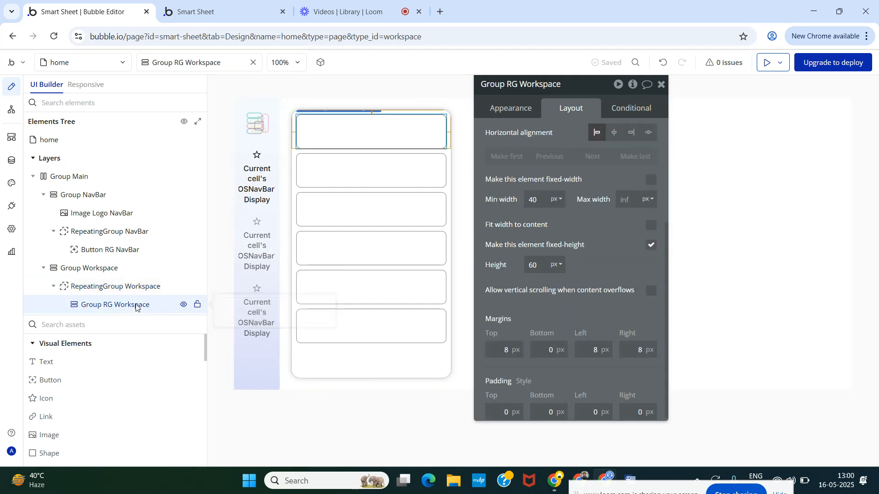
scroll(568, 201, "up", 5)
left_click(583, 135)
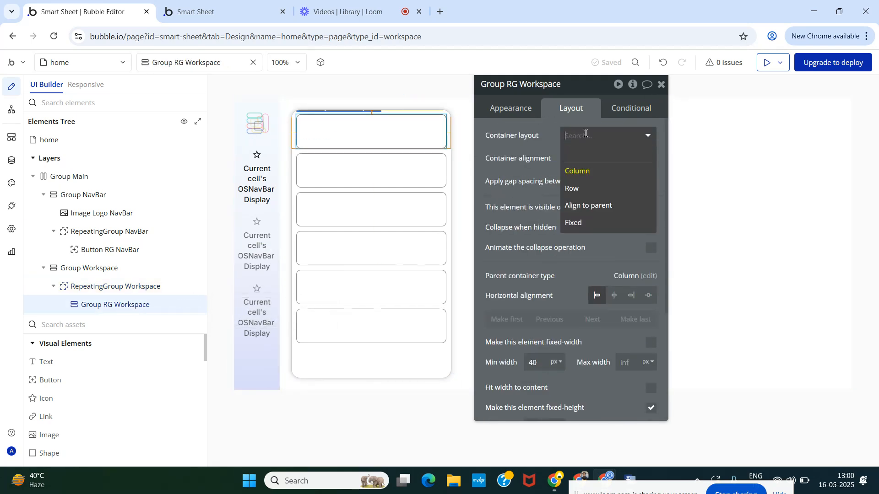
left_click(580, 190)
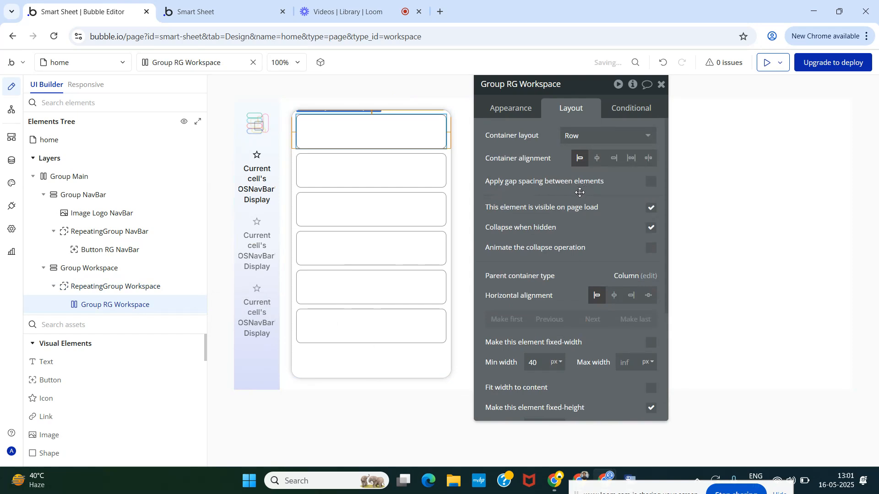
Step: Review the size, margin, style and border settings of Group RG Workspace, then close its property editor
left_click(570, 217)
scroll(567, 220, "down", 3)
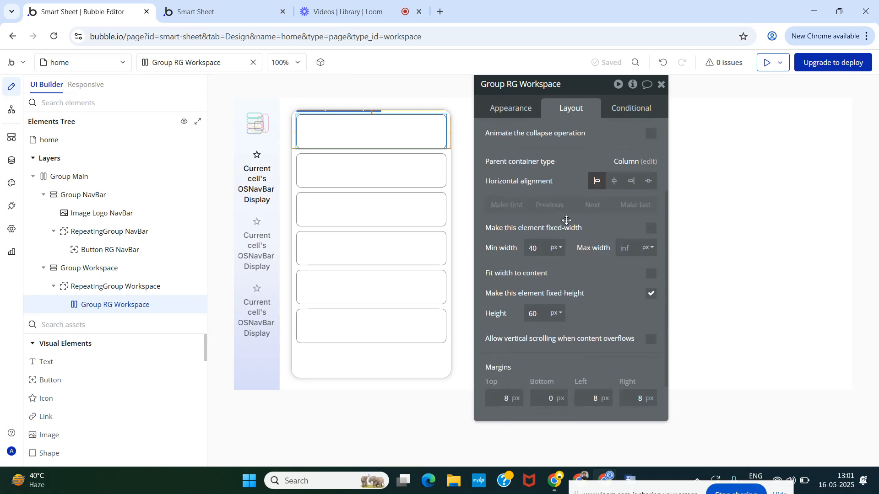
scroll(588, 256, "down", 1)
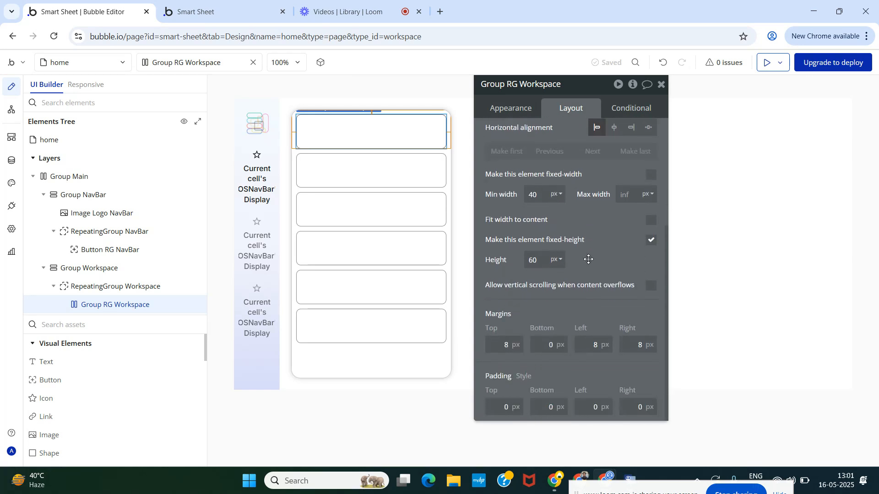
scroll(589, 259, "up", 5)
left_click(510, 110)
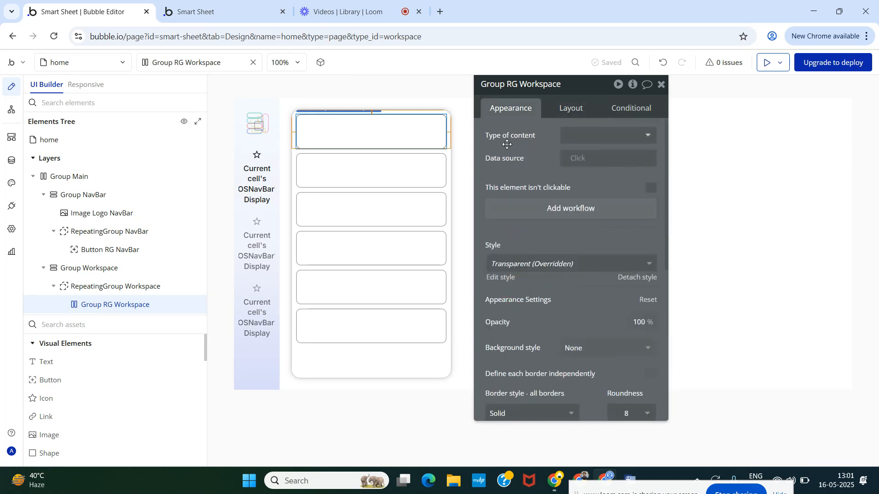
scroll(517, 192, "down", 3)
scroll(534, 242, "up", 1)
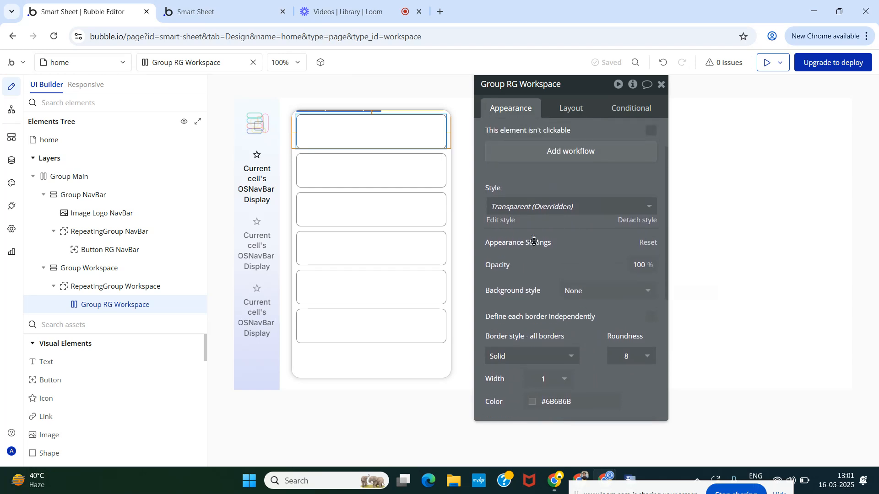
scroll(534, 241, "down", 4)
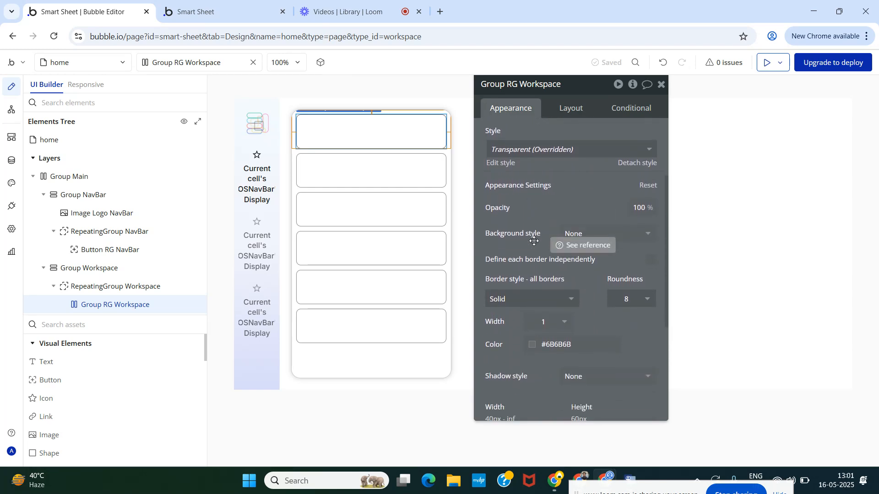
scroll(573, 183, "up", 5)
left_click(661, 84)
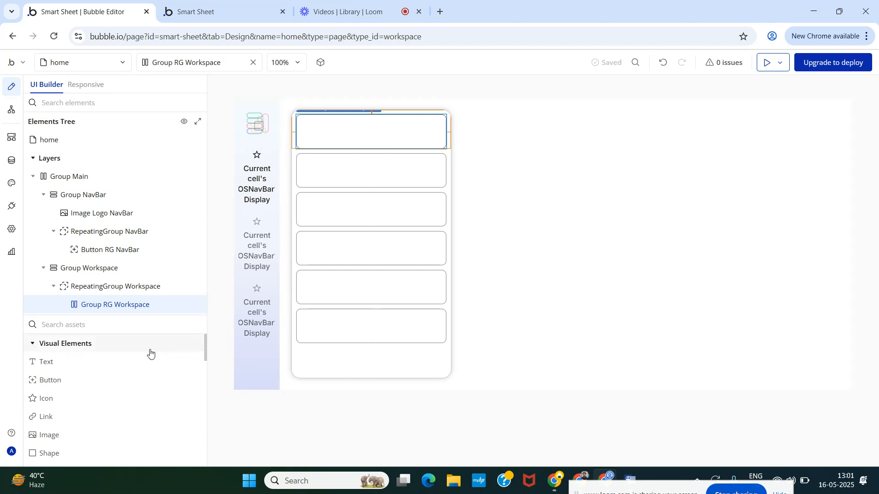
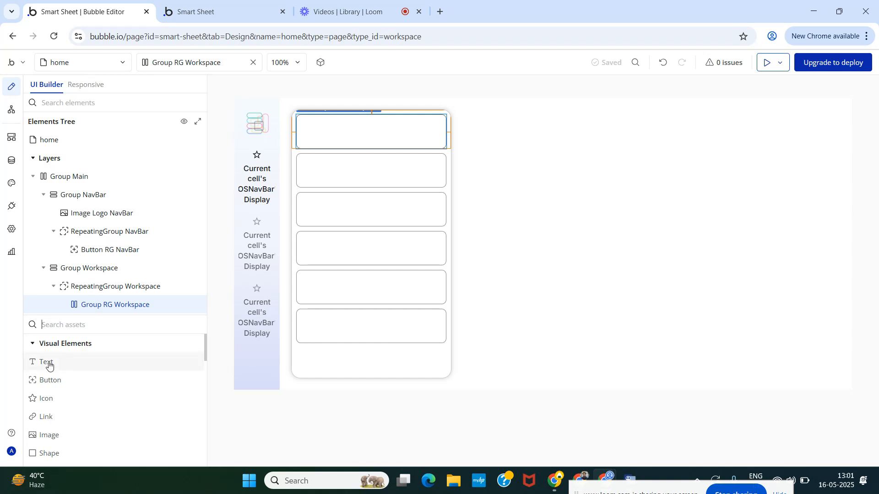
Step: Place a text element inside Group RG Workspace in the first card and check its appearance settings
left_click_drag(49, 365, 334, 139)
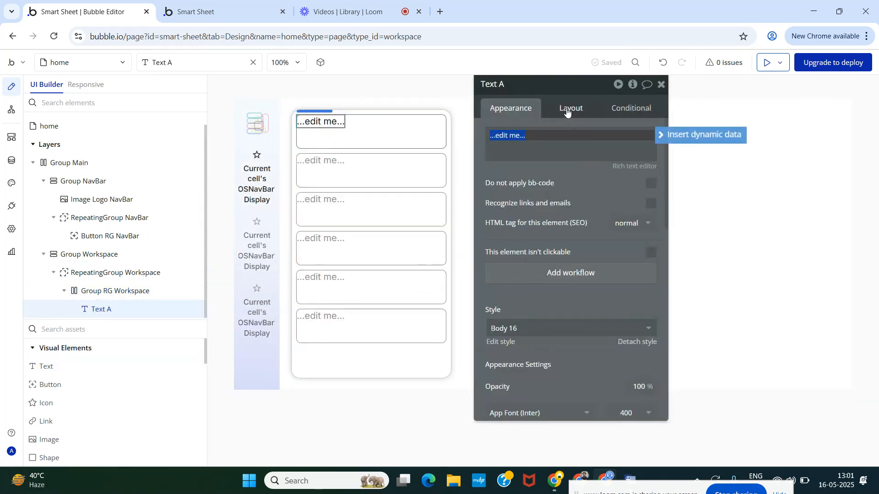
left_click(567, 111)
left_click(510, 108)
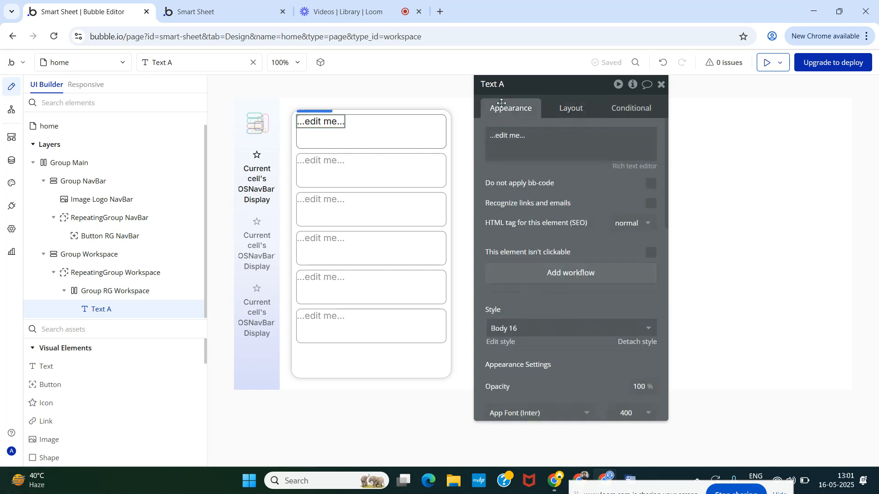
scroll(570, 268, "down", 5)
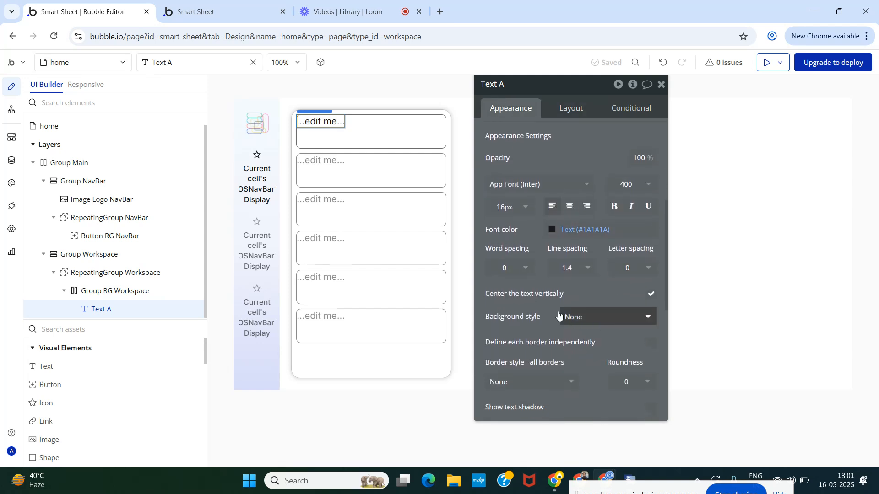
Step: Set the new text element's vertical alignment to stretch and turn off fitting its width to content
left_click(569, 110)
left_click(648, 123)
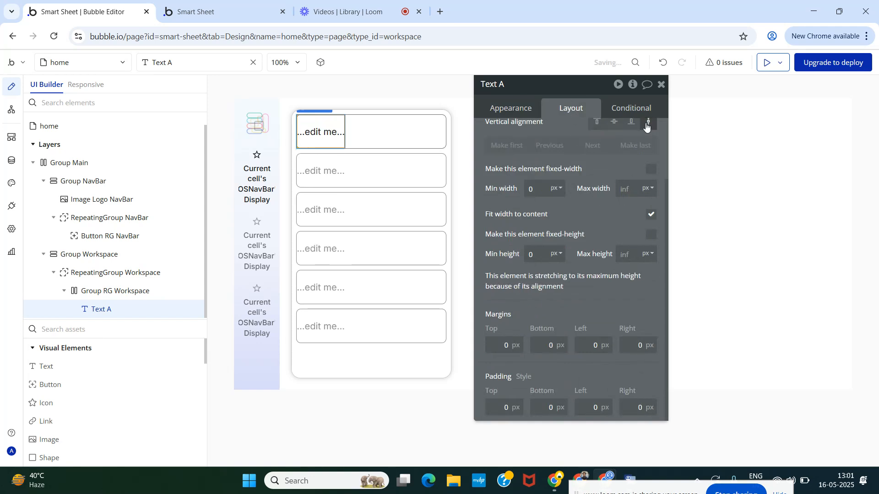
scroll(609, 208, "up", 2)
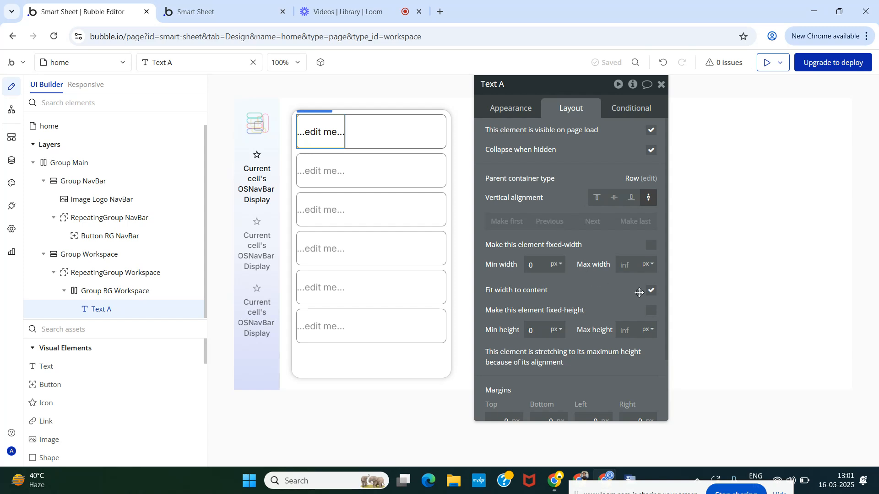
left_click(651, 292)
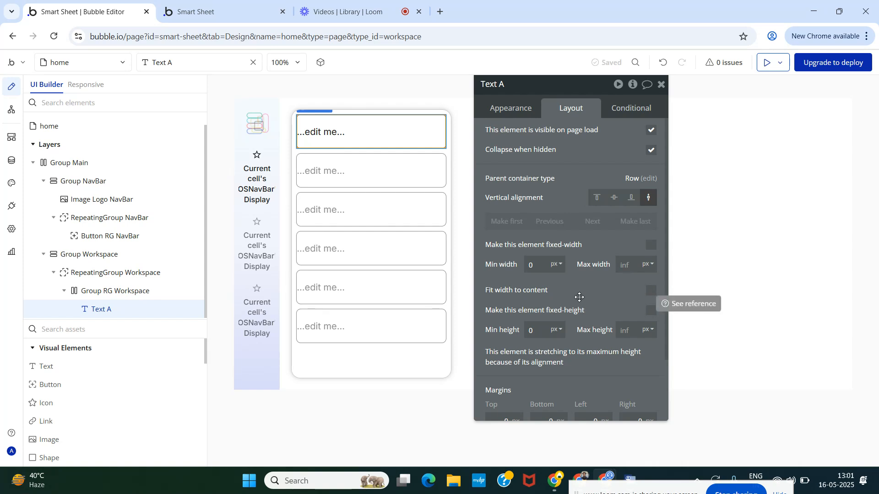
Step: Rename the text element as Text RG Workspace
left_click(505, 87)
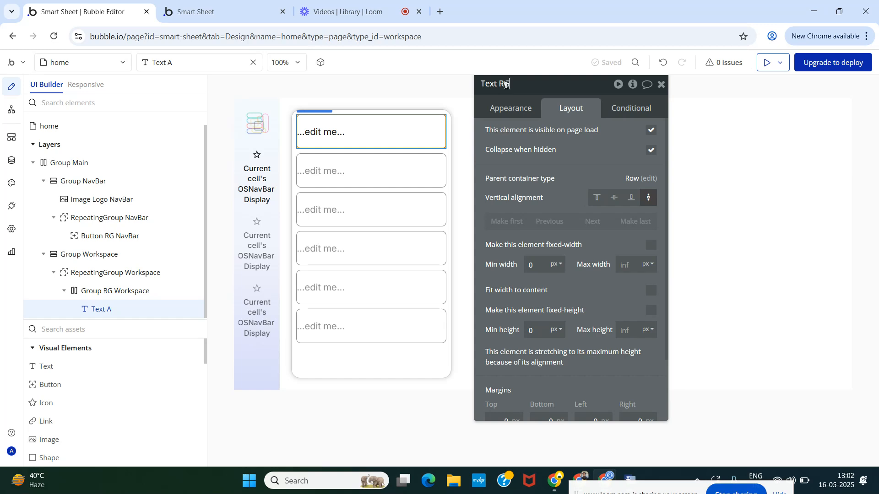
type("Workspace")
left_click(553, 166)
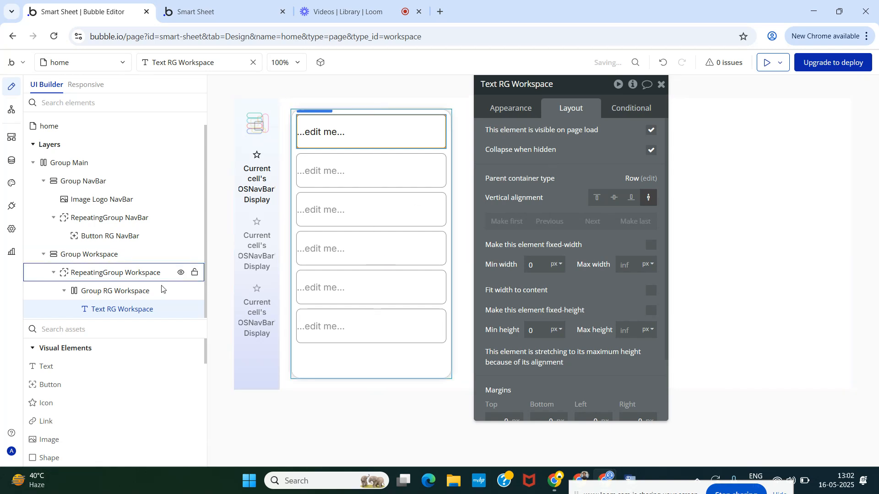
Step: Set Group RG Workspace's type of content to Workspace and its data source to Current cell's Workspace
left_click(112, 293)
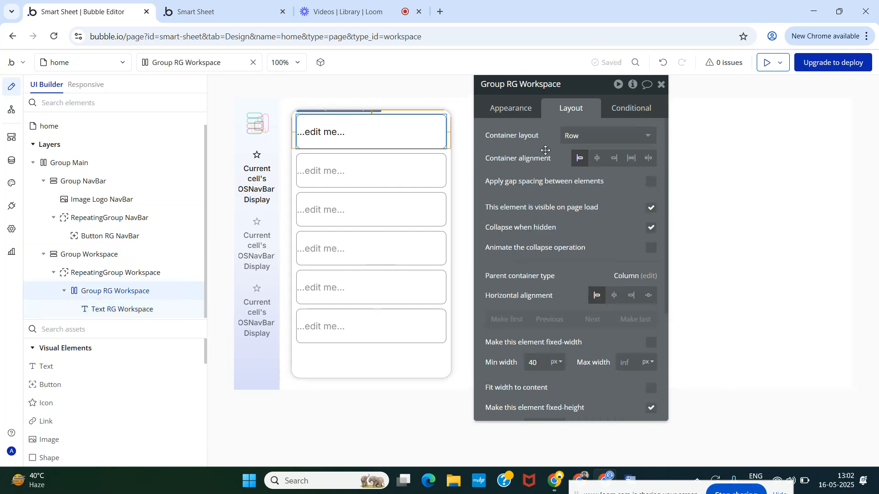
left_click(514, 112)
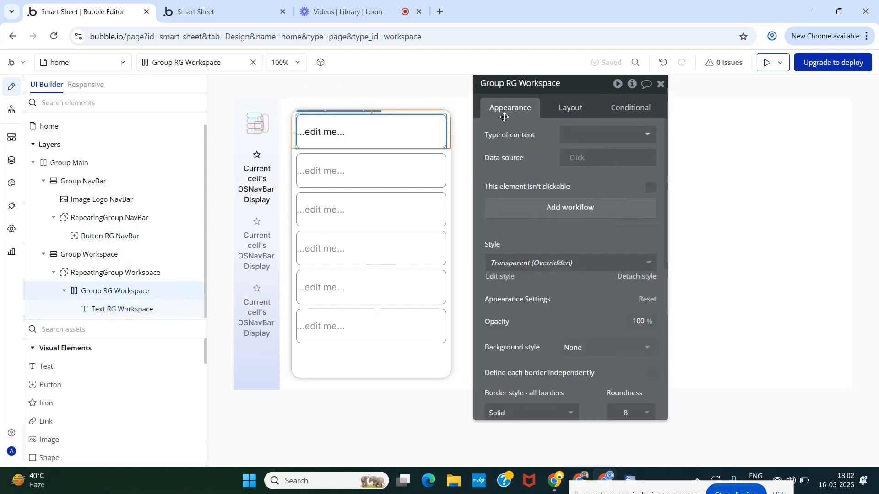
left_click(619, 135)
type("wor")
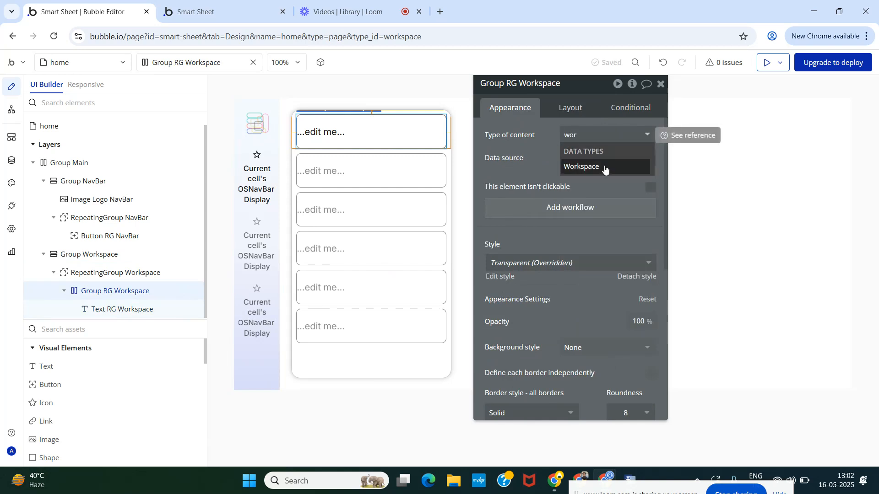
left_click(607, 168)
left_click(579, 159)
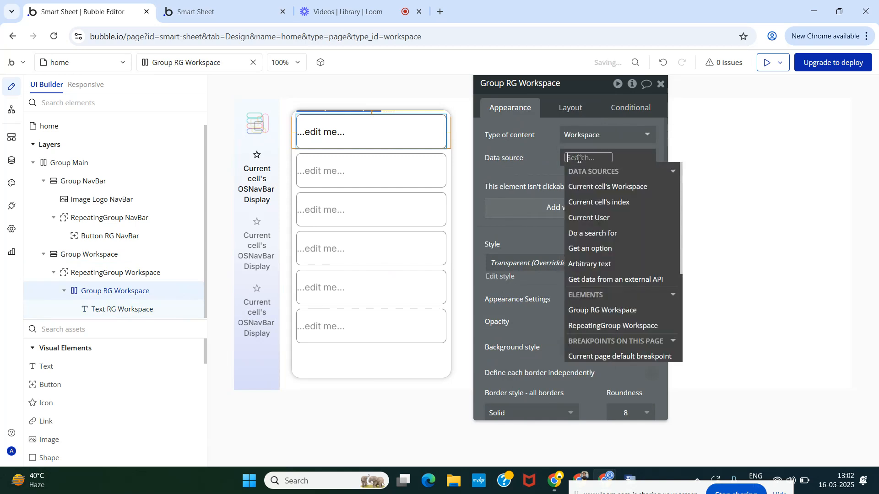
left_click(590, 187)
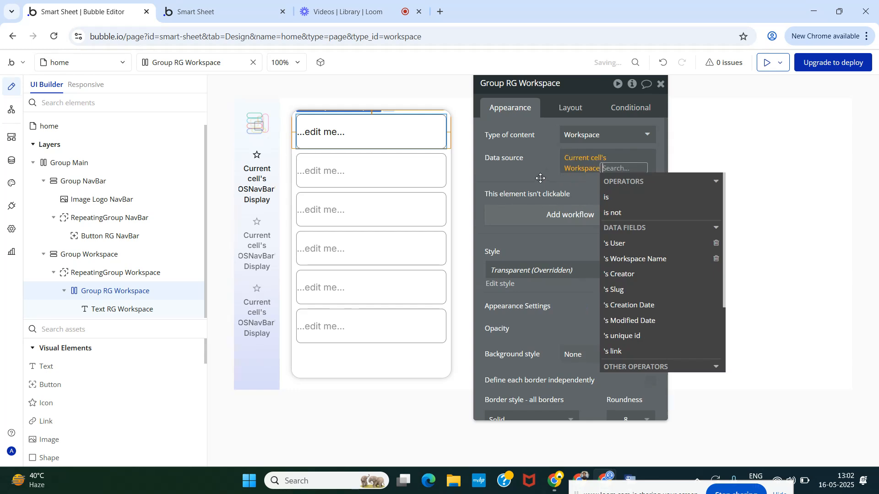
left_click(530, 176)
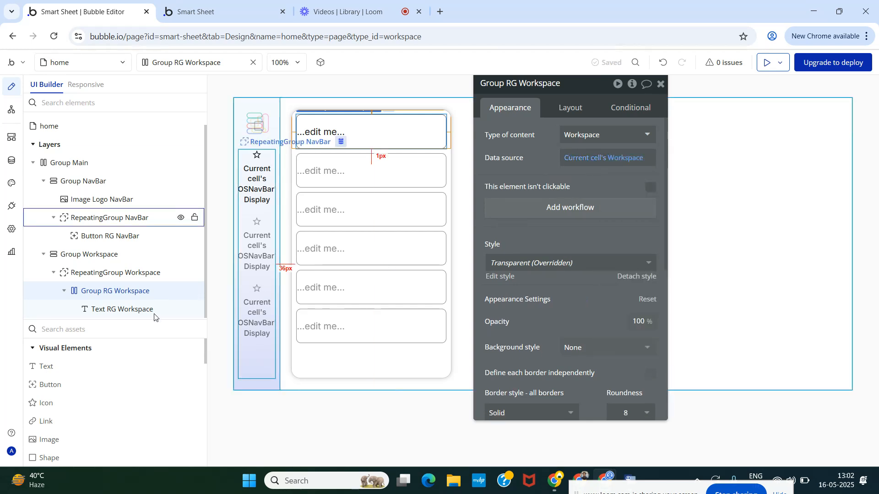
Step: Replace Text RG Workspace's placeholder content with the dynamic value Parent group's Workspace's Workspace Name
left_click(113, 312)
key("ctrl+a")
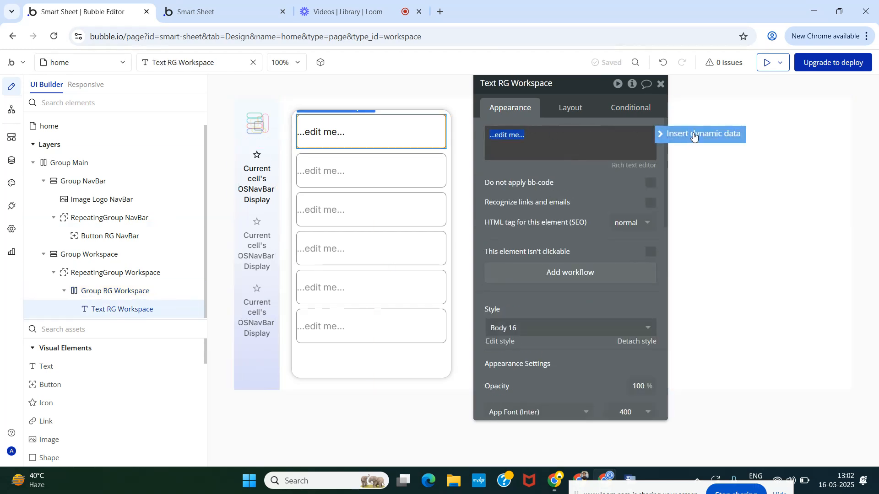
left_click(652, 135)
left_click(570, 165)
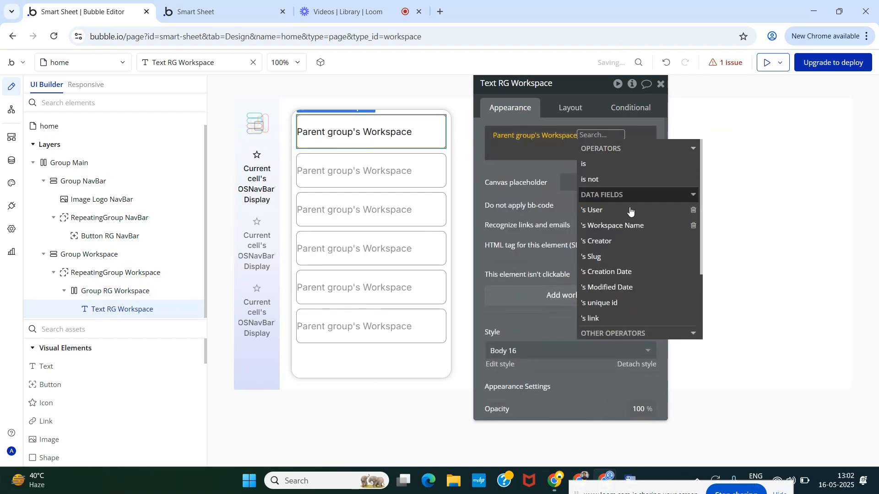
left_click(634, 226)
left_click(497, 183)
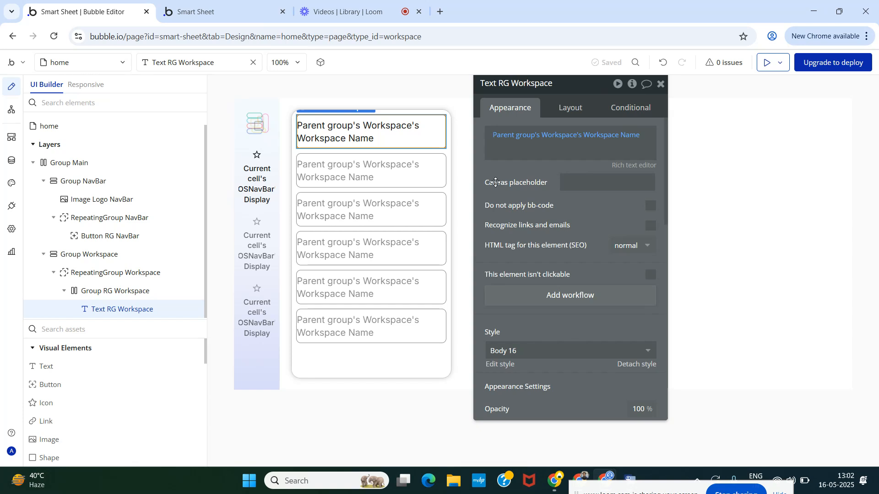
Step: Set Group RG Workspace's padding to 4 px top and bottom and 8 px left and right
left_click(120, 295)
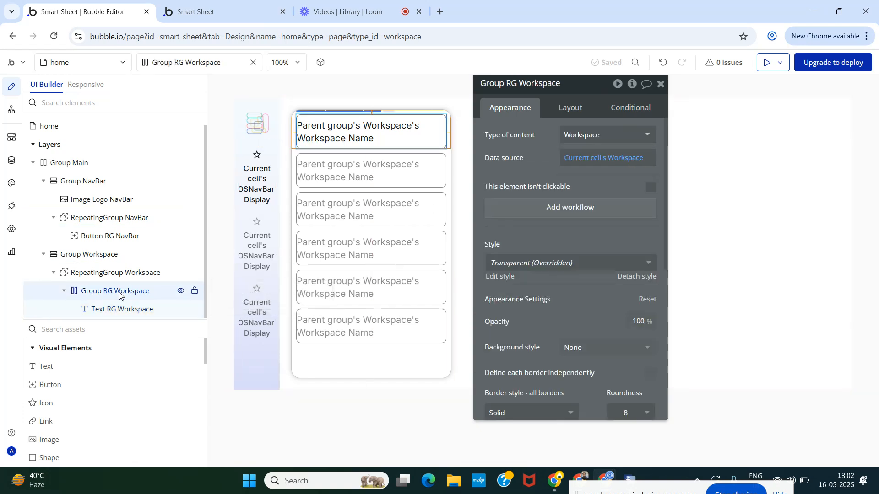
left_click(570, 108)
scroll(569, 172, "down", 4)
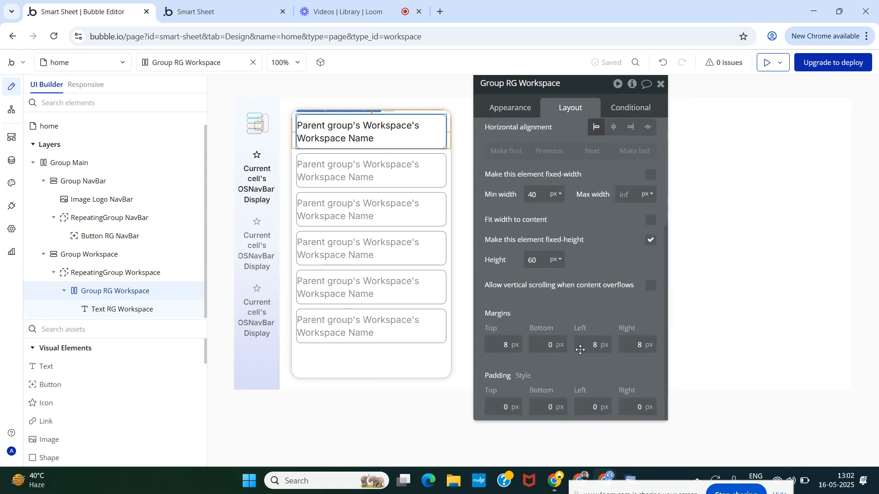
double_click(508, 409)
double_click(602, 409)
type("8")
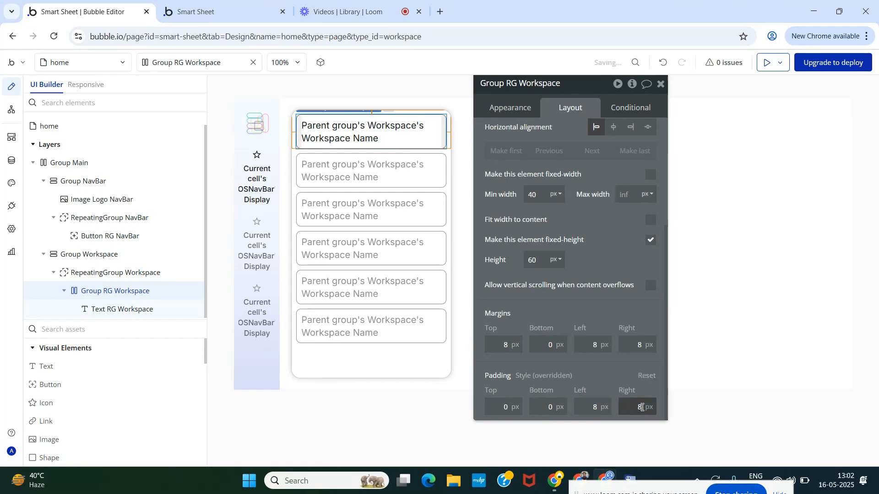
left_click(508, 408)
type("4")
key("Tab")
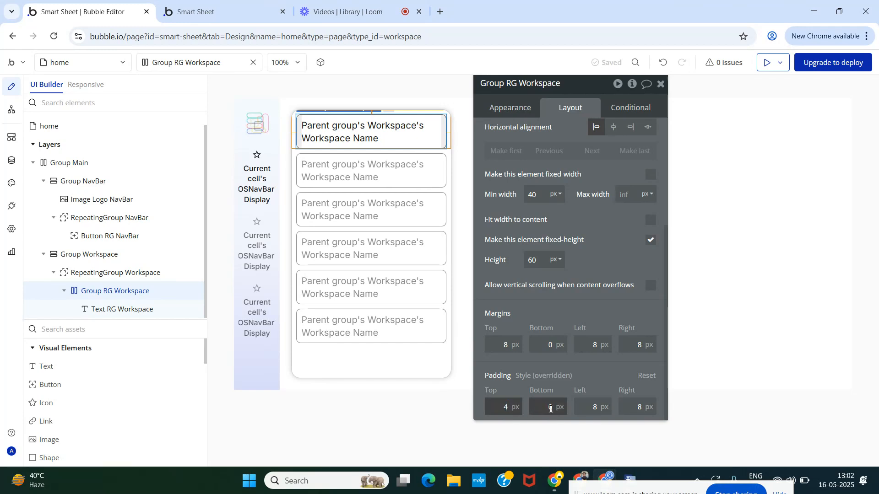
type("4")
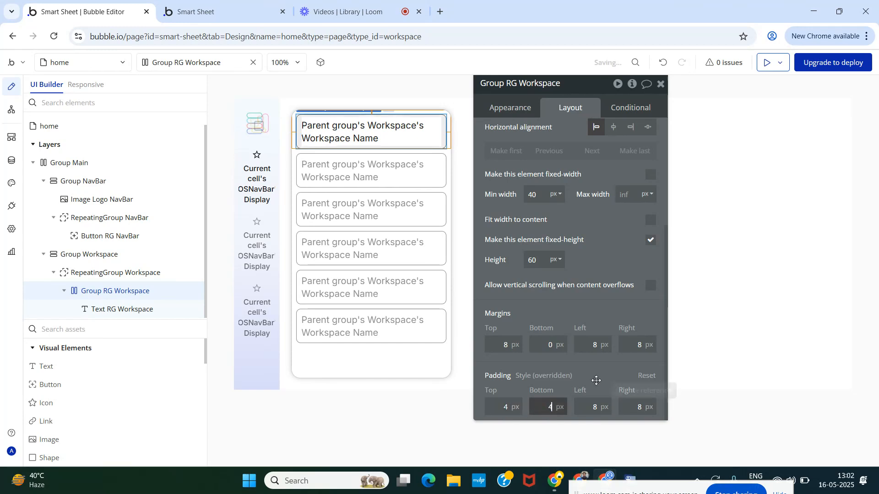
Step: Detach Group RG Workspace's style and save its formatting as a new group style named GroupRG PadMar LR8TB4/m8
scroll(581, 275, "up", 5)
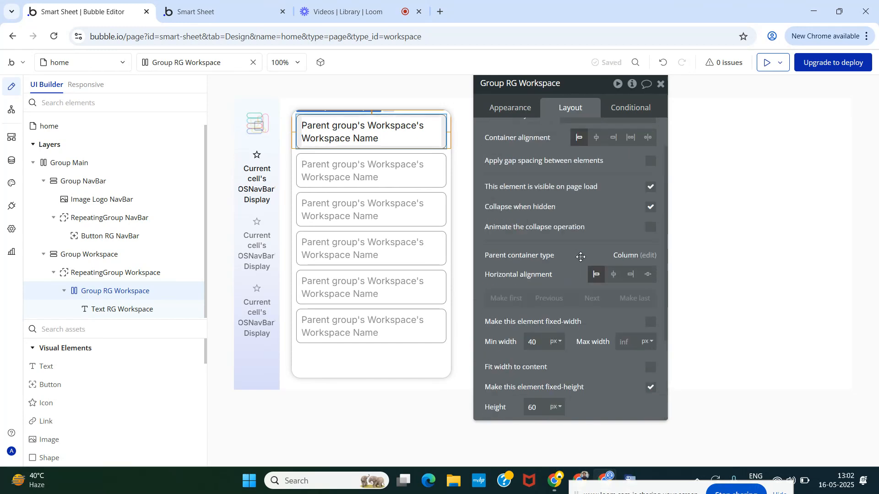
left_click(499, 108)
left_click(641, 277)
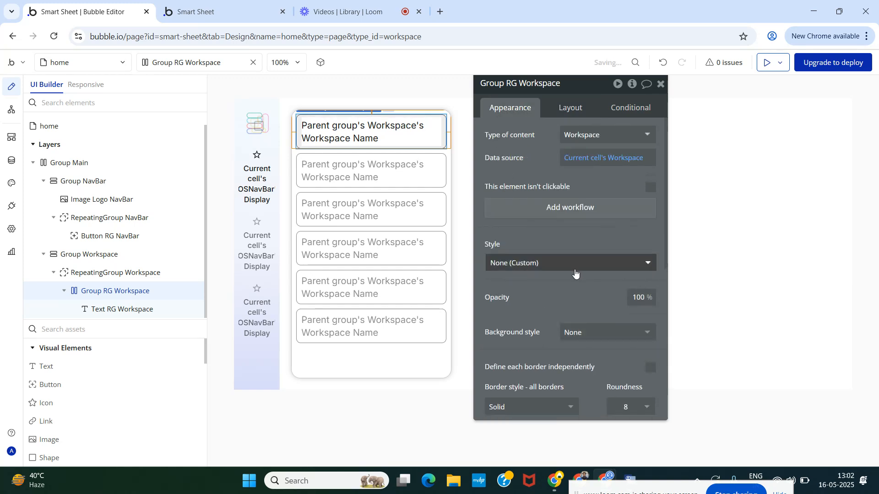
left_click(562, 261)
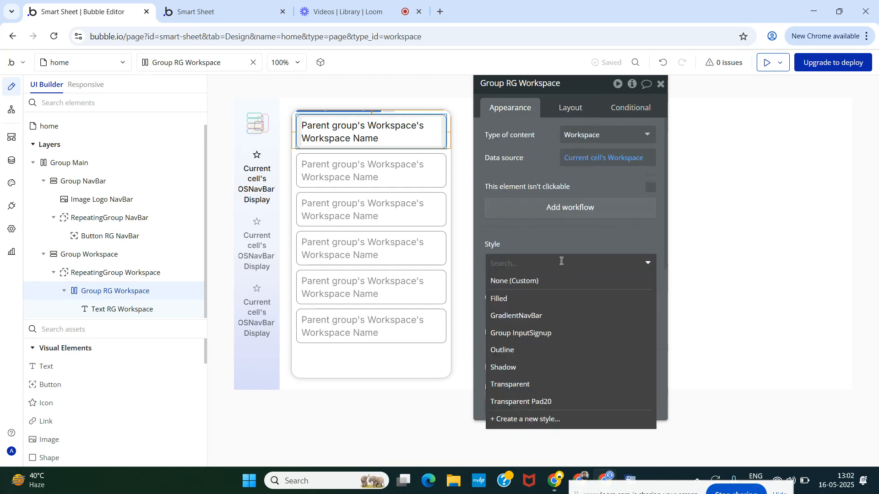
left_click(508, 419)
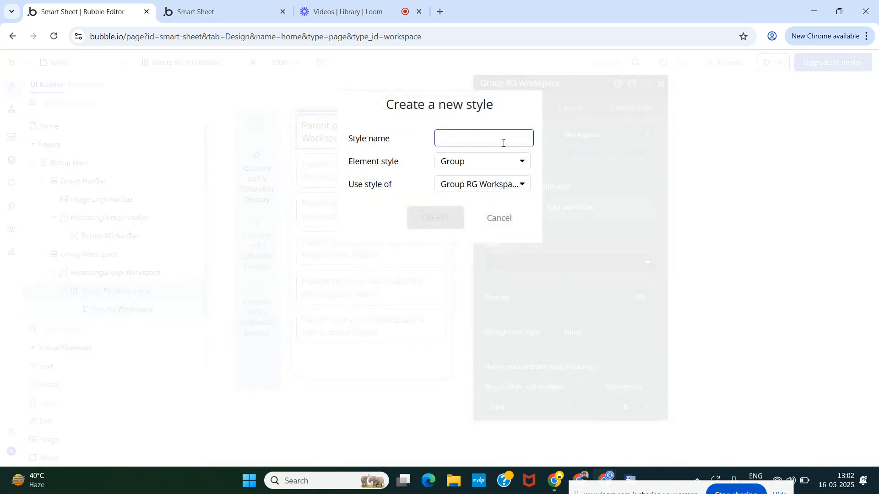
type("GroupRG Pa")
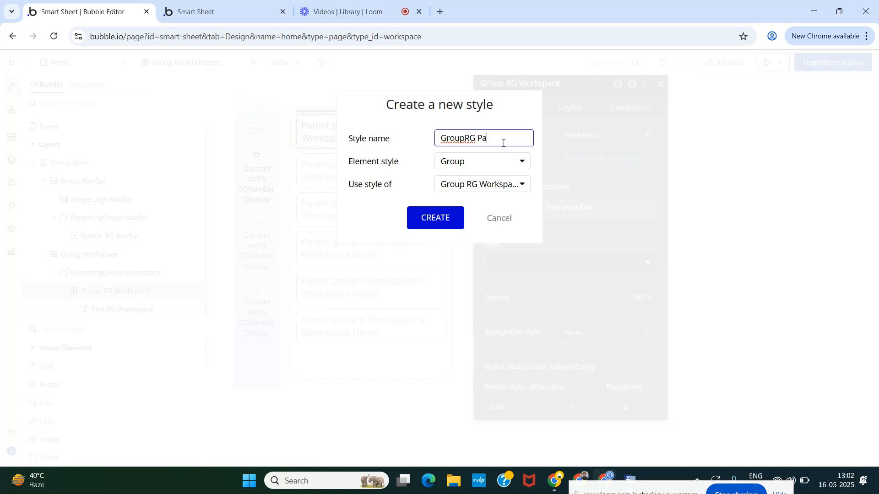
type("dMar")
type("LR")
type("8TB4/")
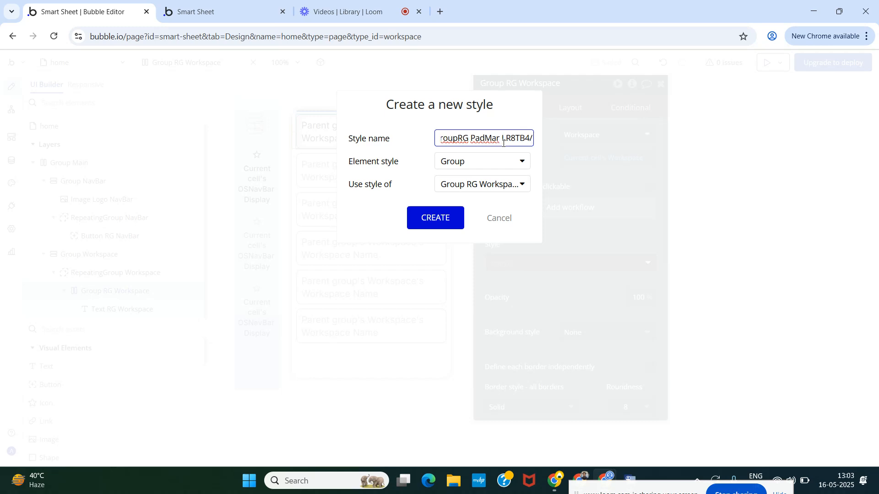
type("m8")
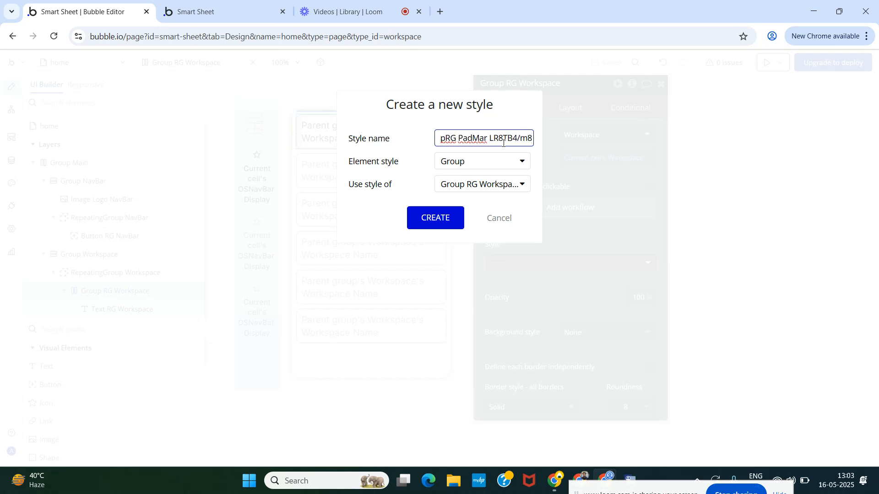
left_click(435, 218)
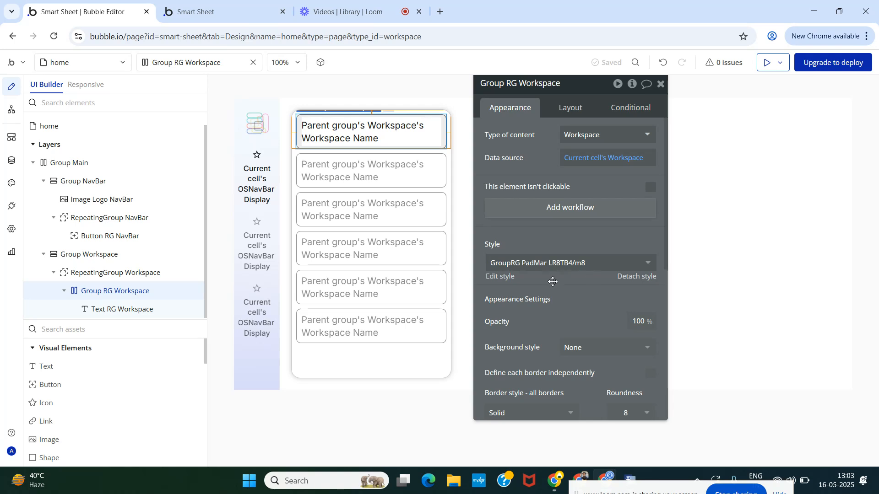
scroll(553, 279, "down", 3)
scroll(552, 282, "up", 3)
left_click(661, 85)
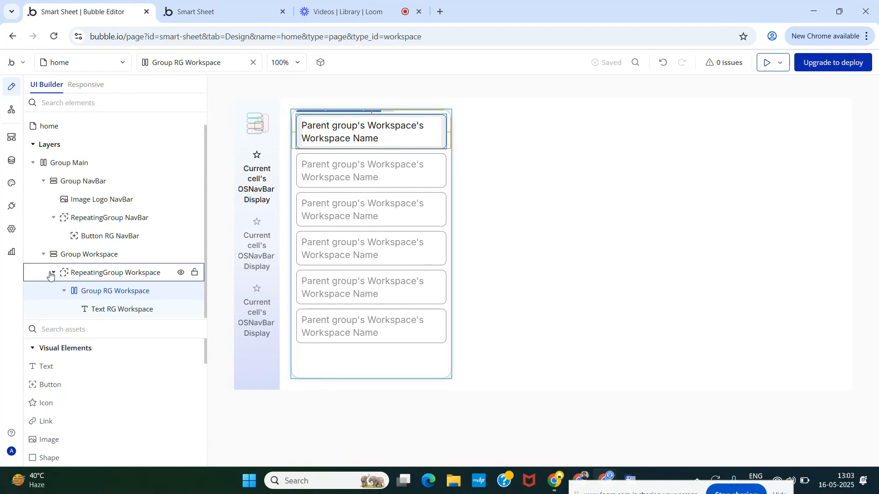
left_click(71, 256)
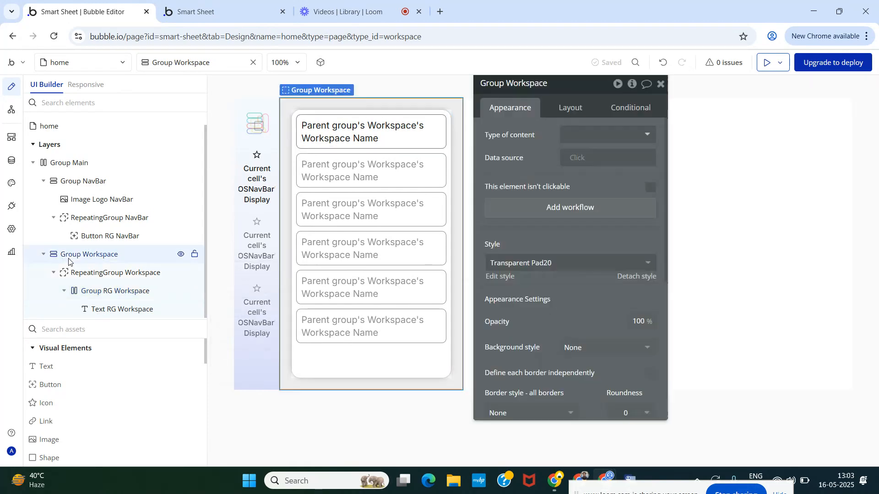
left_click(570, 108)
left_click(660, 83)
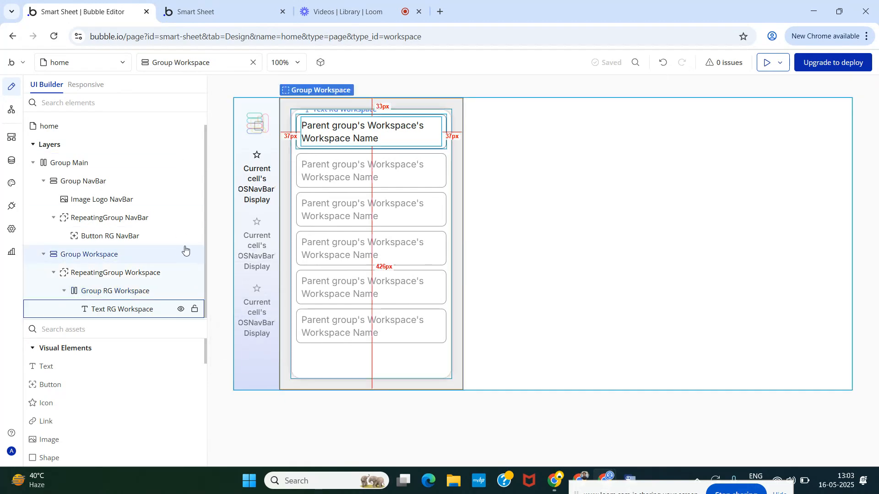
left_click(84, 329)
type("But")
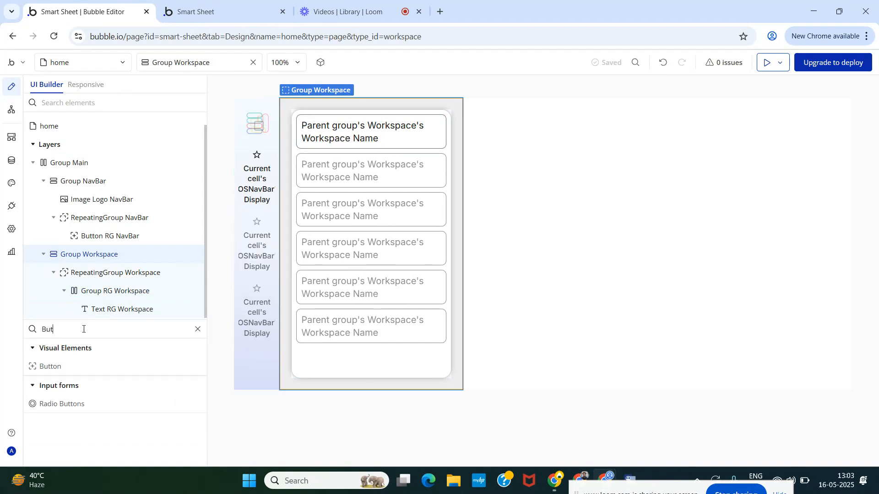
key("BackSpace")
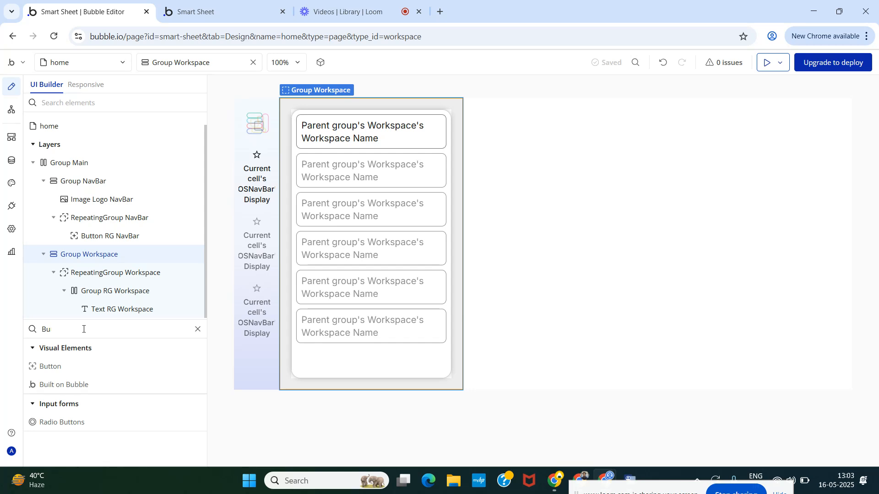
key("BackSpace")
key("BackSpace")
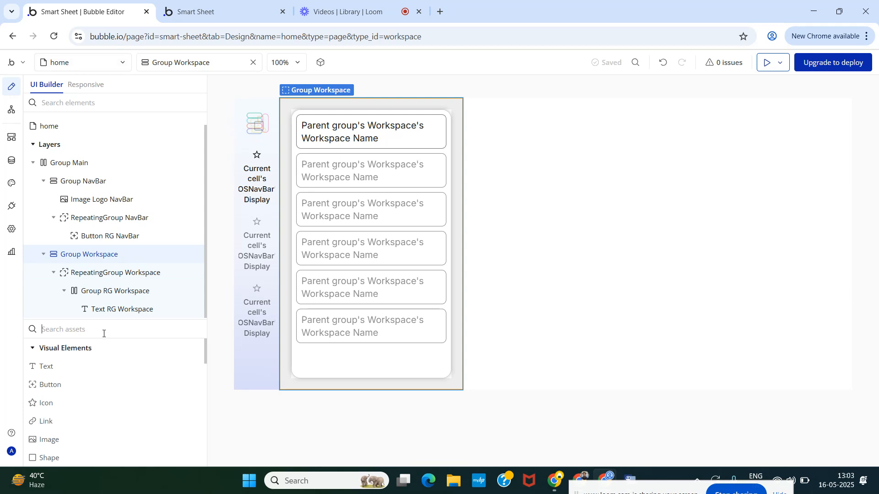
Step: Create a new web reusable element named Button Workspace
left_click(92, 60)
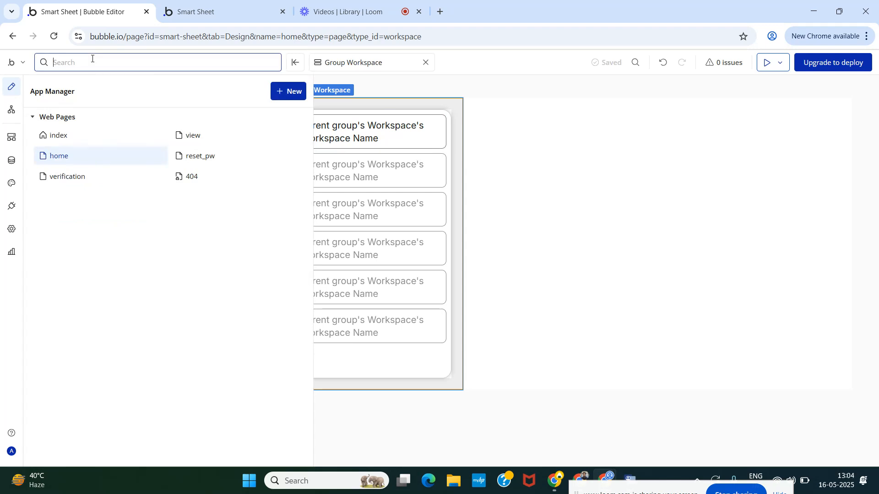
left_click(283, 92)
left_click(297, 134)
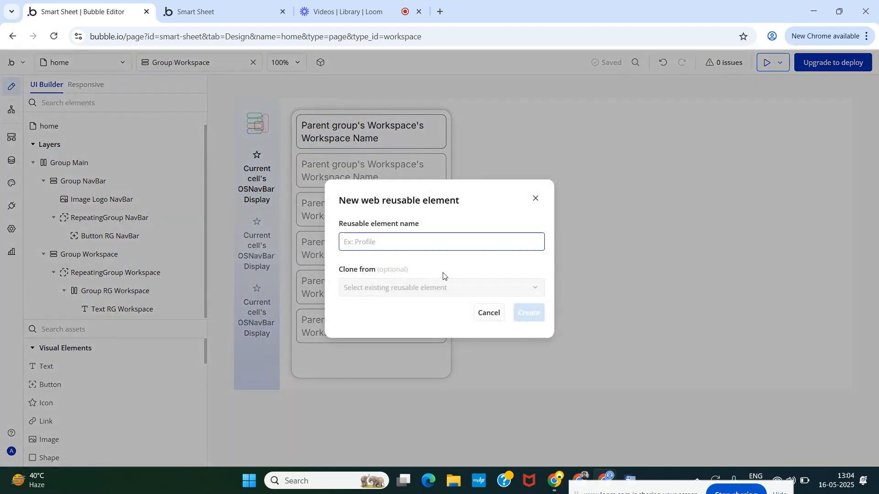
type("But")
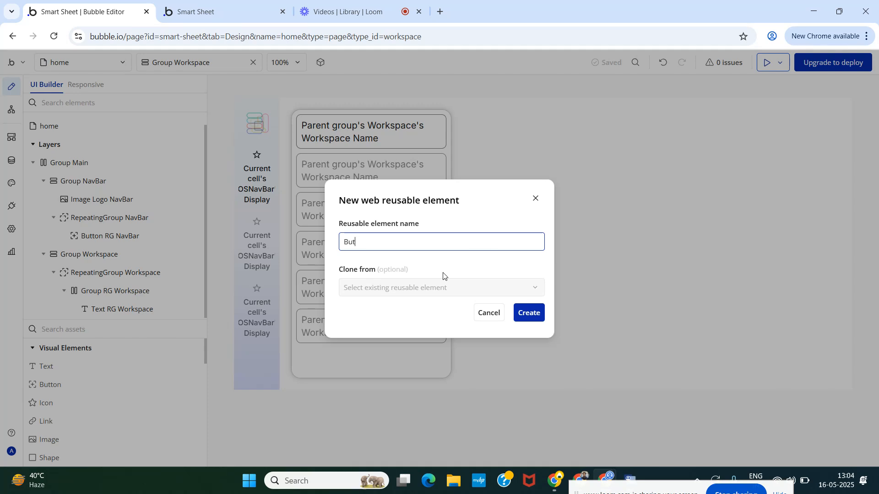
type("oton Workspace")
left_click(539, 320)
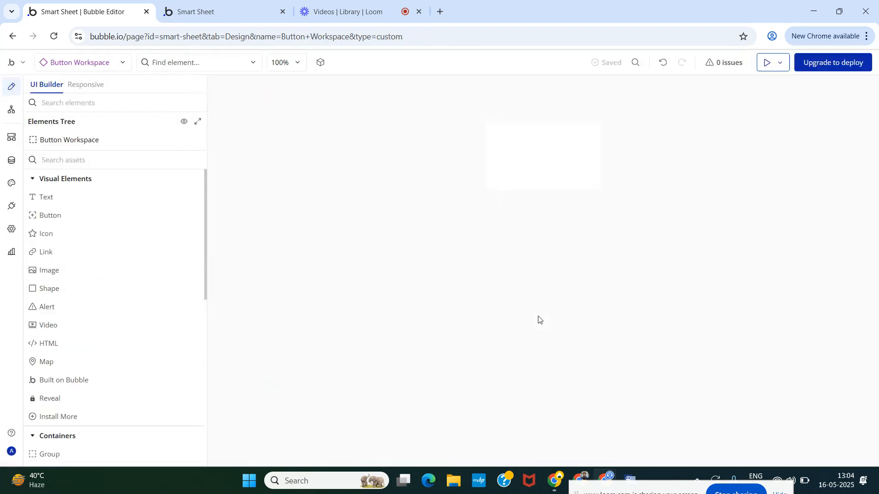
Step: Set the Button Workspace reusable element's default builder width to 240 and its minimum height to 60
double_click(522, 160)
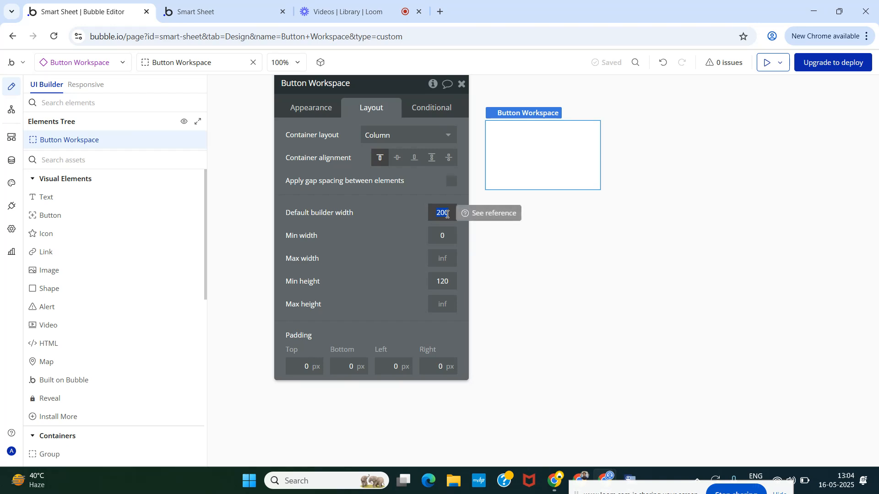
type("240")
key("Return")
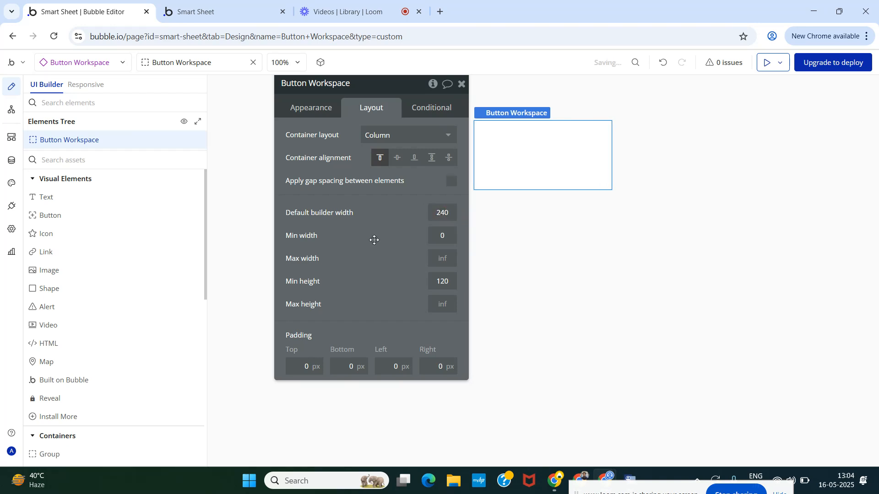
type("80")
key("Return")
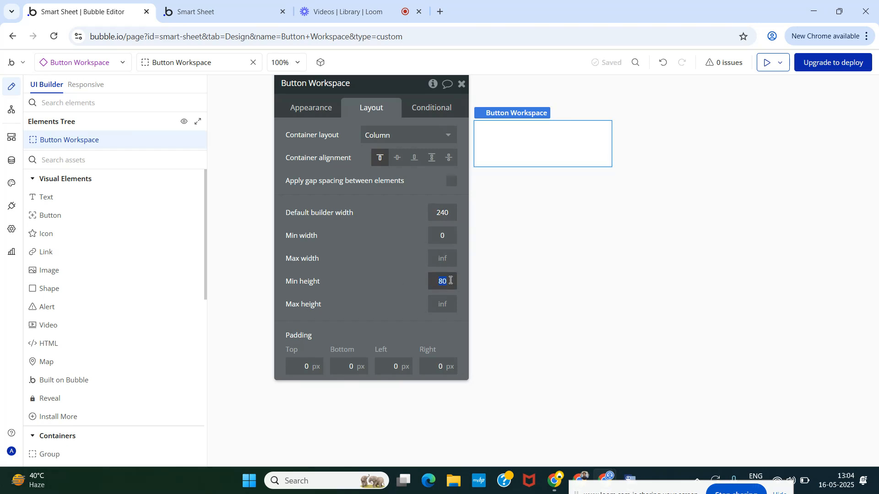
key("BackSpace")
key("BackSpace")
type("60")
key("Return")
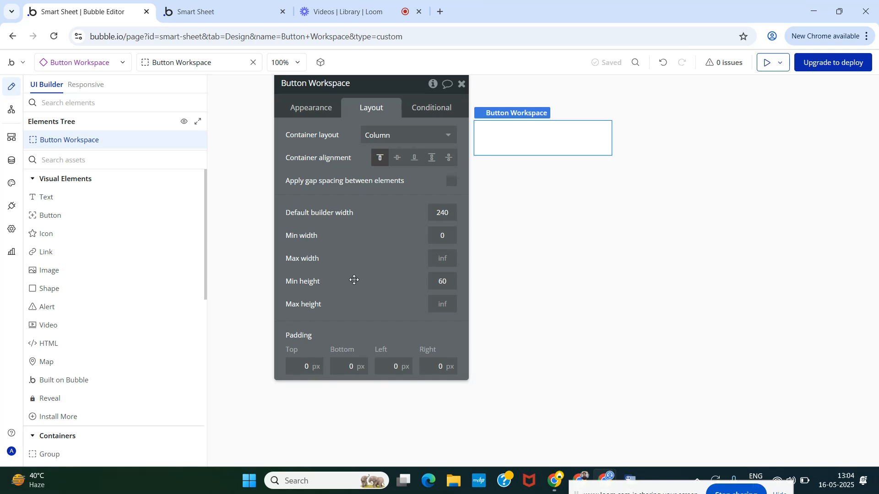
Step: Set the Button Workspace reusable element's background style to None
left_click(316, 110)
scroll(353, 267, "down", 1)
scroll(352, 267, "down", 2)
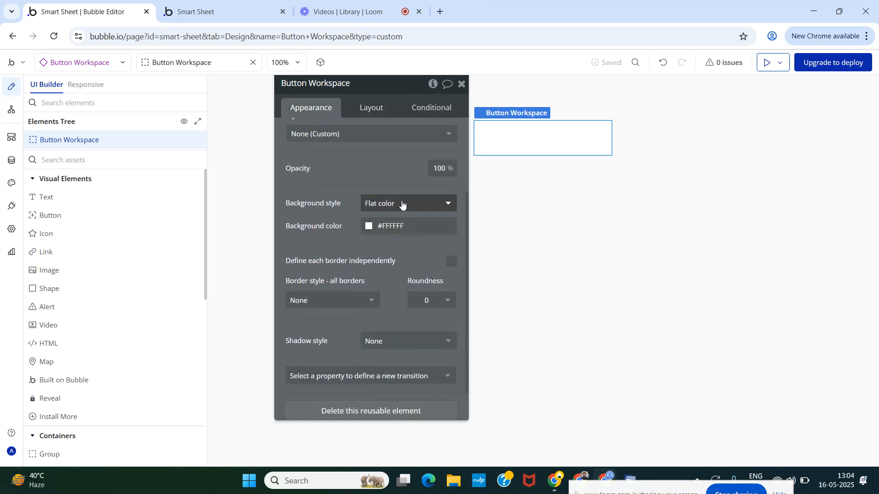
left_click(402, 204)
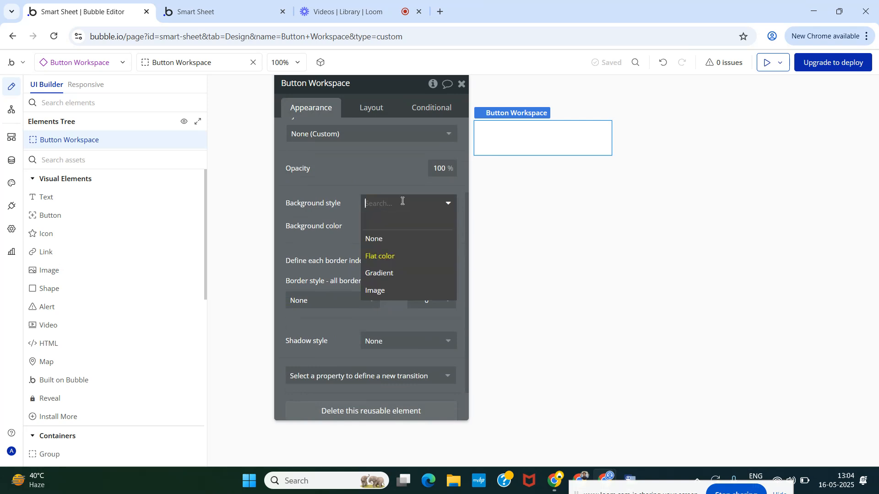
left_click(386, 239)
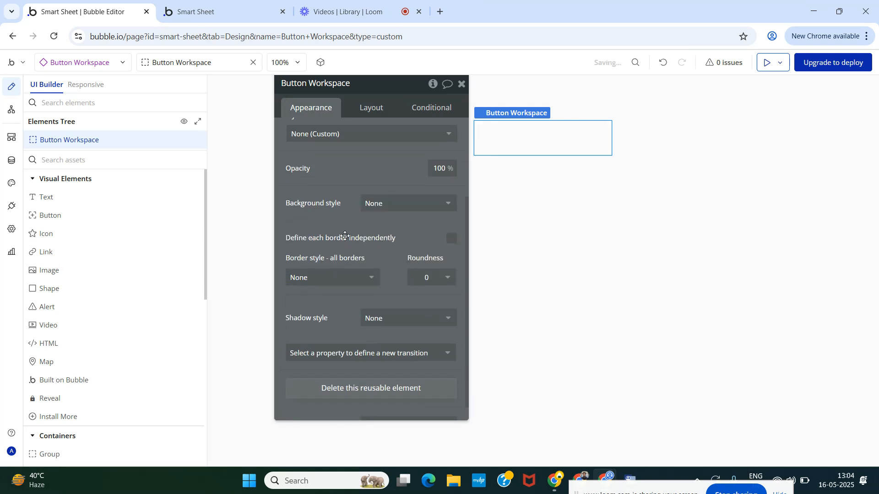
scroll(347, 238, "up", 3)
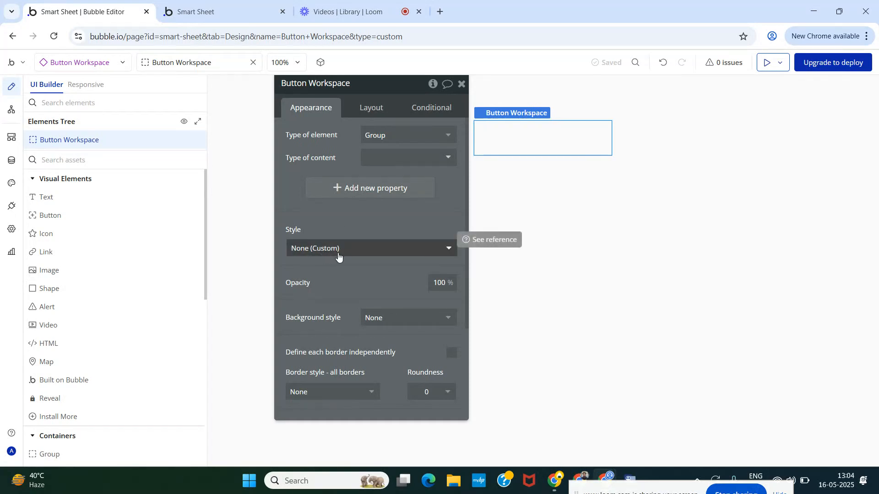
left_click(362, 250)
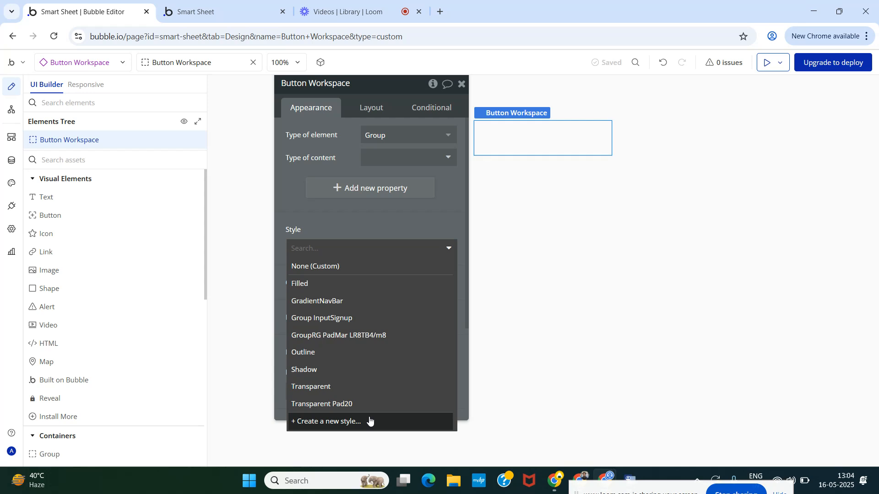
left_click(351, 232)
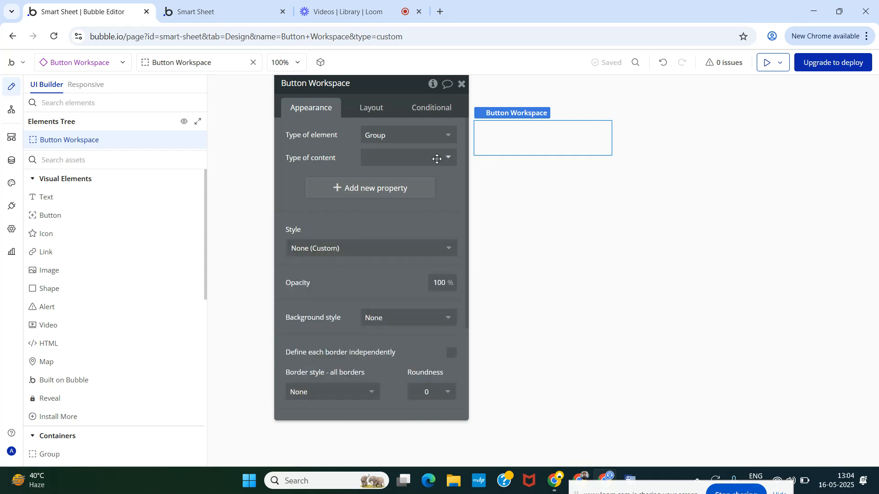
left_click(461, 84)
Step: Try to place a Button element inside the Button Workspace reusable element
left_click(73, 159)
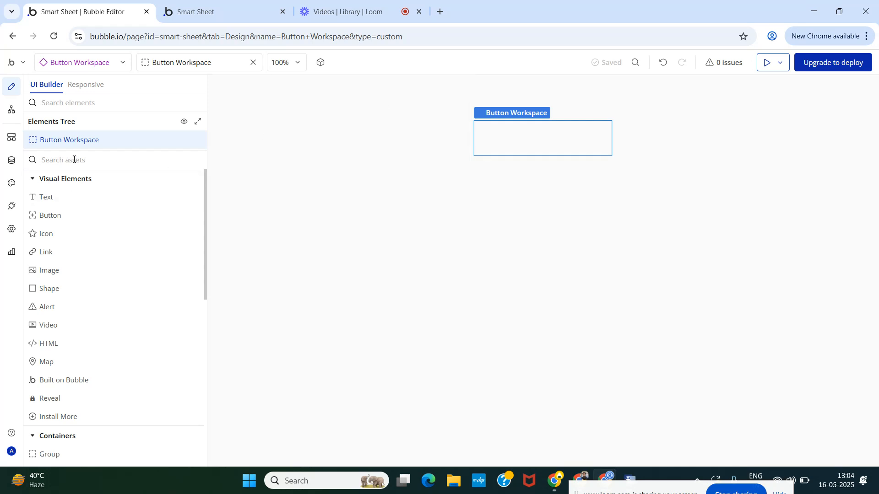
type("Bu")
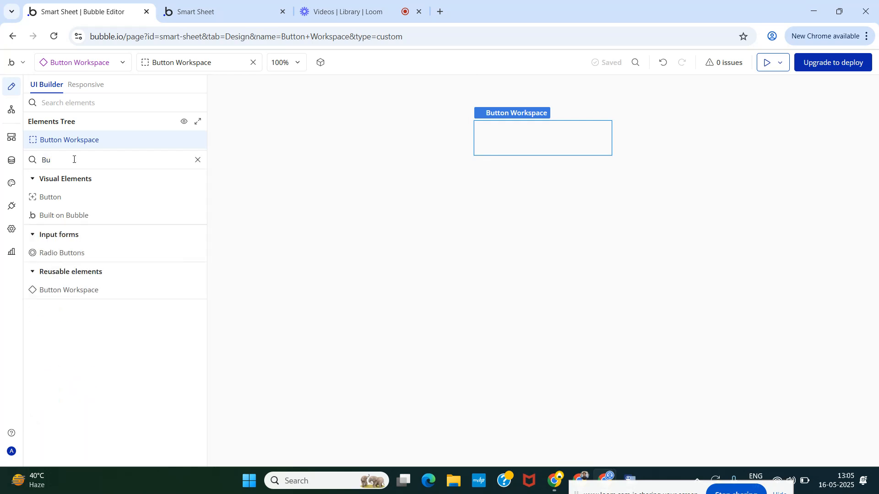
left_click_drag(63, 194, 70, 144)
left_click(70, 139)
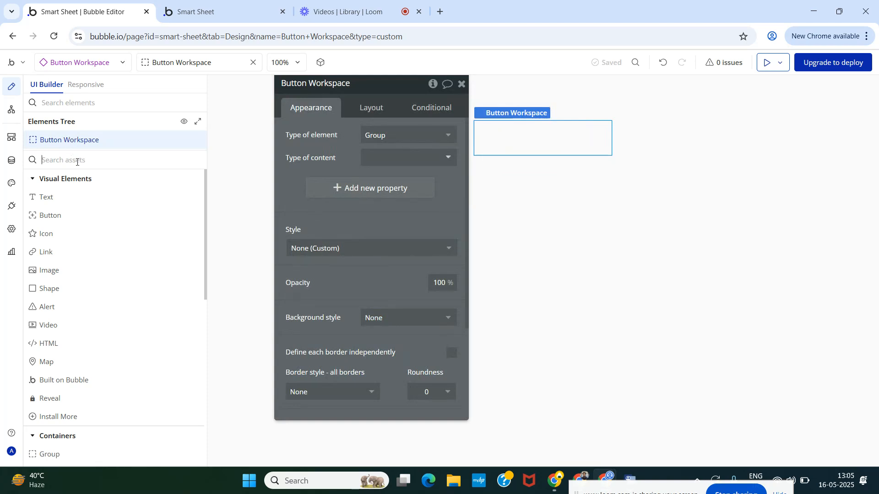
Step: Find the Button element among the assets and place one inside the Button Workspace group
type("Bu")
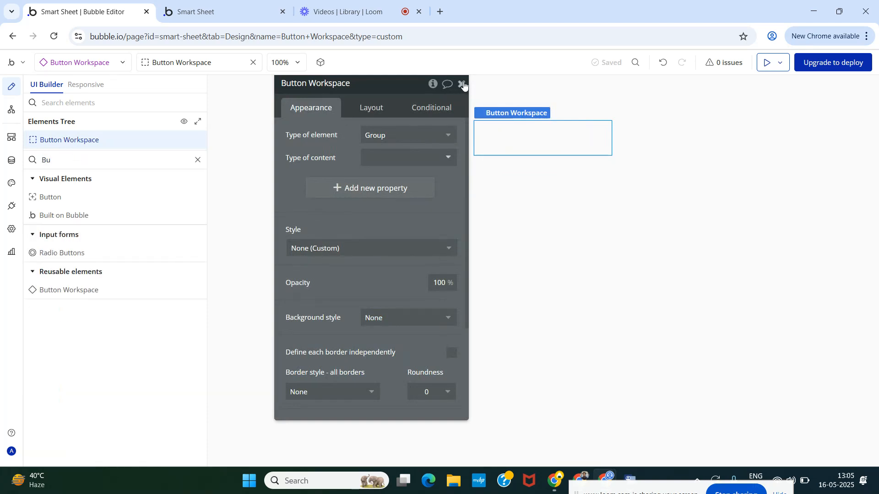
left_click(463, 84)
left_click_drag(40, 198, 554, 137)
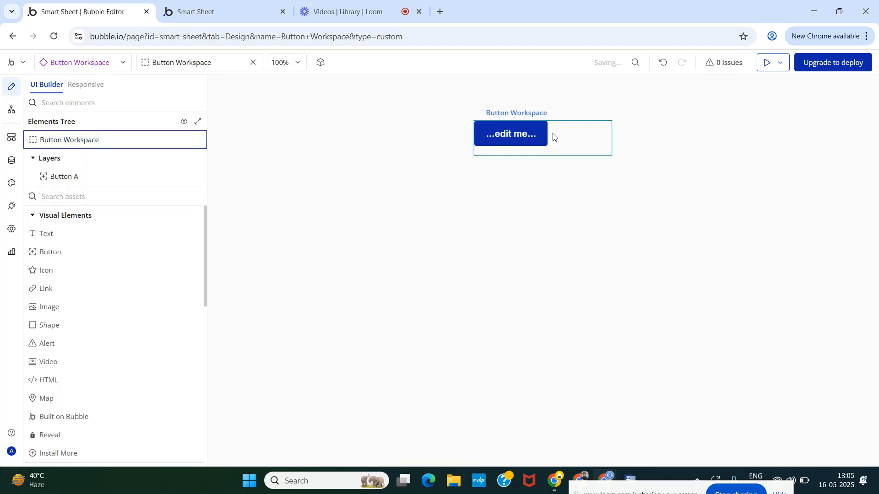
Step: Set the new button's minimum width to 20 px and turn off fitting its width to content
left_click(371, 108)
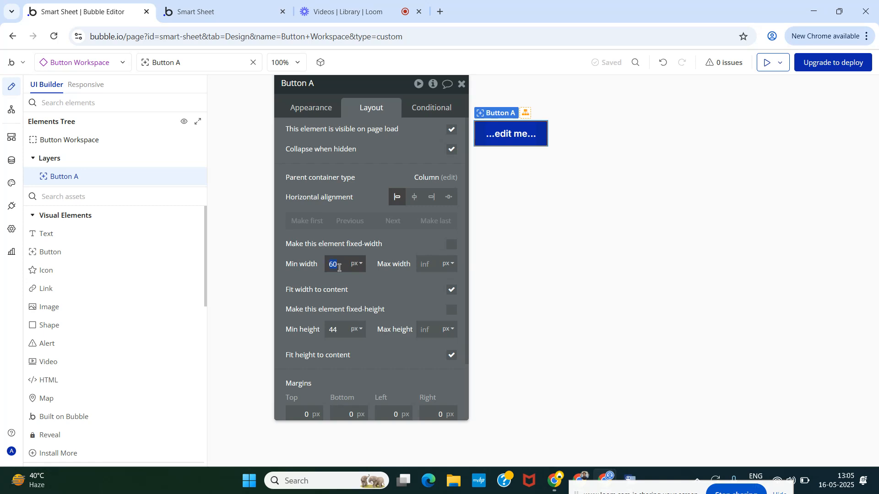
left_click(367, 288)
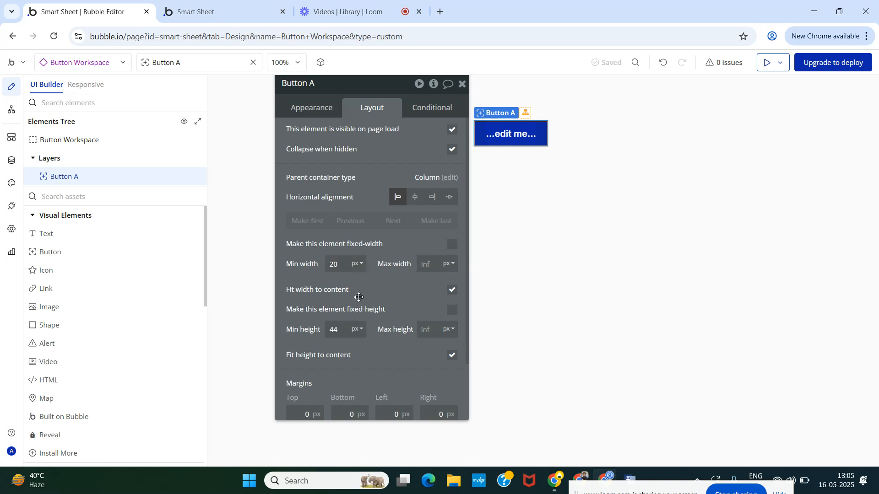
left_click(453, 293)
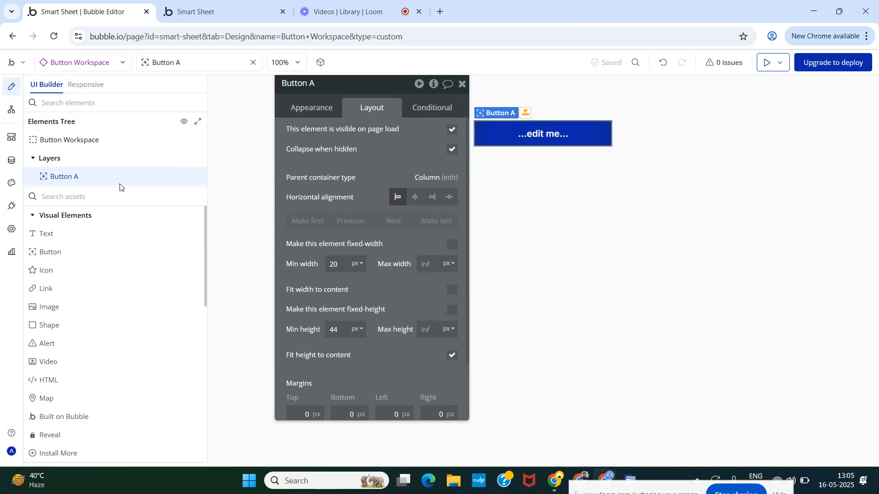
Step: Centre the Button Workspace container's contents vertically and set the button's minimum height to 40 px
left_click(92, 140)
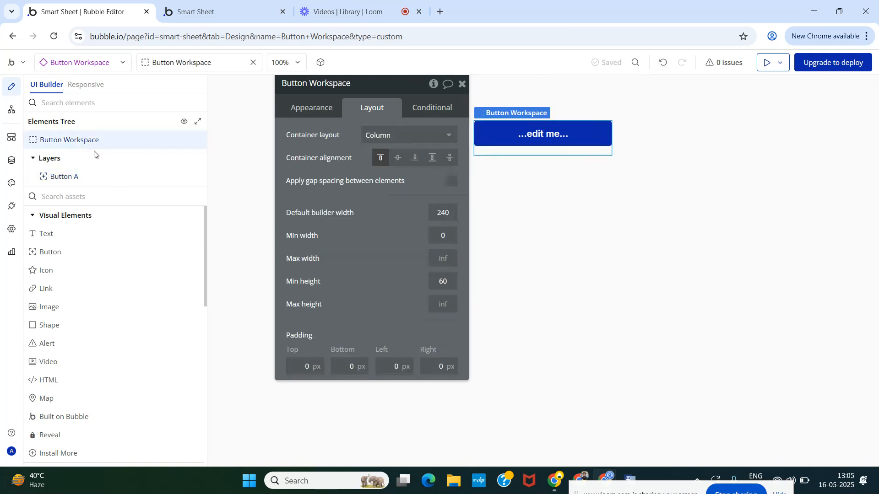
left_click(398, 160)
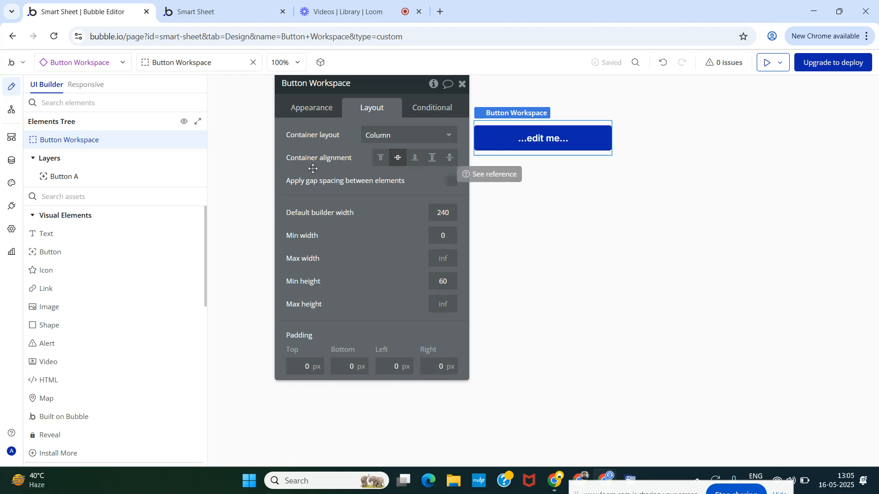
mouse_move(71, 180)
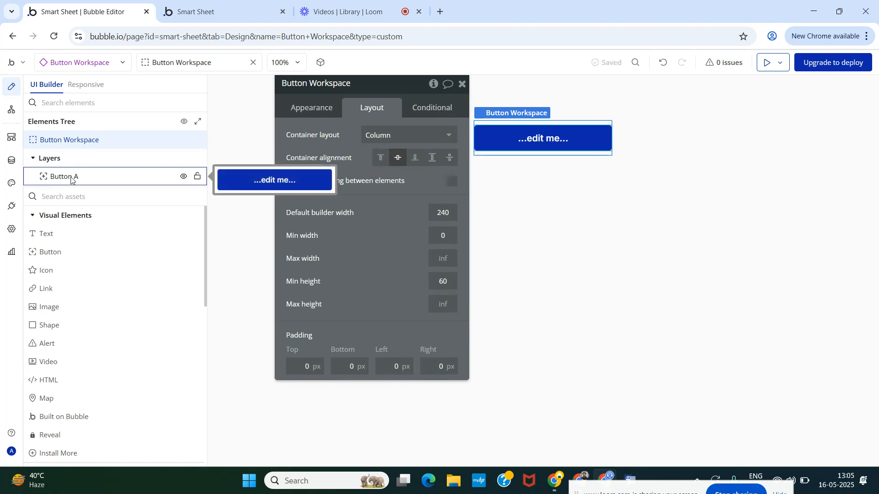
left_click(71, 180)
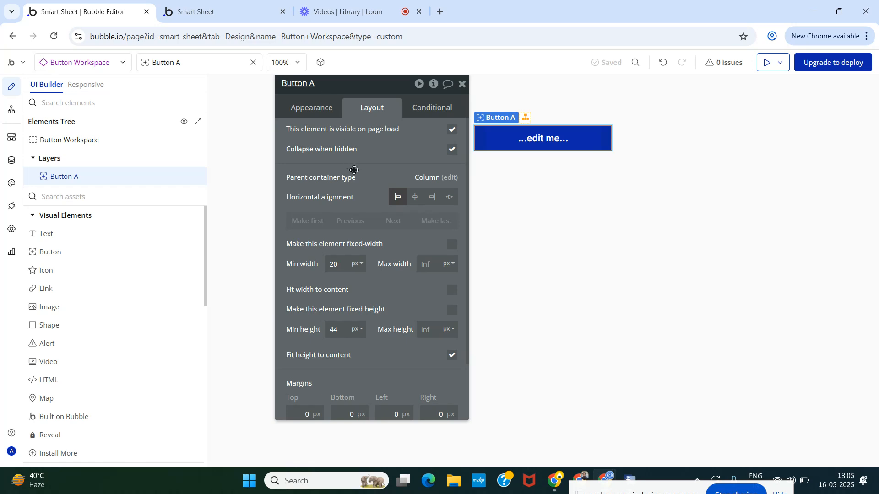
double_click(338, 330)
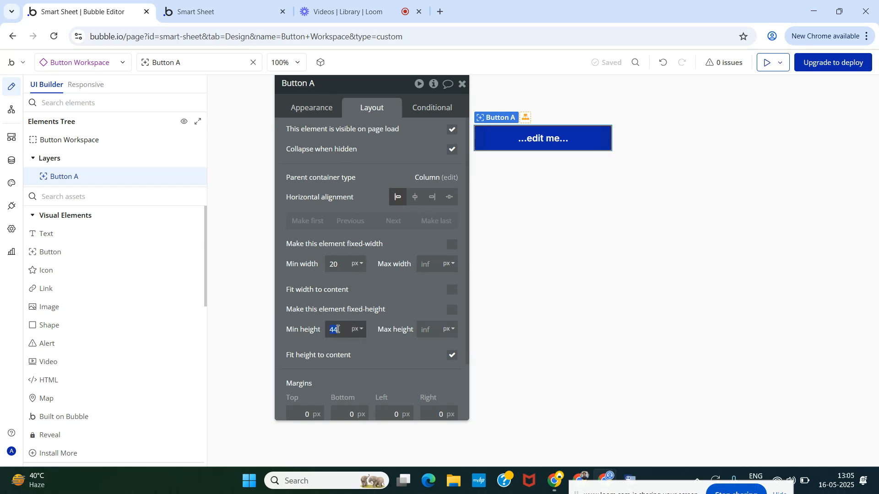
type("40")
left_click(380, 294)
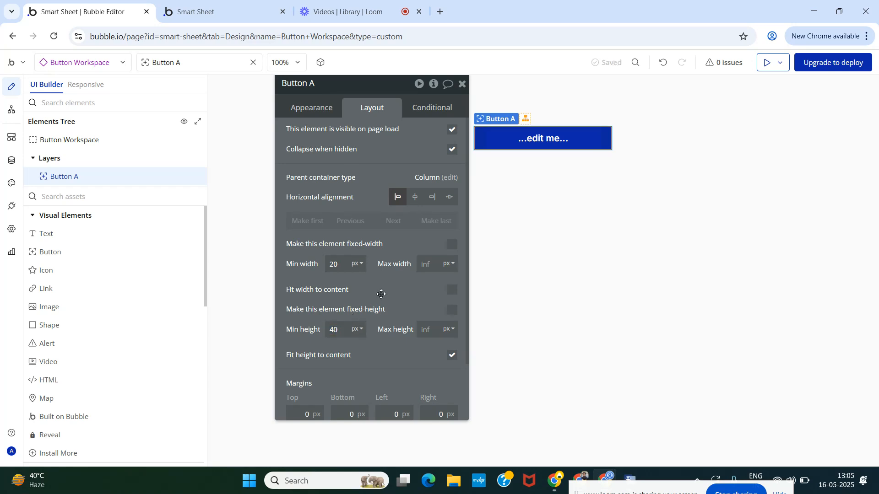
scroll(381, 294, "down", 2)
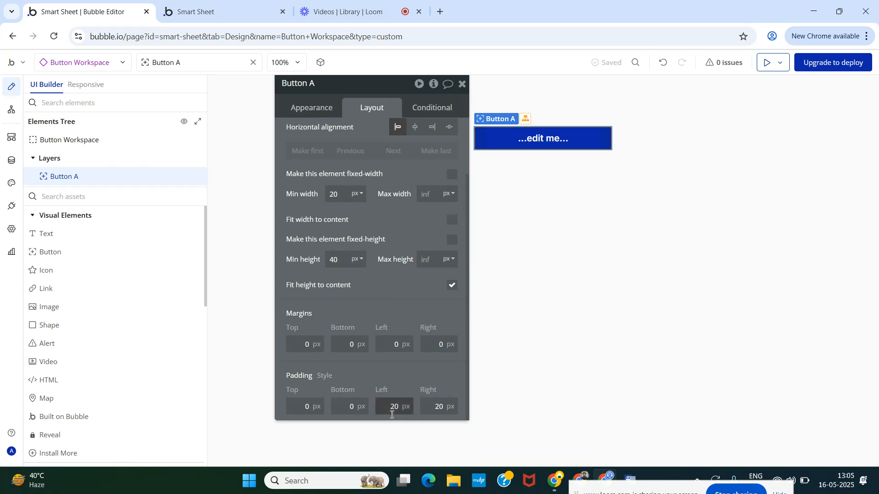
Step: Edit the button's Filled Light Primary style and set its background color to Primary 50
left_click(304, 109)
scroll(360, 235, "up", 2)
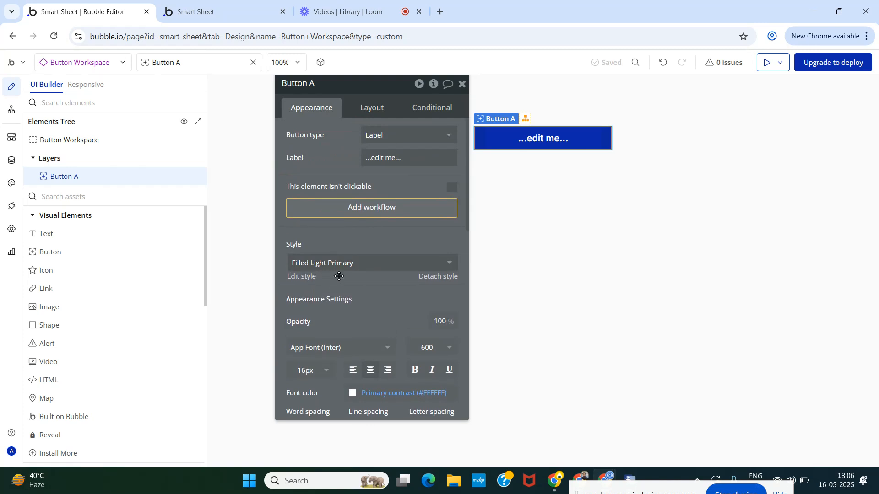
left_click(302, 277)
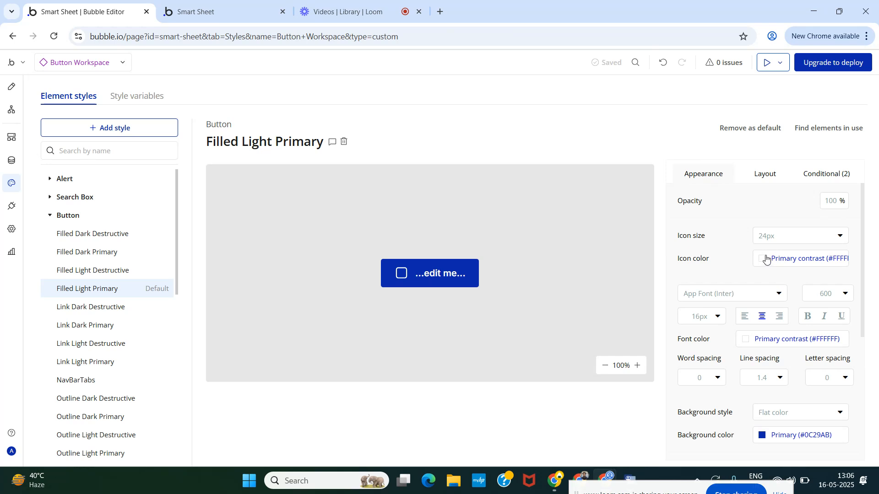
scroll(764, 364, "down", 3)
left_click(763, 320)
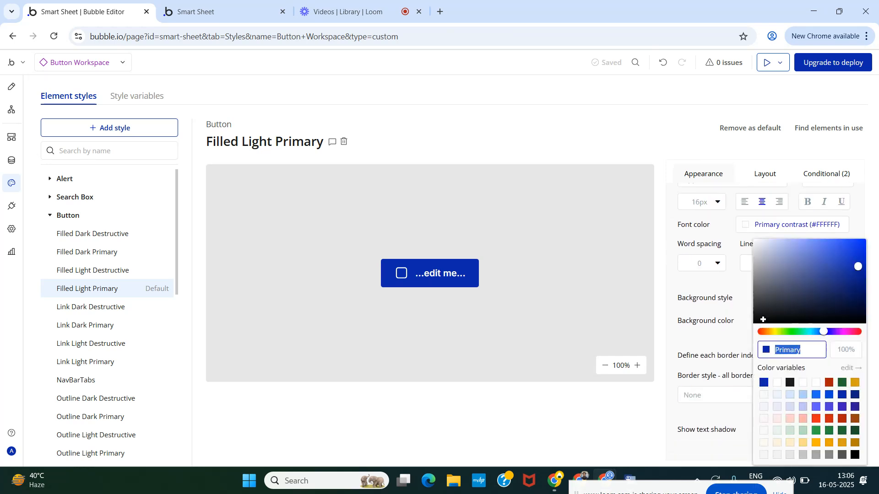
left_click(816, 395)
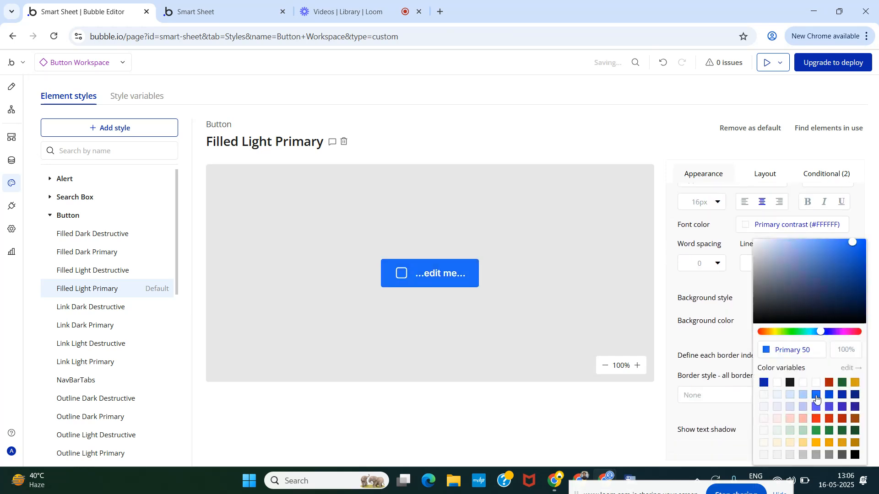
left_click(722, 295)
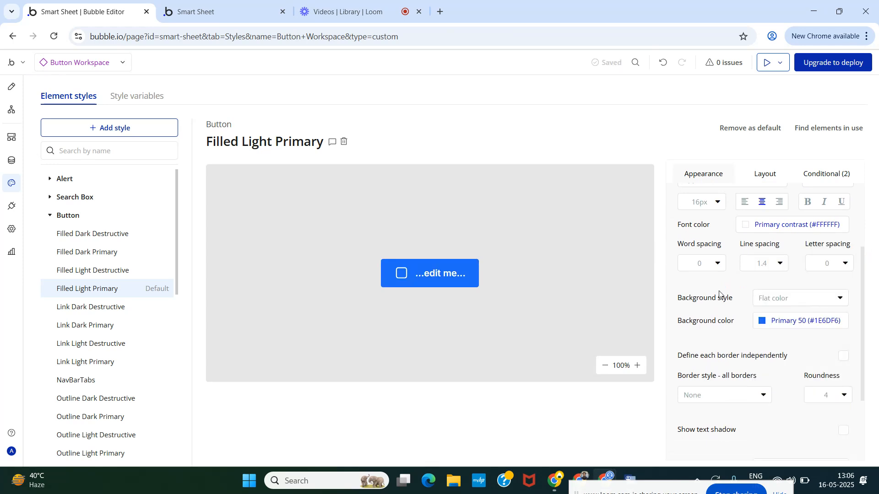
Step: Set the style's hover condition background color to Primary 50 at 80% opacity
scroll(723, 295, "up", 3)
left_click(821, 173)
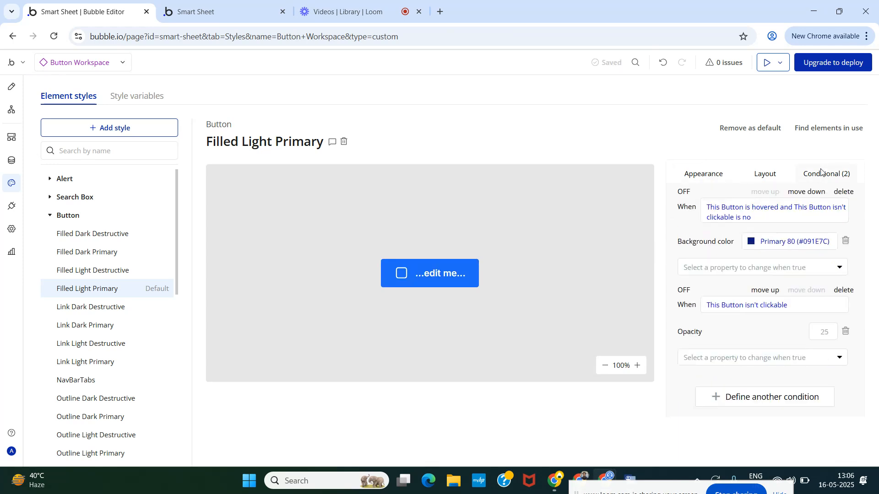
left_click(754, 242)
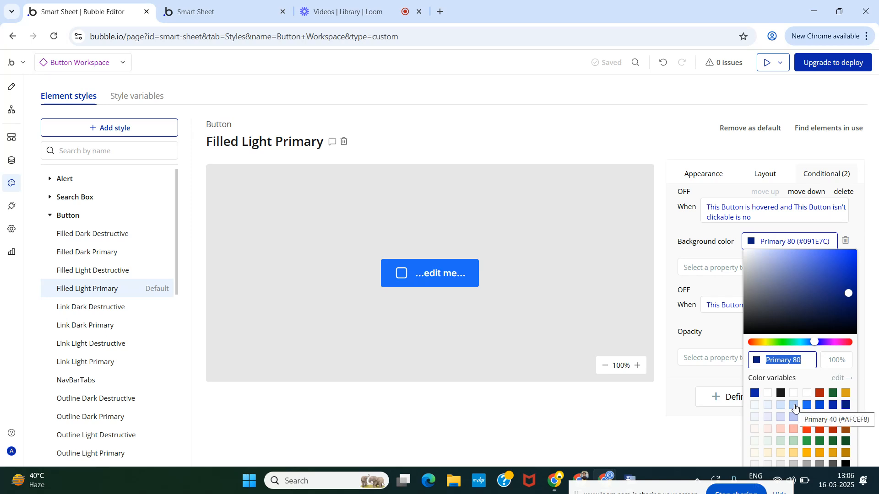
left_click(806, 407)
left_click(834, 362)
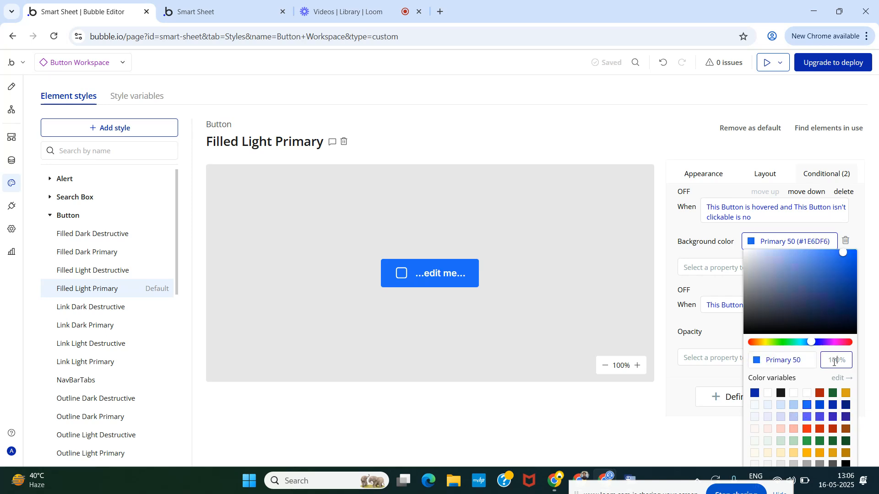
type("80")
left_click(689, 243)
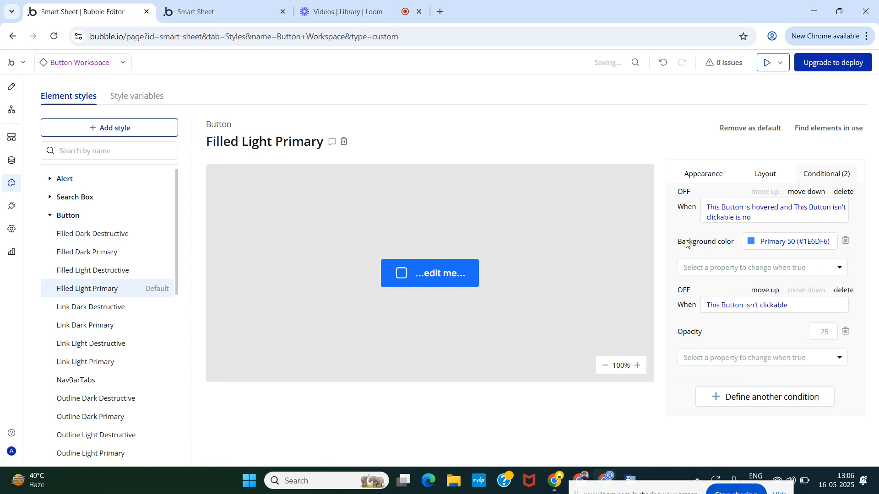
Step: Set the Filled Light Primary style's icon size to 18px
left_click(693, 178)
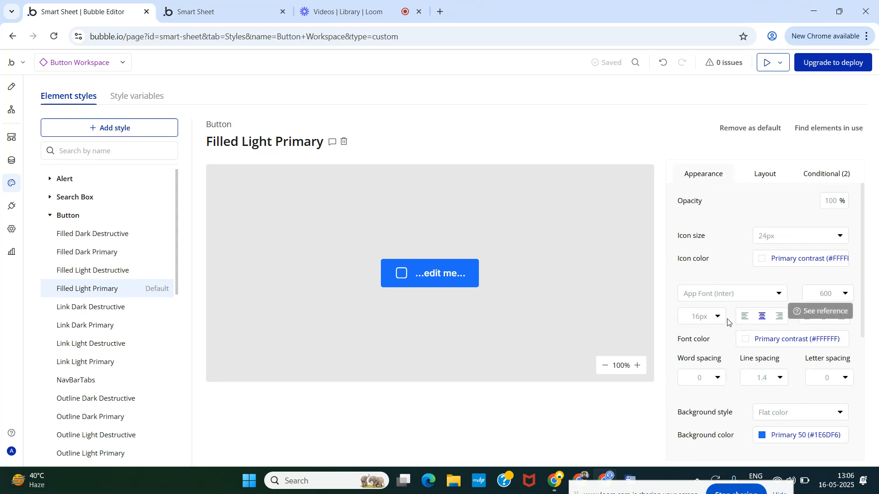
left_click(774, 236)
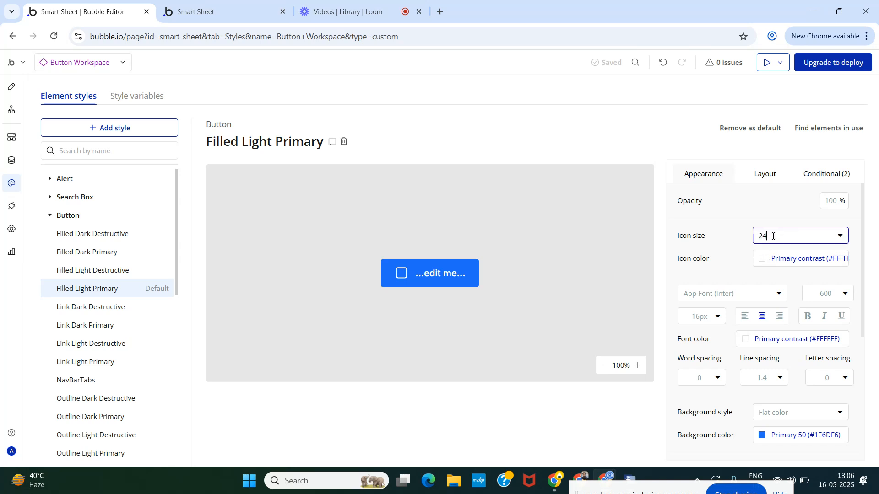
double_click(773, 236)
type("18")
left_click(763, 211)
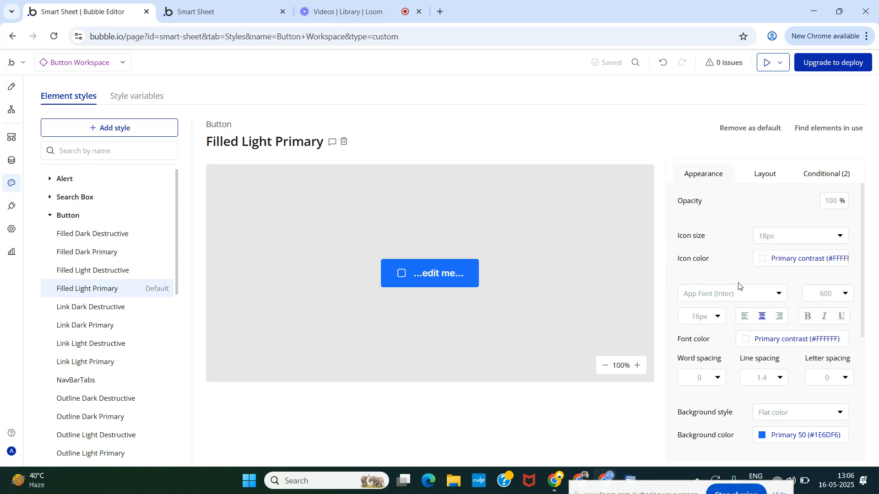
Step: Set the Filled Light Primary style's font size to 14px
left_click(700, 322)
double_click(701, 320)
type("14")
left_click(717, 265)
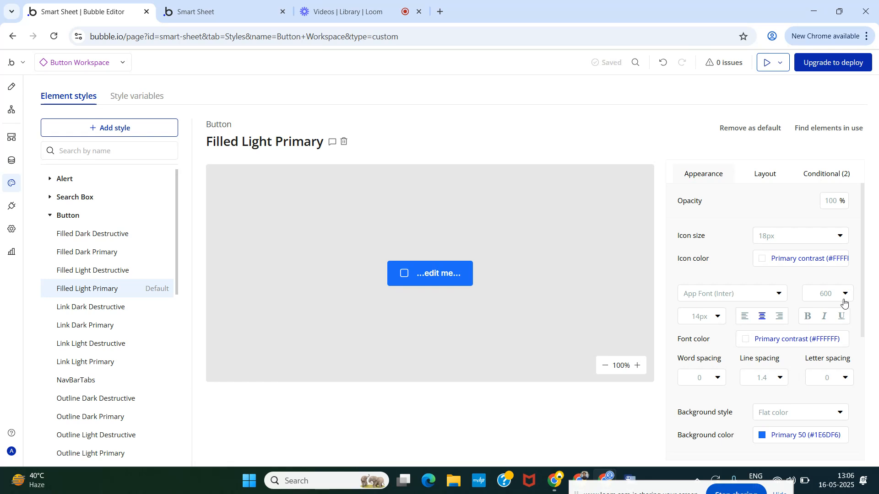
Step: Increase the corner roundness of the Filled Light Primary style and review its remaining appearance settings
scroll(747, 337, "down", 4)
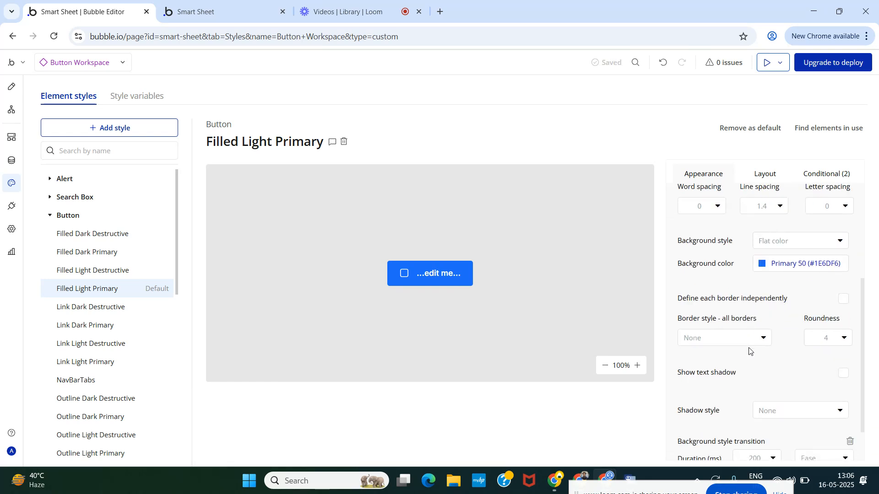
double_click(827, 340)
scroll(792, 339, "down", 2)
scroll(791, 344, "up", 1)
scroll(790, 345, "up", 4)
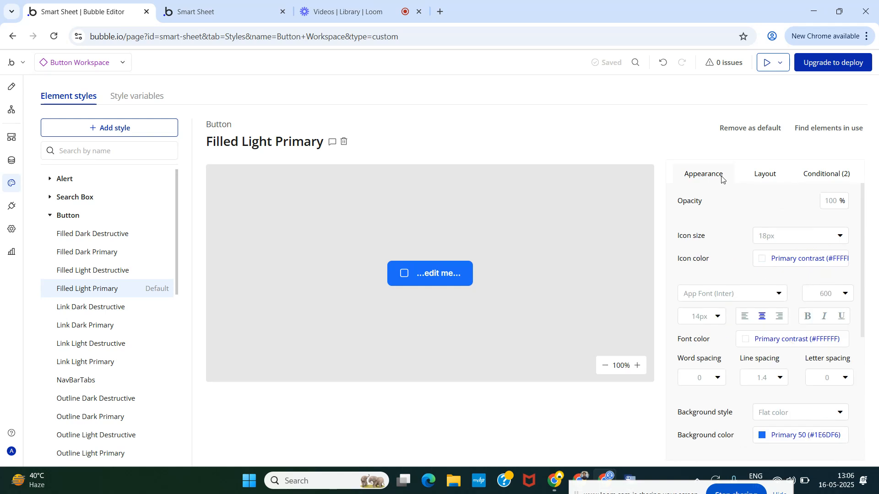
Step: Return to the design view and change the button's label to "Add a workspace"
left_click(12, 86)
triple_click(785, 247)
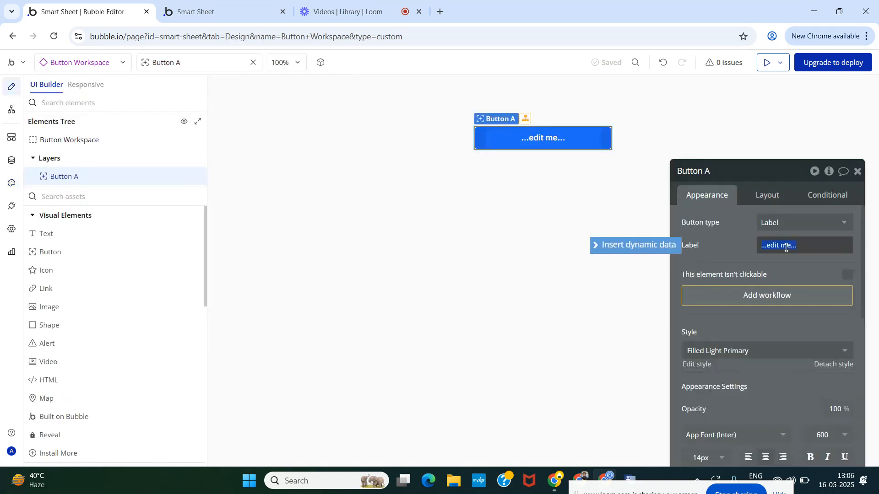
type("W")
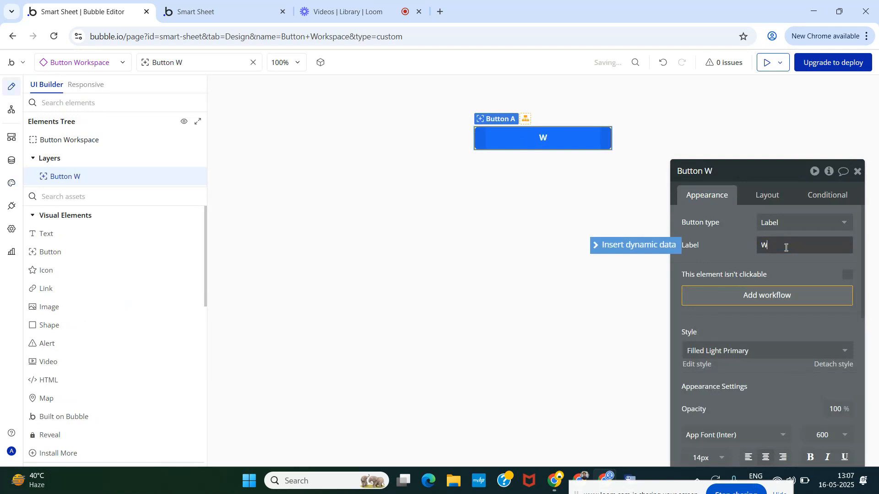
type("Add a")
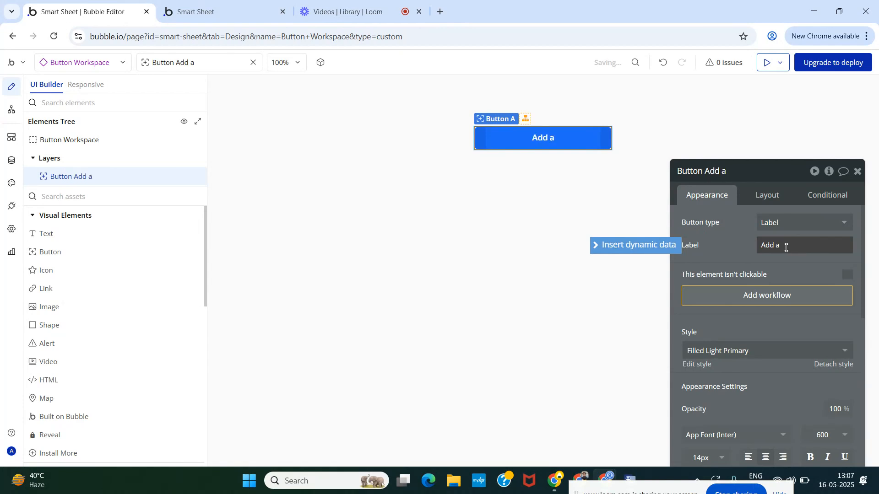
type(" workspace")
left_click(799, 275)
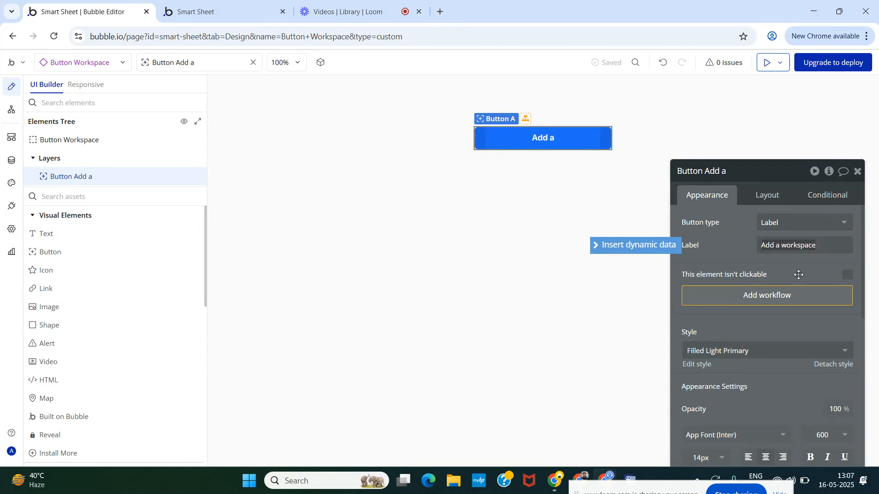
Step: Change the button type to Icon and label and choose the Plus icon from the Phosphor set
left_click(785, 223)
left_click(791, 292)
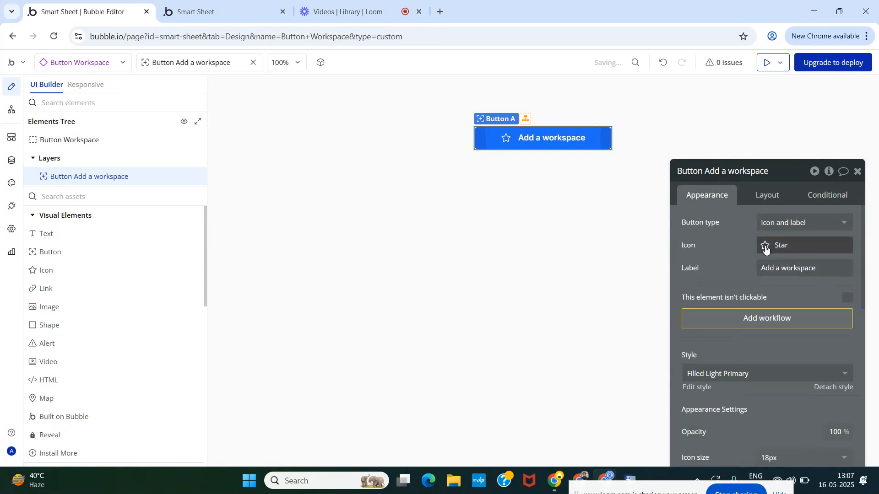
left_click(765, 244)
type("plus")
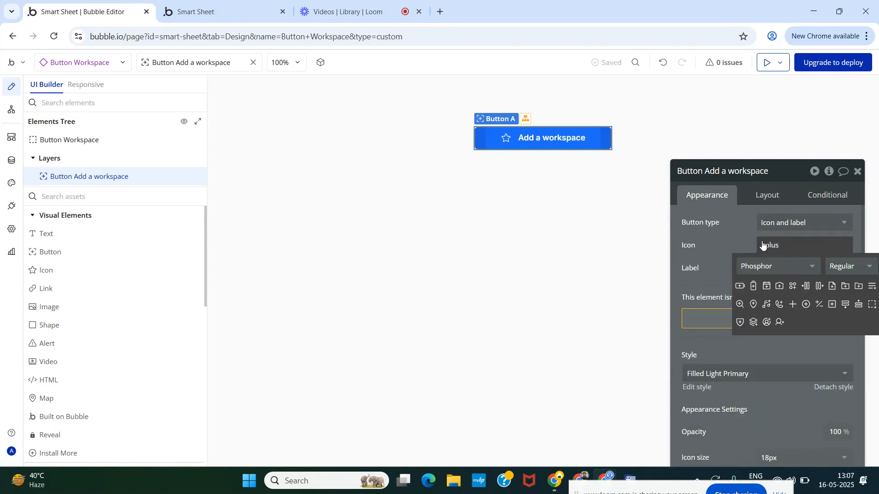
left_click(796, 304)
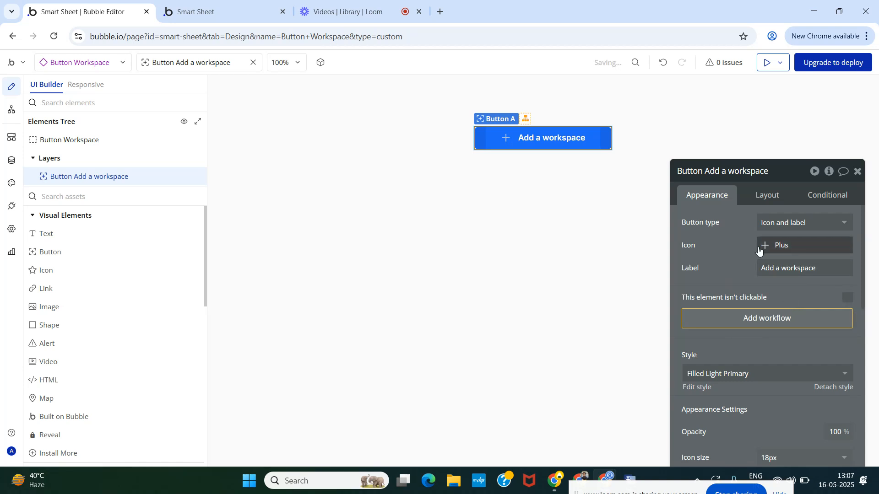
Step: Set the gap between the button's icon and label to 6 in its layout settings
left_click(767, 197)
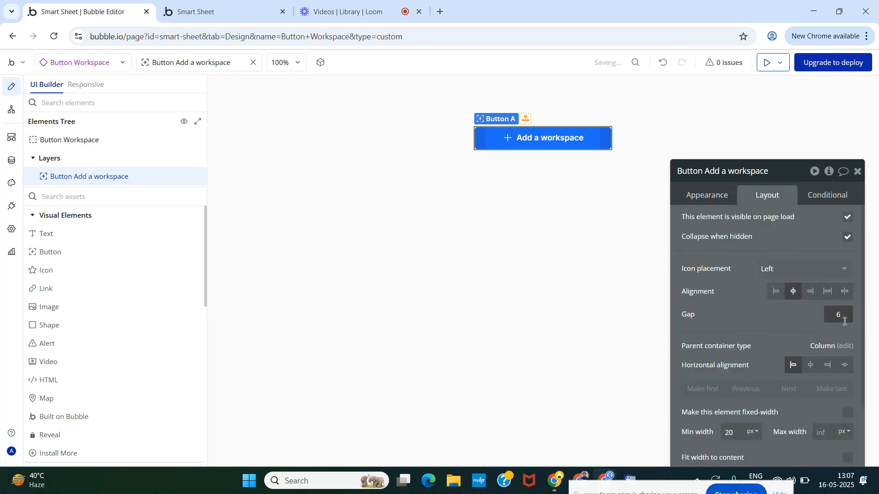
Step: Add a popup to the reusable element and name it "Popup Add a Workspace"
left_click(775, 326)
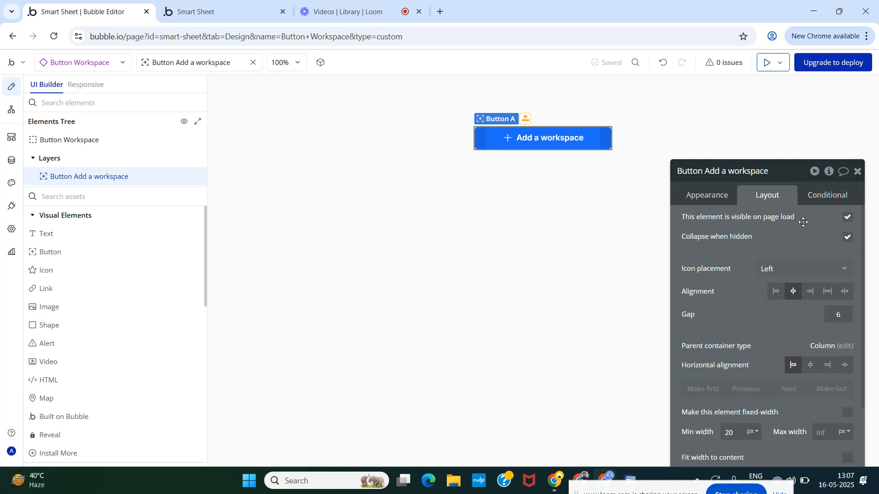
left_click(857, 172)
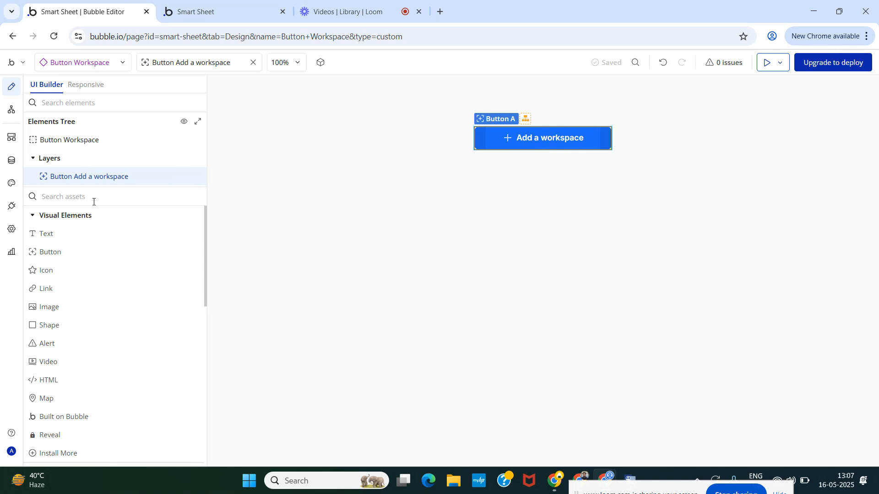
type("Pop")
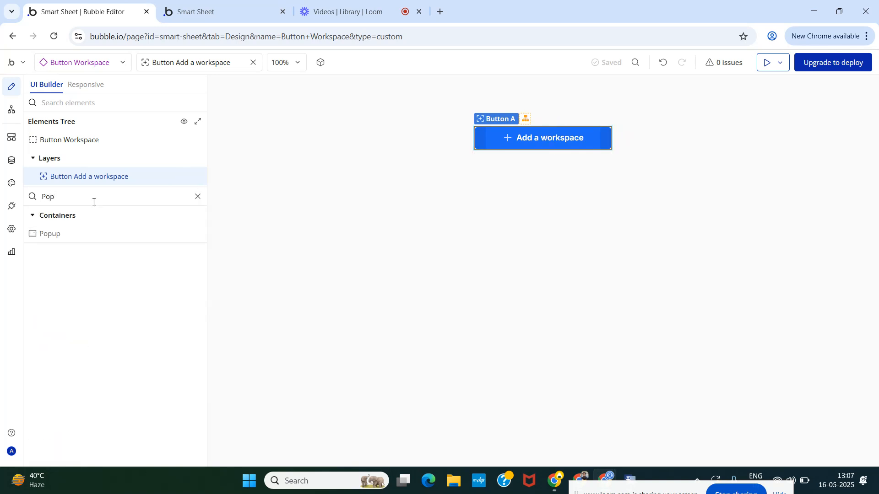
left_click_drag(46, 234, 232, 246)
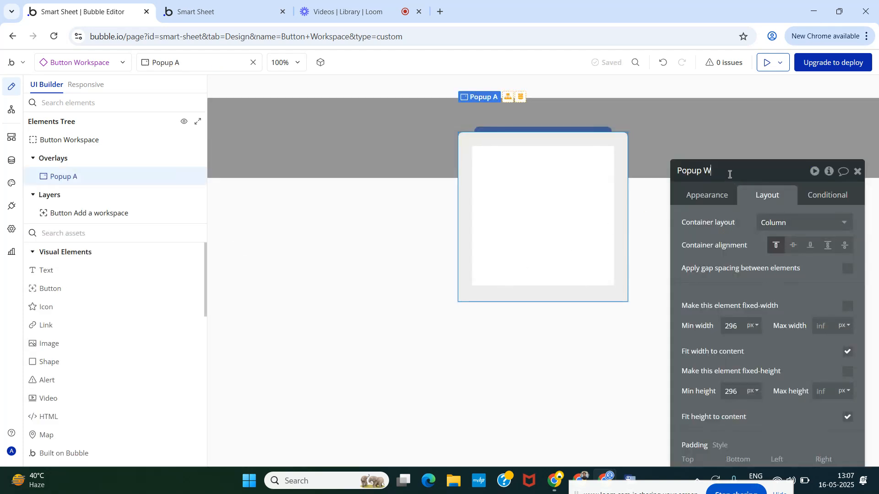
type("spac")
key("BackSpace")
key("BackSpace")
key("BackSpace")
type("Add a Workspa")
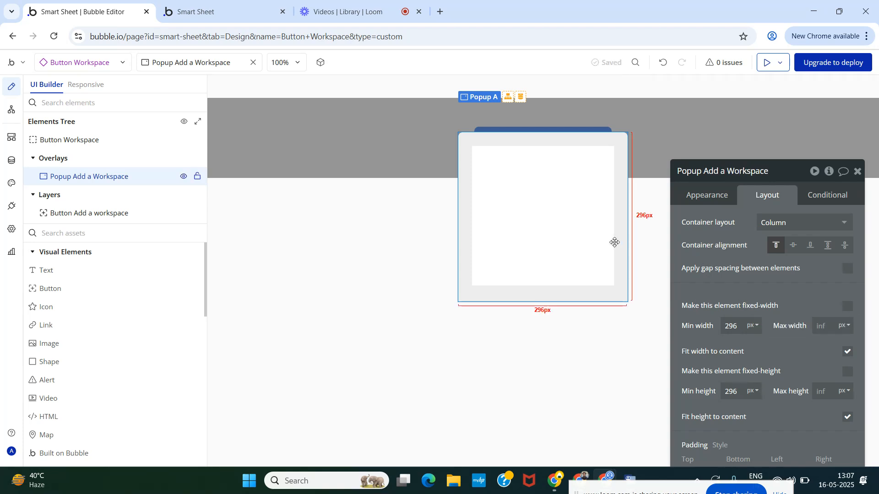
Step: Set the popup's minimum width to 200 px and maximum width to 440 px, and turn off fitting its width to content
left_click_drag(739, 287, 702, 254)
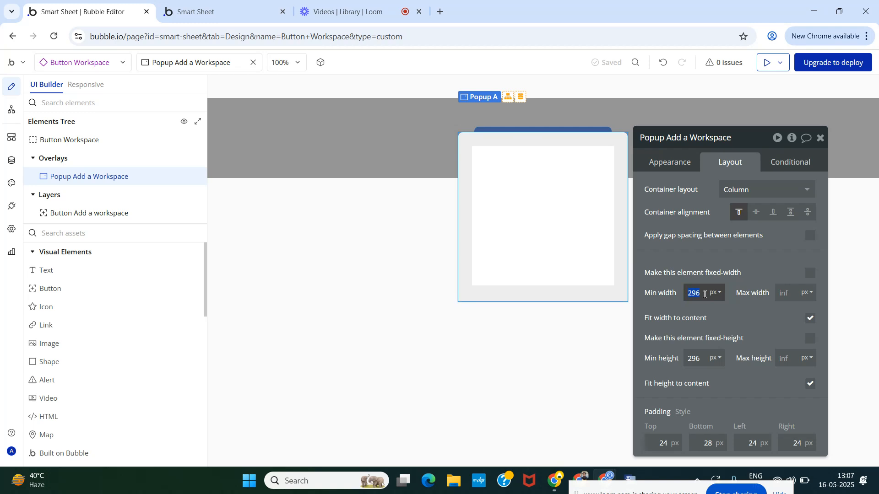
type("200")
left_click(767, 271)
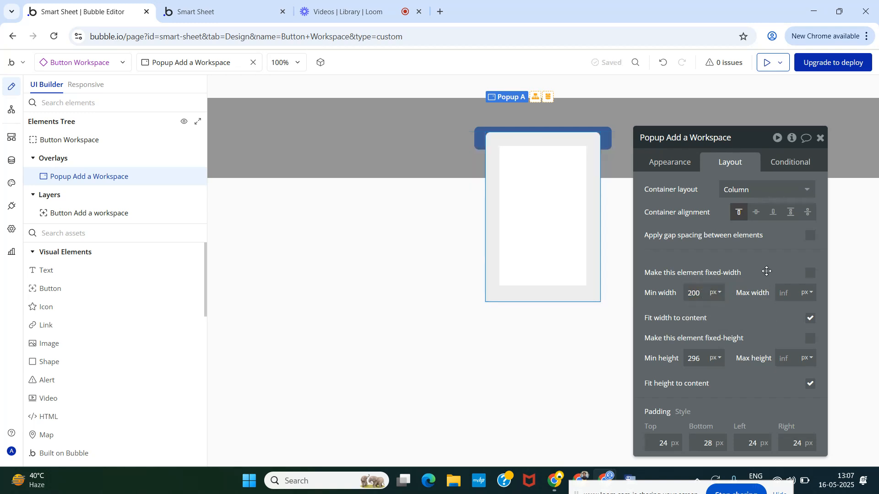
left_click(789, 295)
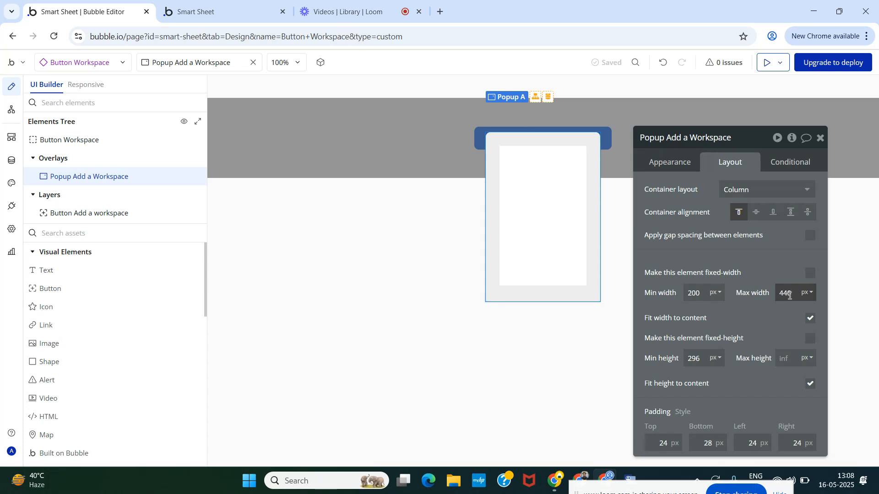
left_click(773, 268)
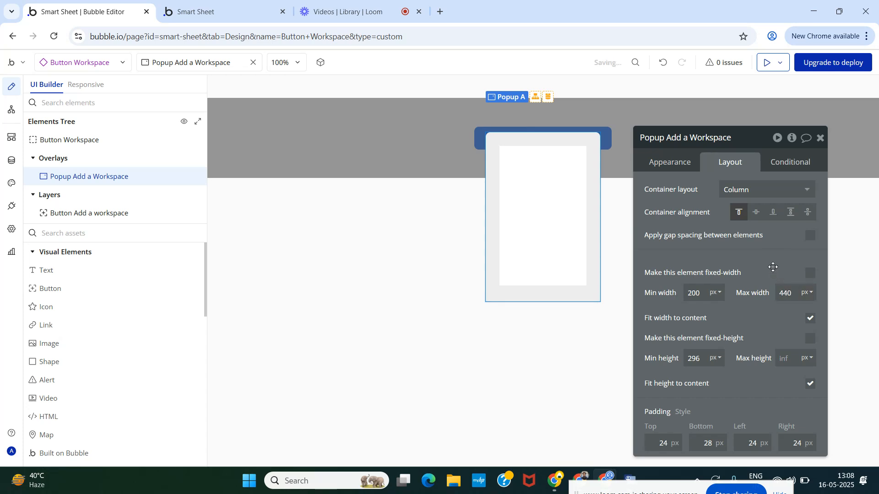
left_click(810, 319)
left_click_drag(769, 314, 251, 275)
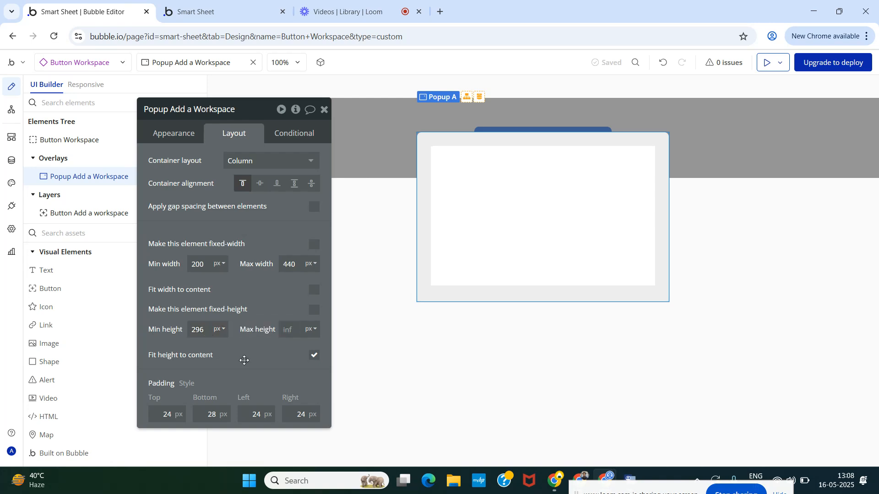
left_click(176, 139)
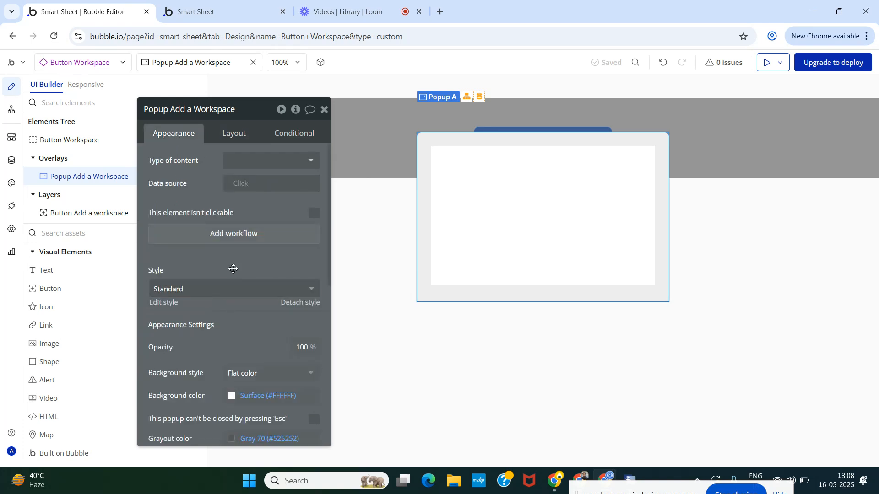
scroll(234, 270, "down", 3)
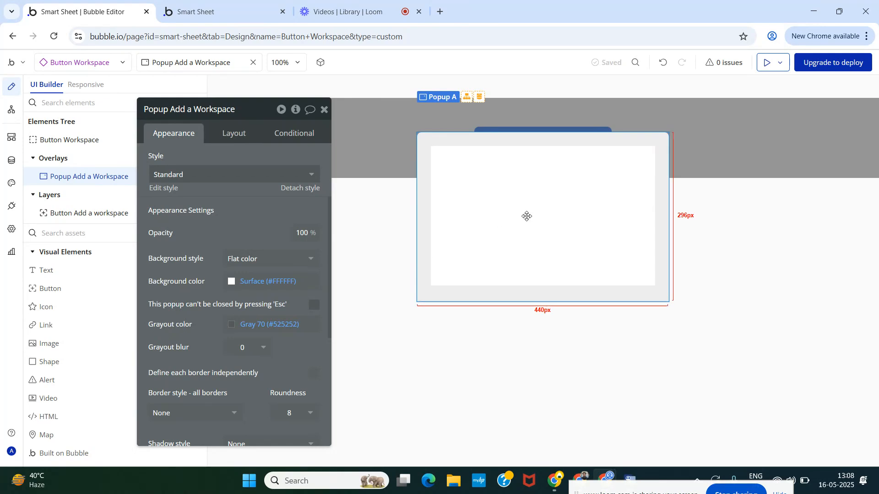
scroll(260, 224, "up", 3)
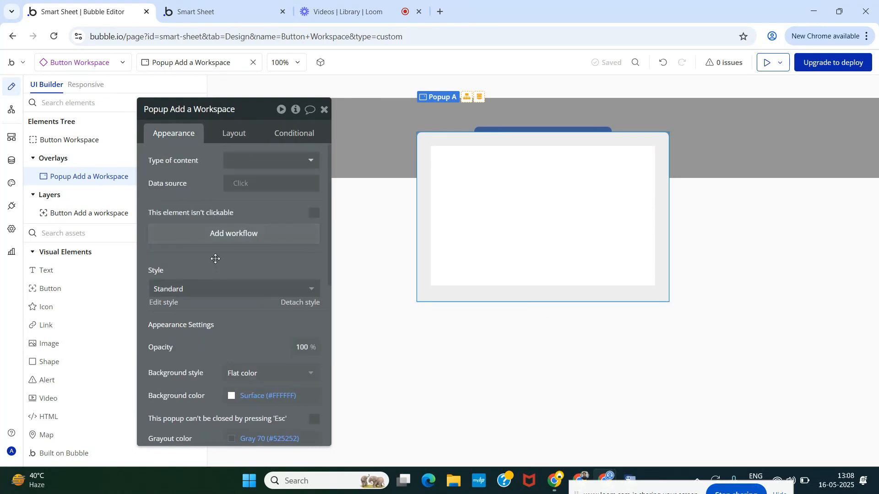
left_click(236, 135)
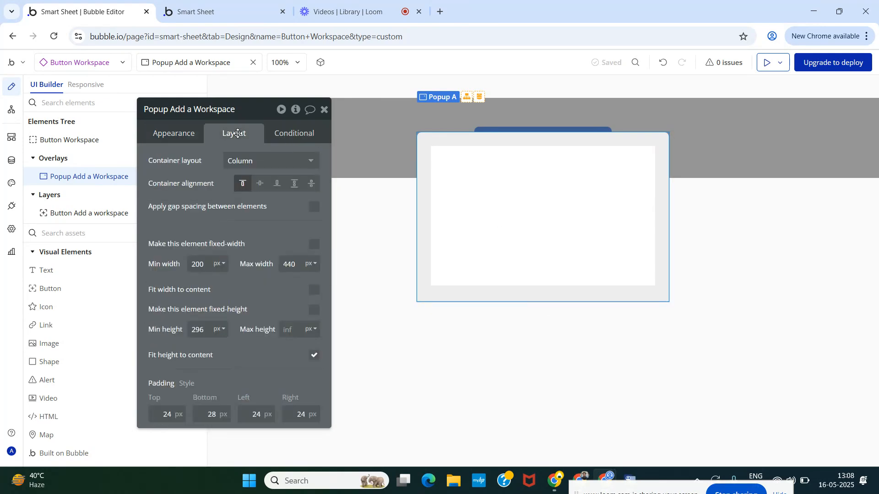
Step: Add an Input element inside the popup and place a Text element above it
left_click(324, 109)
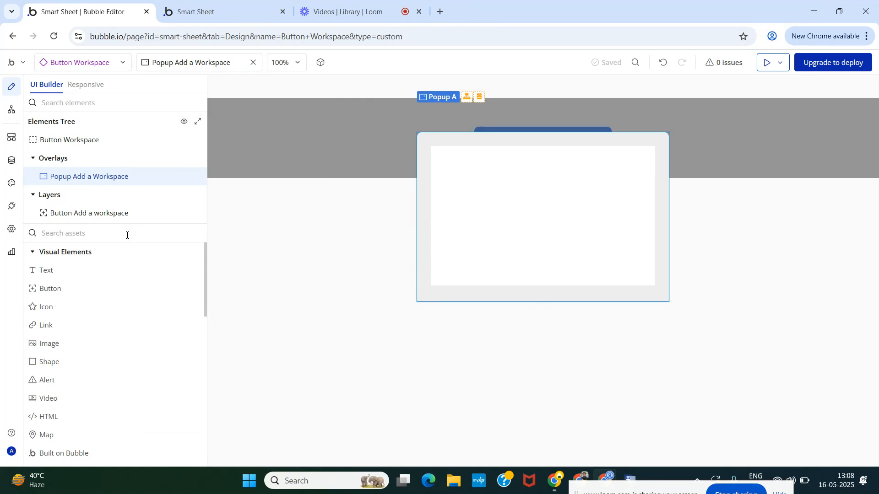
type("Inp")
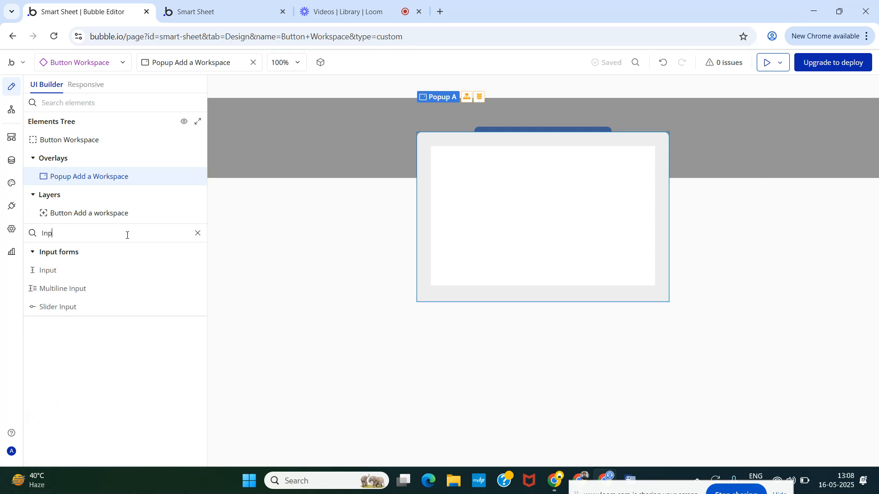
left_click_drag(58, 271, 492, 216)
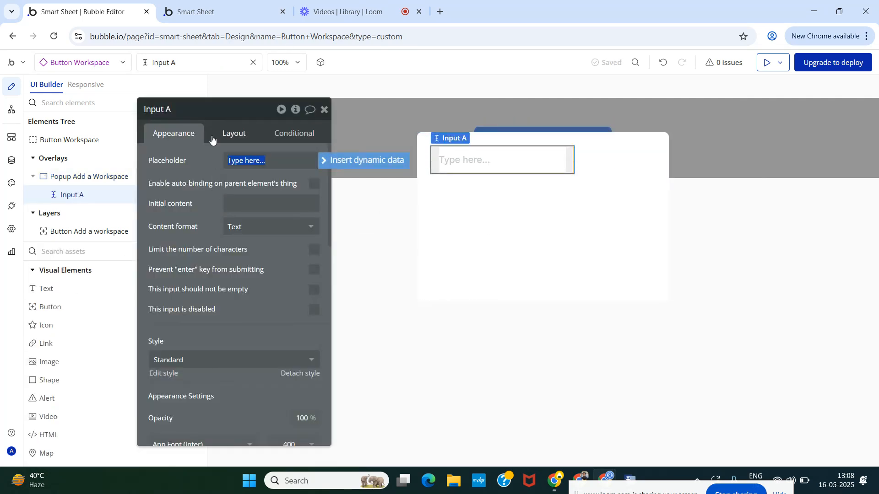
left_click(59, 251)
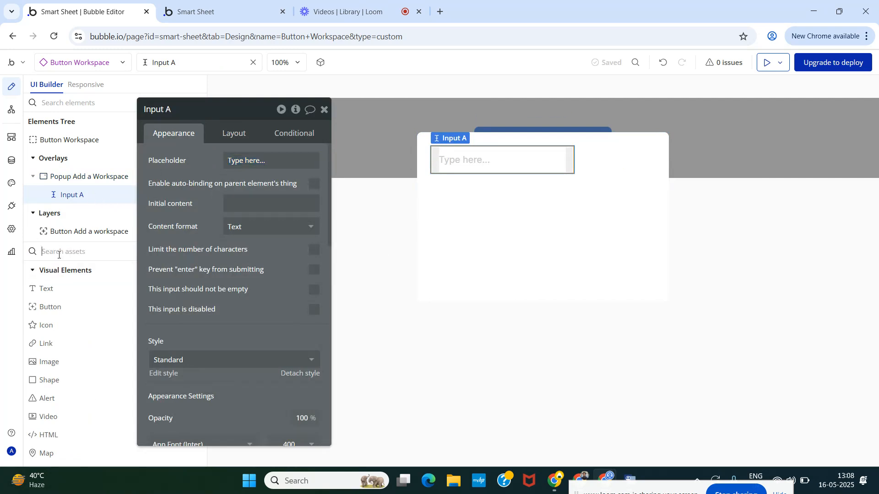
type("Te")
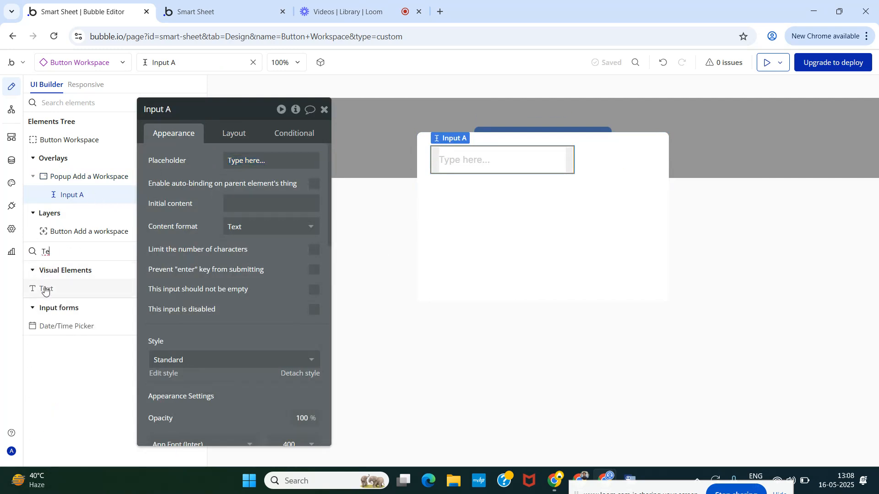
left_click_drag(45, 289, 69, 194)
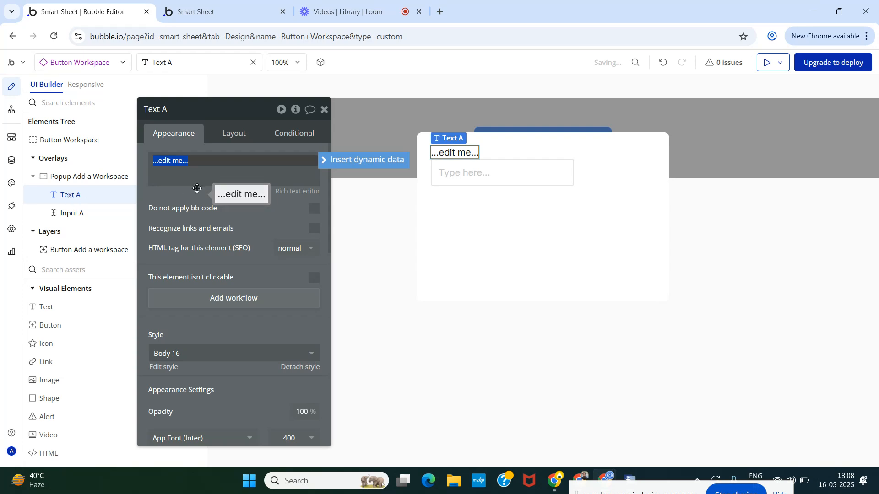
Step: Turn off fit width to content for the new text element and centre its text horizontally
left_click(227, 133)
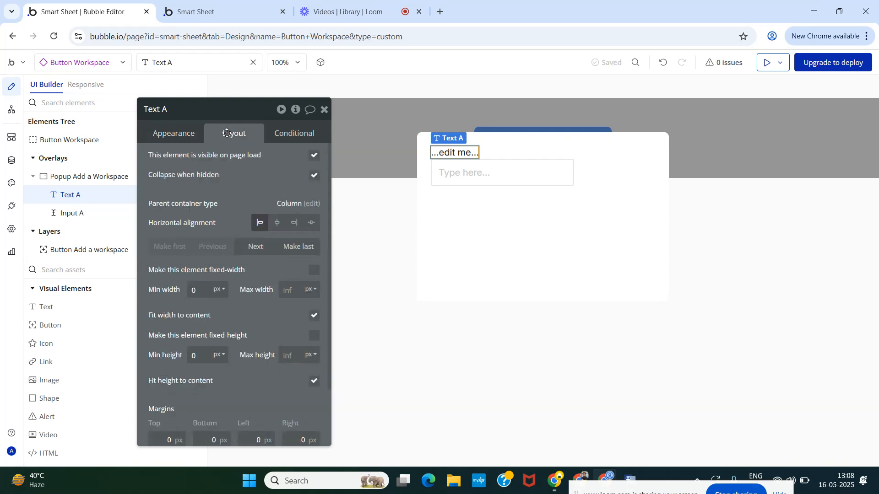
left_click(315, 318)
left_click(174, 133)
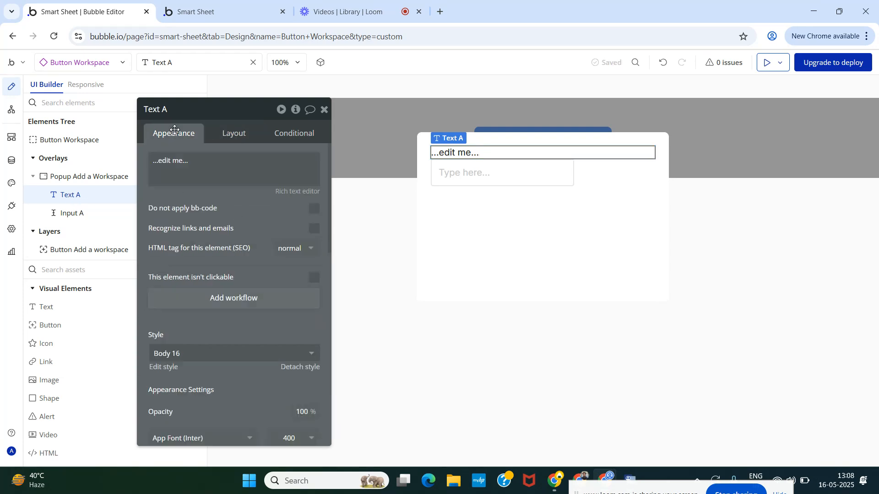
scroll(243, 338, "down", 3)
left_click(232, 347)
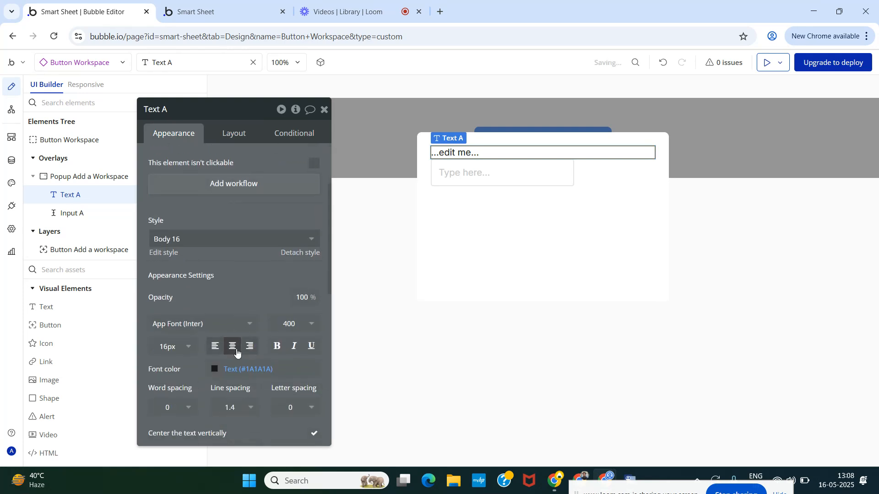
Step: Try the Body 14 style with a 600 font weight and the Body 18 style on the text
left_click(198, 239)
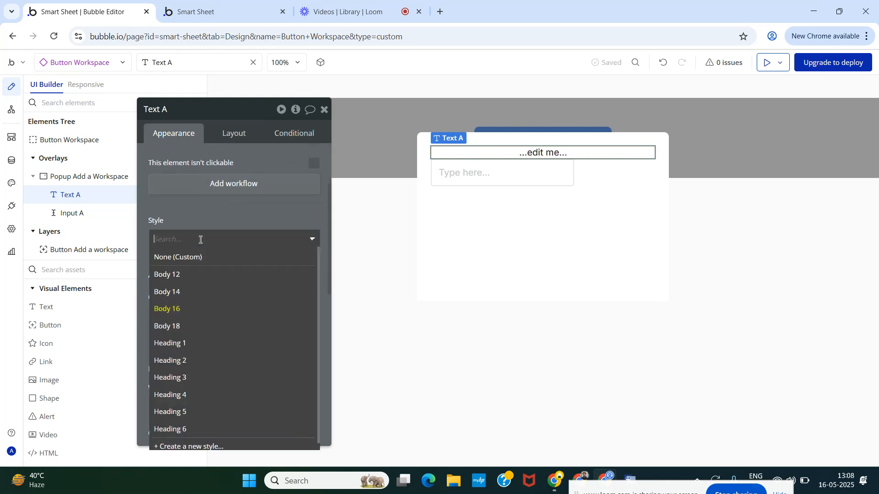
left_click(192, 290)
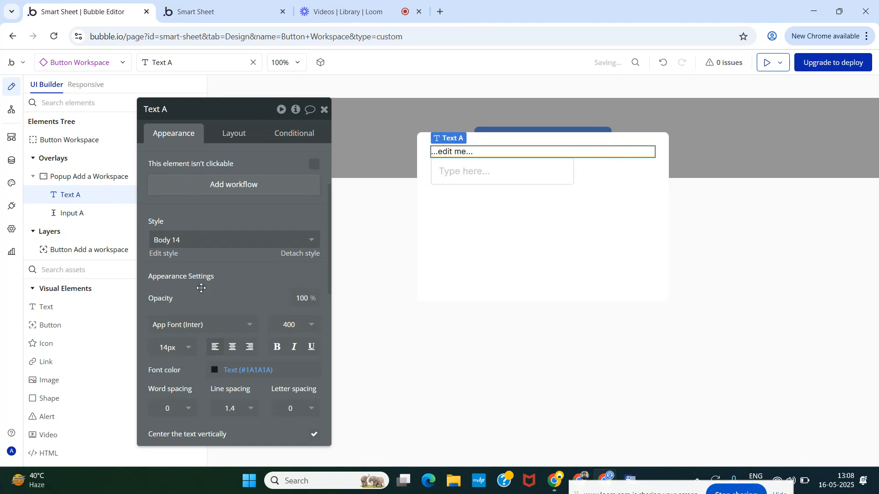
left_click(290, 325)
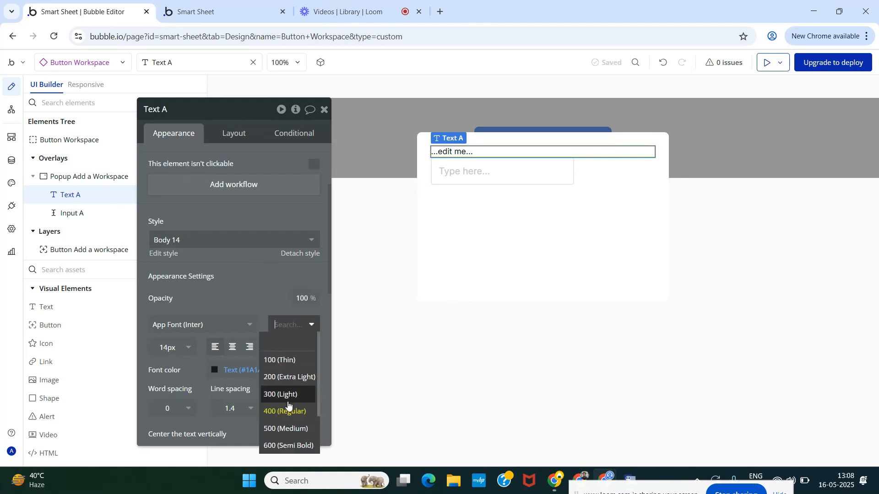
left_click(286, 444)
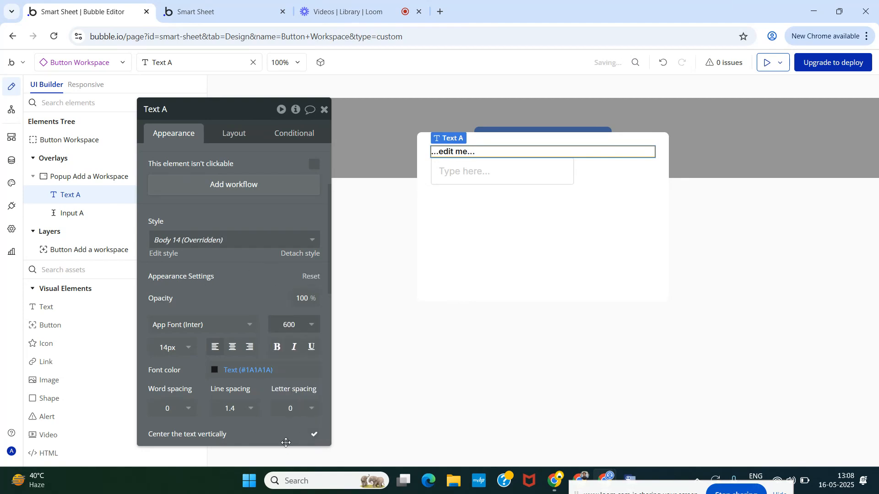
left_click(214, 241)
left_click(204, 328)
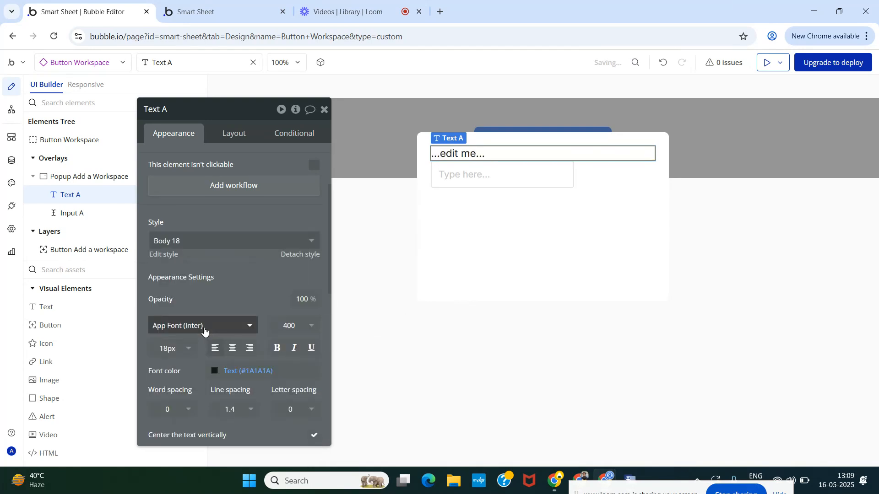
Step: Apply the Heading 6 style to the text and edit that style to use centre alignment
left_click(220, 243)
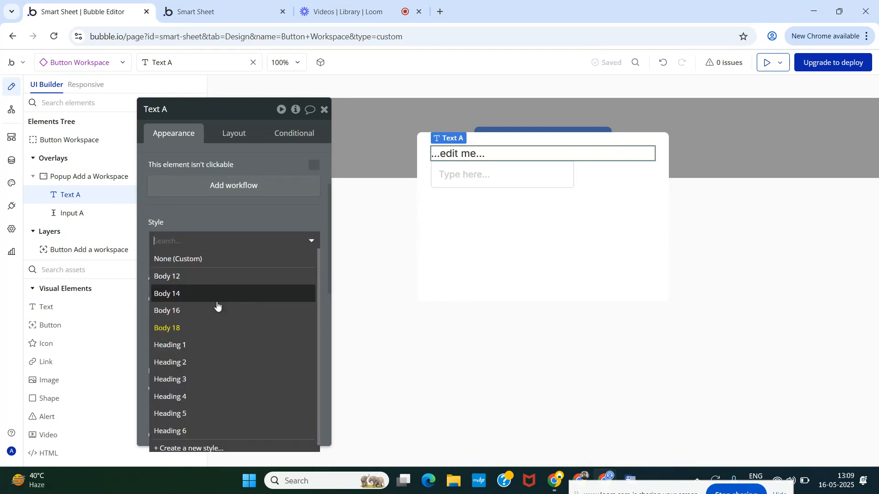
left_click(188, 424)
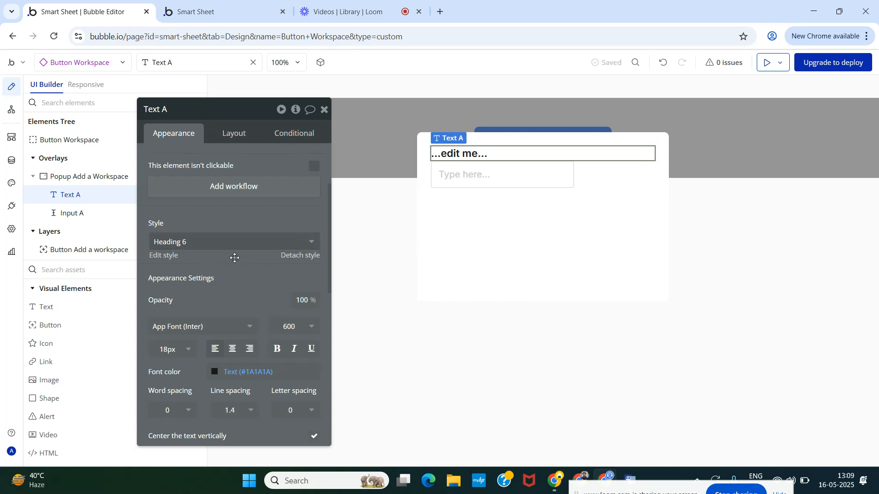
left_click(164, 256)
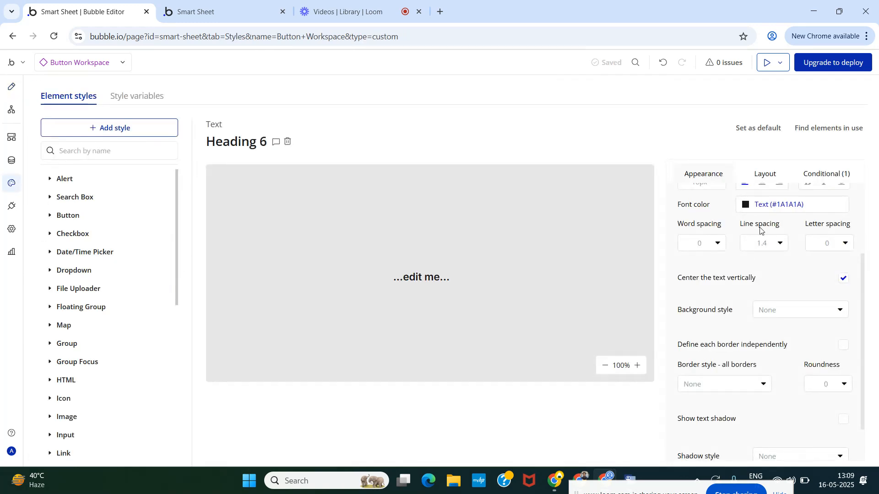
scroll(763, 275, "up", 2)
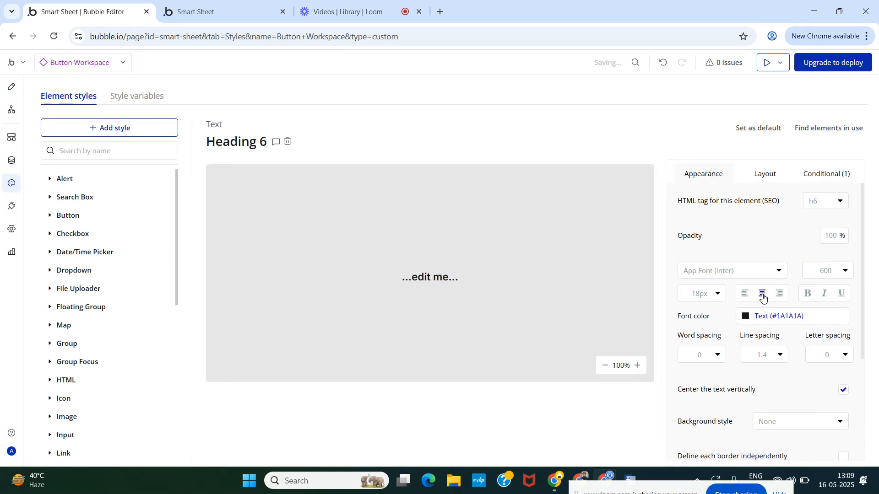
left_click(10, 87)
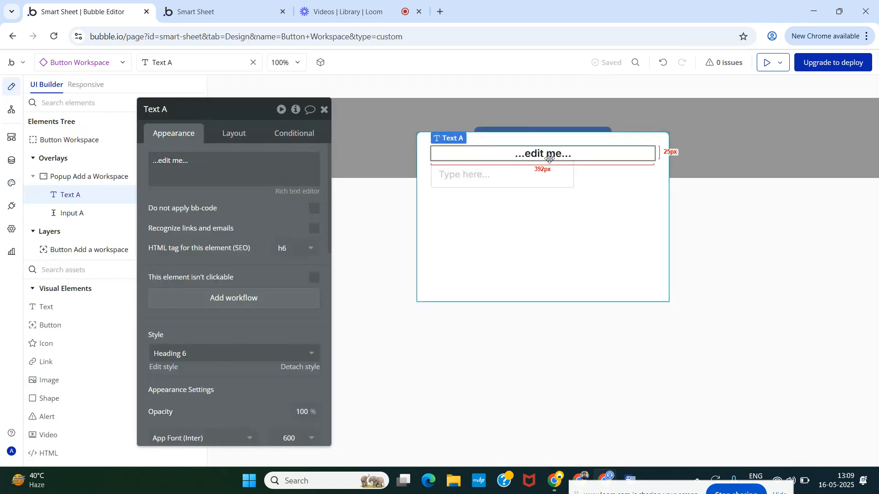
Step: Replace the heading text in the popup with "Add Workspace"
left_click(255, 162)
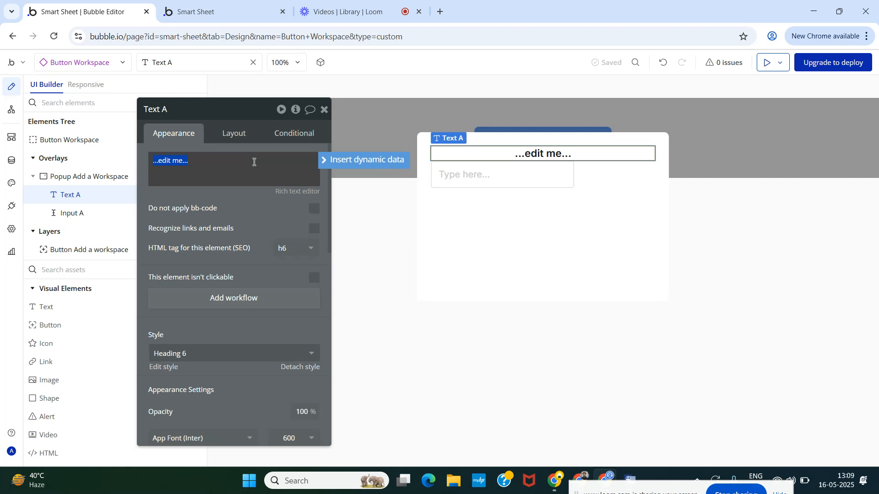
type("Add Workspace")
left_click(242, 201)
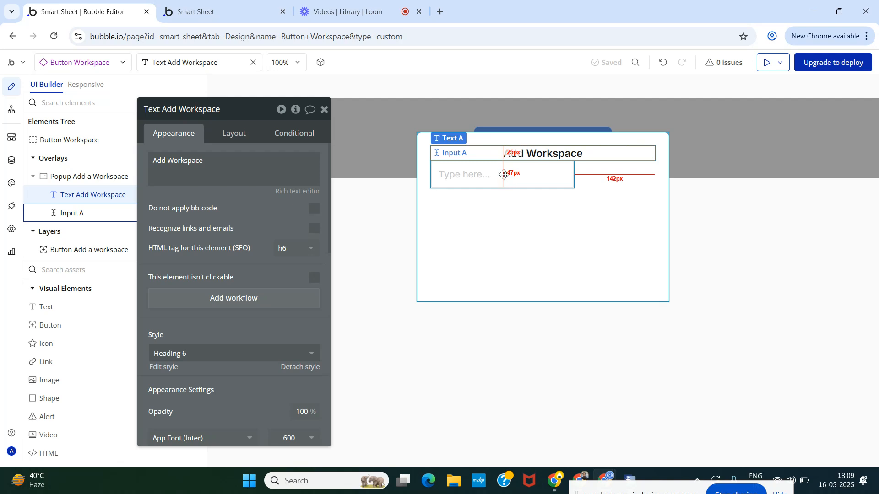
Step: Enable gap spacing between elements in the Add a Workspace popup and set its row gap to 20 px
left_click(455, 176)
left_click(88, 181)
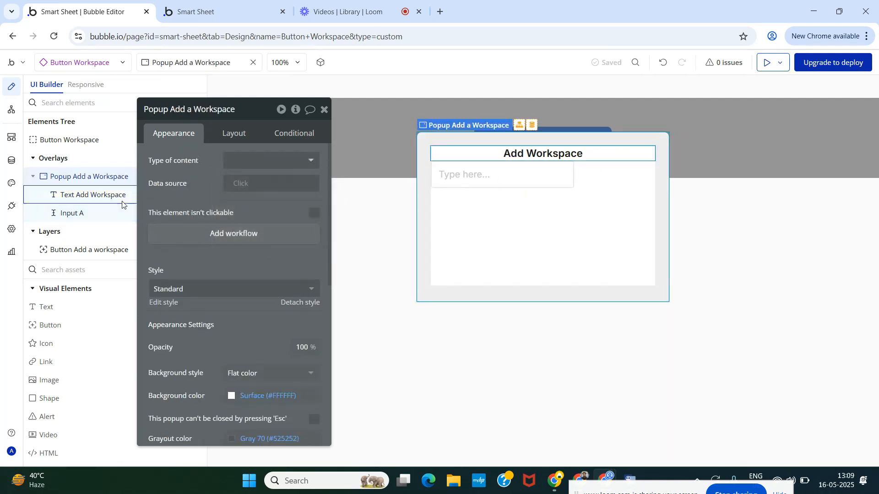
left_click(234, 135)
left_click(315, 209)
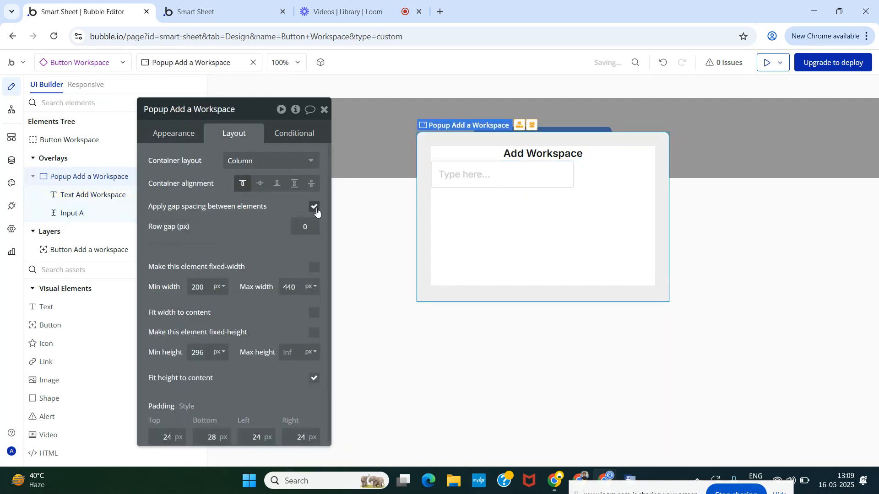
left_click(310, 229)
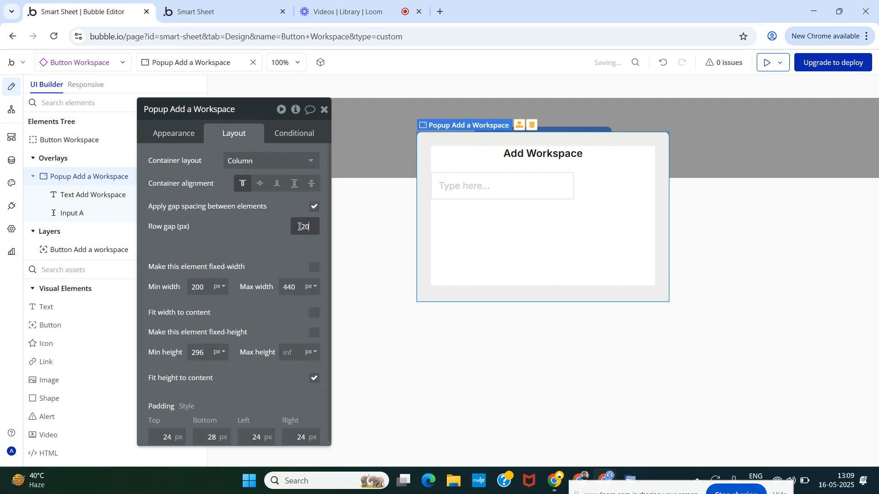
left_click(324, 110)
Step: Turn off fixed width for the popup's input, reset its minimum width to 0 and set its height to 40 px
left_click(69, 215)
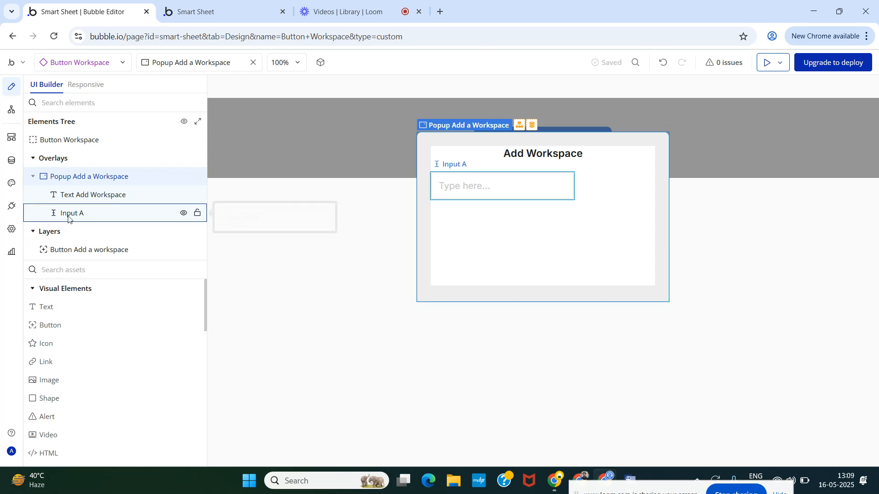
left_click(69, 215)
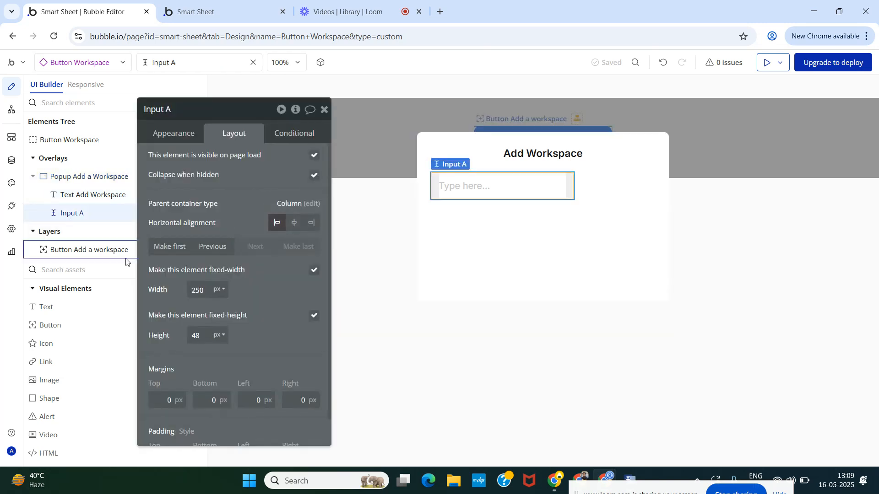
left_click(313, 271)
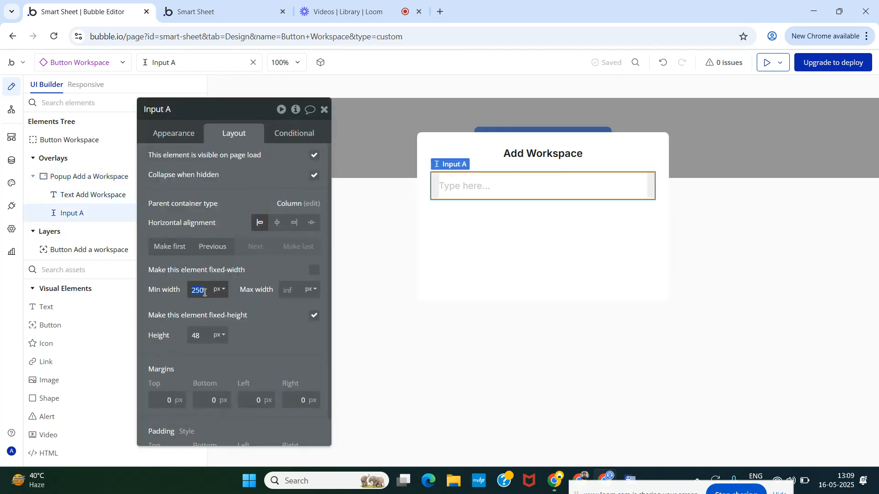
key("BackSpace")
left_click(203, 337)
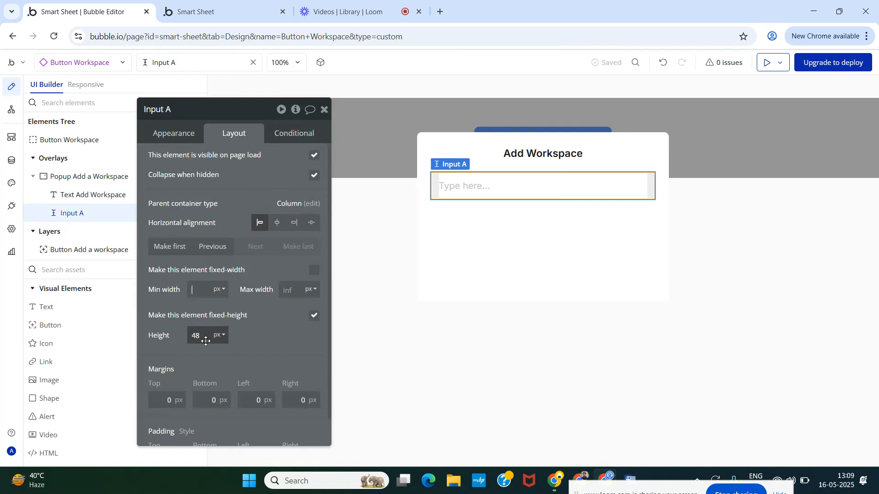
type("40")
left_click(271, 331)
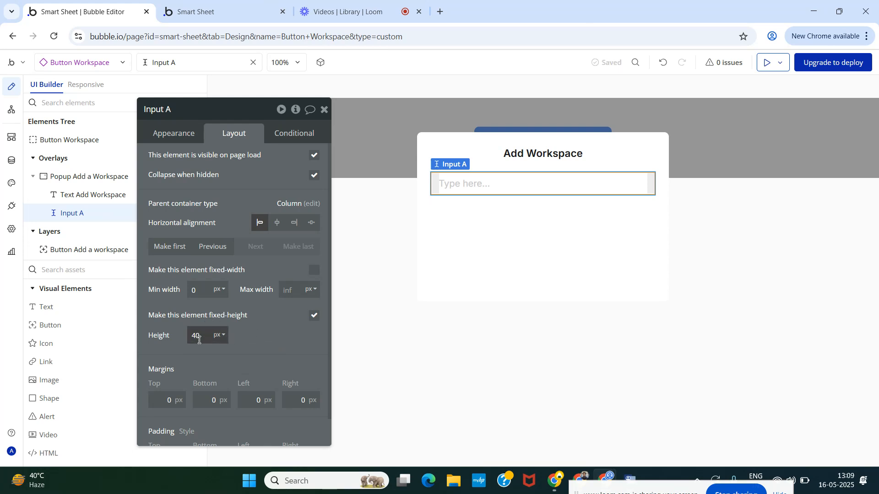
Step: Set the height of the popup's input to 44 px
left_click(549, 270)
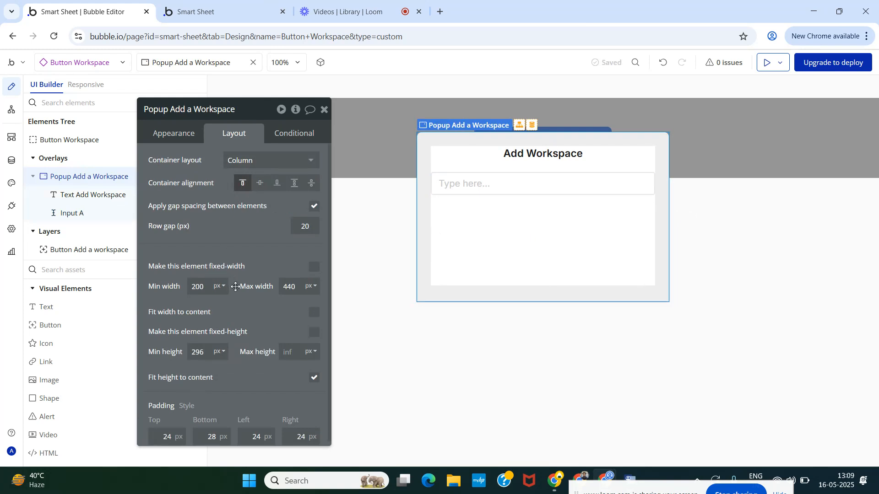
scroll(227, 286, "down", 1)
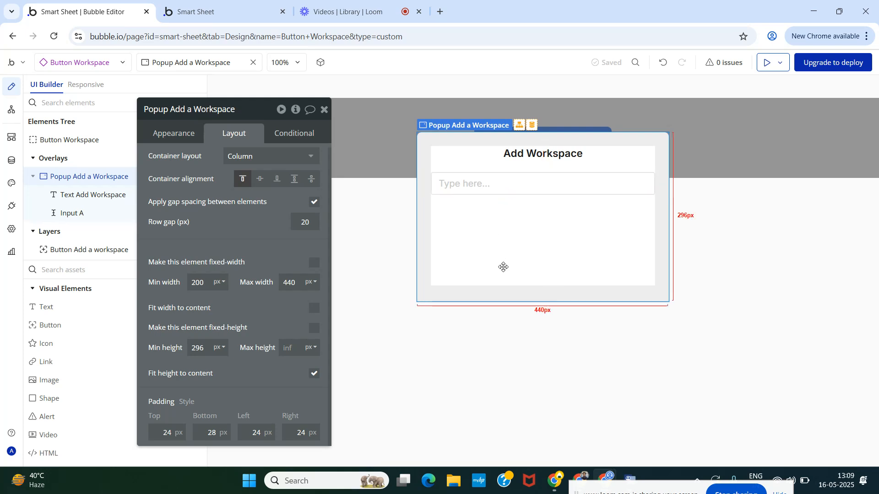
left_click(497, 191)
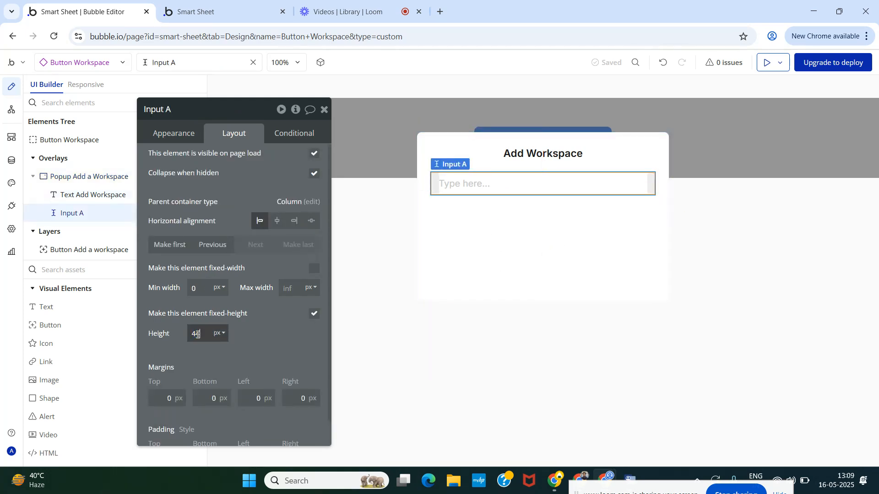
type("4")
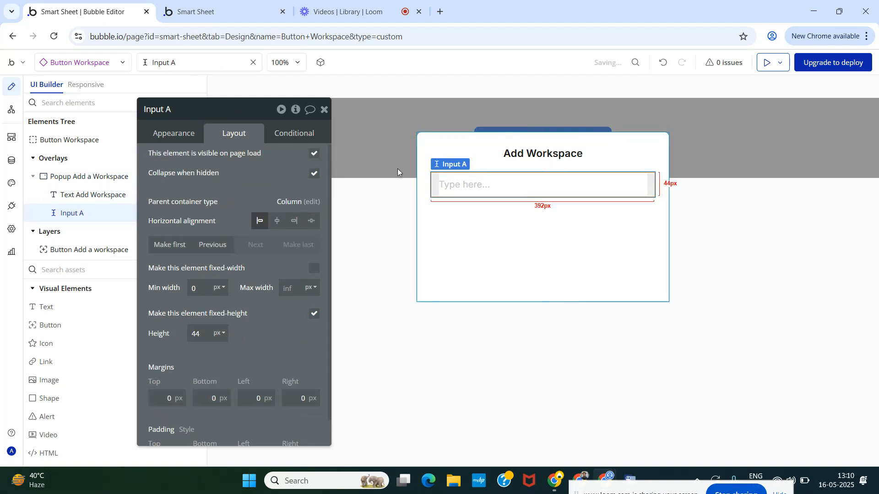
Step: Replace the input's placeholder with "Type workspace name"
left_click(174, 133)
left_click(251, 163)
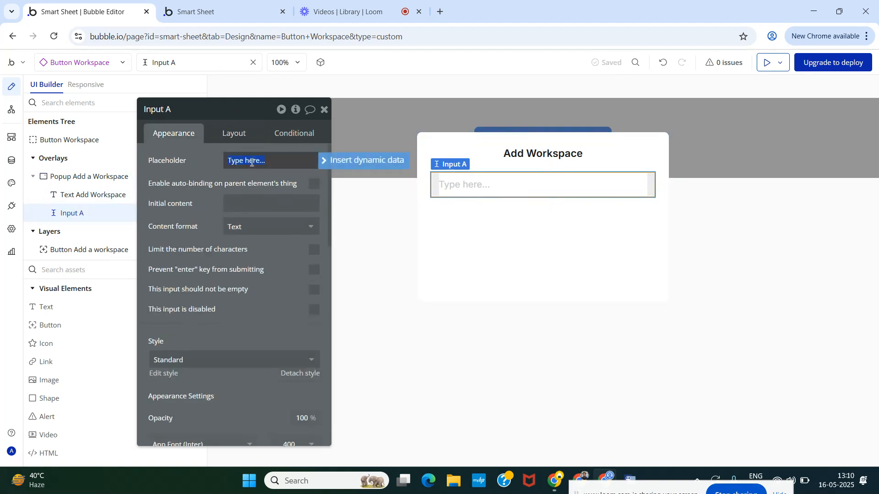
type("Ty")
left_click(199, 187)
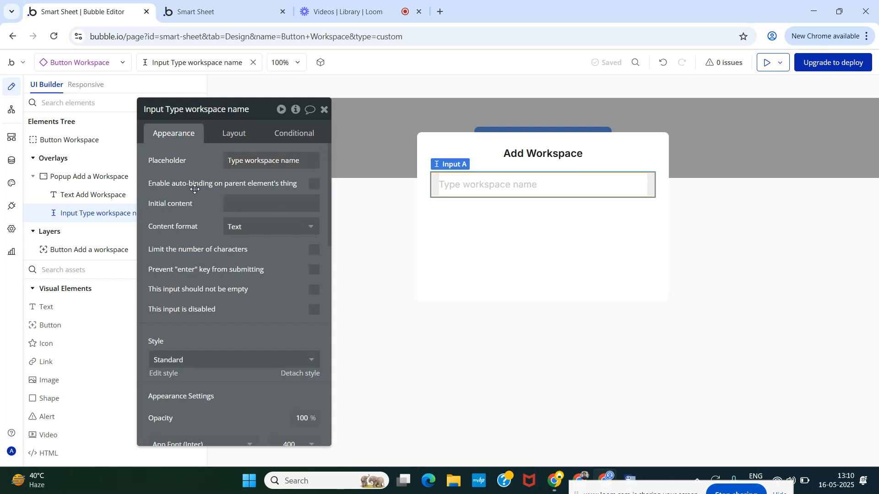
left_click(324, 111)
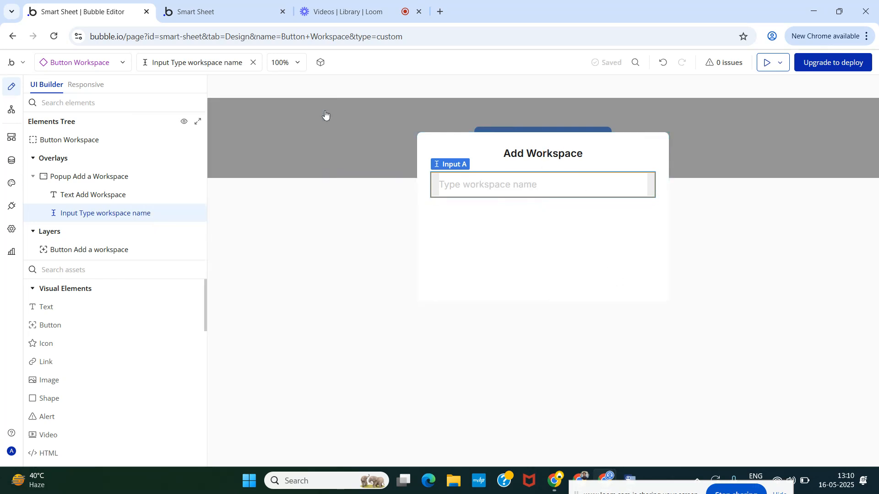
Step: Add a button below the input in the popup and label it "Create"
type("Bu")
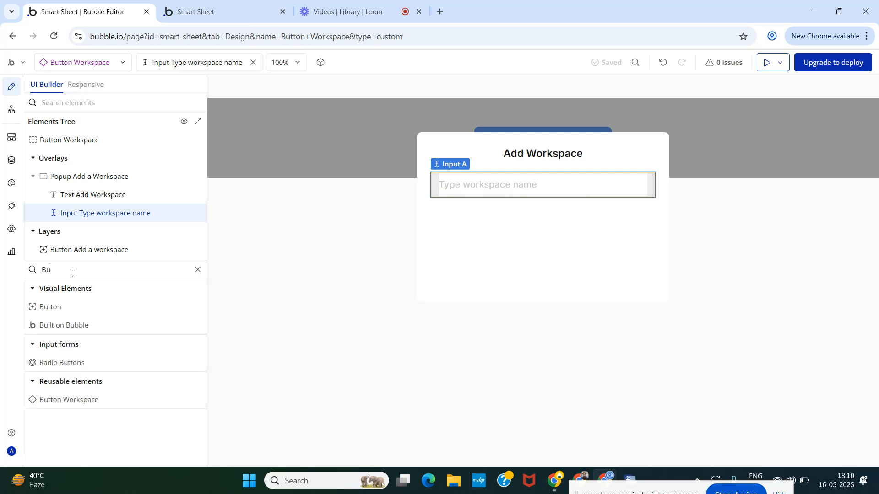
left_click_drag(43, 306, 575, 218)
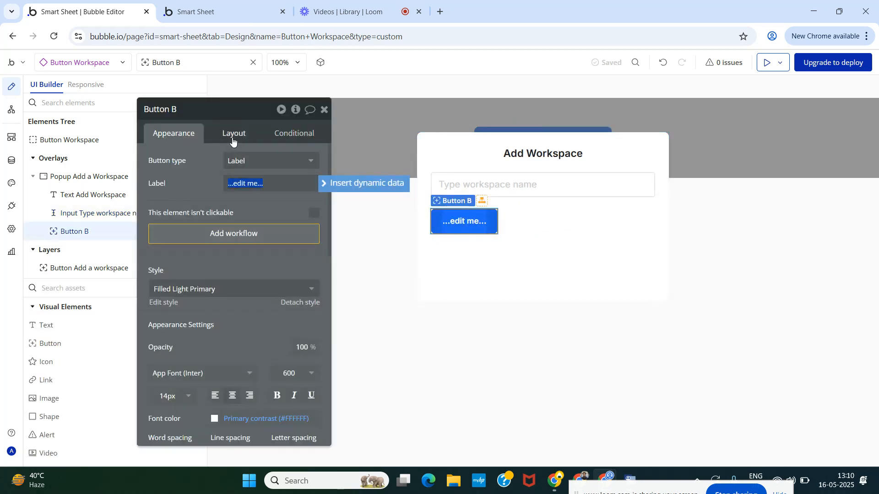
type("Create")
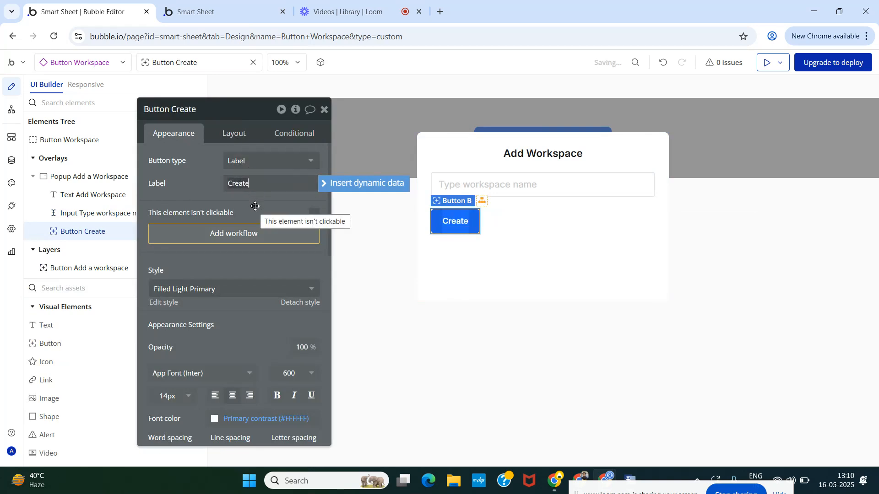
left_click(255, 206)
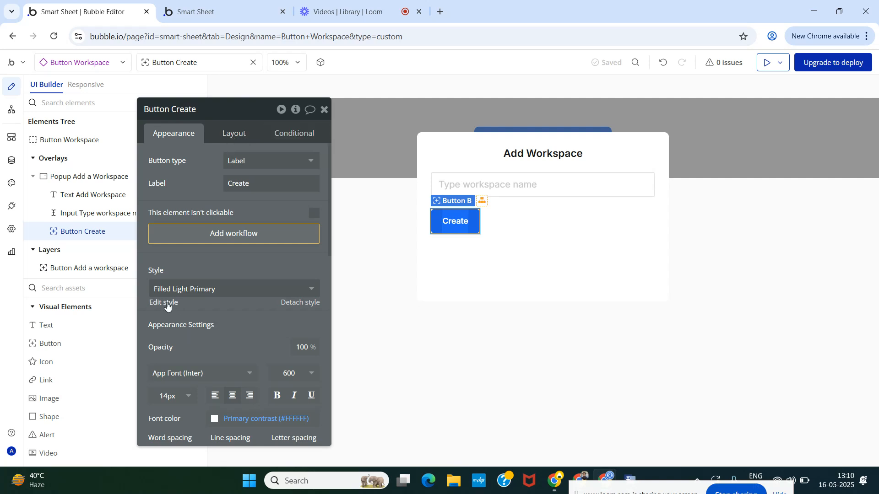
Step: Set the Create button's minimum height to 40 px and centre the button horizontally
left_click(234, 136)
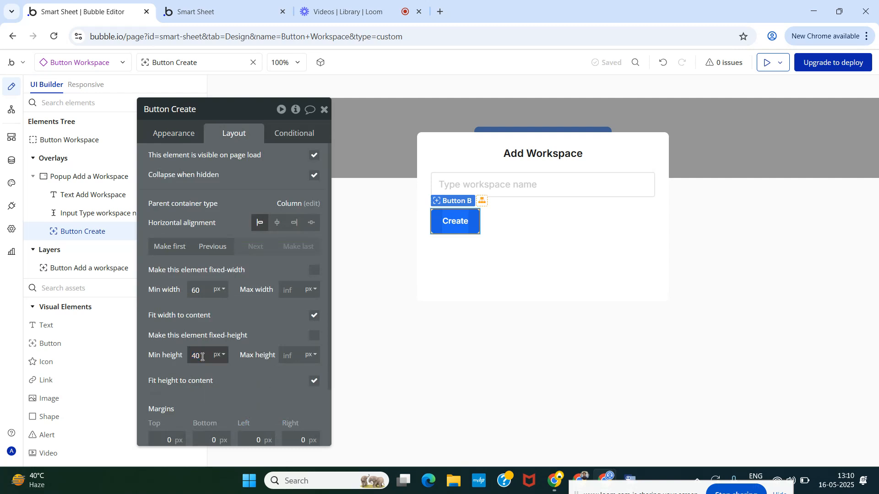
left_click(256, 317)
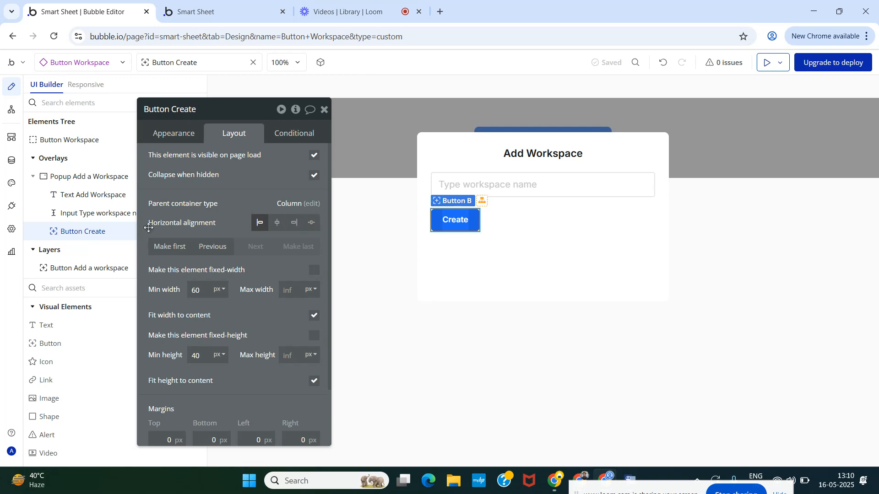
left_click(277, 223)
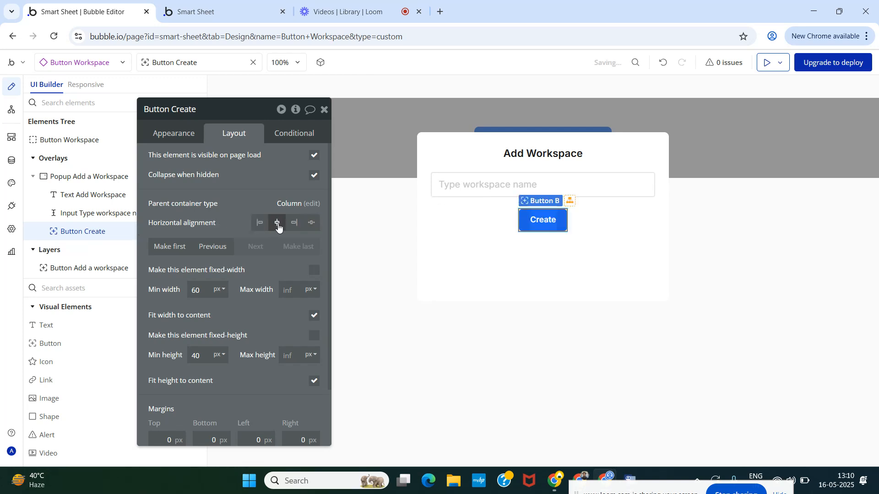
Step: Centre the popup's contents vertically and set its row gap to 40 px
left_click(528, 262)
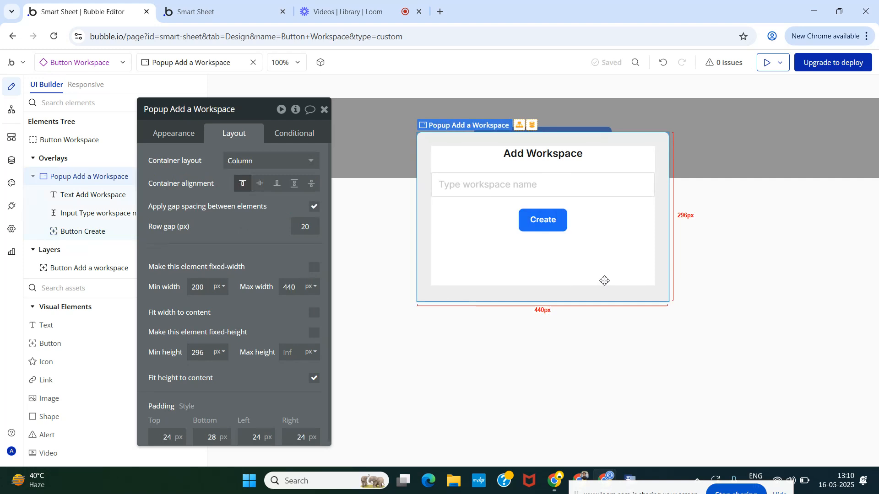
left_click(259, 189)
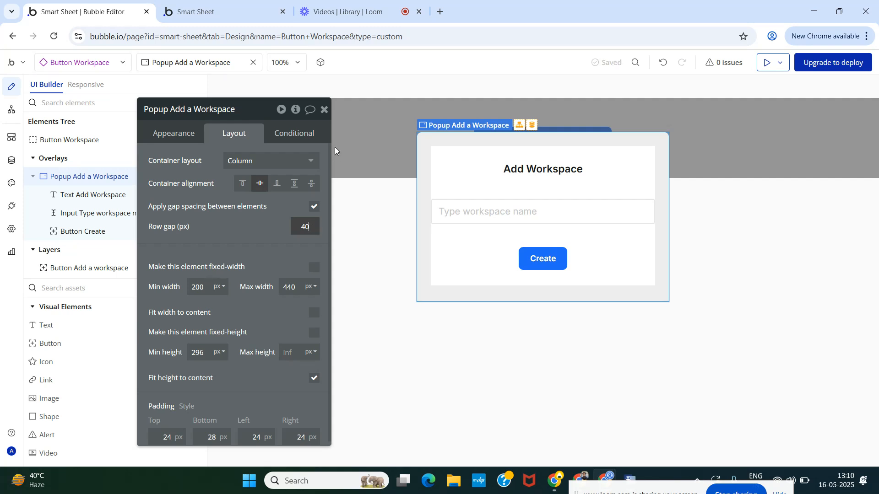
Step: Review the conditions and their border colors in the Standard style used by the workspace name input
left_click(467, 219)
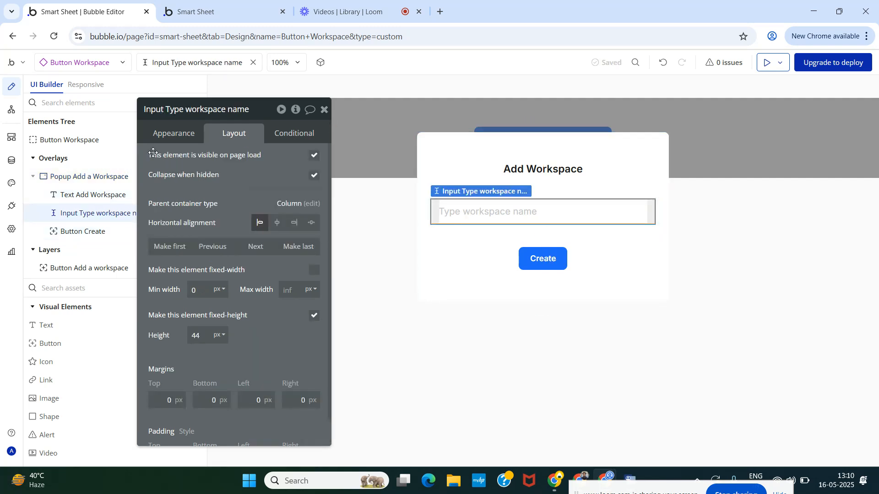
left_click(168, 133)
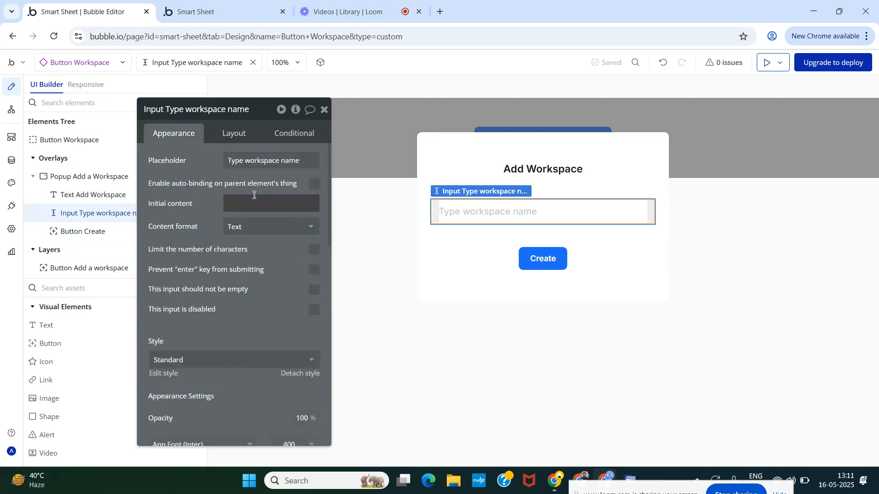
left_click(164, 373)
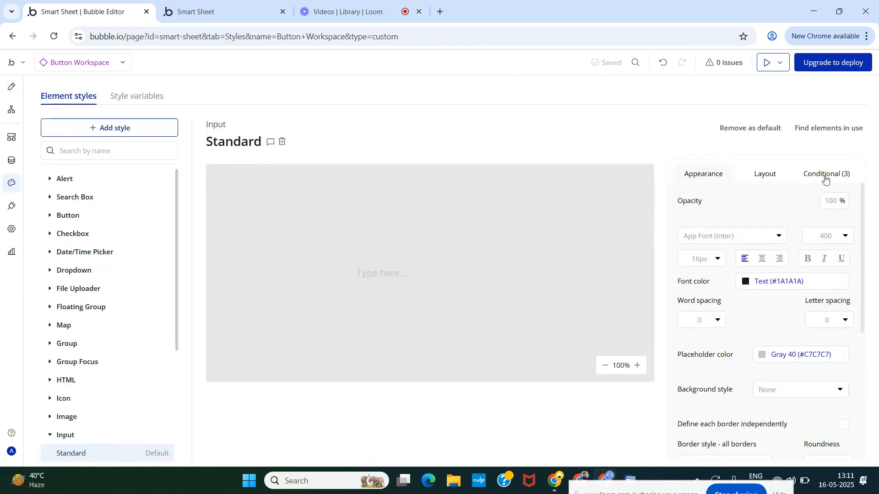
left_click(825, 177)
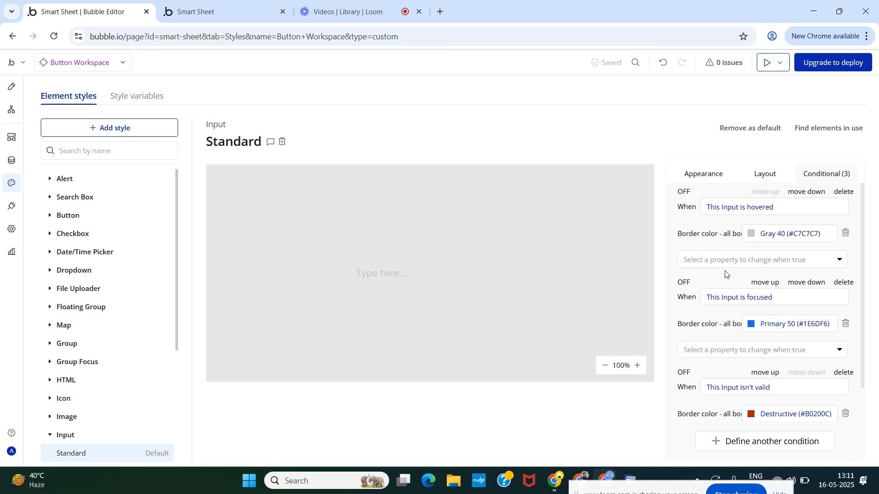
scroll(727, 274, "down", 1)
scroll(787, 403, "up", 1)
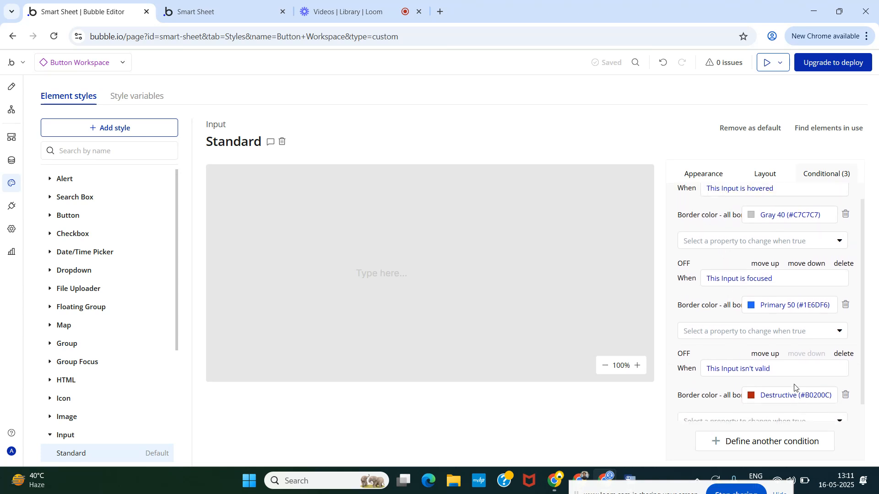
left_click(11, 86)
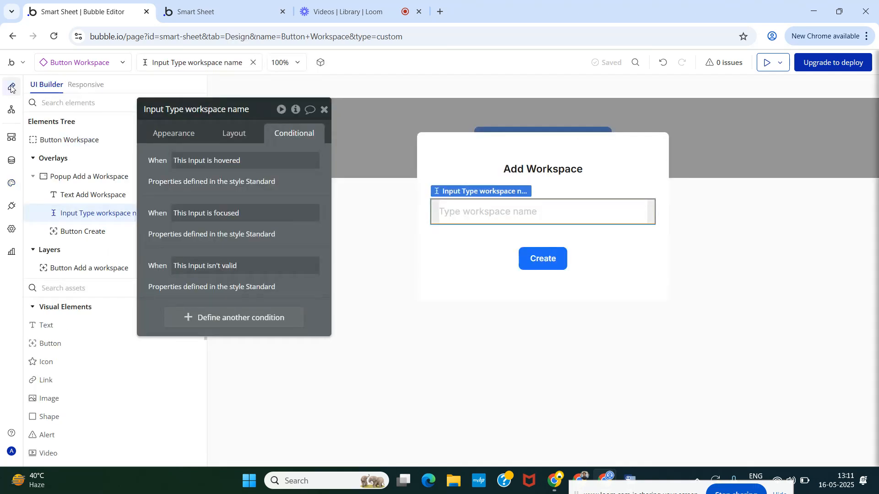
left_click(323, 111)
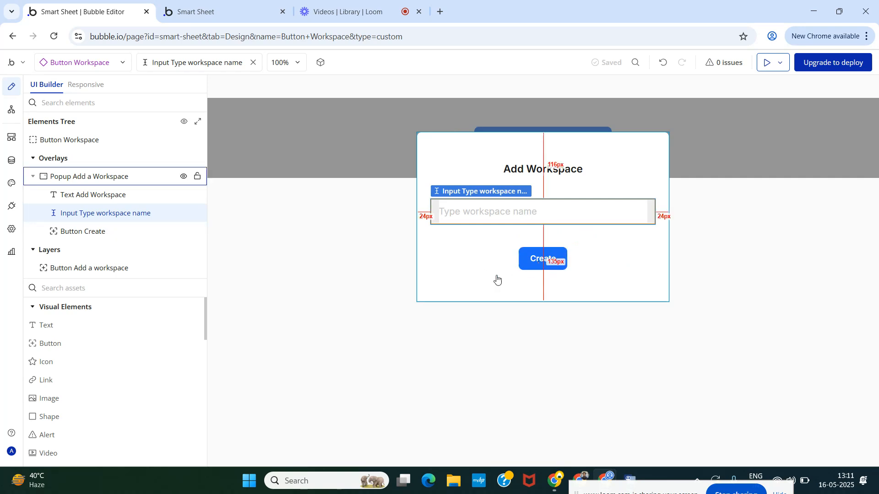
Step: Try a background style of None on the Add a Workspace popup and restore it to Flat color
double_click(446, 285)
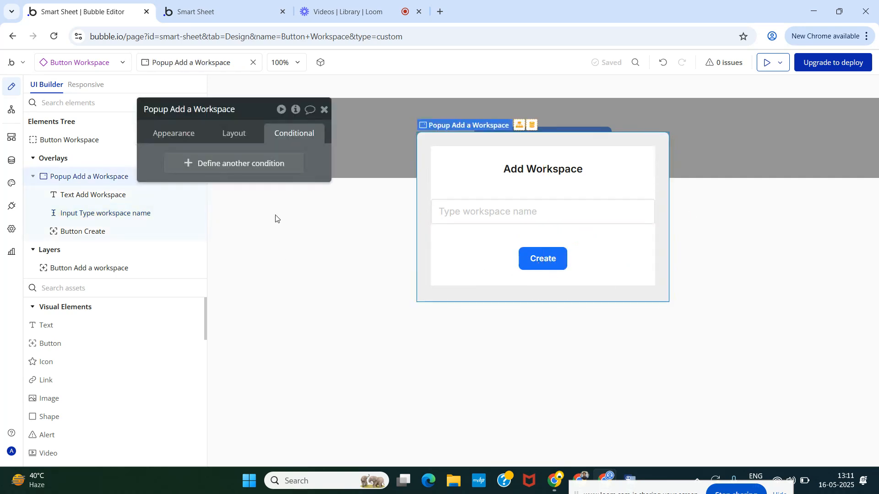
left_click(166, 137)
scroll(226, 267, "down", 3)
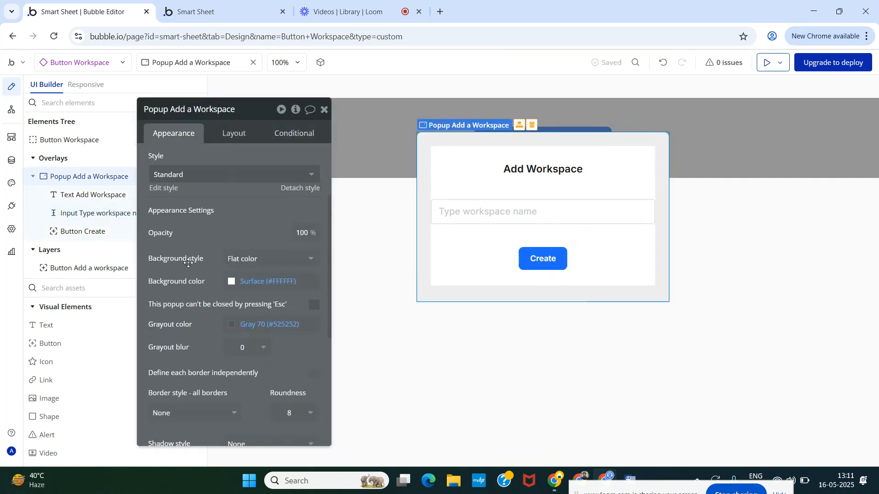
mouse_move(188, 262)
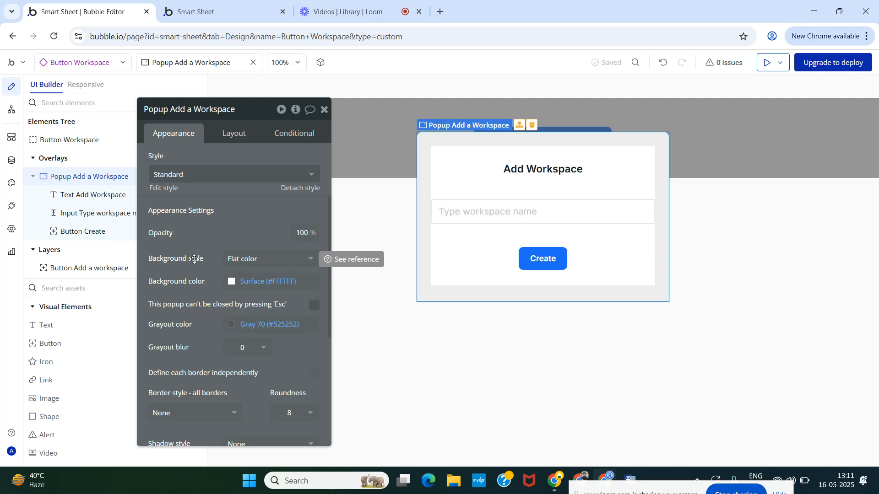
left_click(251, 260)
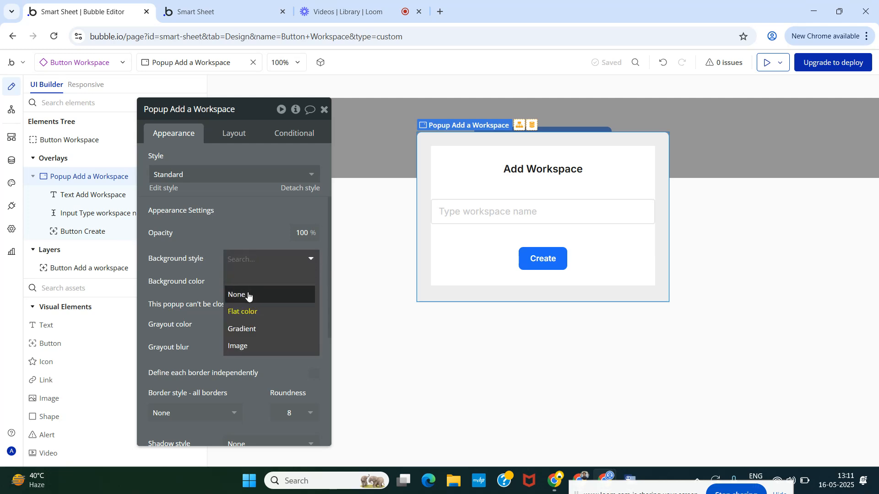
left_click(247, 293)
left_click(248, 262)
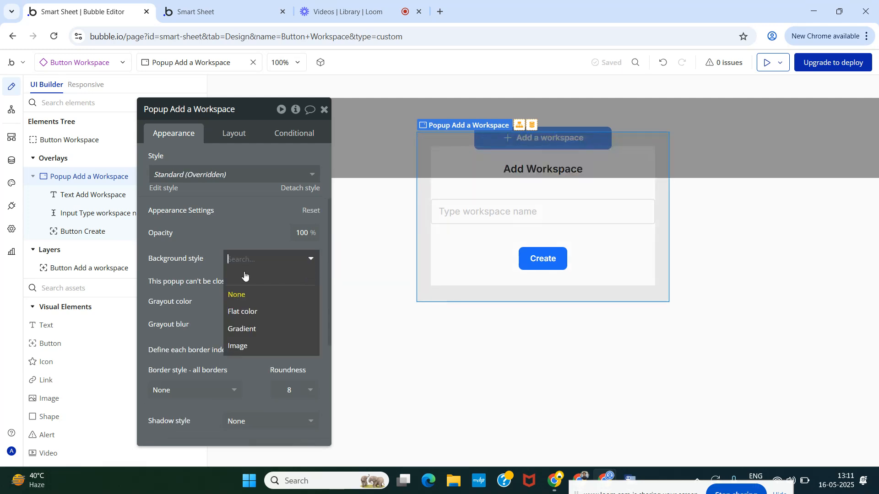
left_click(239, 310)
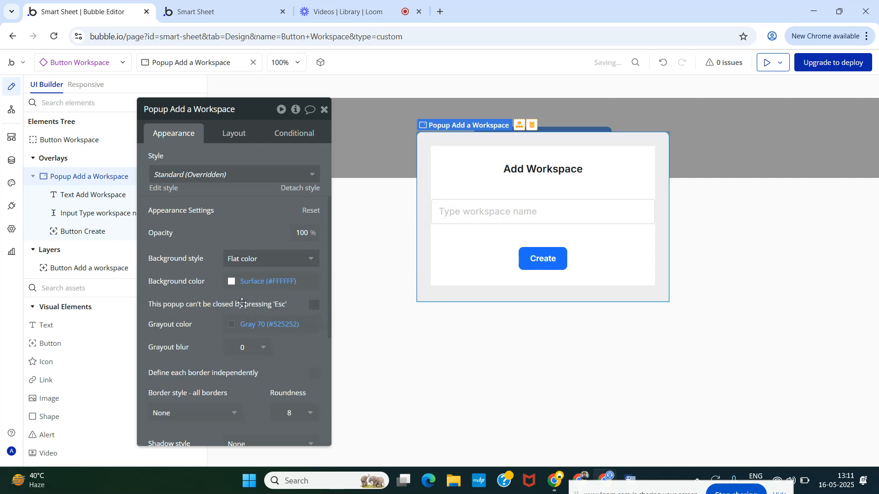
Step: Give the Add a Workspace popup a solid border on all sides in Gray 40 (#C7C7C7)
left_click_drag(172, 295, 161, 252)
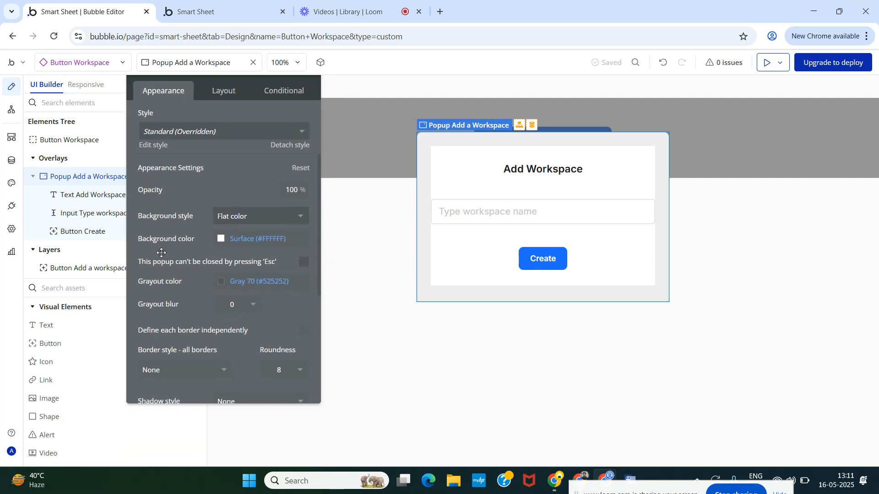
left_click(219, 283)
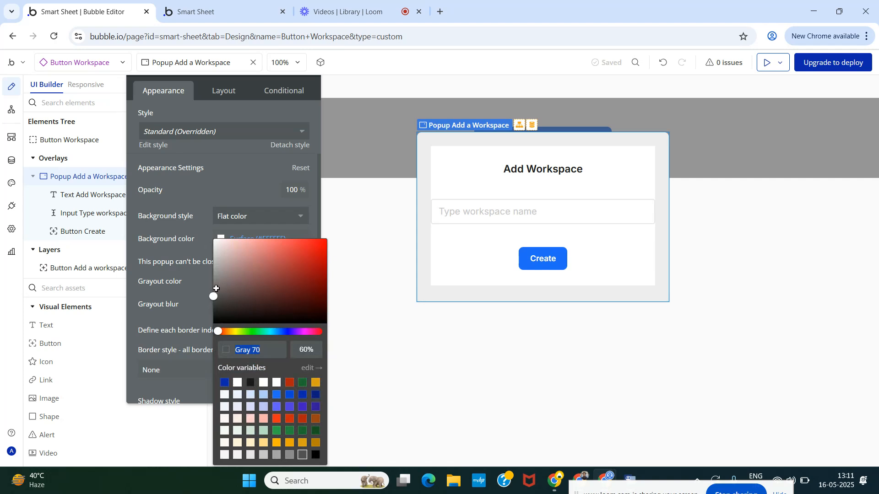
left_click(169, 271)
scroll(191, 299, "down", 5)
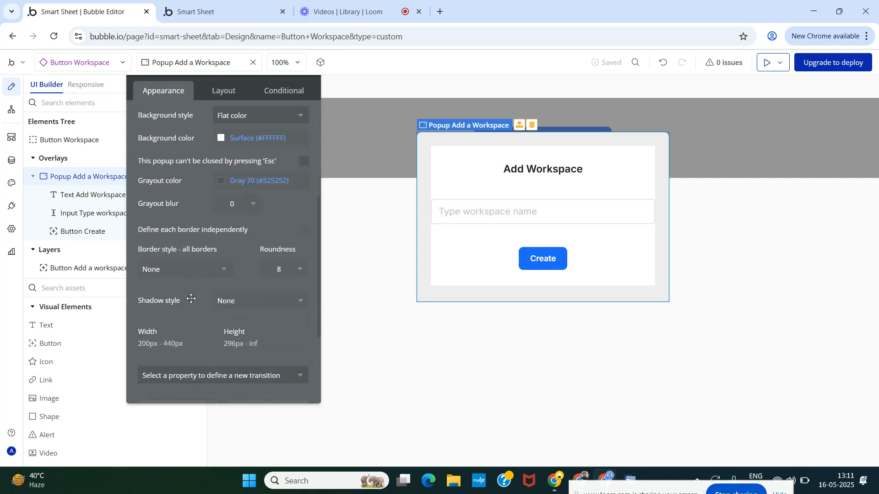
scroll(191, 298, "up", 8)
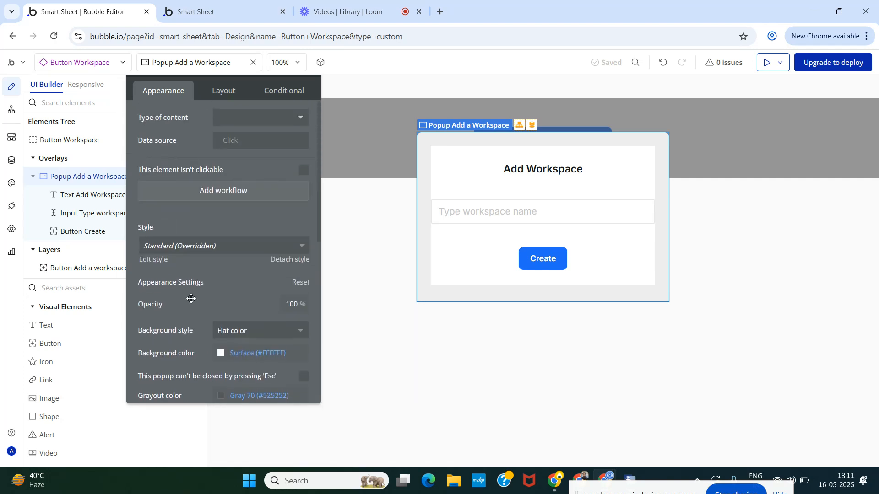
scroll(191, 298, "down", 8)
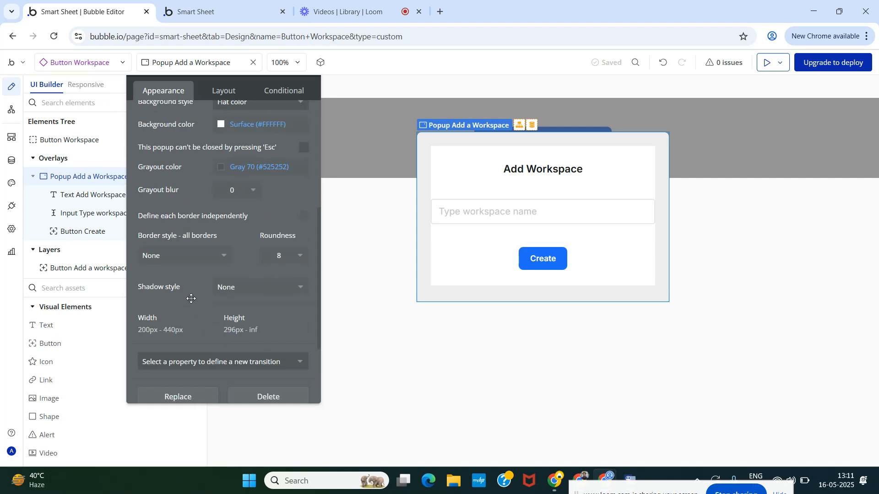
left_click(185, 260)
left_click(169, 305)
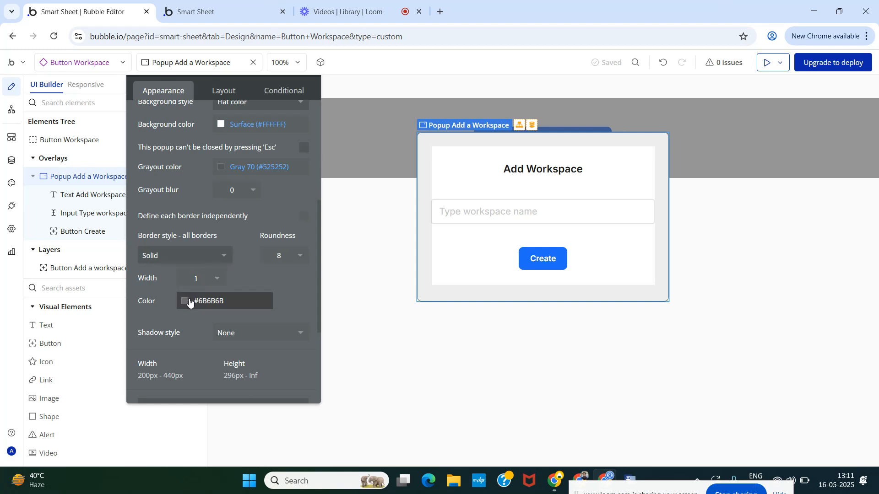
left_click(186, 300)
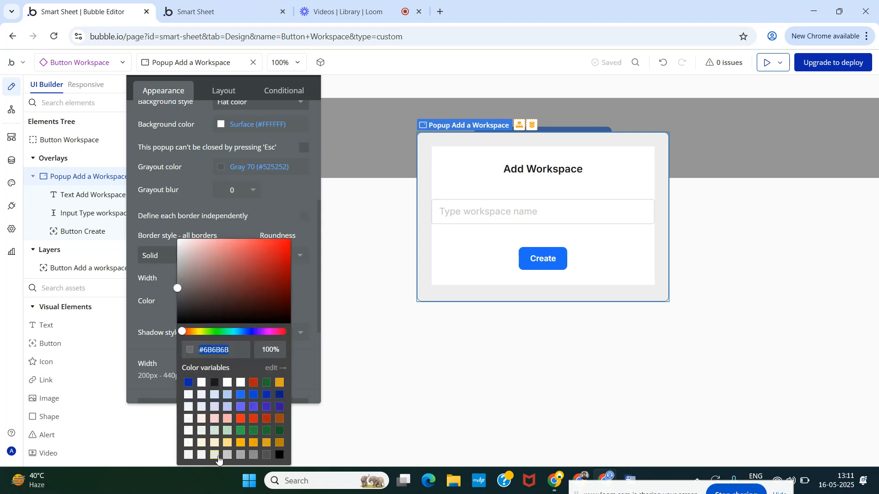
left_click(227, 455)
left_click(235, 212)
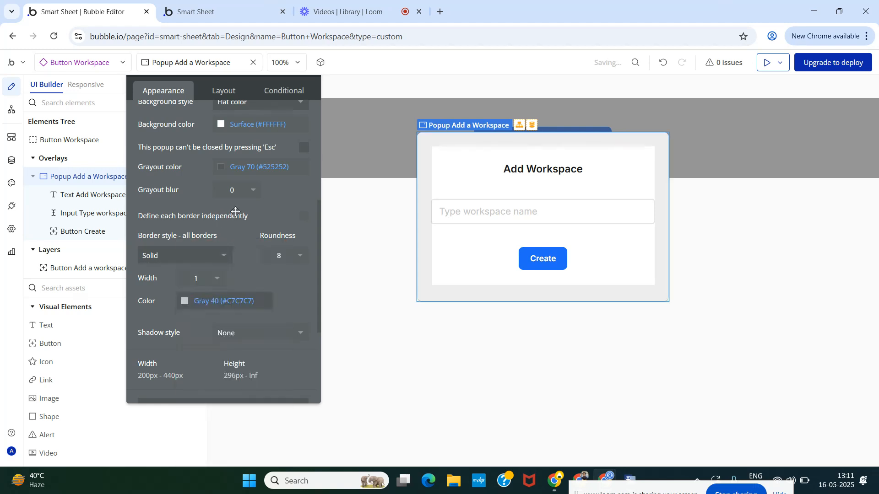
Step: Add an Outset shadow to the popup and set its box shadow color to Gray 40 (#C7C7C7)
scroll(235, 215, "down", 1)
left_click(242, 275)
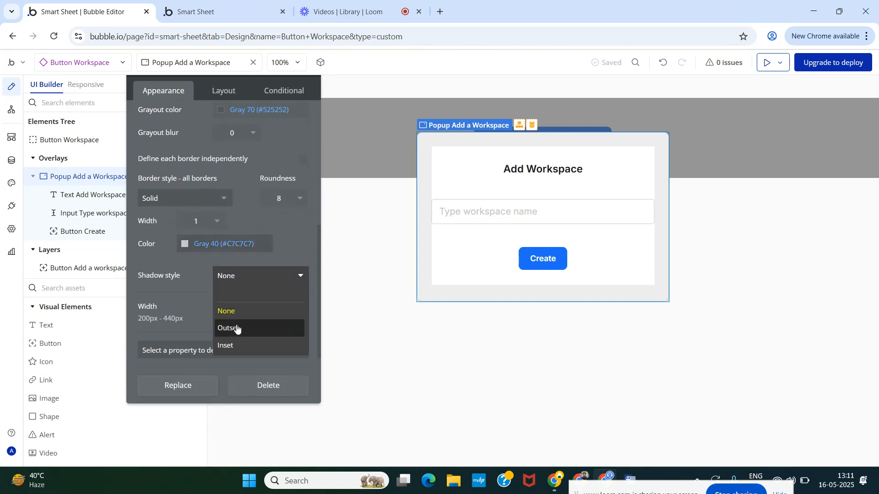
left_click(235, 328)
scroll(229, 247, "down", 2)
left_click(223, 157)
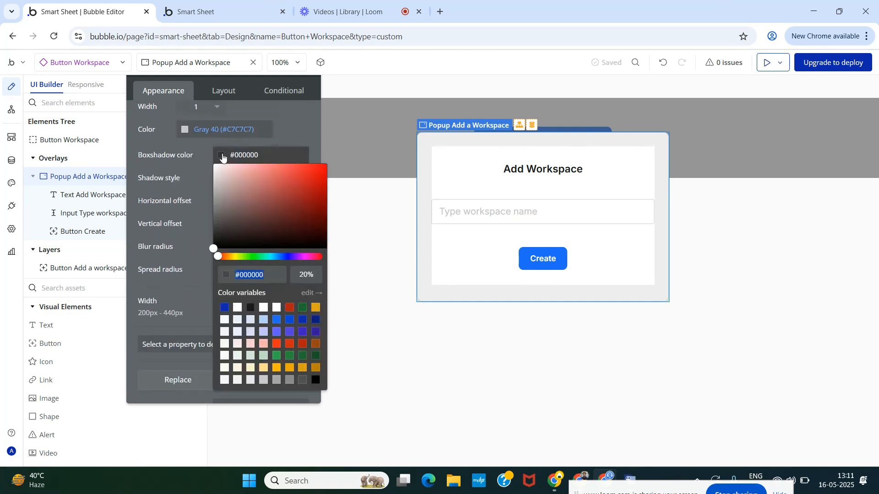
left_click(264, 381)
left_click(191, 227)
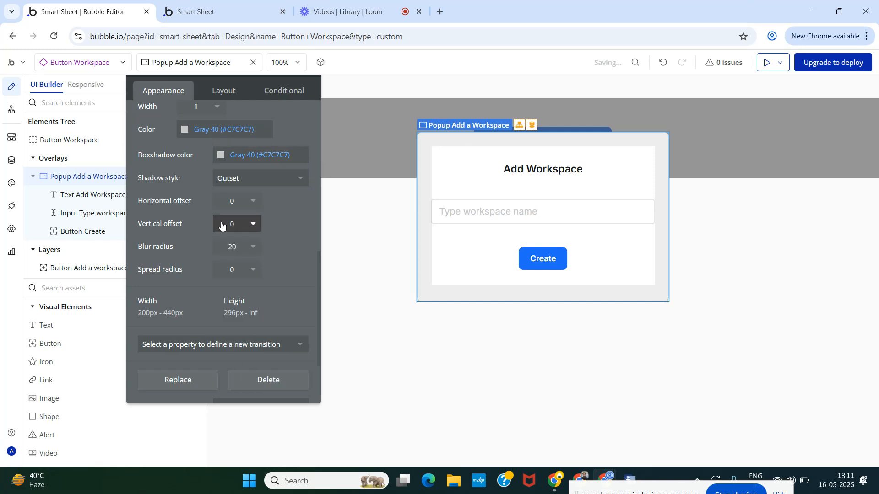
Step: Set the popup shadow's blur radius to 8 and check the popup's look on the canvas
left_click(235, 248)
type("20")
left_click(220, 351)
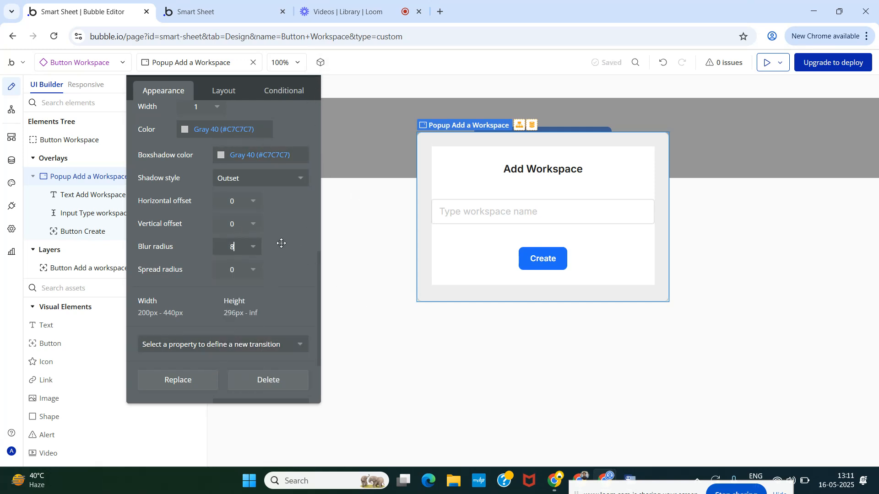
left_click_drag(281, 244, 270, 320)
left_click(303, 145)
double_click(398, 320)
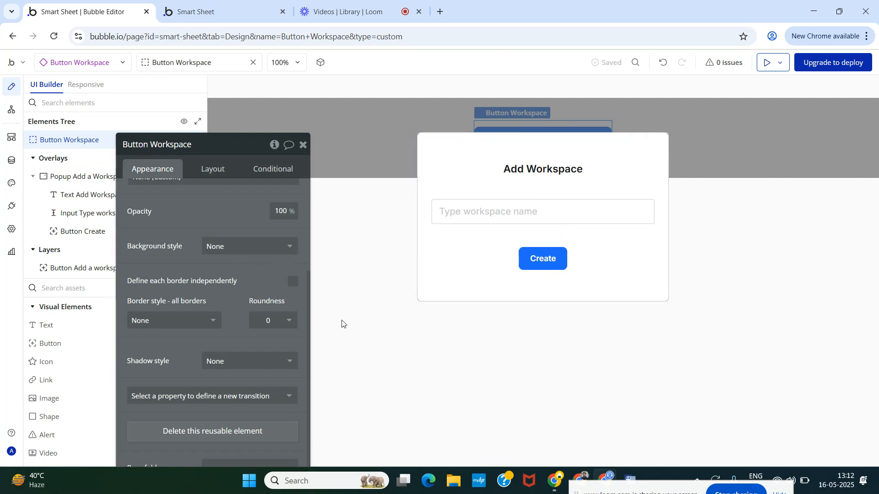
Step: Set the popup shadow's blur radius to 4 and close the properties to view the popup
left_click(437, 287)
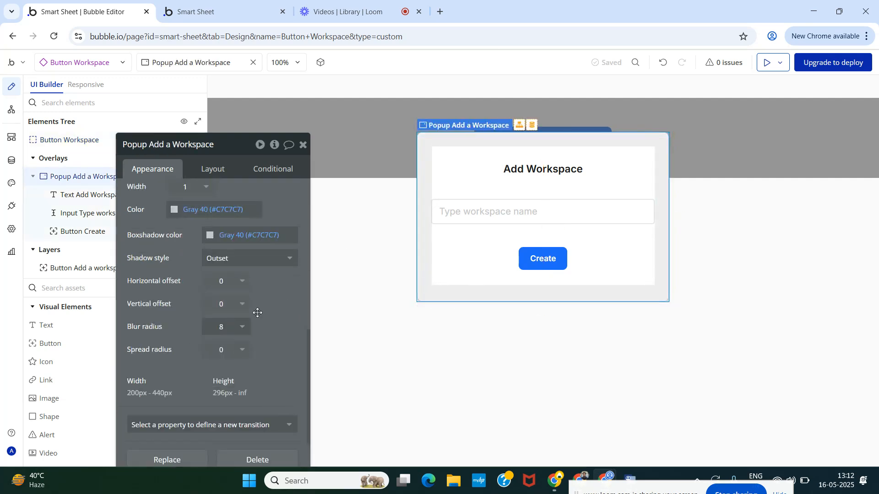
scroll(261, 310, "up", 3)
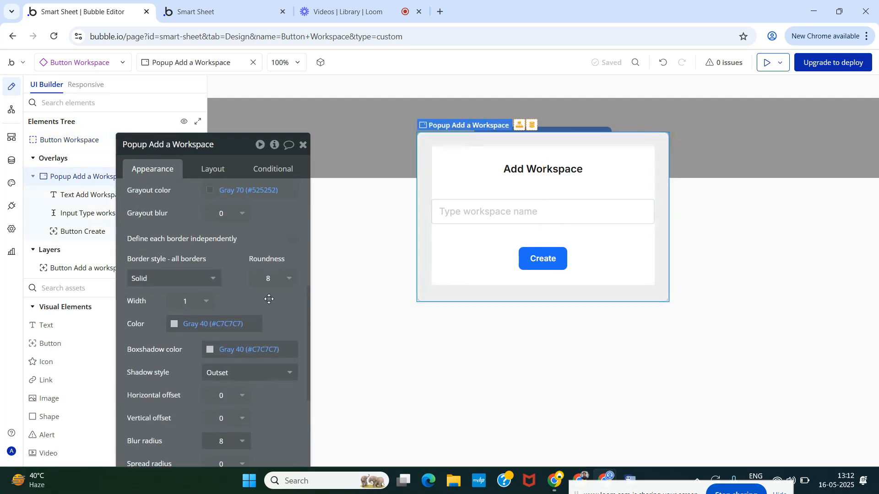
scroll(268, 299, "down", 3)
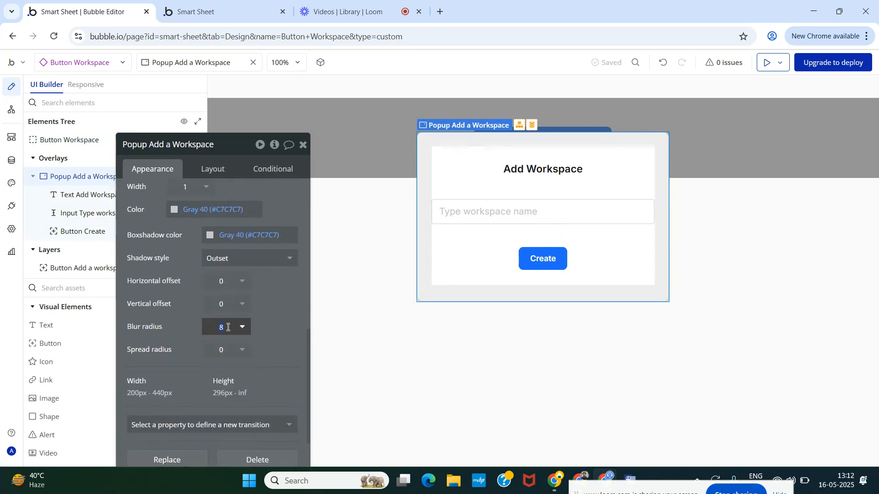
type("4")
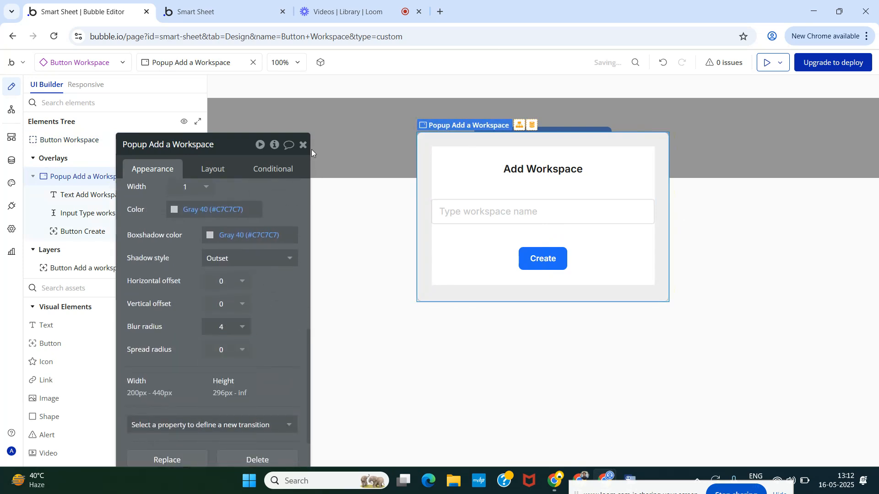
left_click(303, 145)
left_click(387, 375)
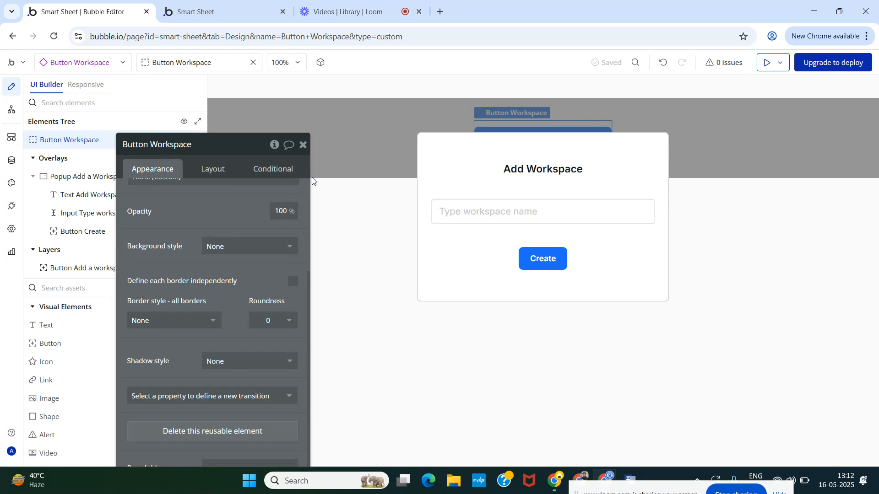
left_click(302, 145)
Step: Create a workflow that runs when the popup's Create button is clicked
left_click(537, 254)
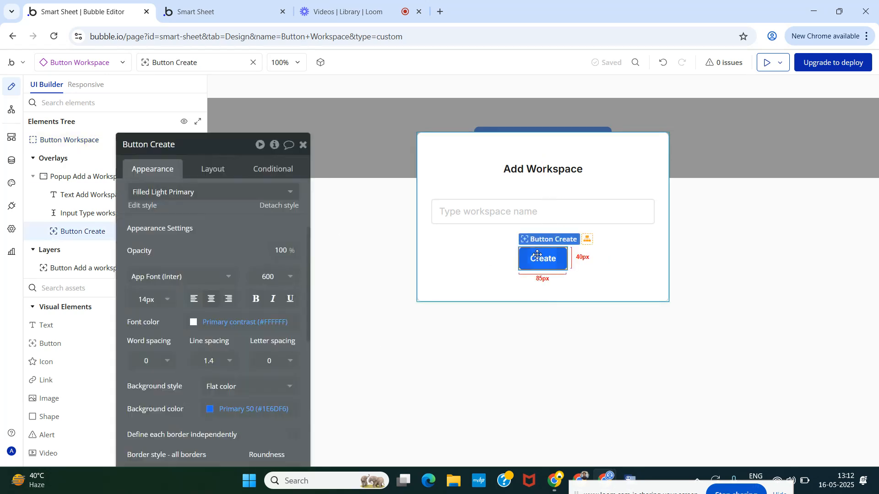
scroll(231, 219, "up", 3)
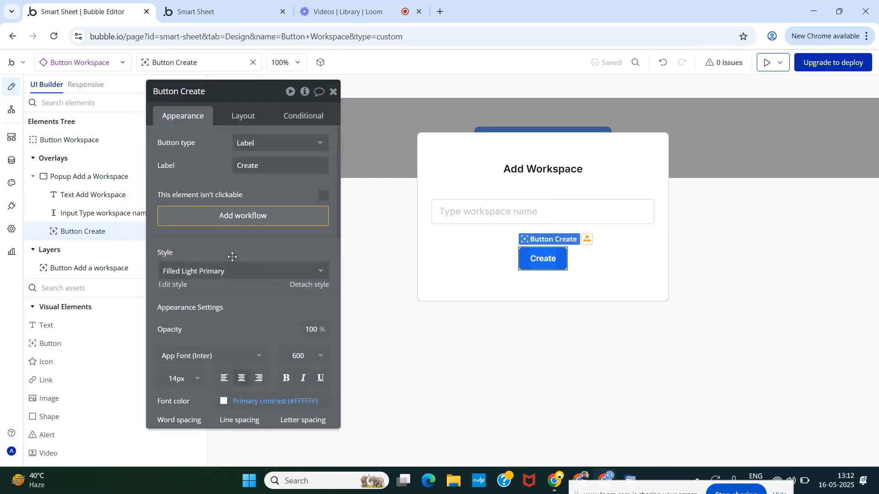
left_click(245, 223)
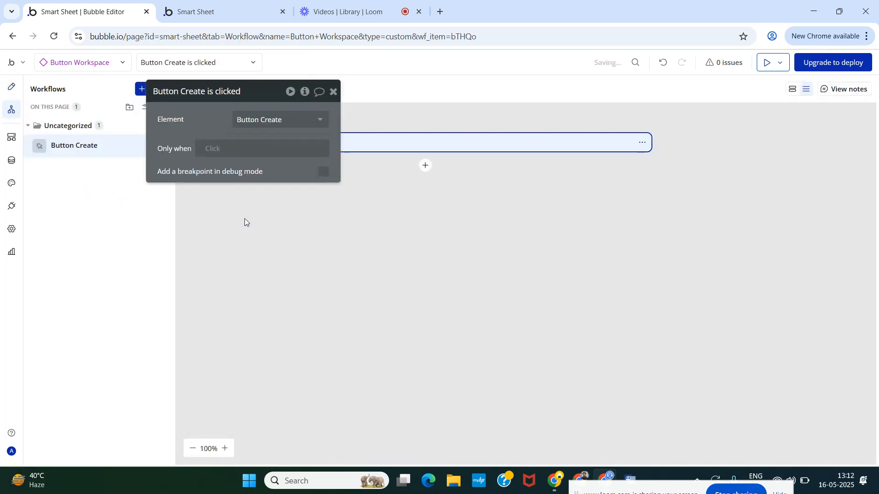
left_click(334, 91)
Step: Add a "Create a new thing" action of type Workspace to the workflow and include all its fields
left_click(425, 166)
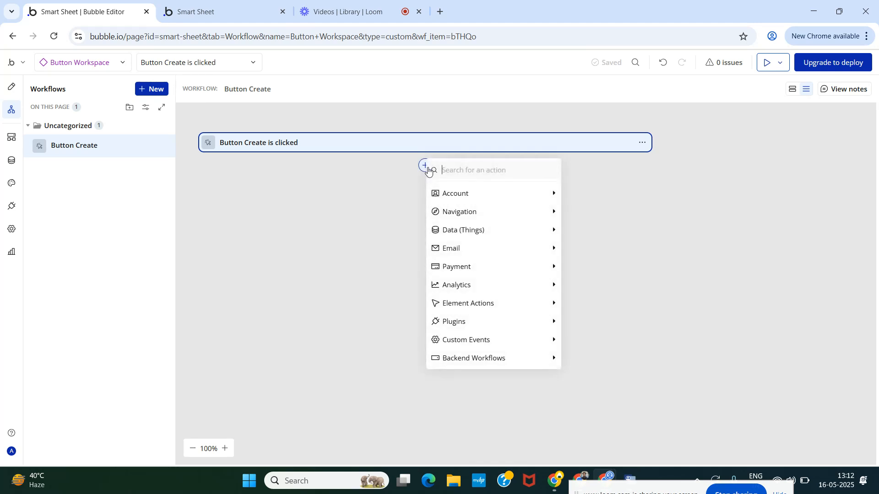
type("cre")
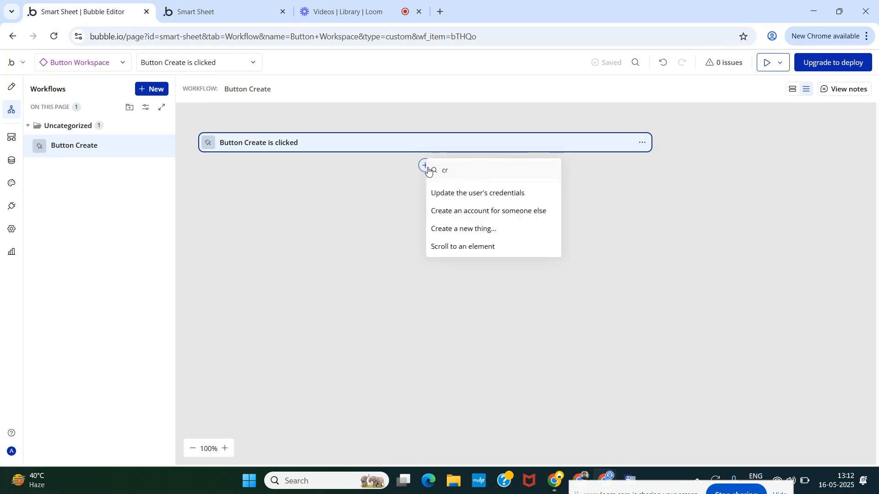
left_click(481, 228)
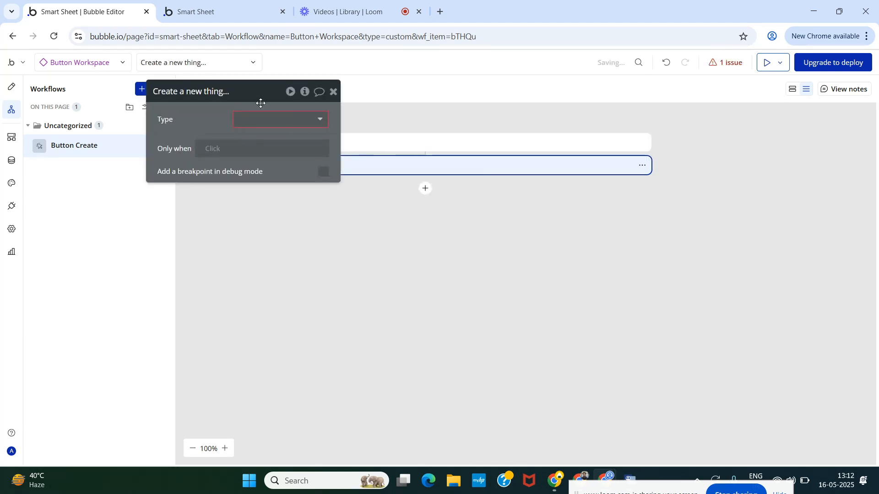
left_click(271, 120)
left_click(263, 152)
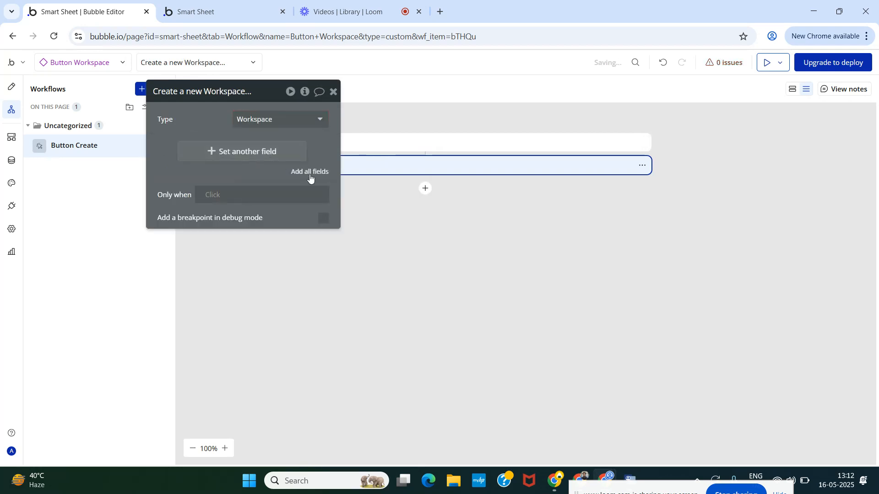
left_click(312, 174)
Step: Set the new Workspace's User to Current User and its Workspace Name to Input Type workspace name's value
left_click(198, 148)
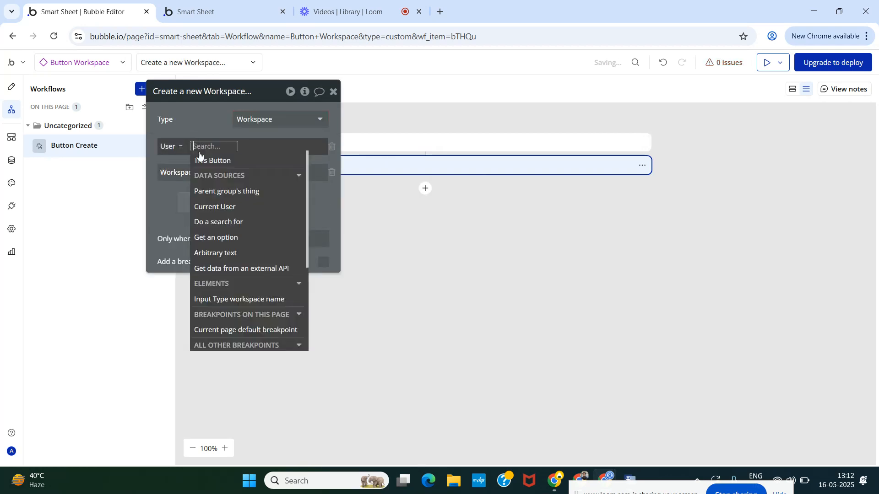
left_click(210, 207)
left_click(210, 169)
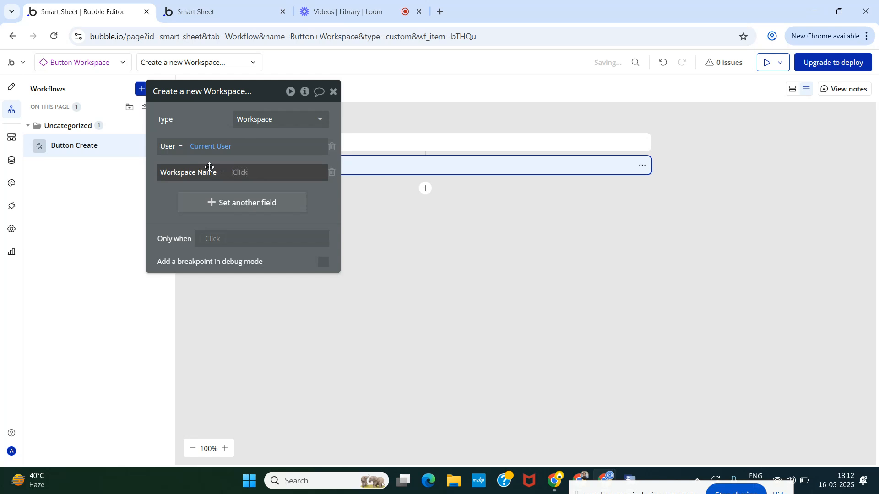
left_click(238, 173)
type("inpu")
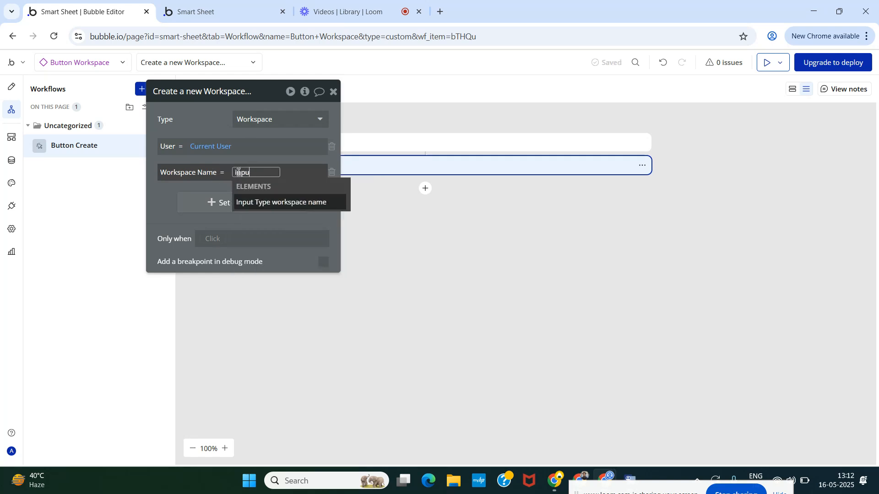
left_click(266, 204)
left_click(219, 214)
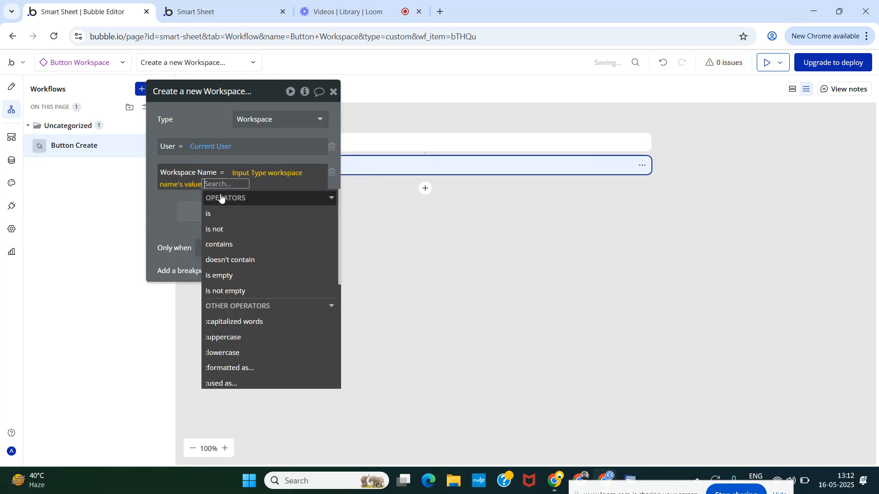
Step: Close the Create a new Workspace settings and add a "Reset relevant inputs" action as the workflow's second action
left_click(212, 129)
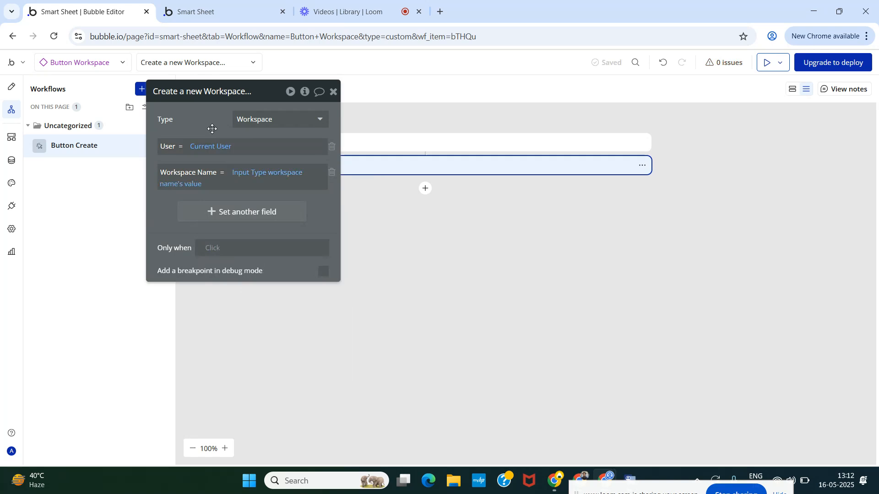
left_click(334, 92)
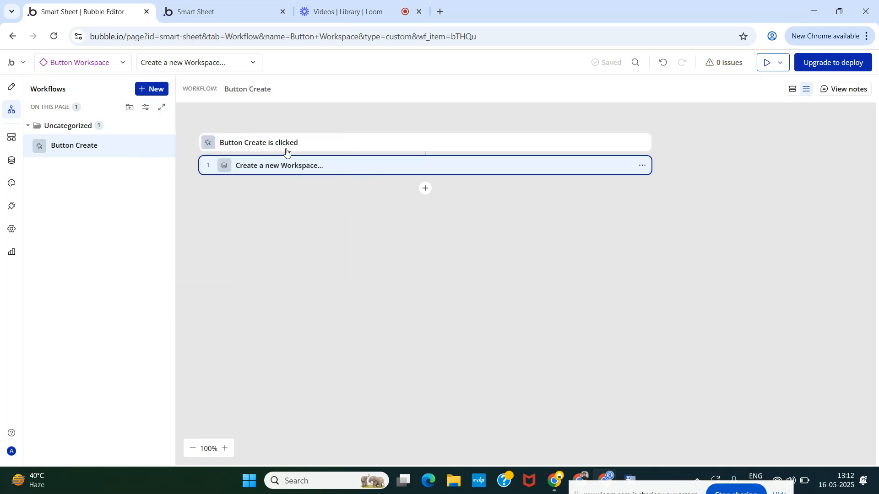
left_click(425, 188)
type("res")
left_click(456, 256)
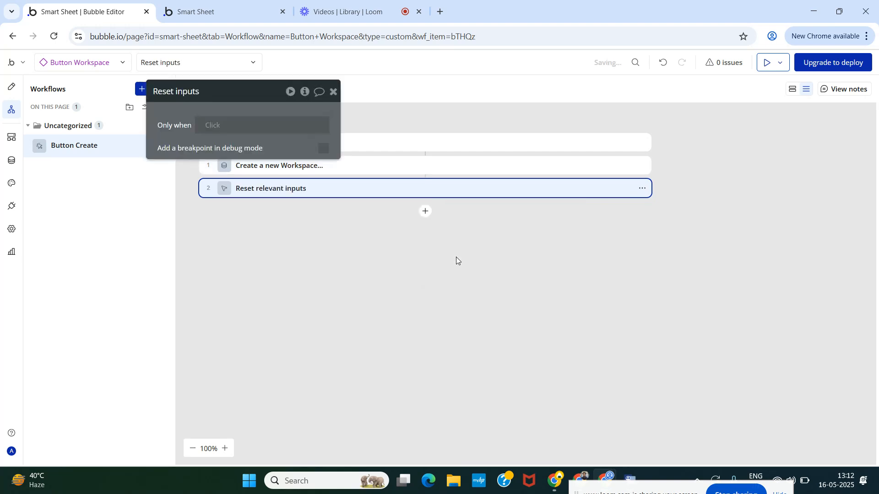
left_click(334, 92)
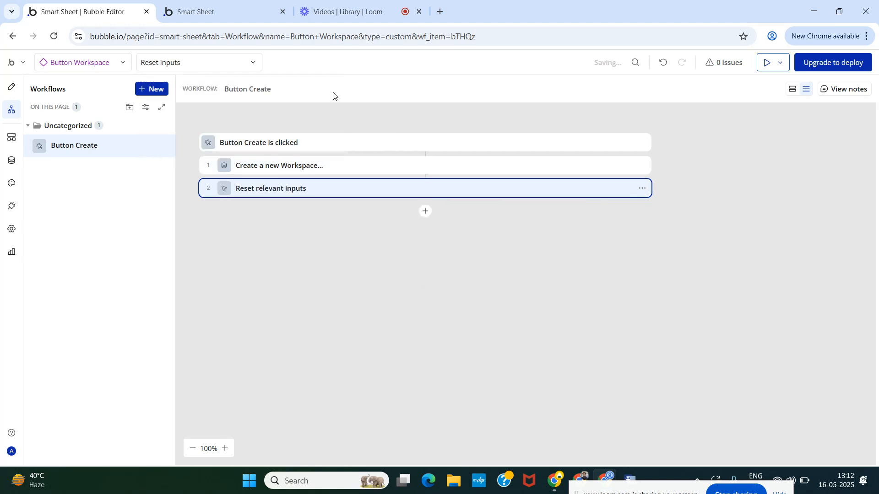
Step: Add a Hide action for Popup Add a Workspace at the end of the Button Create workflow
left_click(12, 88)
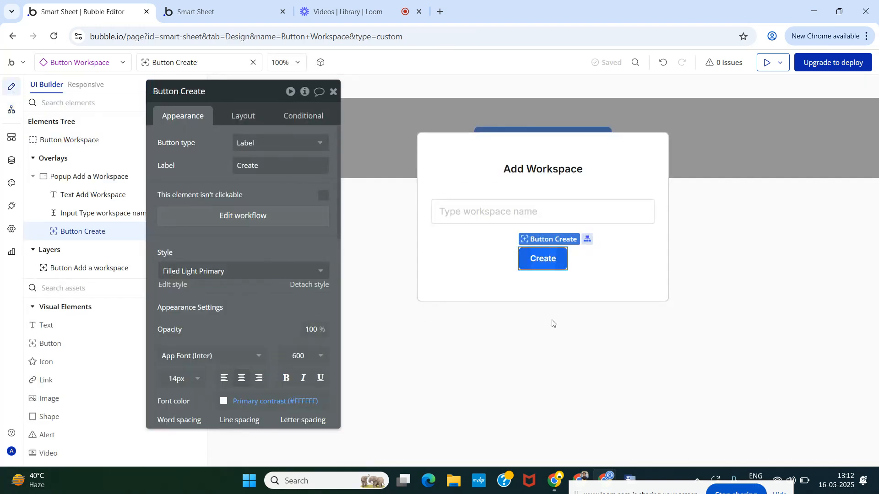
left_click(9, 111)
left_click(423, 213)
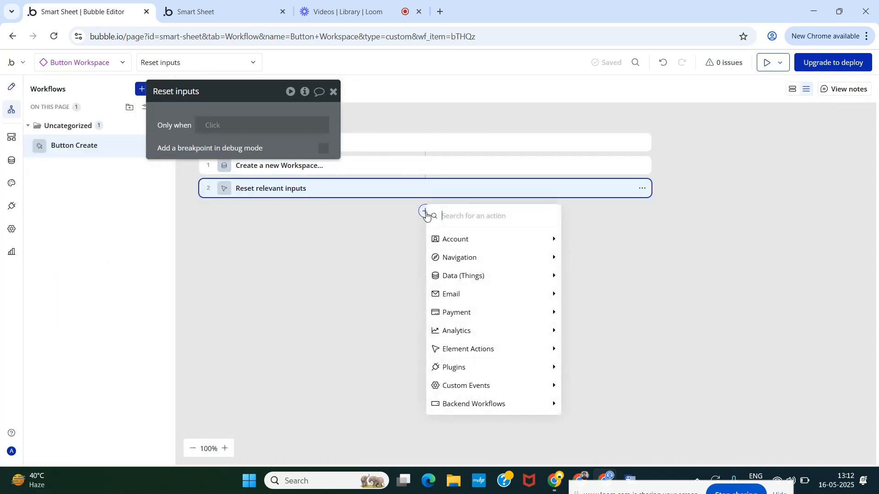
type("hid")
left_click(463, 239)
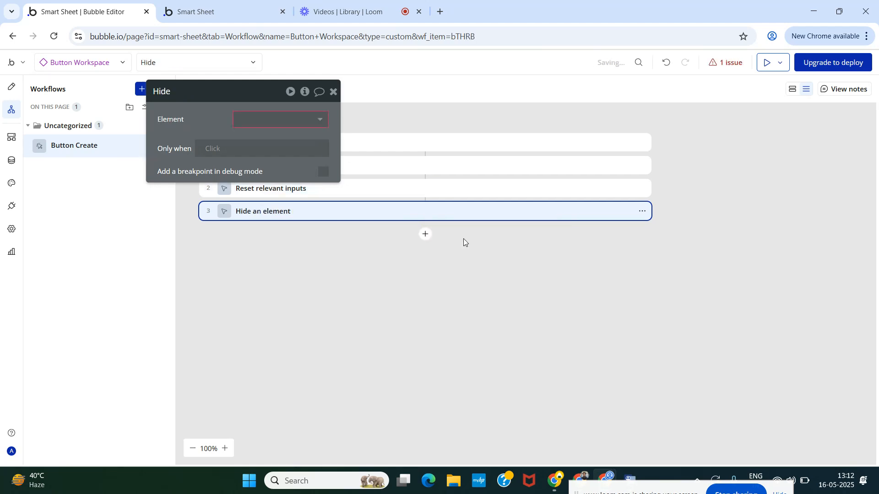
left_click(281, 120)
type("pop")
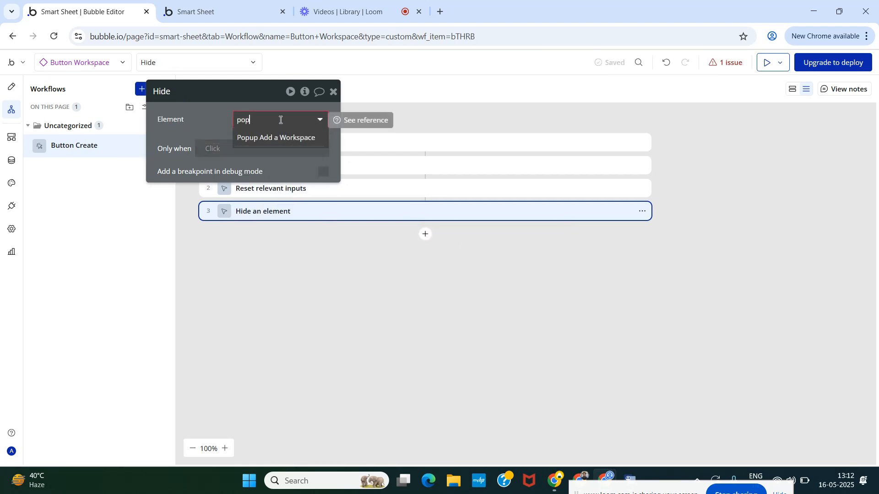
left_click(280, 138)
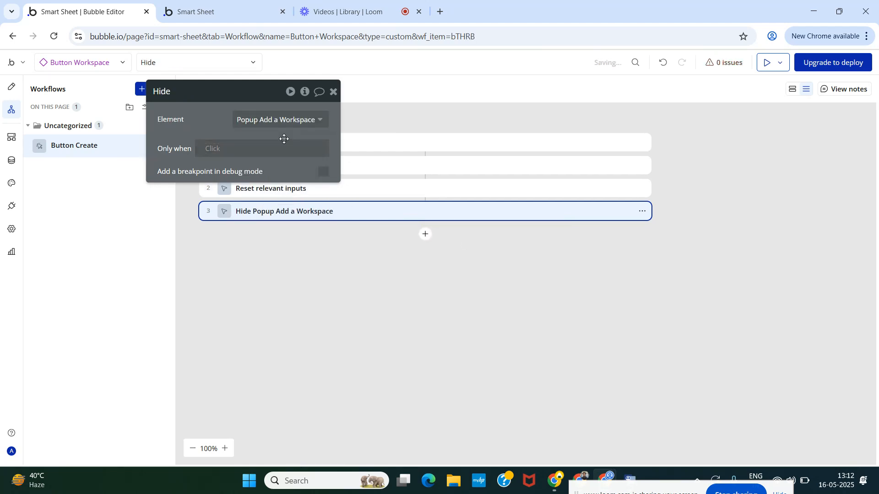
left_click(334, 92)
Step: Return to the design view, collapse Popup Add a Workspace in the elements tree and hide it on the canvas
left_click(11, 87)
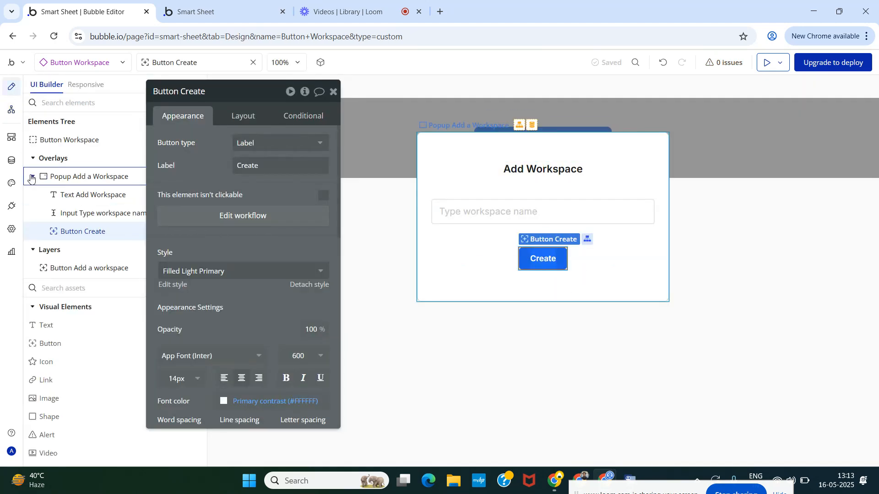
left_click(333, 92)
left_click(33, 180)
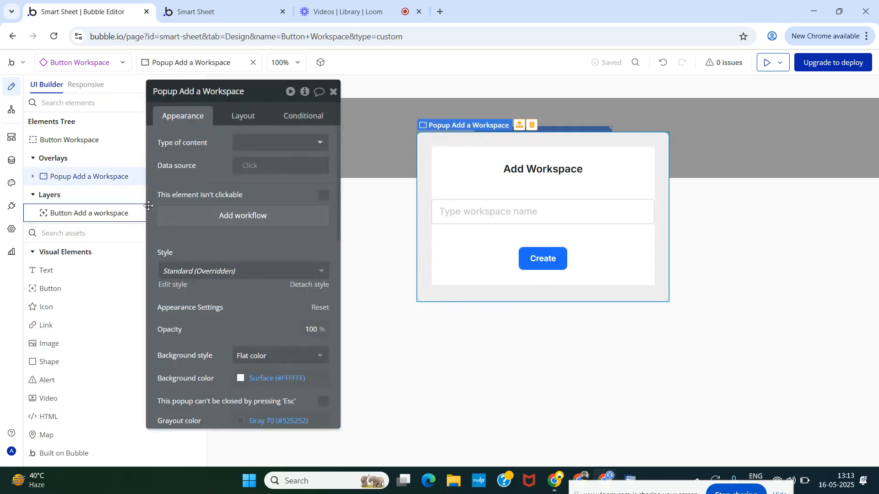
left_click(334, 91)
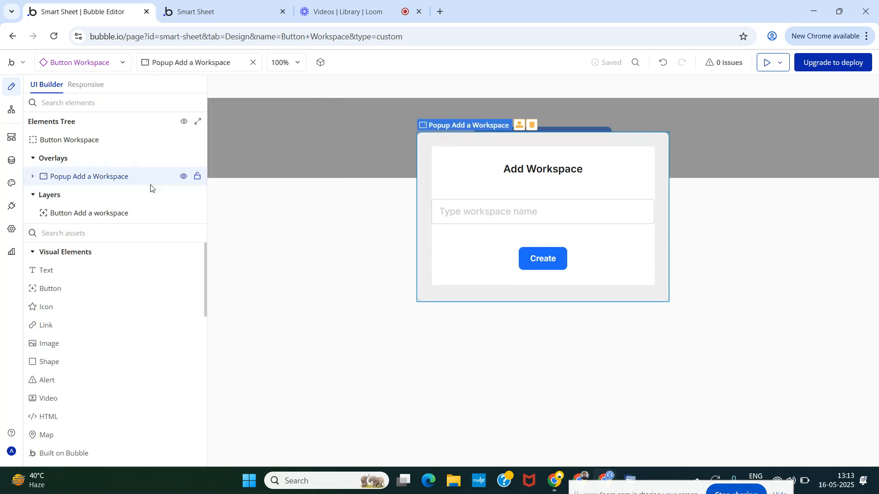
left_click(184, 176)
Step: Create a workflow for the Add a workspace button's click with a Show action targeting Popup Add a Workspace
left_click(523, 137)
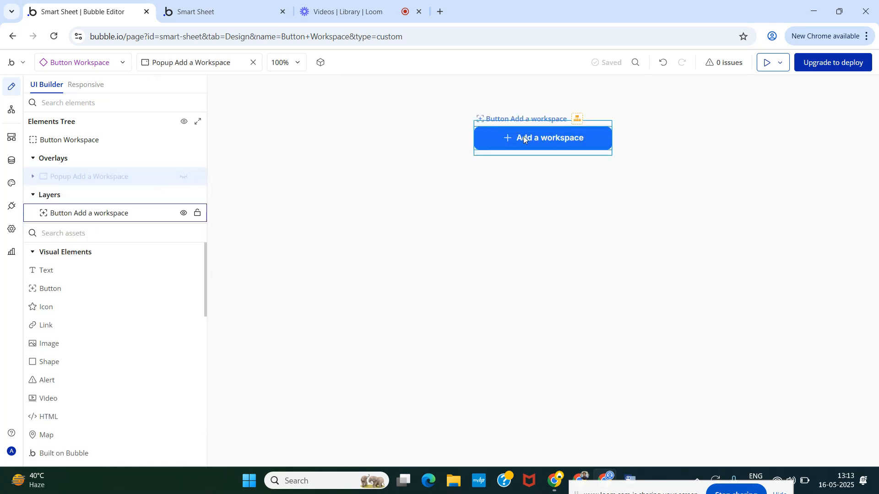
double_click(490, 138)
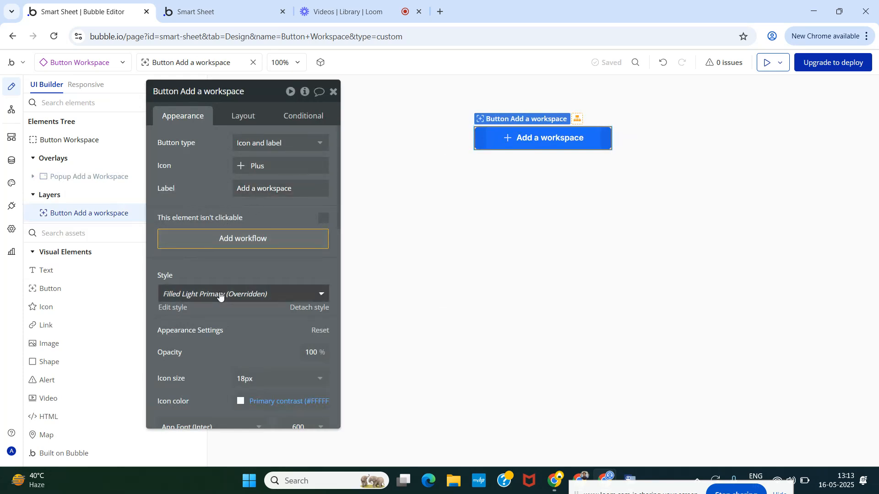
left_click(238, 242)
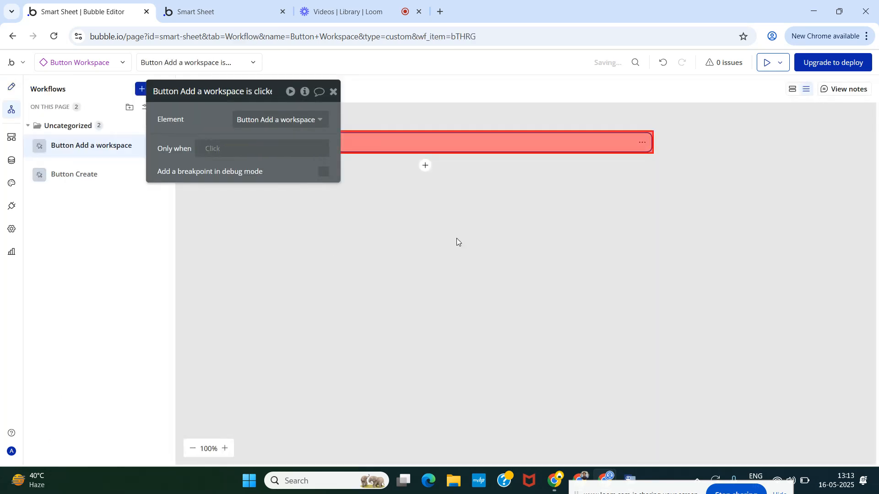
left_click(425, 167)
type("sho")
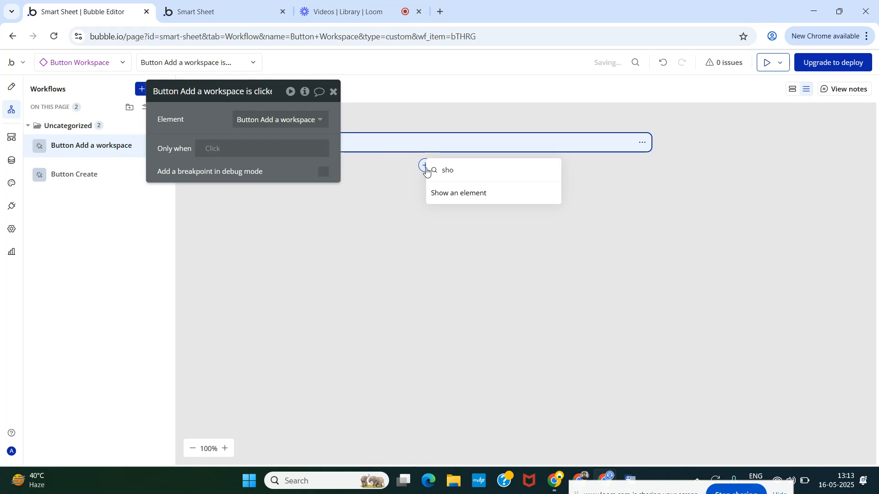
left_click(442, 193)
left_click(276, 119)
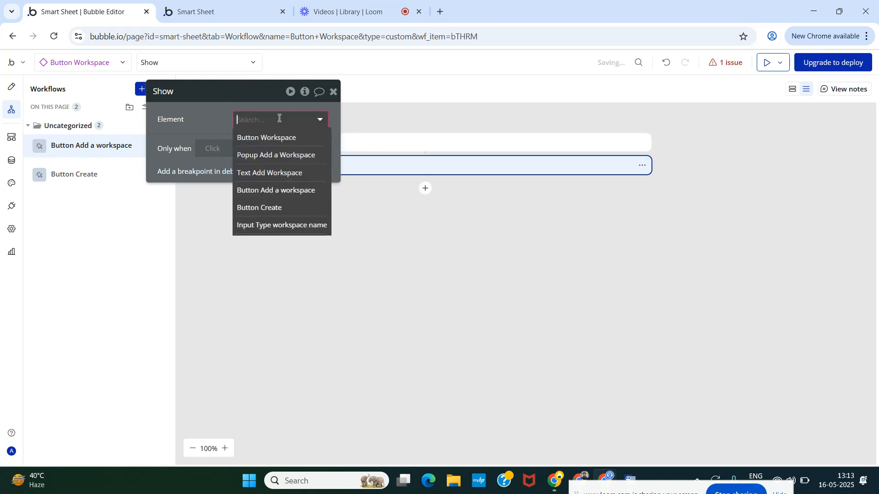
left_click(274, 155)
left_click(330, 93)
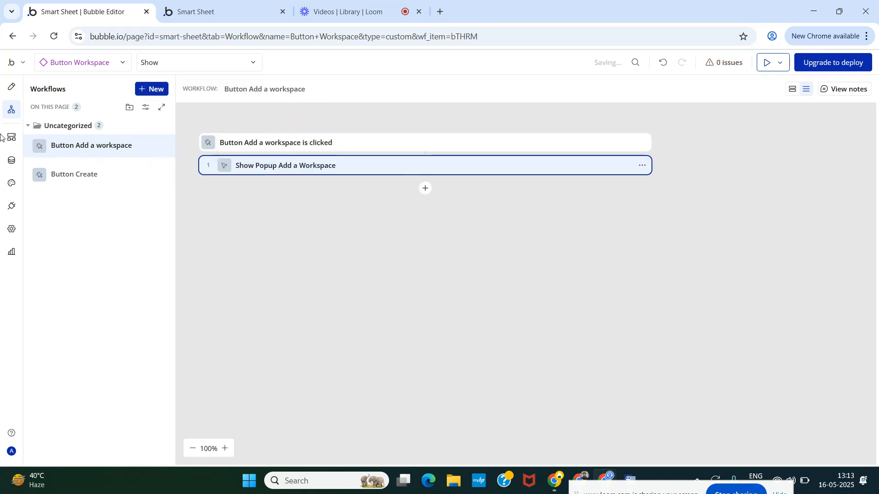
Step: Open the home page and place the reusable Button Workspace element inside Group Workspace, below the workspace repeating group
left_click(11, 87)
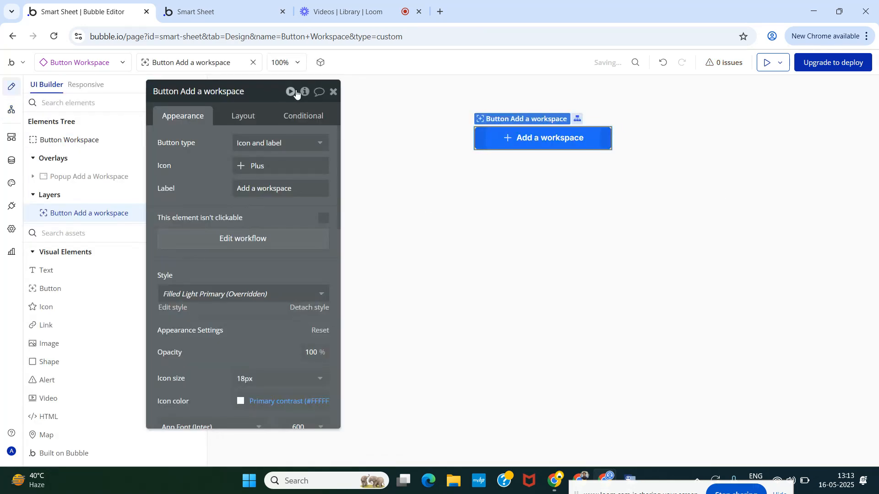
left_click(334, 93)
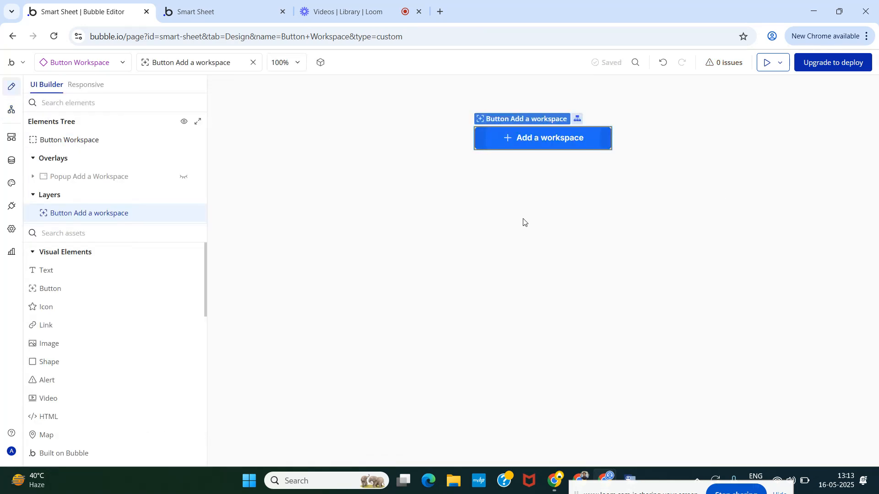
left_click(84, 66)
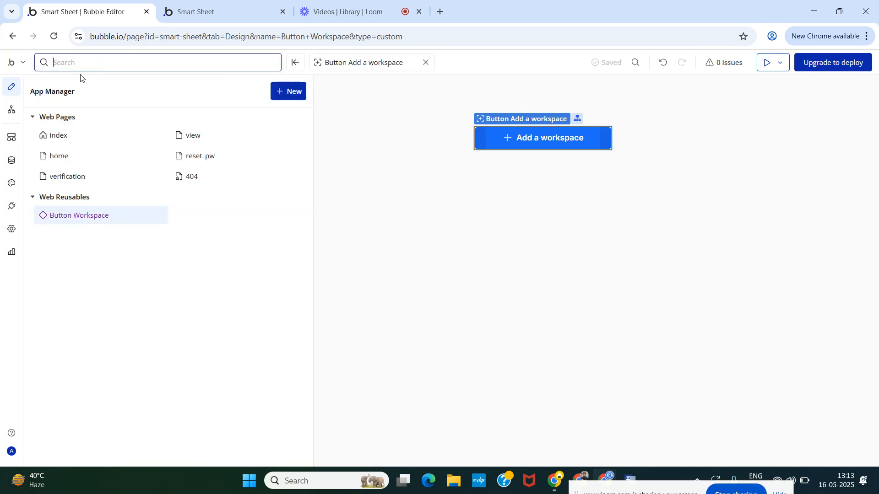
left_click(59, 157)
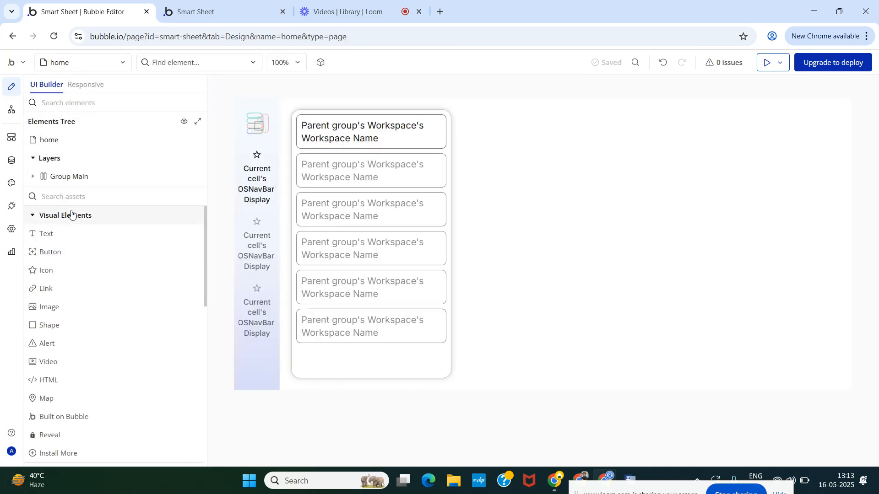
left_click(66, 197)
type("bu")
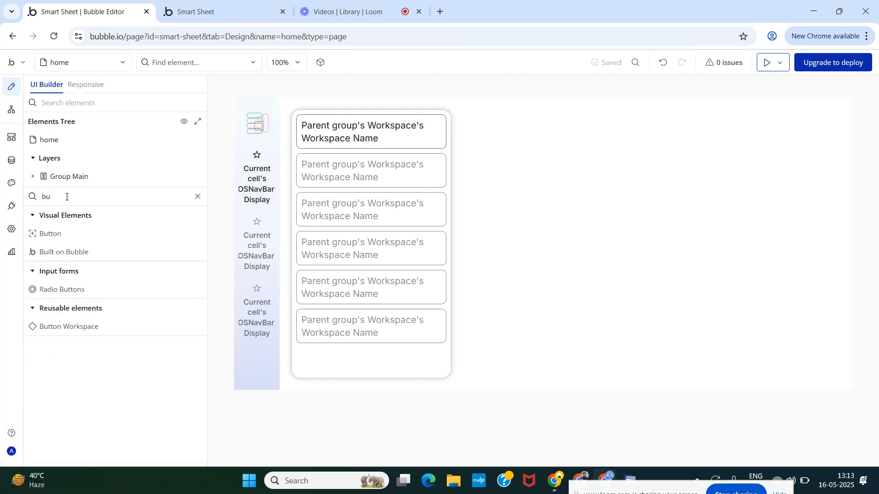
mouse_move(80, 328)
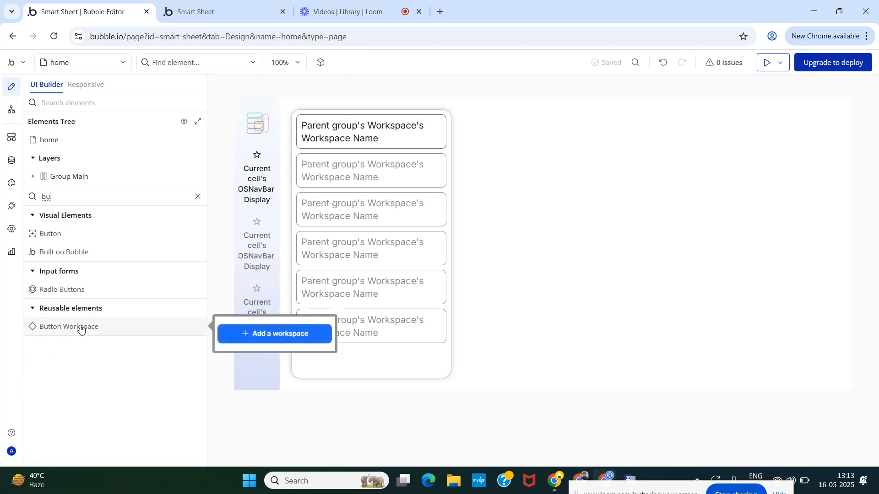
left_click_drag(75, 330, 342, 359)
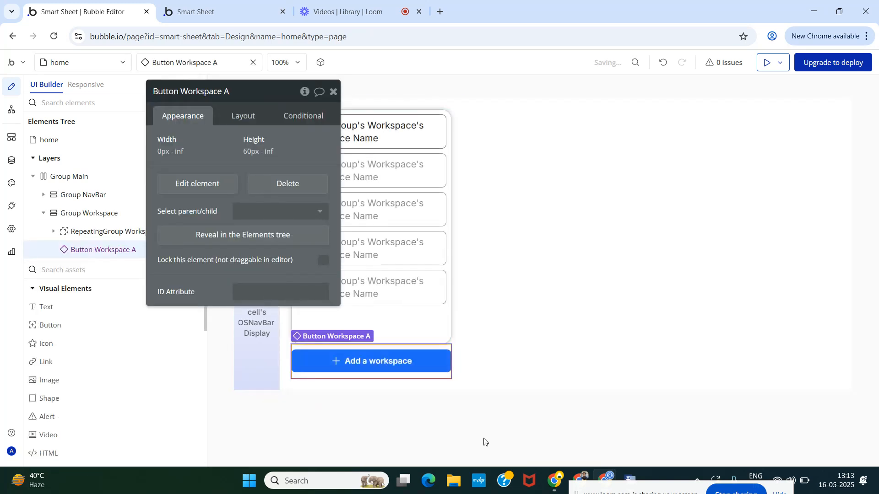
left_click(333, 92)
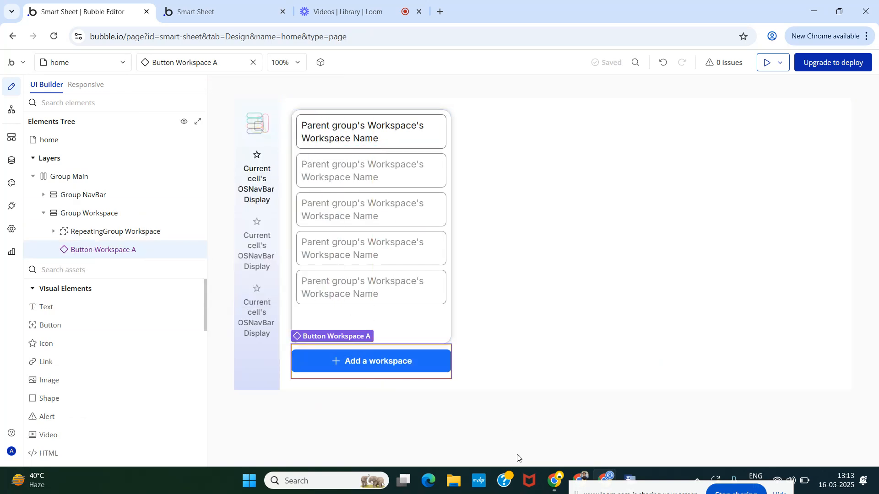
Step: Switch to the home page preview, inspect it with the browser developer tools and widen the responsive viewport to about 1600 px
left_click(202, 10)
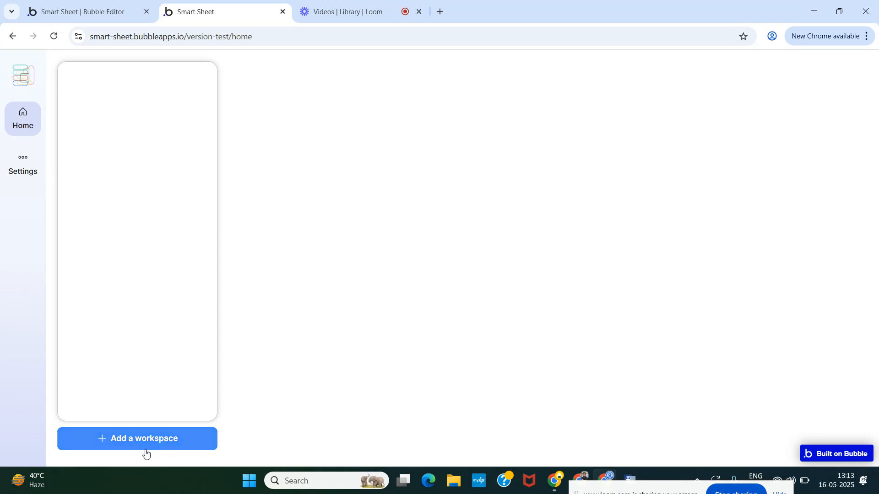
right_click(369, 95)
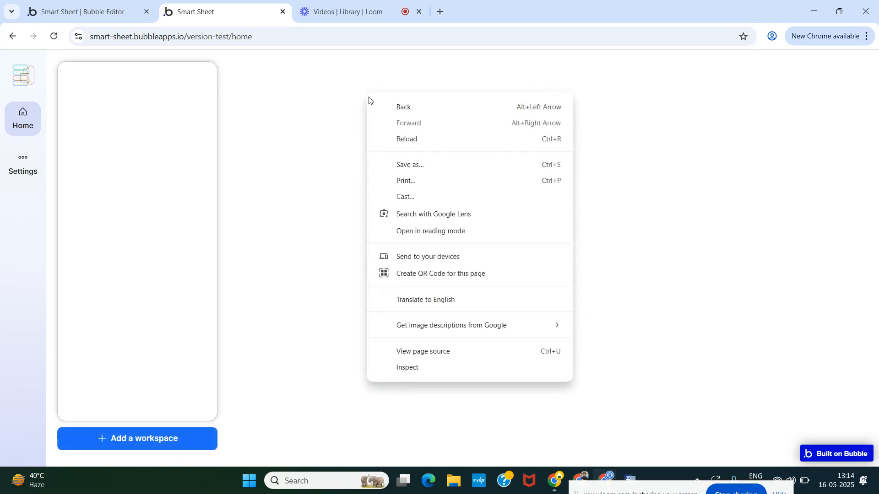
left_click(433, 371)
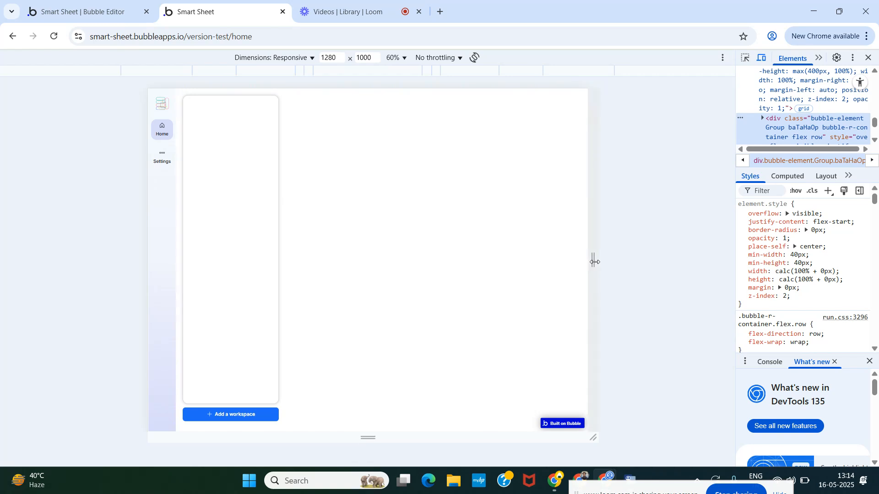
left_click_drag(594, 260, 651, 284)
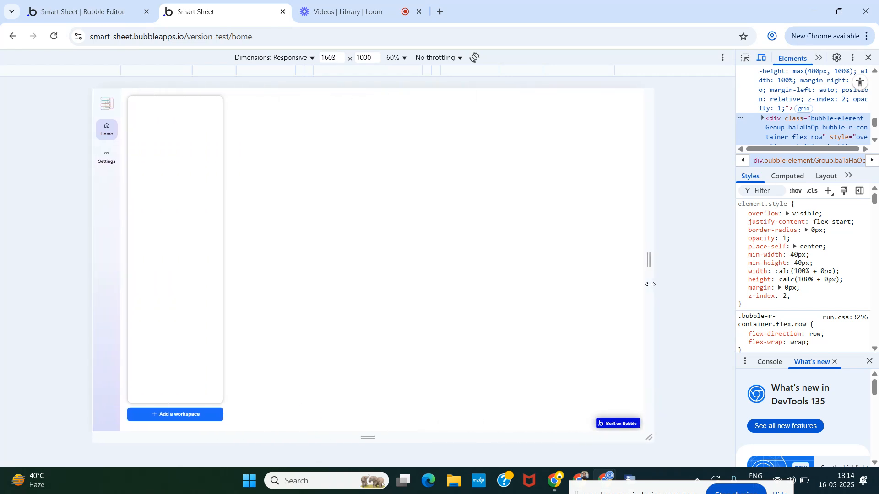
Step: Check the preview layout at a viewport height of 1500 and a width of about 1840 px
left_click(368, 56)
type("1500")
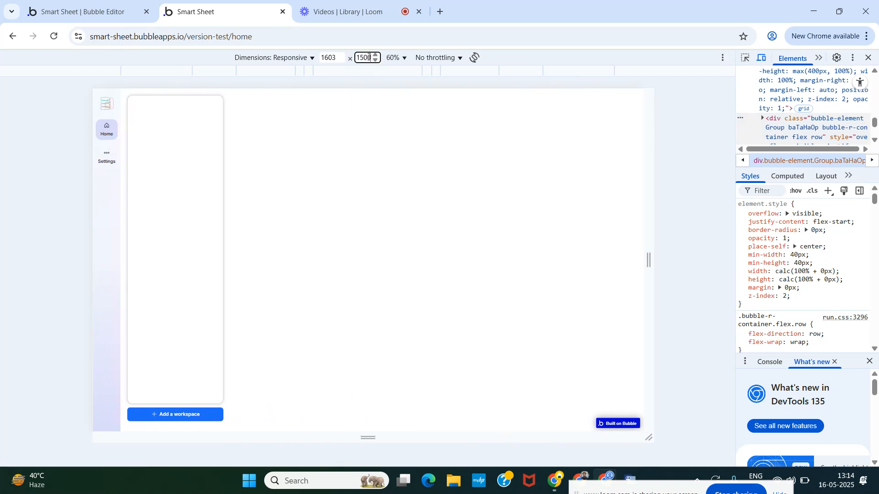
key("Return")
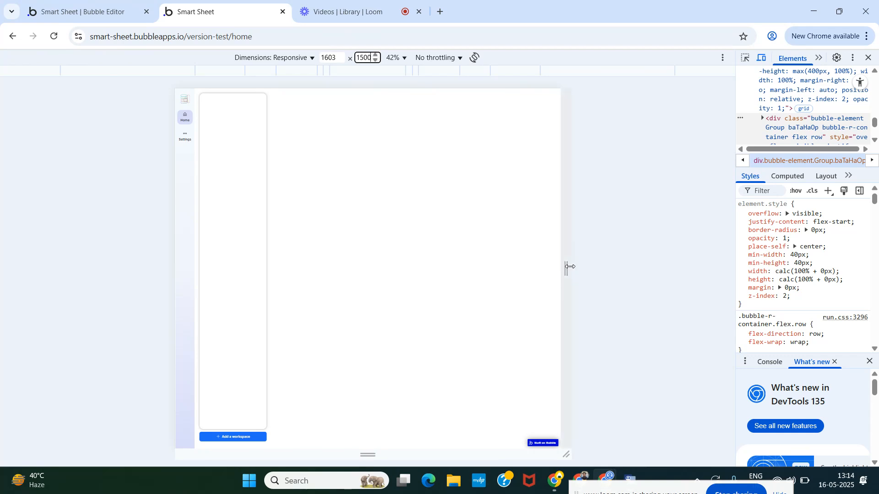
left_click_drag(568, 268, 599, 269)
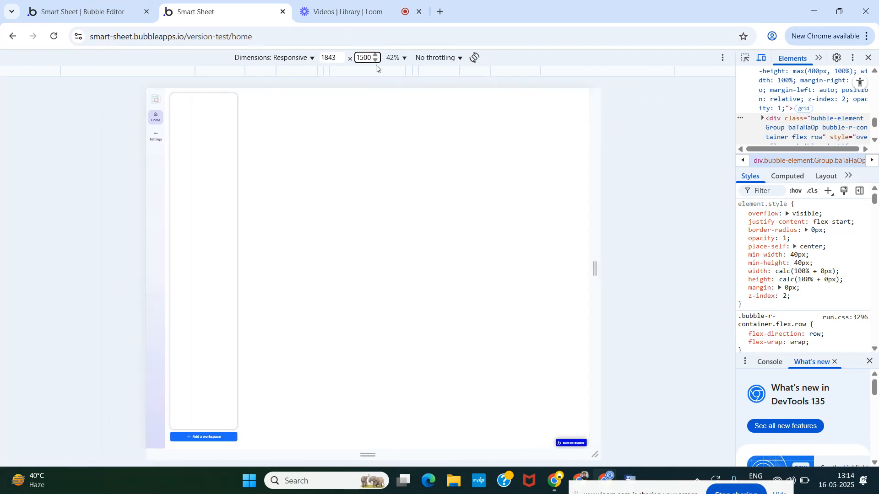
Step: Set the viewport height to 1000 to check the layout and close the developer tools
double_click(365, 58)
type("1000")
key("Return")
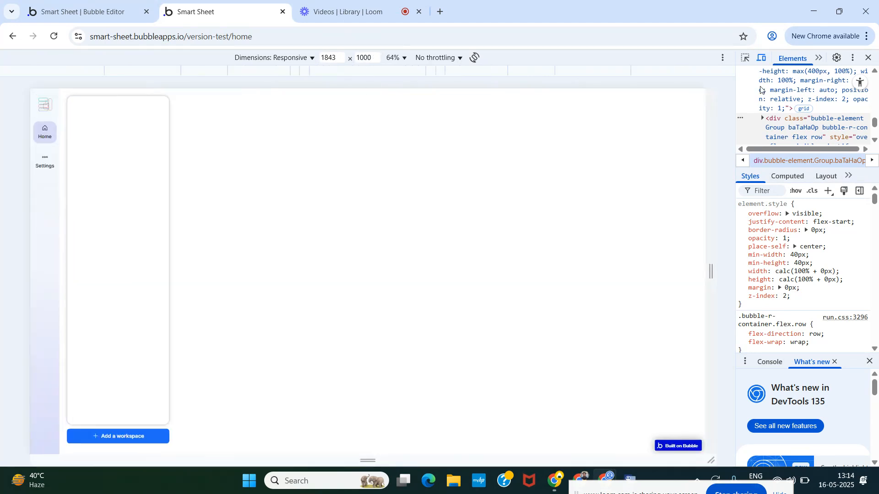
left_click(870, 58)
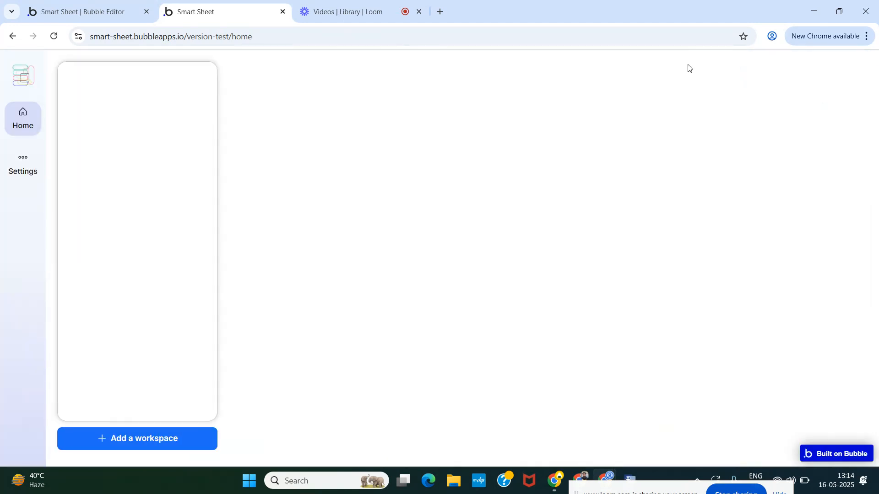
Step: Create a workspace through the Add Workspace popup in the preview, naming it with the owner's first name followed by "Factory"
left_click(124, 447)
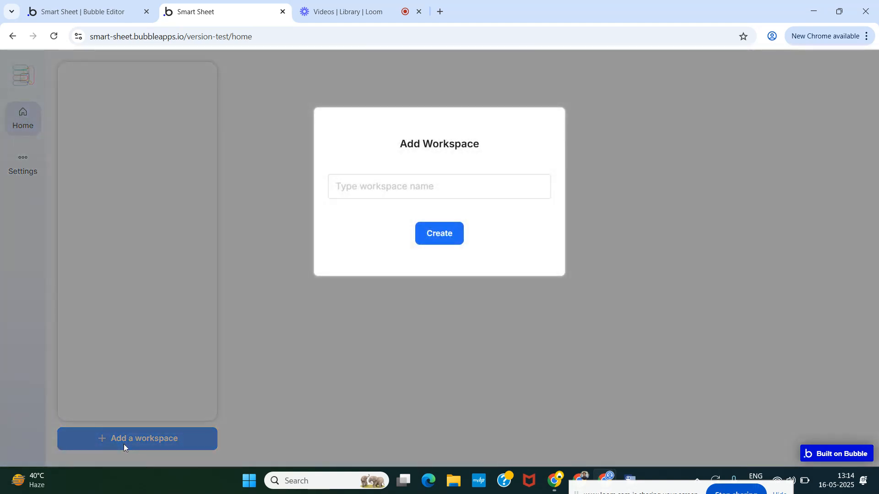
left_click(413, 179)
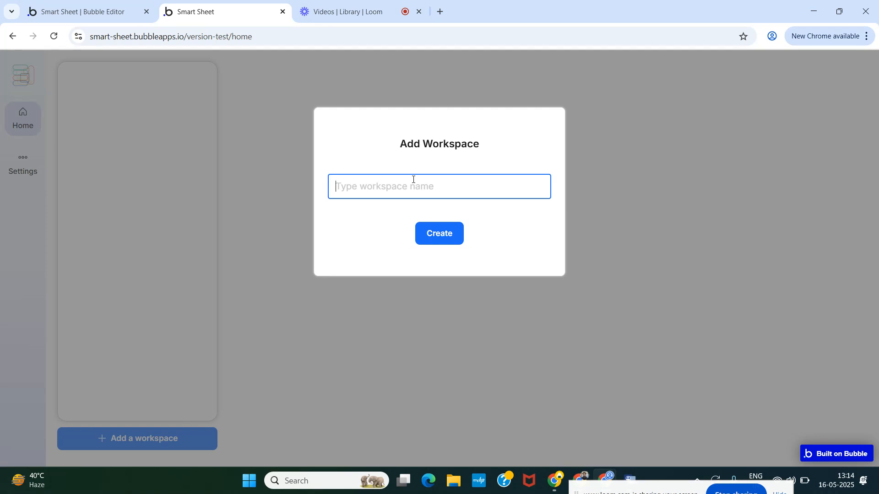
type("Amit's")
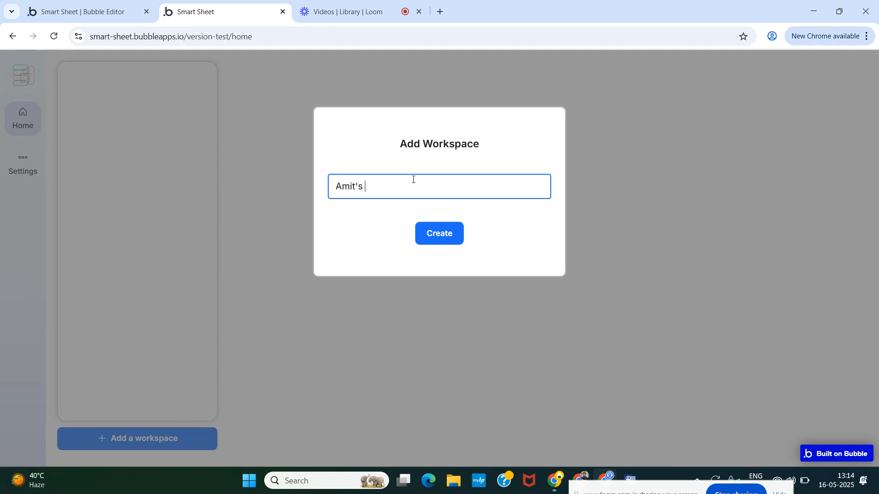
type("Factory")
left_click(443, 234)
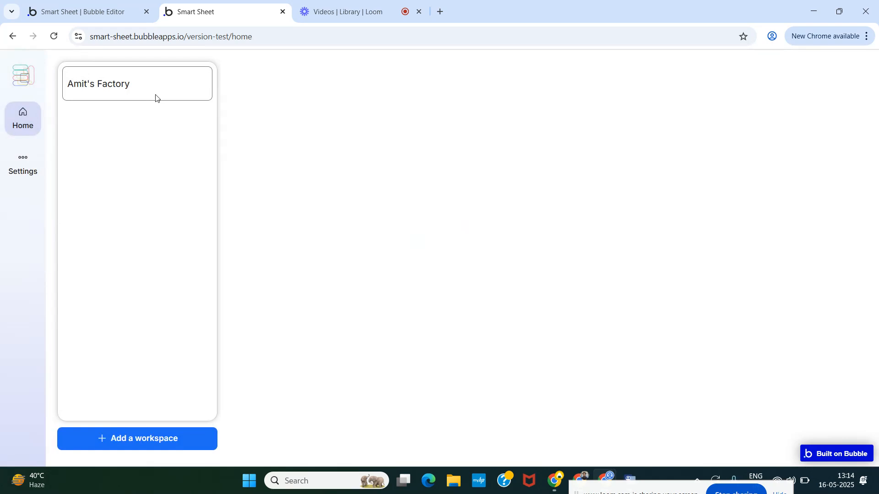
Step: Add a second workspace named "Ciphers" from the home page preview
left_click(142, 439)
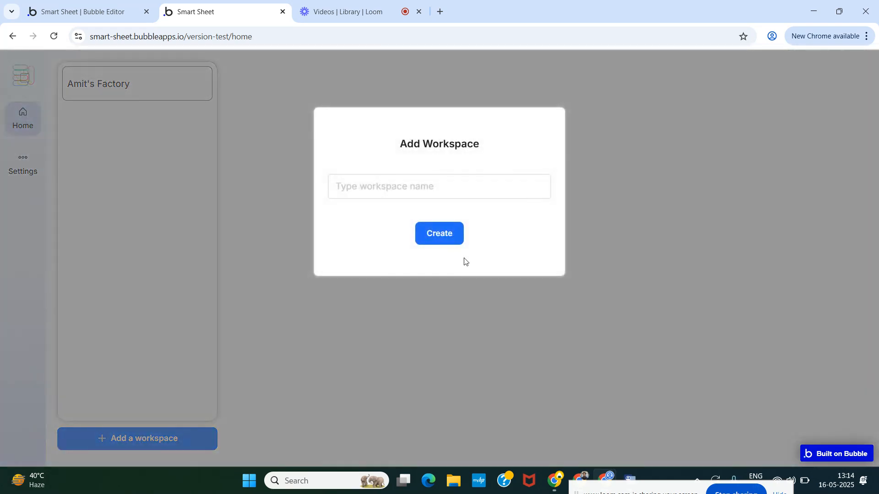
left_click(382, 192)
type("Cipher")
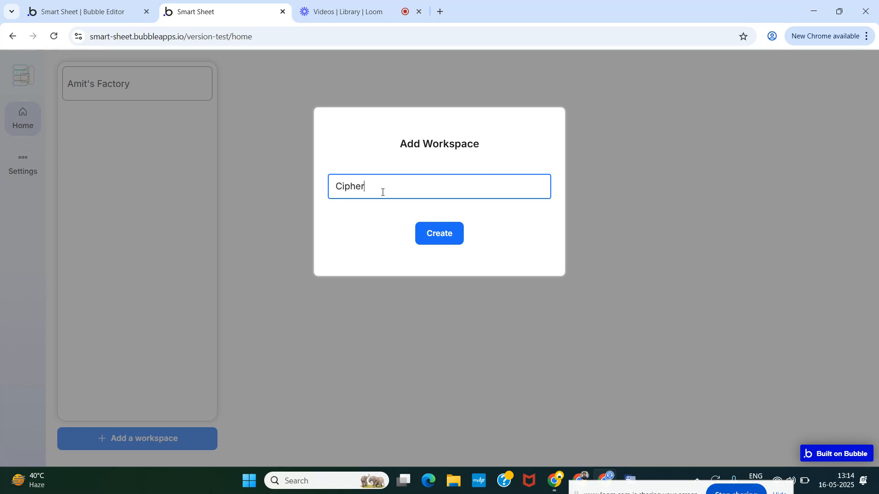
type("s")
left_click(441, 236)
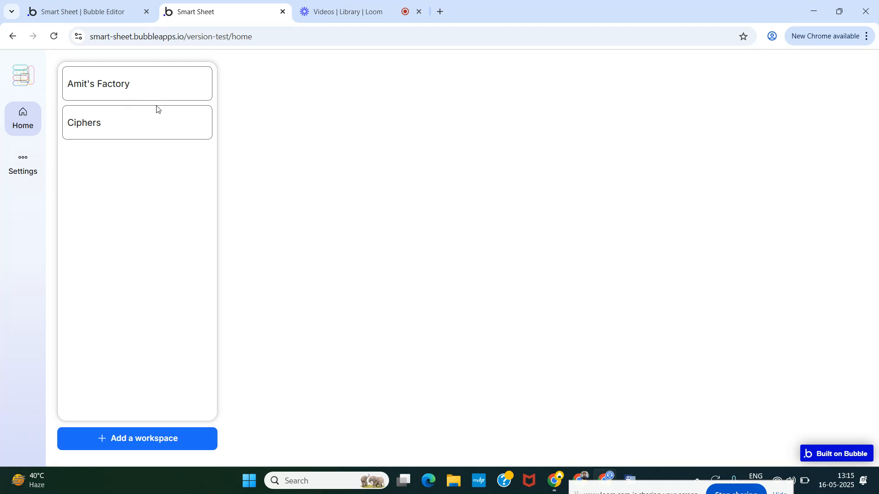
Step: In the Bubble editor, open the style used by Group RG Workspace and add a condition for when This Group is hovered
left_click(83, 5)
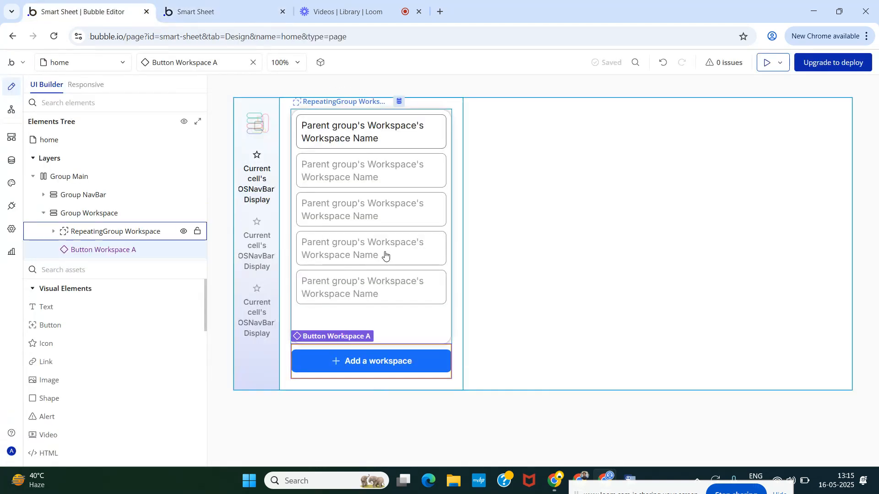
left_click(96, 232)
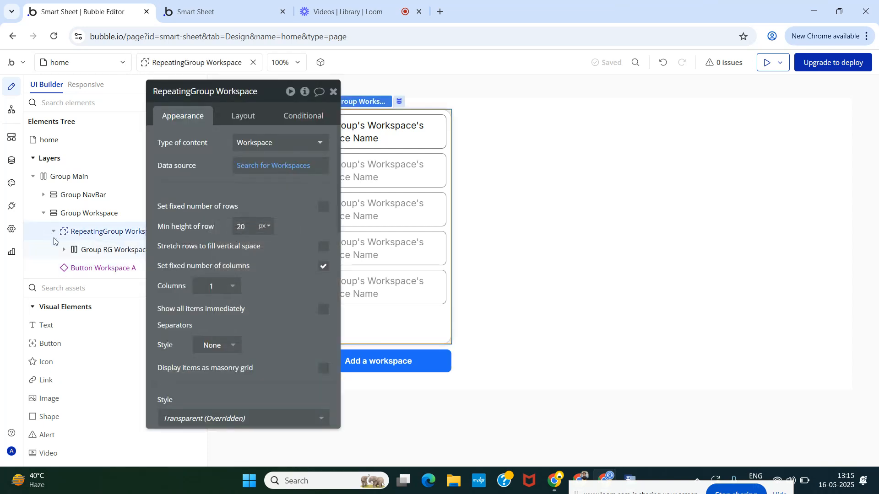
left_click(109, 257)
left_click(304, 117)
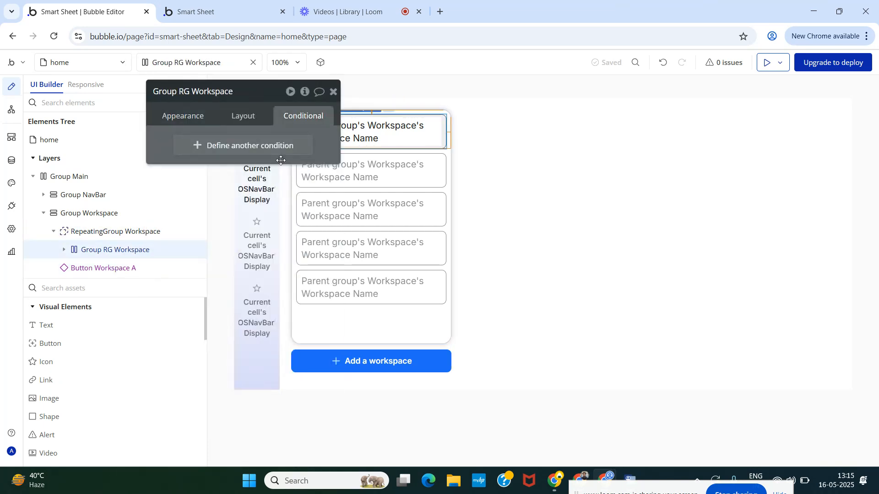
left_click(183, 116)
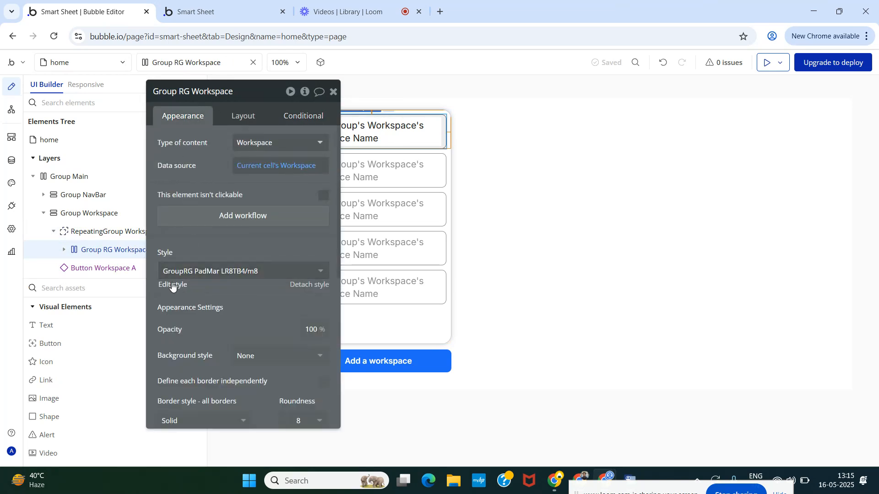
left_click(172, 285)
left_click(824, 174)
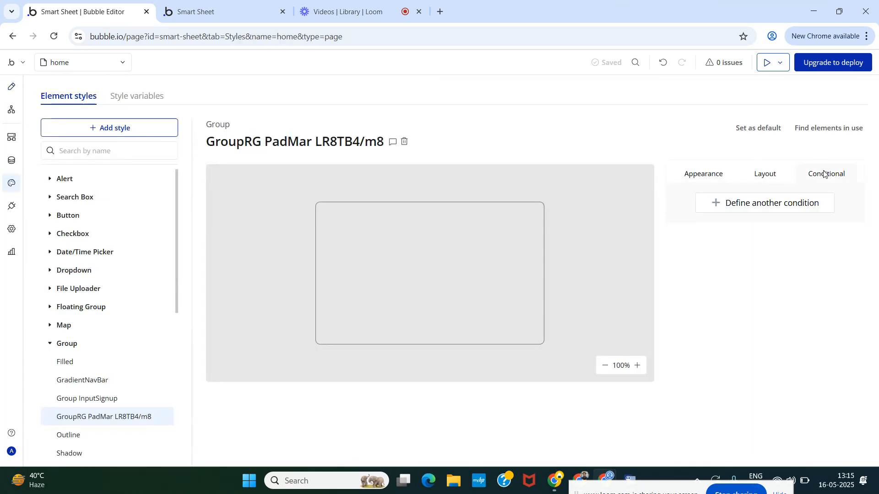
left_click(759, 203)
left_click(722, 207)
left_click(723, 219)
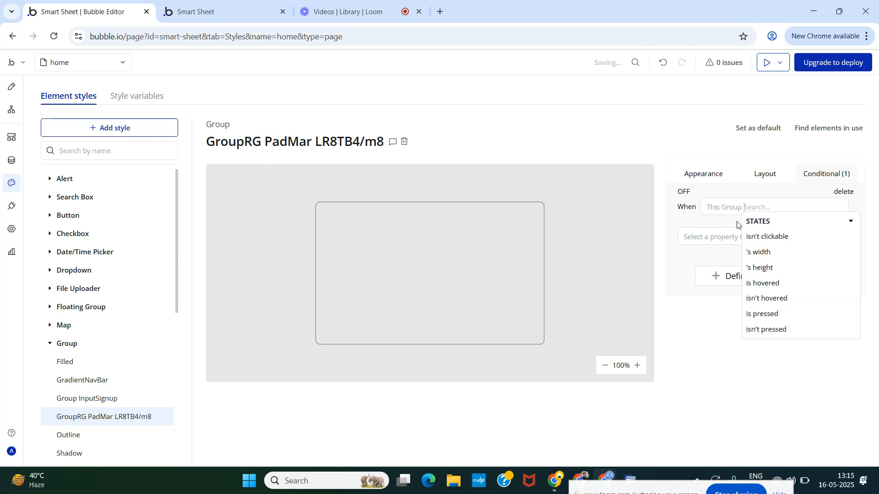
left_click(770, 282)
Step: For the hovered condition, set the background style to Flat color and the background color to Secondary 10
left_click(744, 242)
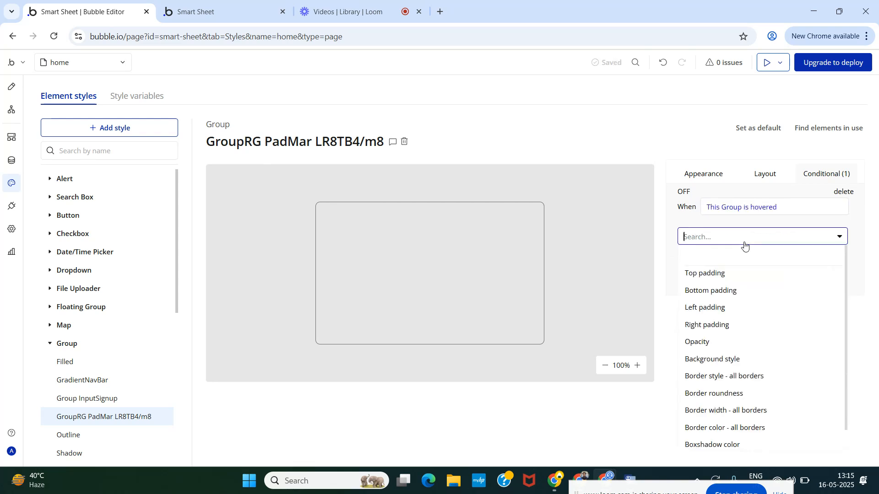
type("bac")
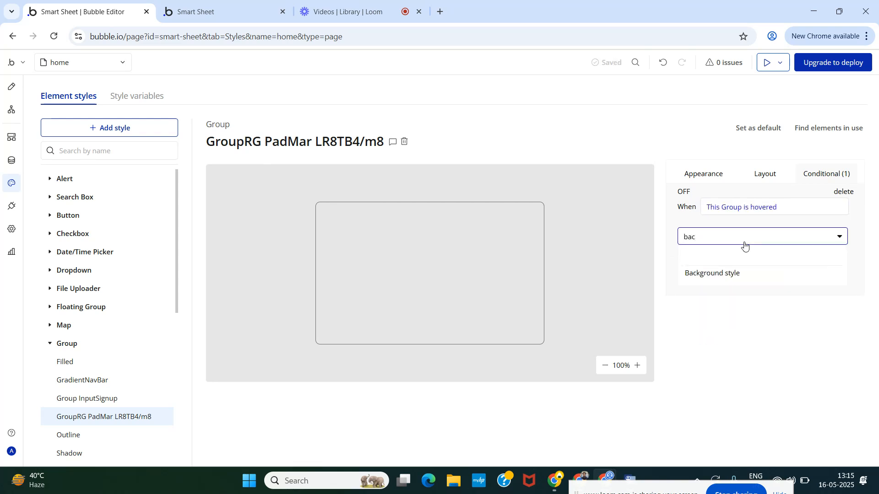
left_click(741, 276)
left_click(763, 237)
left_click(768, 289)
left_click(727, 260)
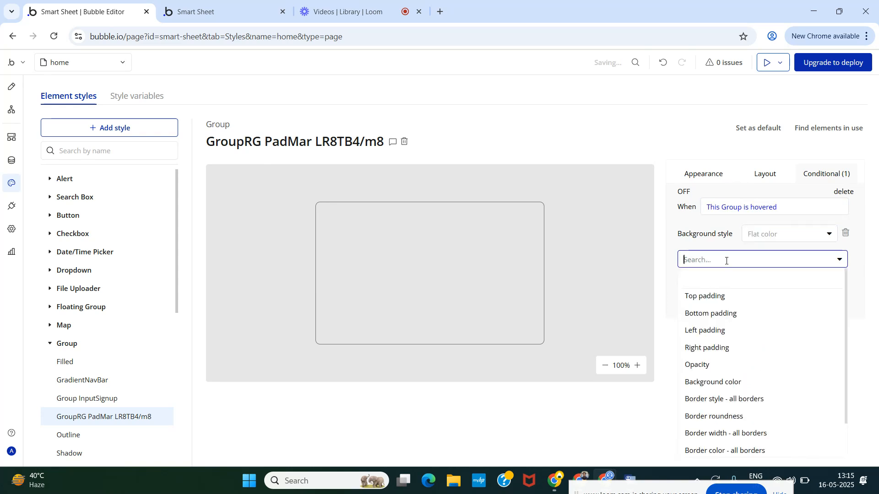
type("bac")
left_click(721, 299)
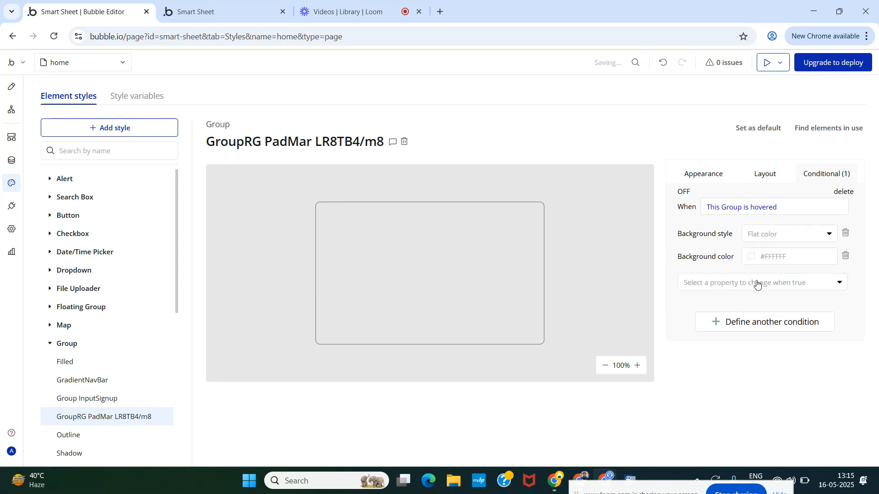
left_click(751, 258)
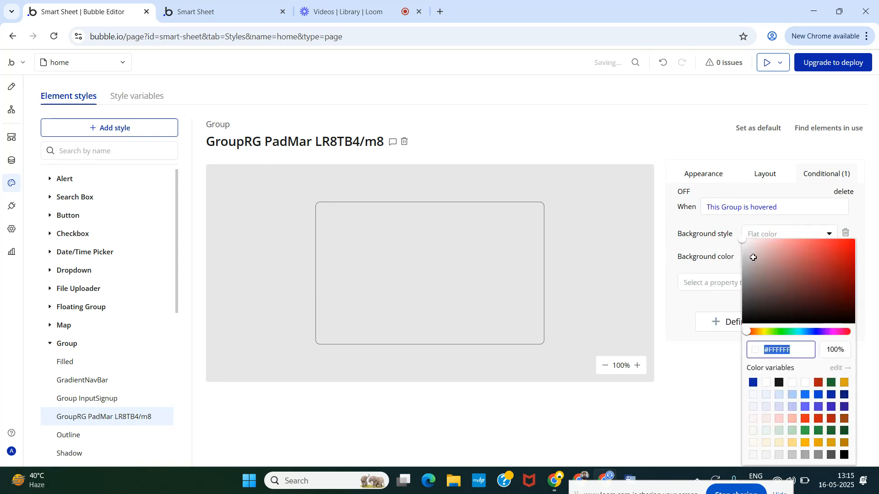
left_click(754, 407)
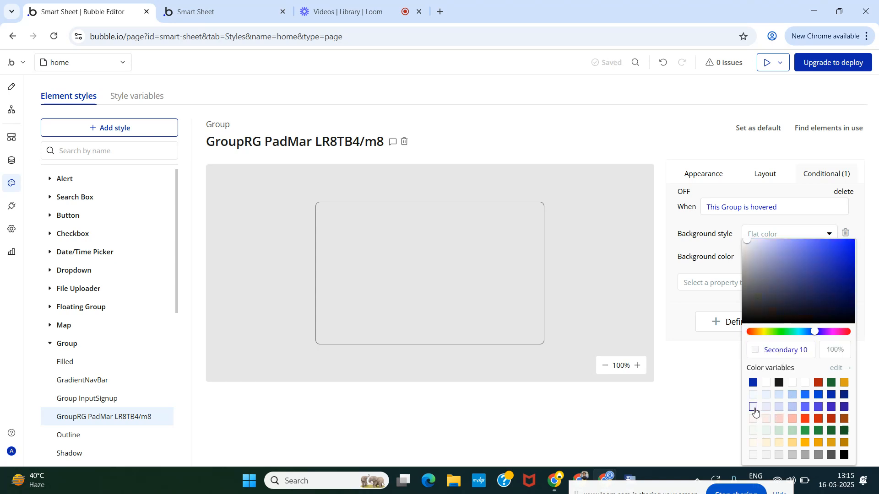
left_click(718, 239)
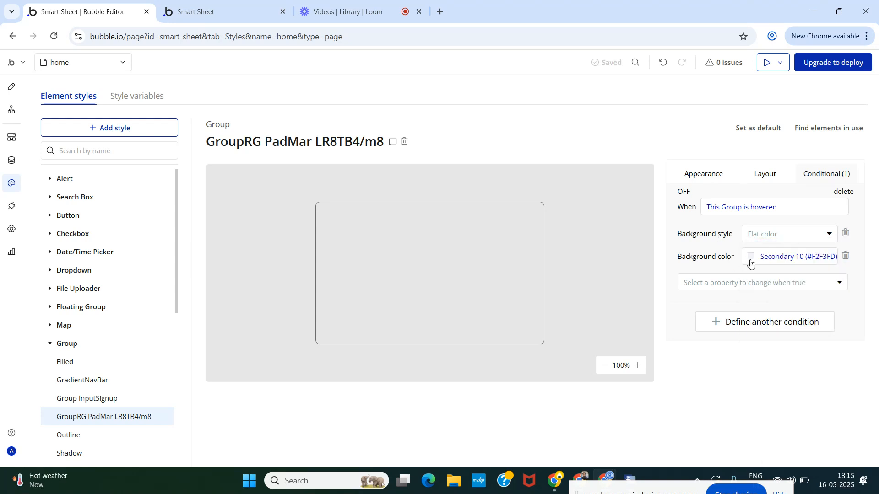
Step: Check the hover background of the workspace entries in the preview and return to the home page design
left_click(201, 12)
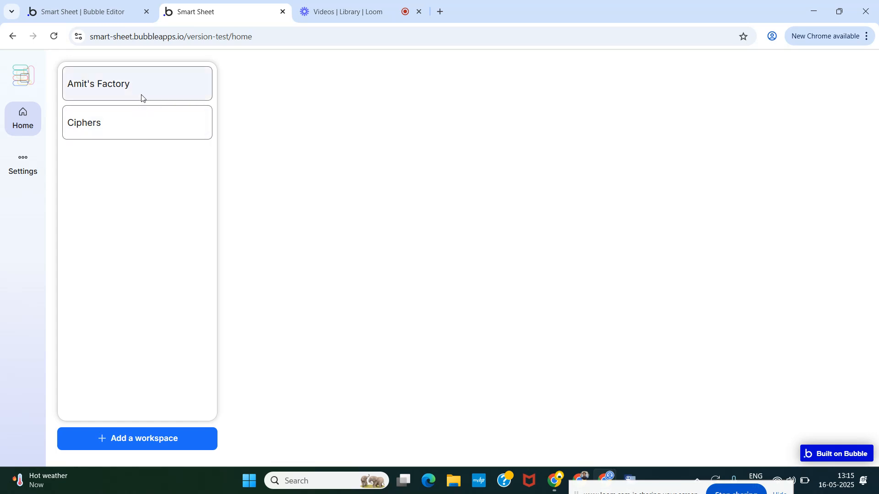
left_click(79, 12)
left_click(12, 87)
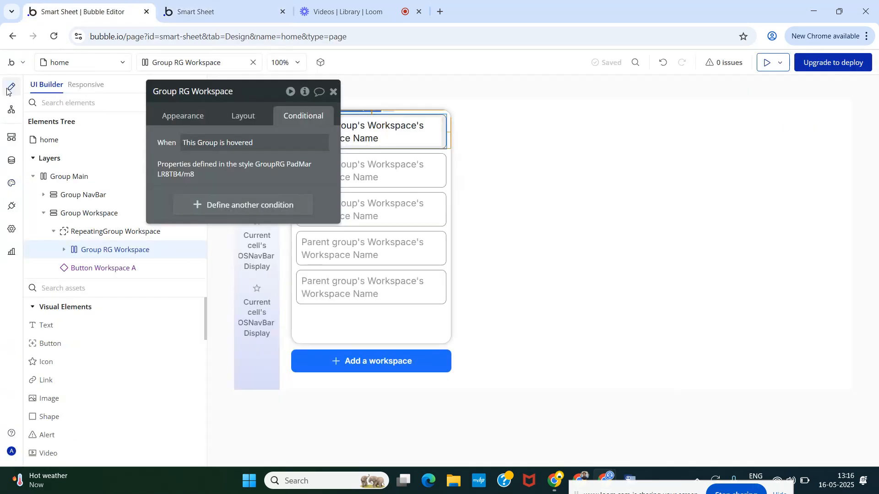
Step: Add a custom state named SelectedWorkspace of type Workspace to RepeatingGroup Workspace and close its editors
left_click(98, 237)
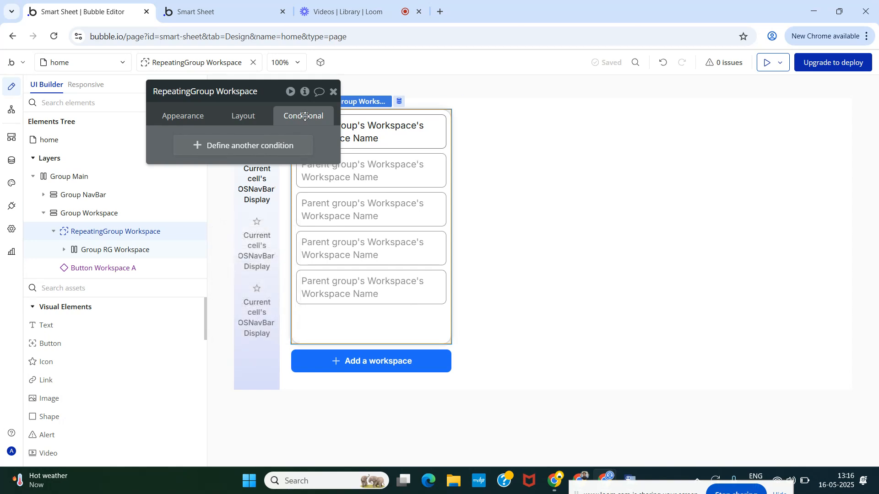
left_click(304, 93)
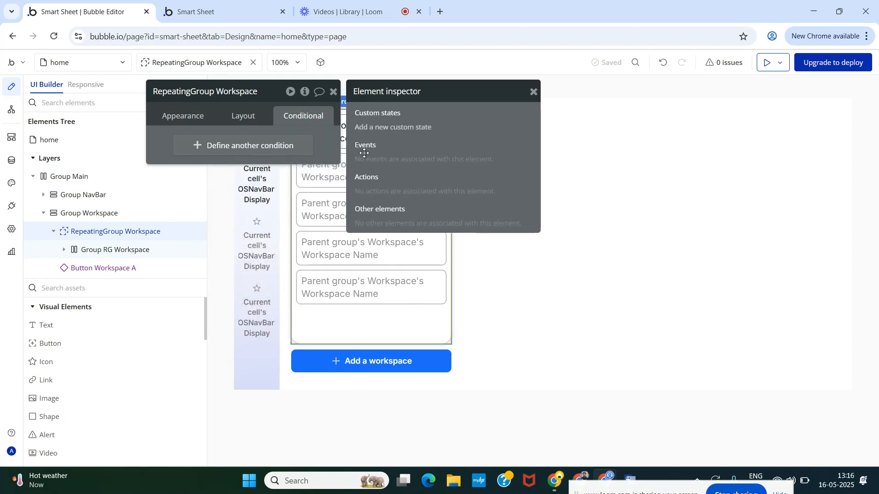
left_click(383, 129)
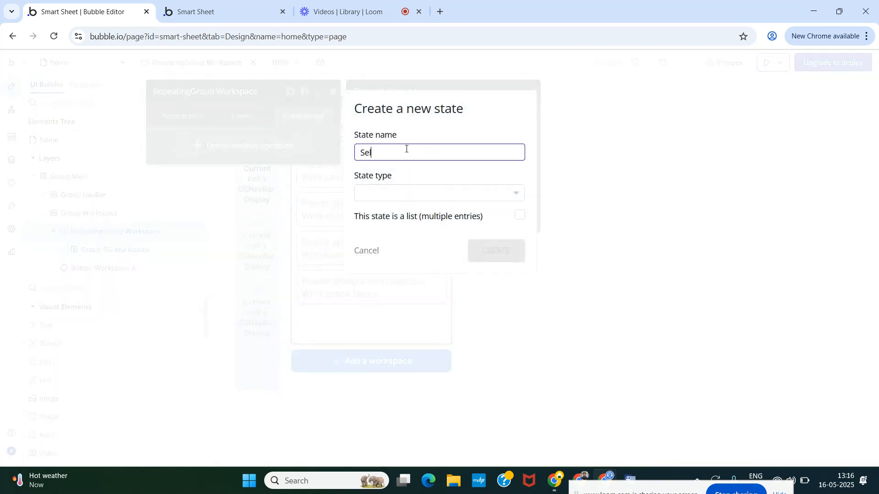
type("SelectedWorkspace")
left_click(407, 196)
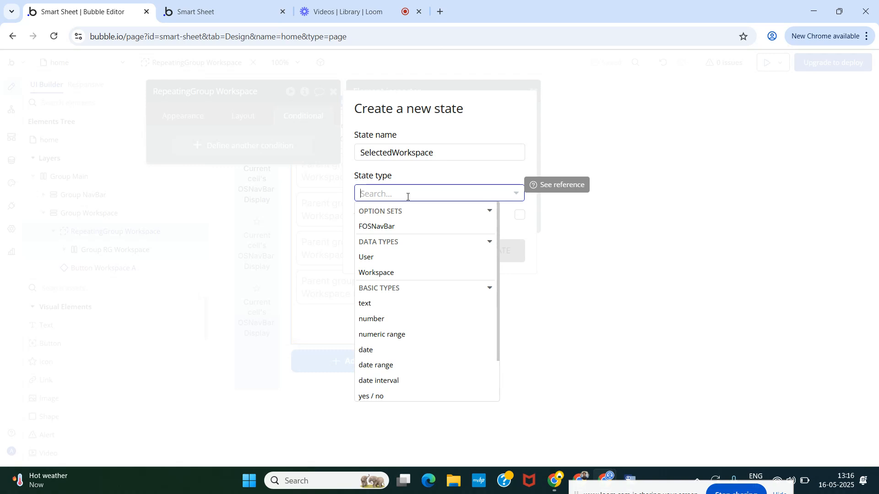
left_click(383, 273)
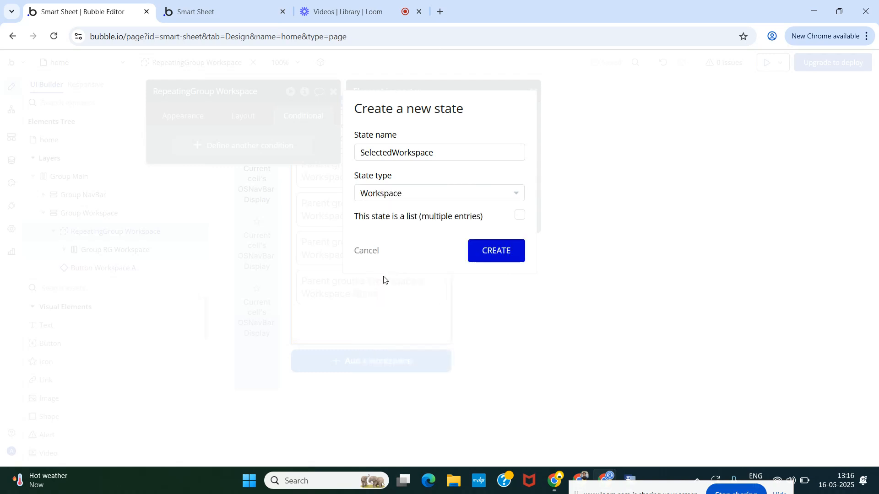
left_click(497, 255)
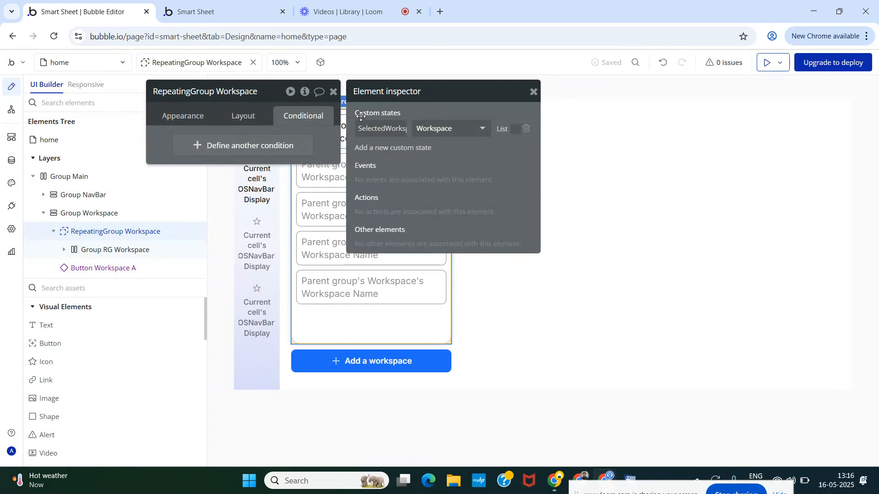
left_click(533, 92)
left_click(331, 93)
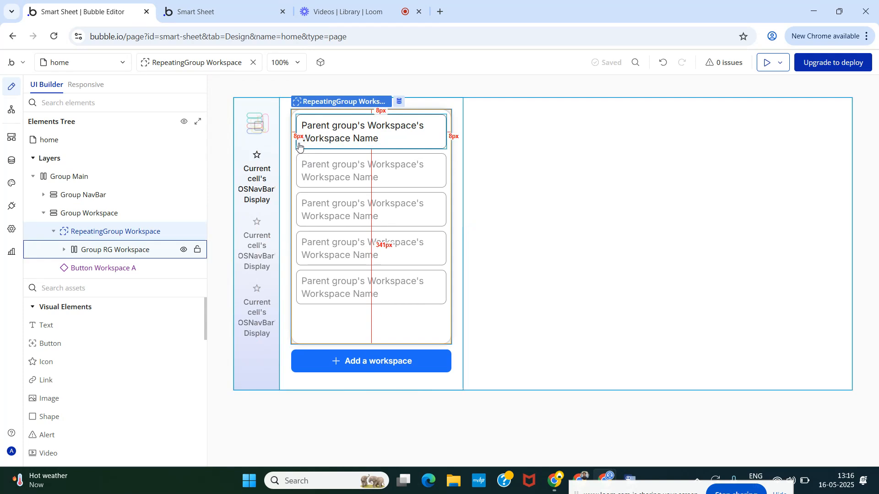
Step: Examine the custom states of Group RG Workspace and RepeatingGroup Workspace in the element inspector
double_click(120, 251)
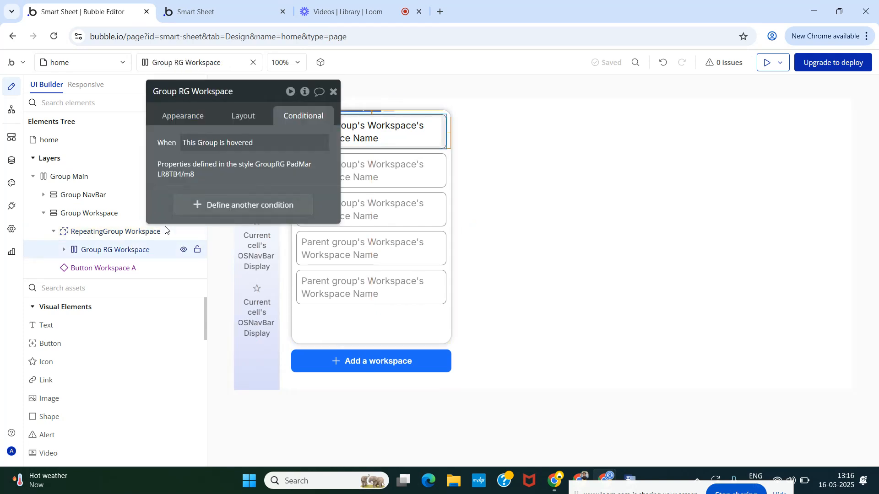
left_click(304, 92)
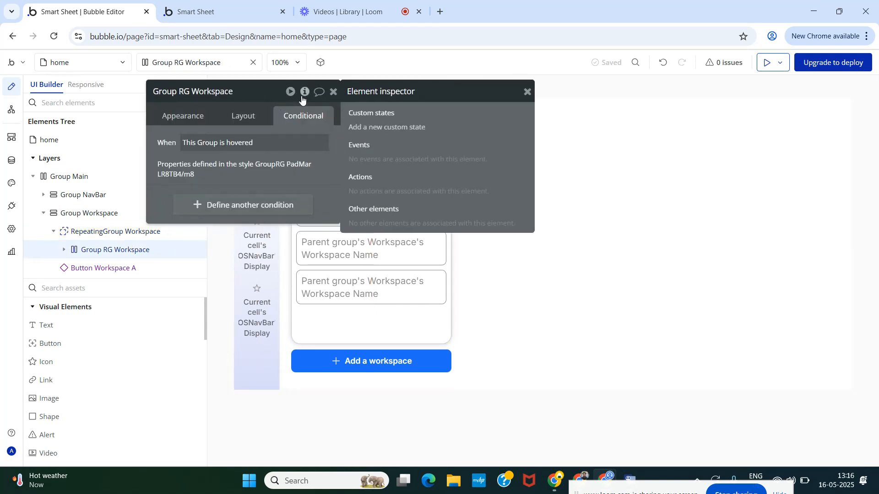
left_click(534, 90)
left_click(333, 92)
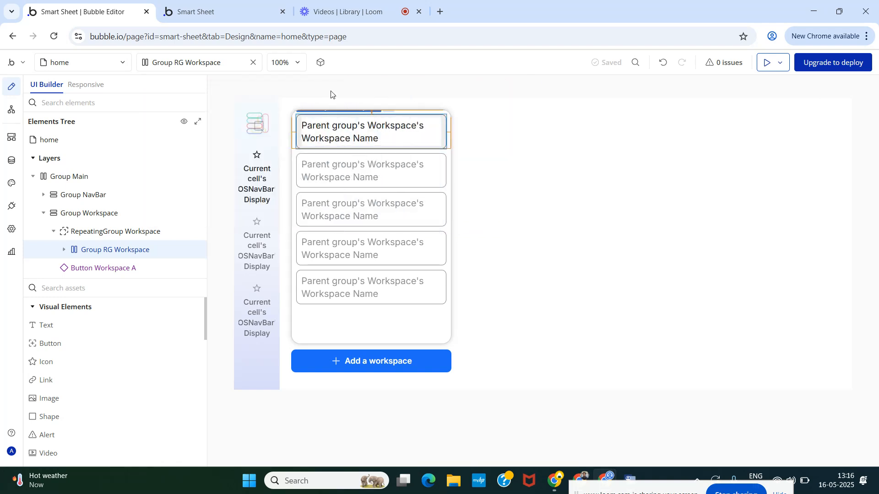
double_click(111, 233)
left_click(305, 92)
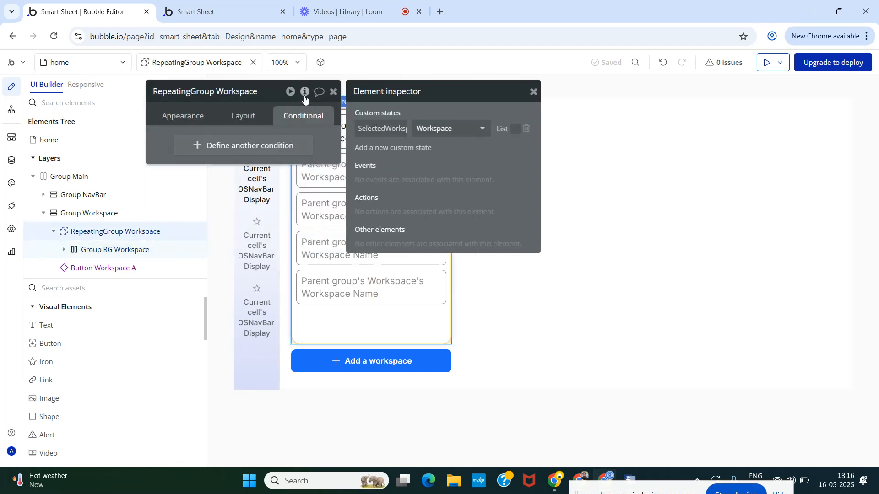
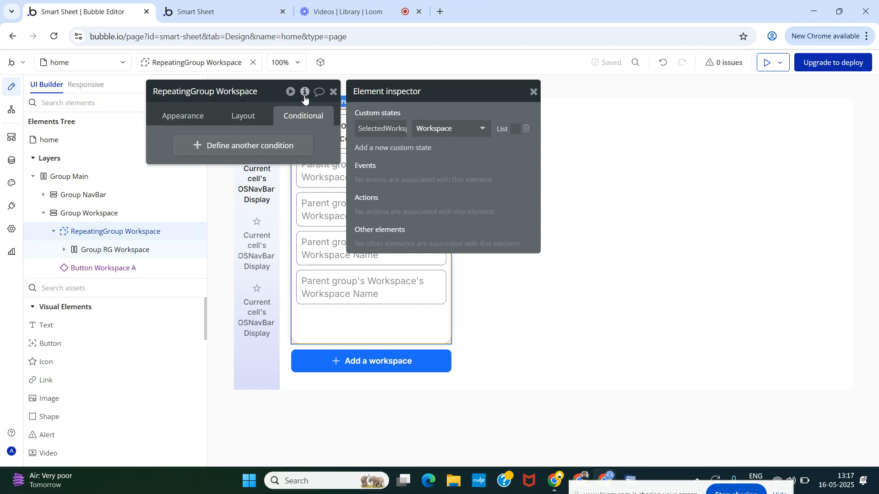
left_click(305, 94)
left_click(334, 93)
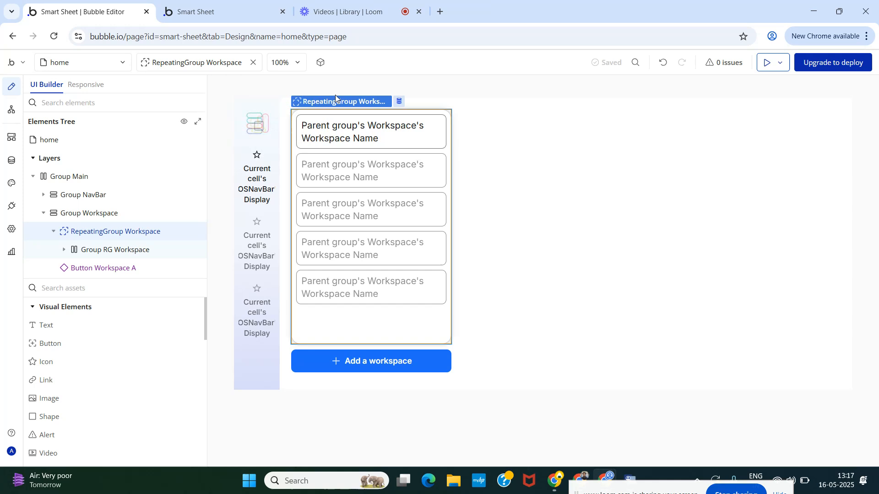
Step: Add a click workflow to Group RG Workspace and close the event's editor
double_click(96, 233)
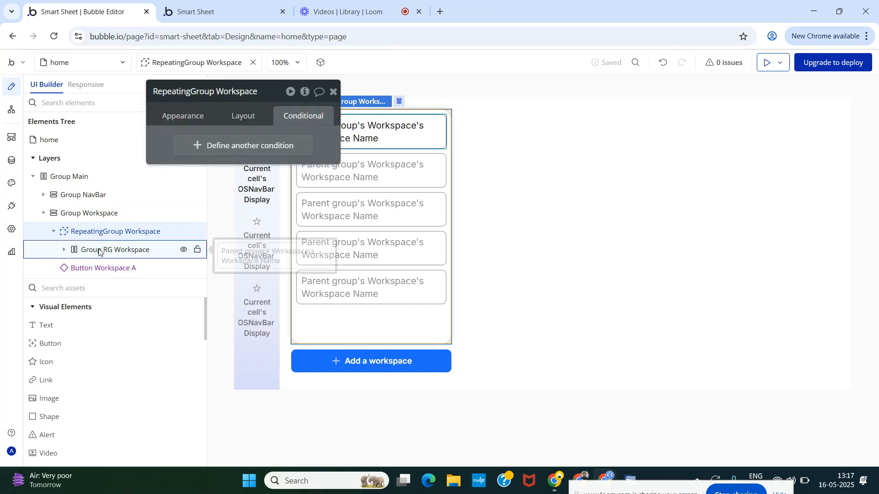
left_click(333, 92)
left_click(299, 129)
double_click(298, 128)
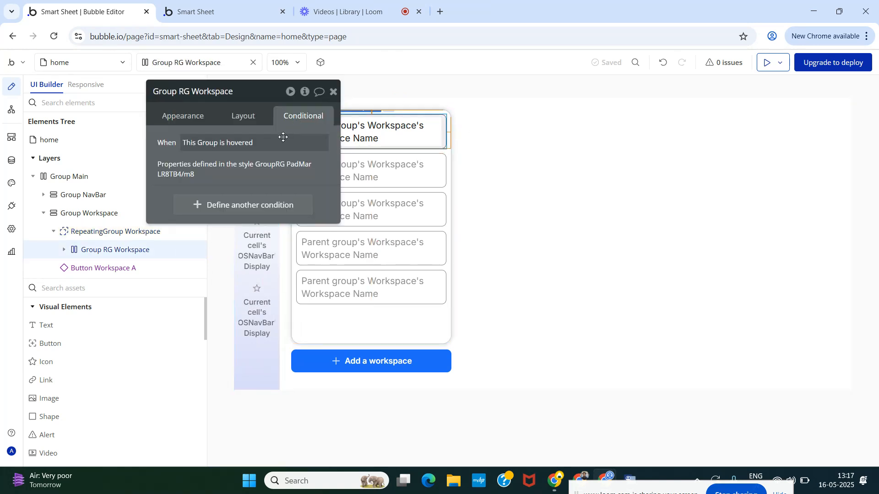
left_click(183, 117)
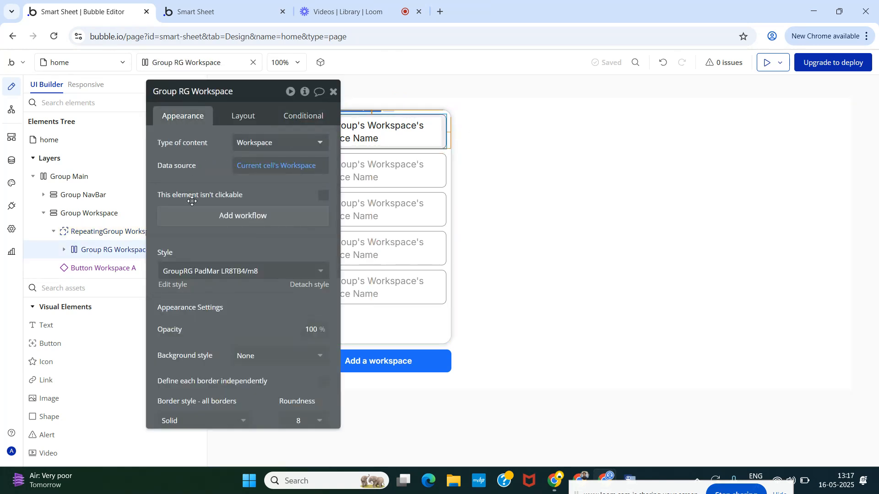
left_click(240, 218)
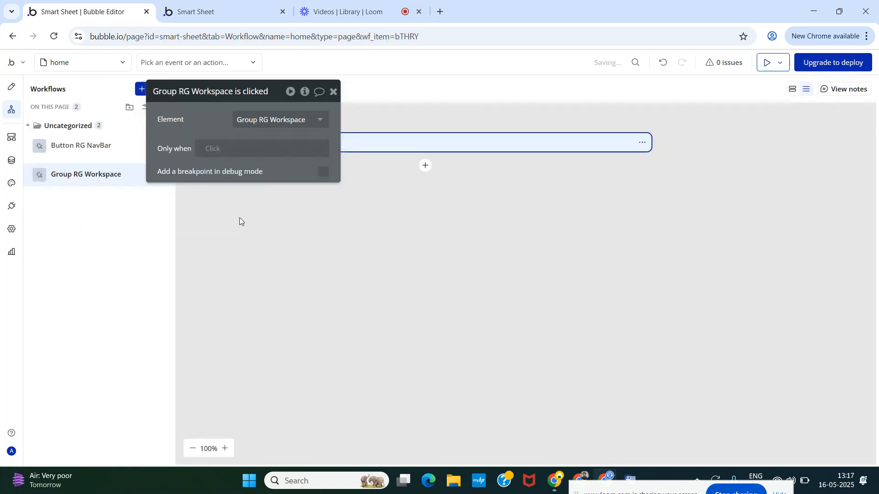
left_click(333, 97)
Step: Add a Set state of an element action to the Group RG Workspace workflow, with RepeatingGroup Workspace as the element
left_click(425, 166)
type("SET")
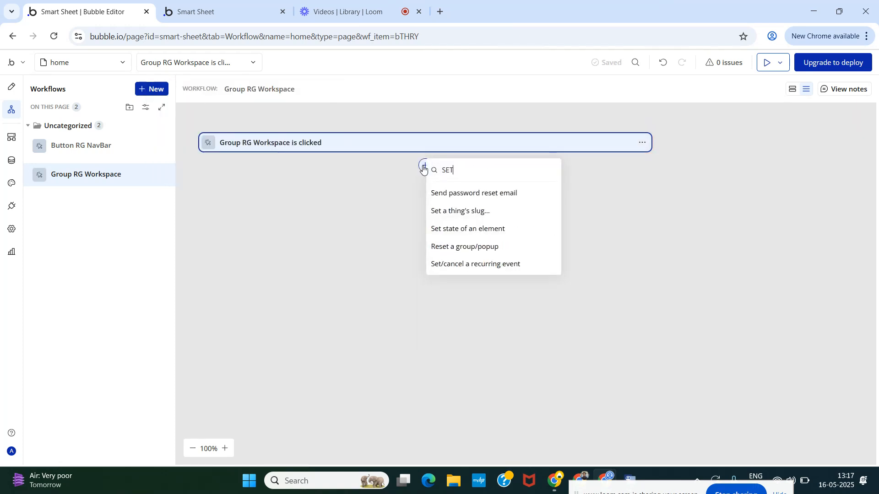
left_click(467, 229)
left_click(275, 120)
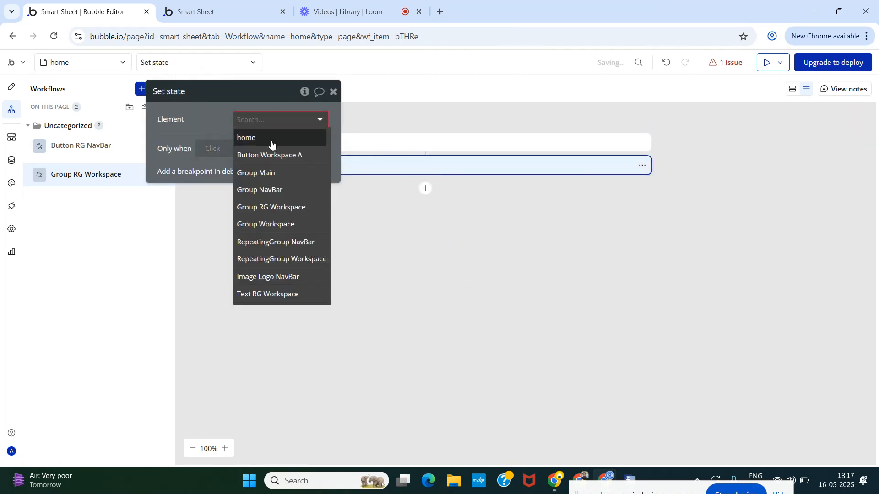
type("re")
left_click(274, 153)
left_click(273, 146)
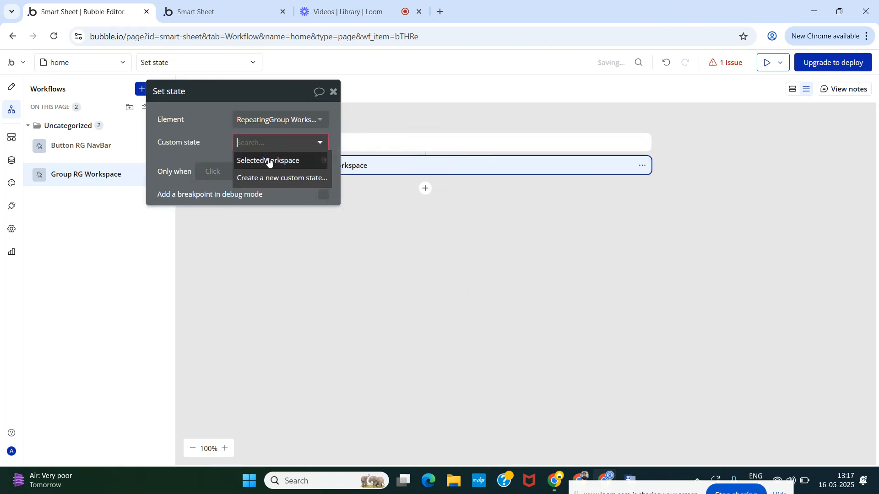
Step: Make the action set the SelectedWorkspace custom state to Current cell's Workspace and close the action's editor
left_click(269, 161)
left_click(246, 165)
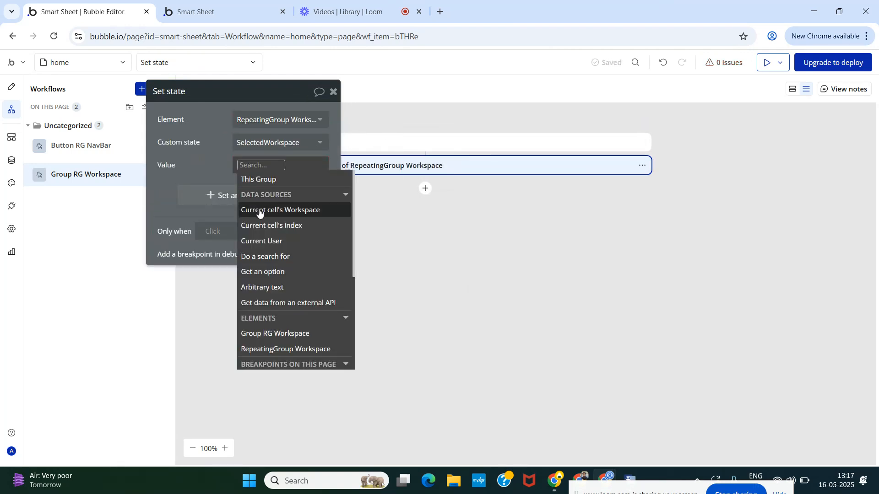
left_click(259, 210)
left_click(210, 167)
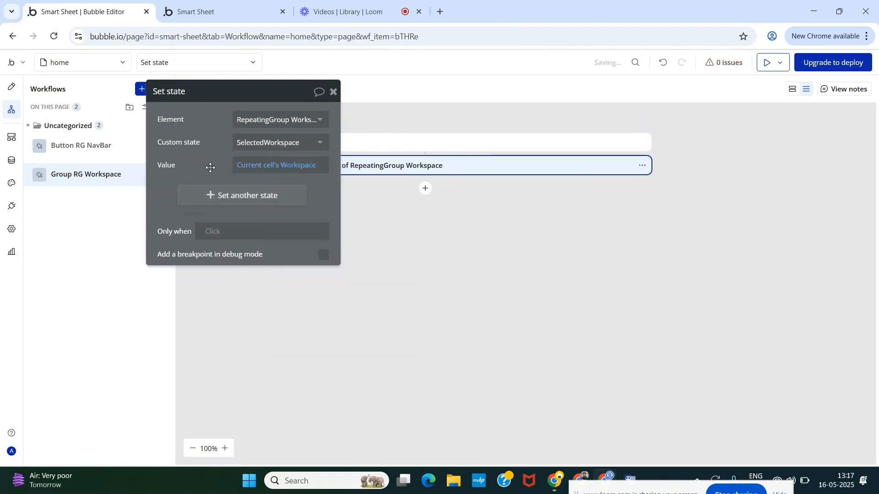
left_click(333, 92)
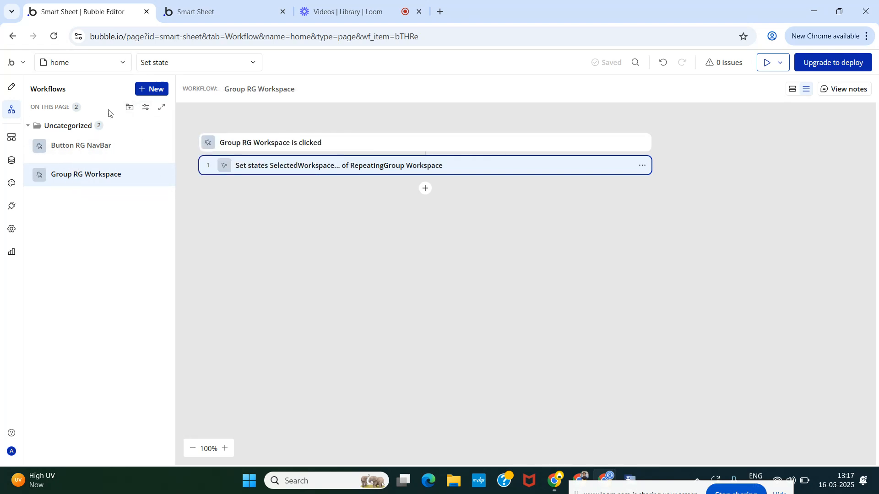
mouse_move(76, 158)
right_click(82, 233)
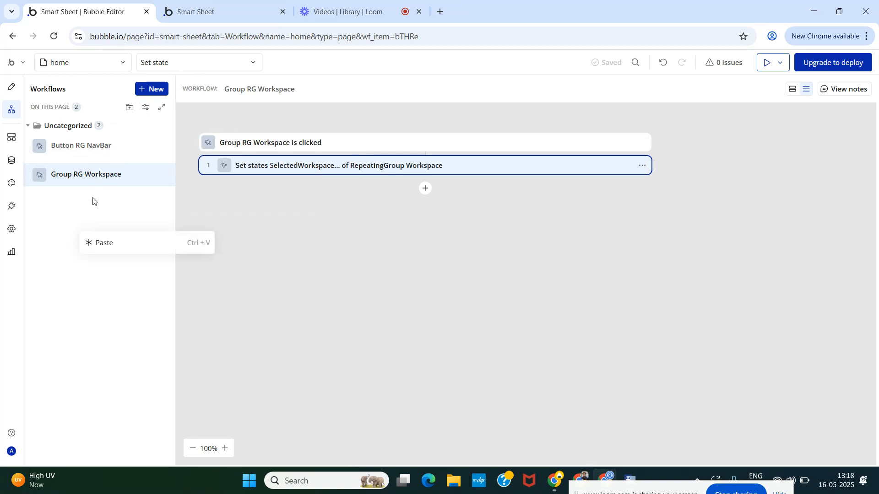
left_click(76, 218)
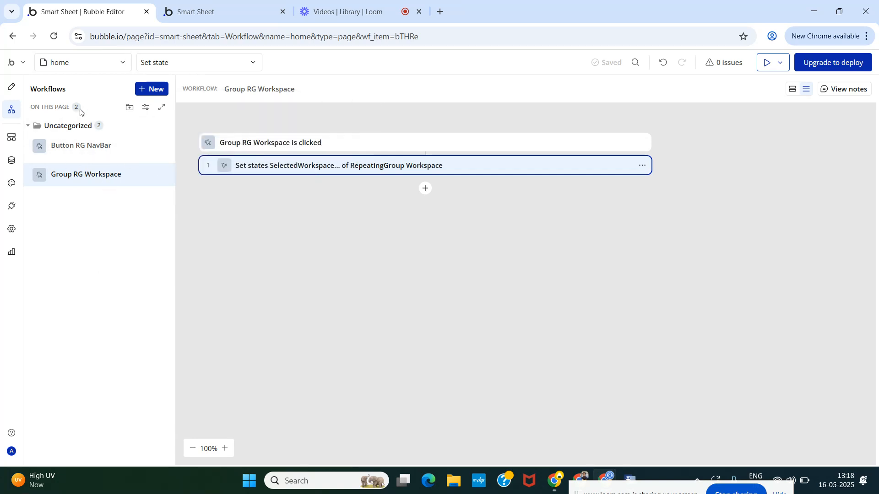
Step: Create a workflow folder named NavBar and move the Button RG NavBar workflow into it
left_click(132, 109)
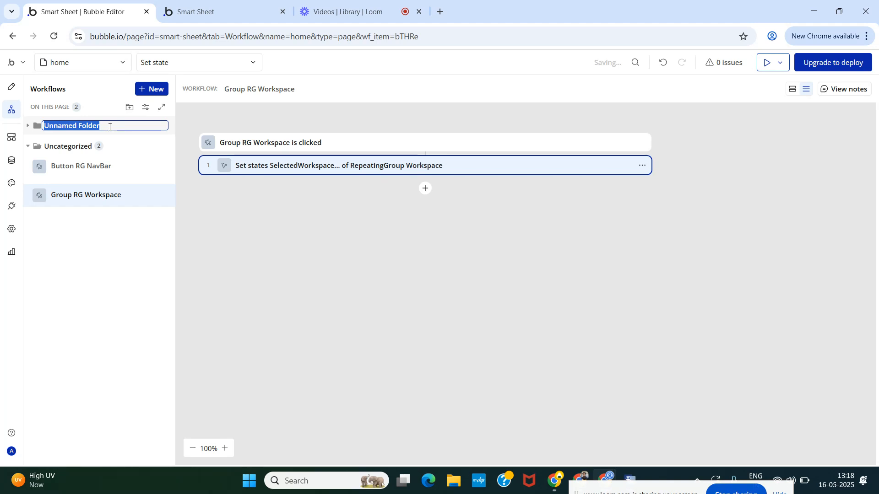
type("n")
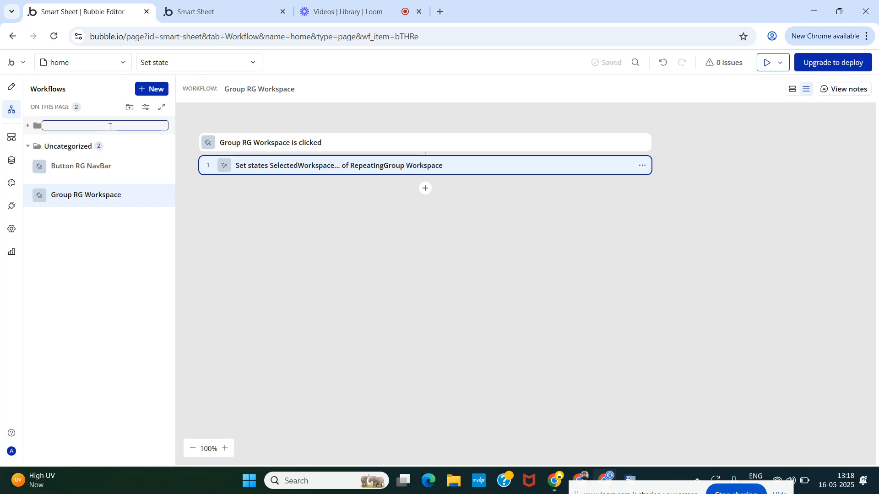
type("NavBar")
left_click(117, 238)
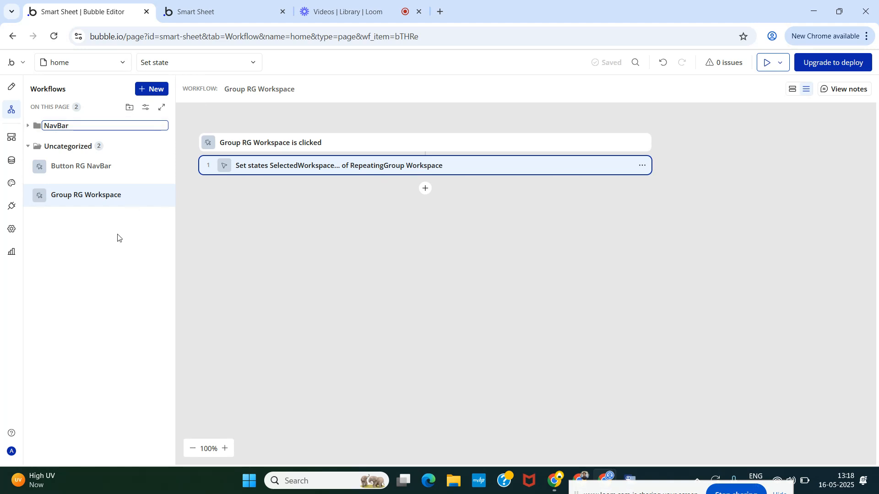
left_click(91, 155)
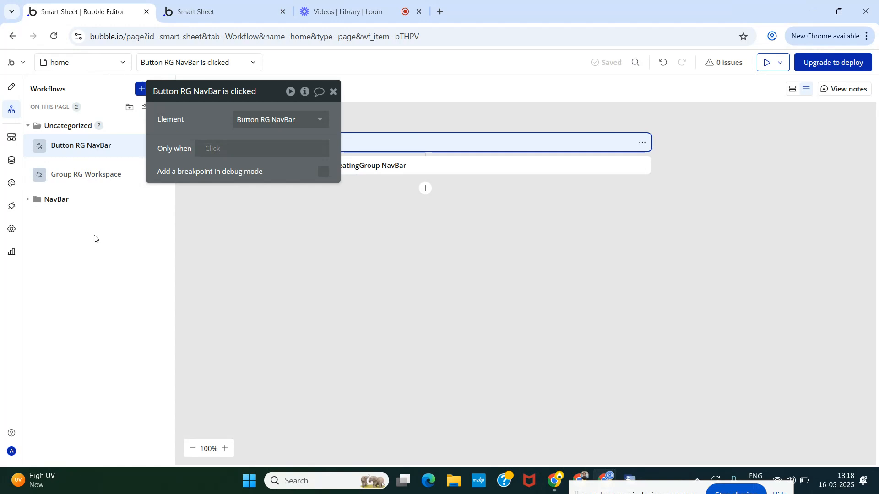
left_click(334, 91)
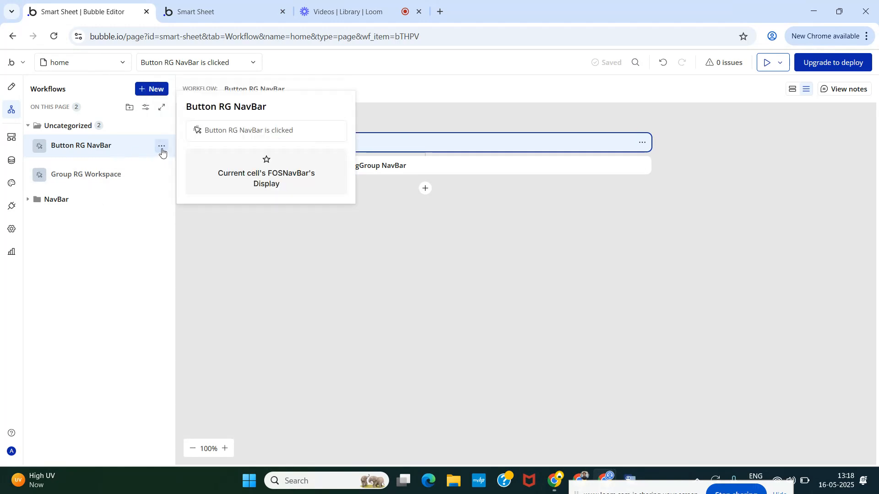
left_click(162, 148)
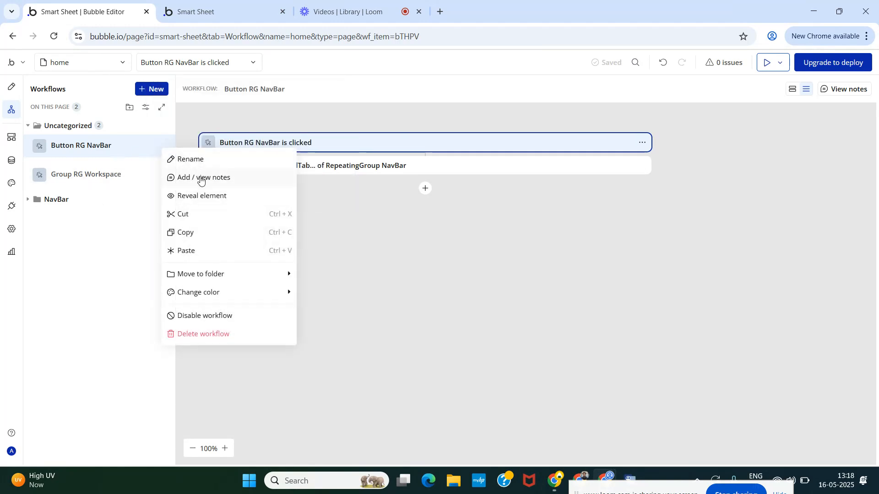
mouse_move(202, 275)
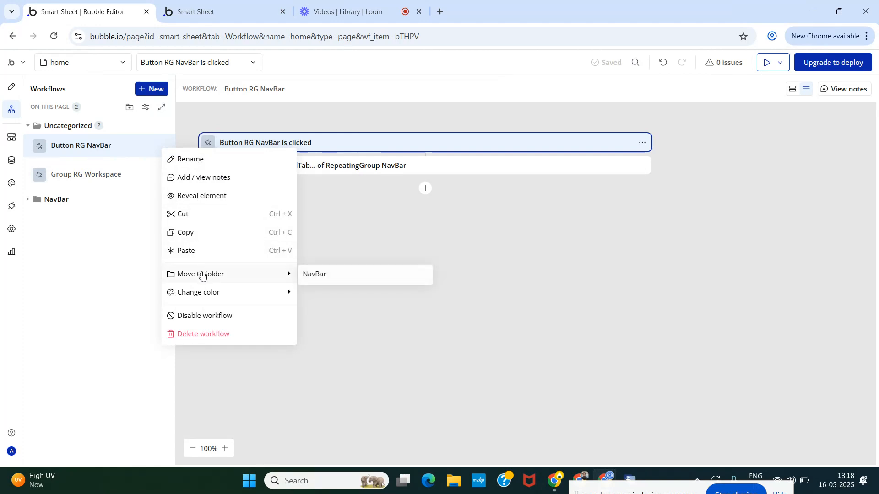
left_click(316, 274)
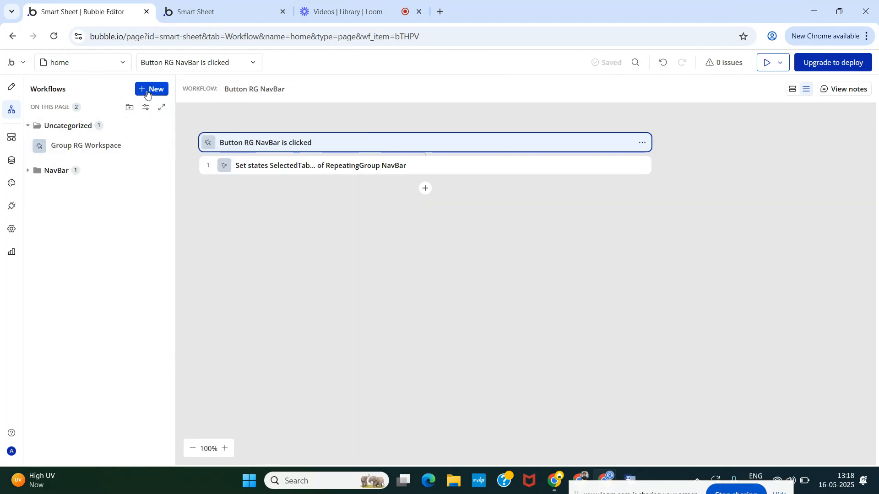
Step: Create a workflow folder named WorkSpace and move the Group RG Workspace workflow into it
left_click(129, 108)
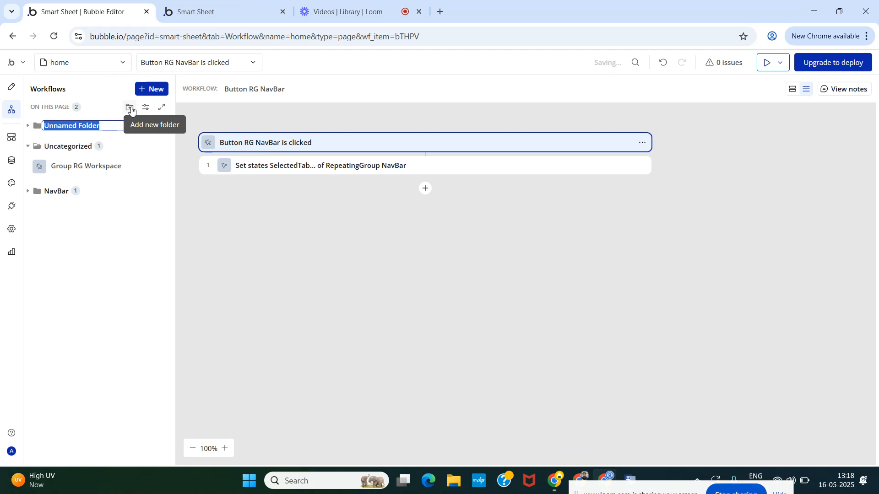
type("Work")
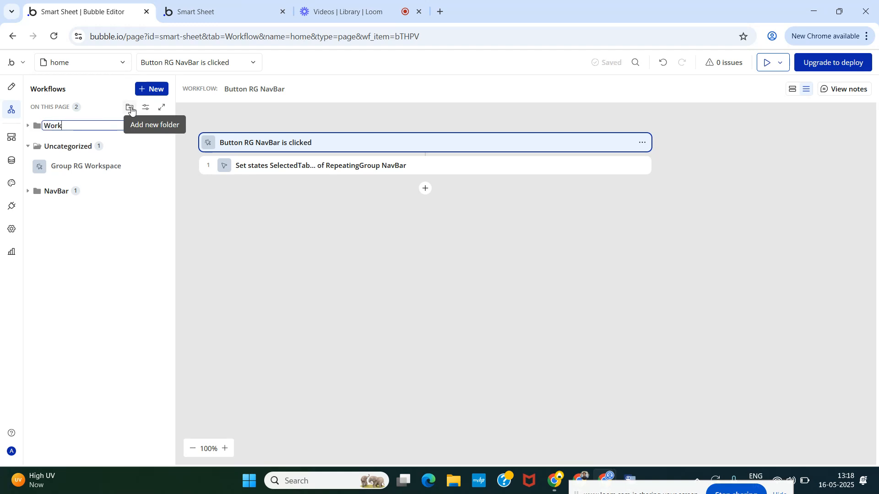
type("Space")
key("Return")
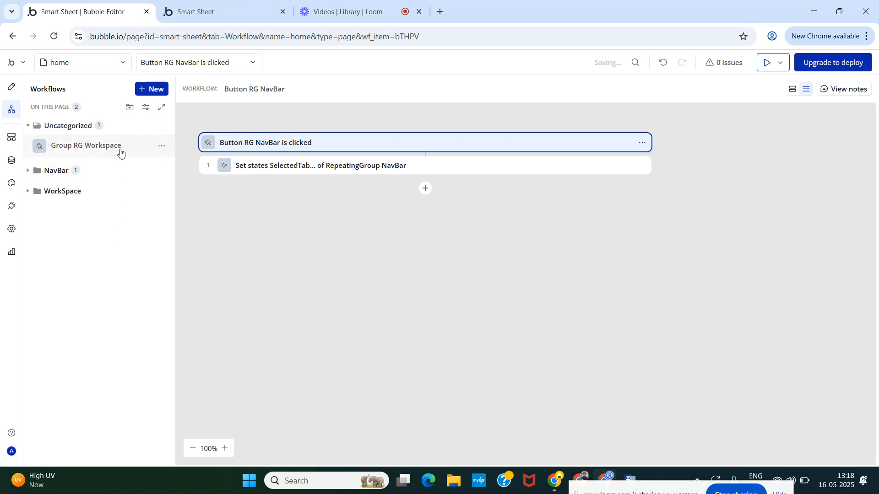
left_click(161, 146)
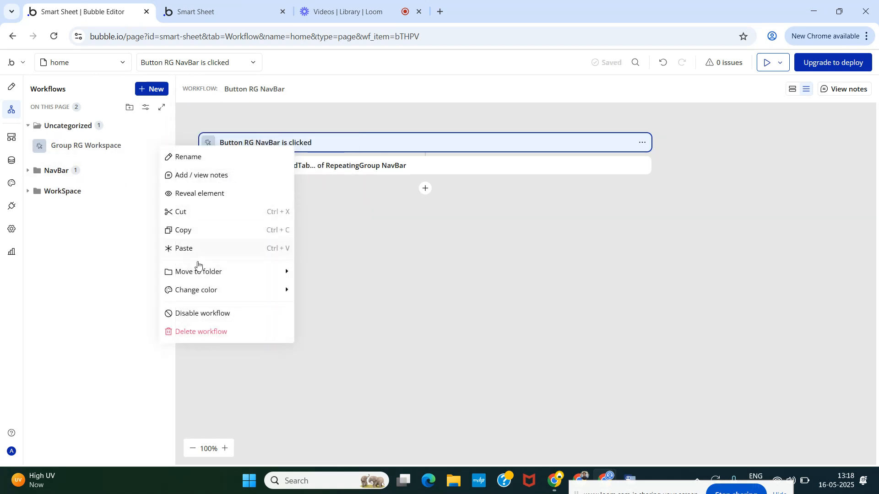
mouse_move(261, 274)
left_click(323, 287)
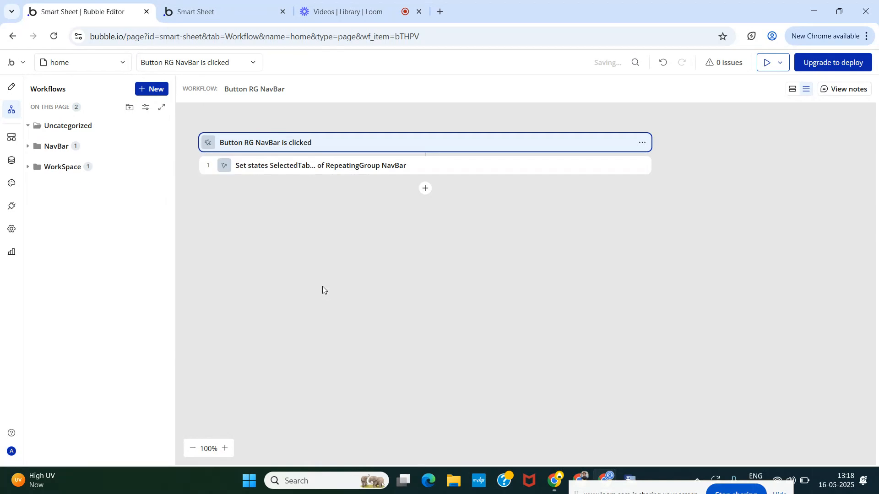
Step: Create a workflow folder named Database
left_click(130, 110)
type("D")
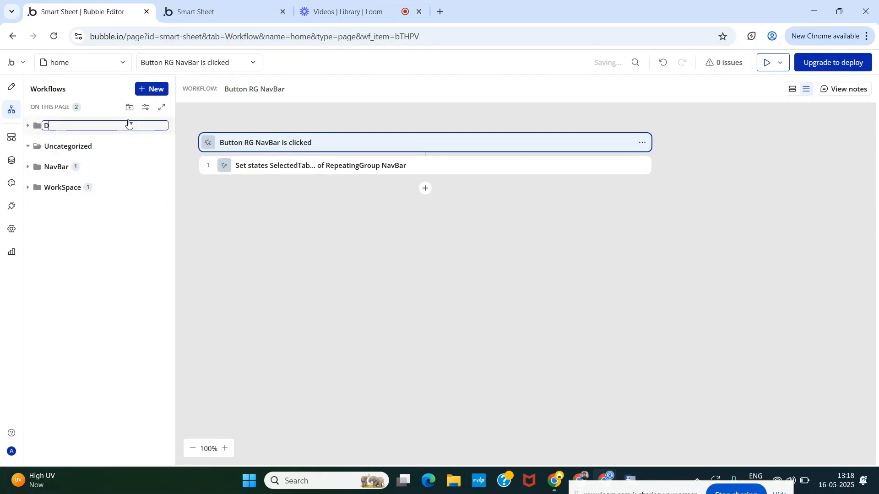
type("atabase")
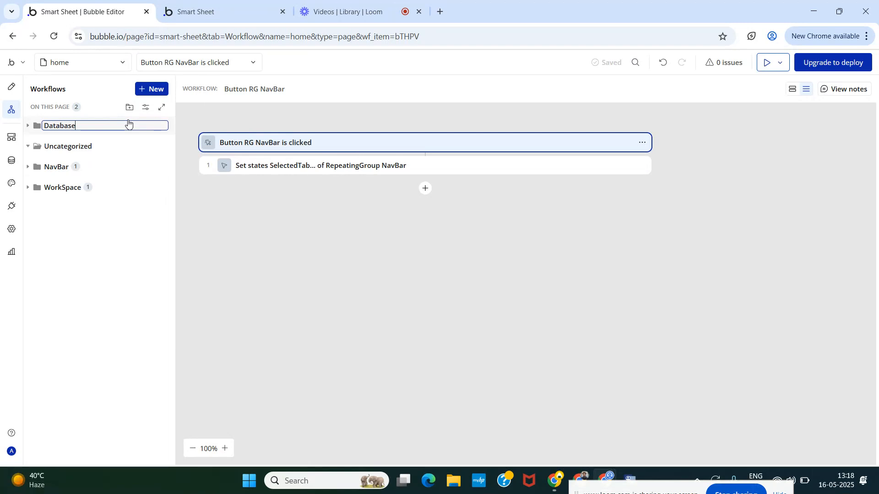
left_click(110, 245)
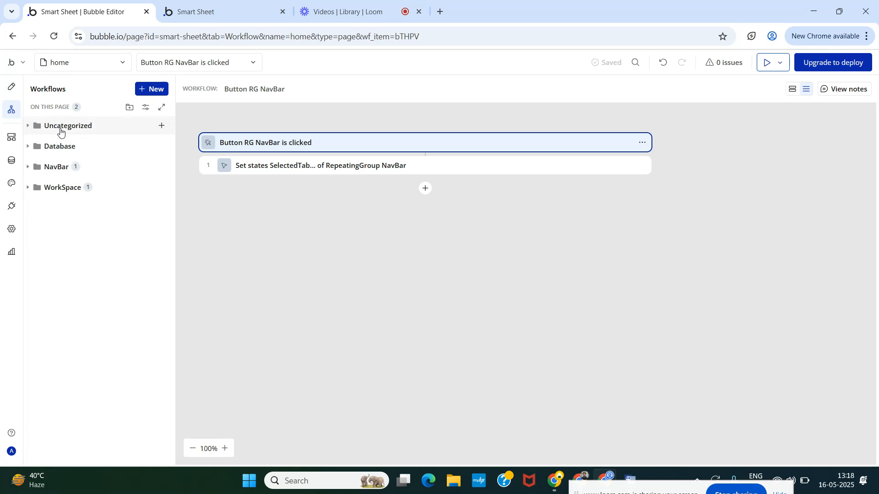
Step: Look through the contents of the Uncategorized, Database, NavBar and WorkSpace workflow folders
left_click(60, 146)
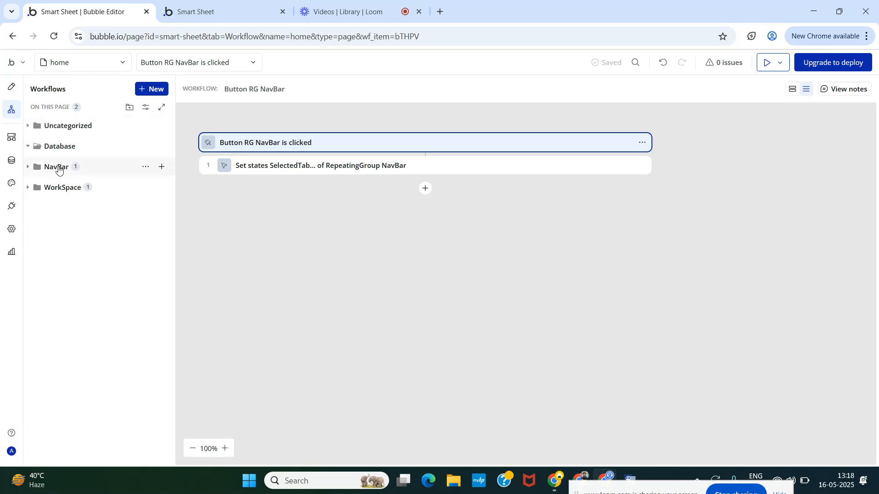
left_click(58, 167)
left_click(61, 129)
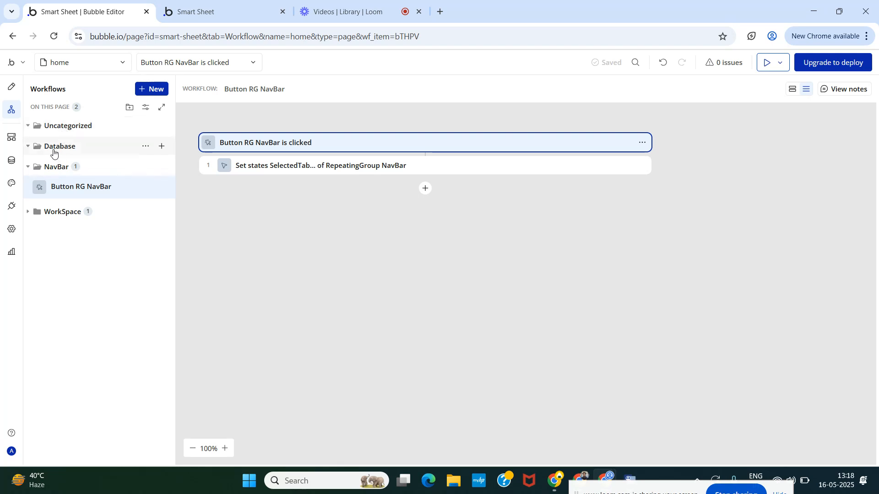
left_click(58, 146)
left_click(60, 128)
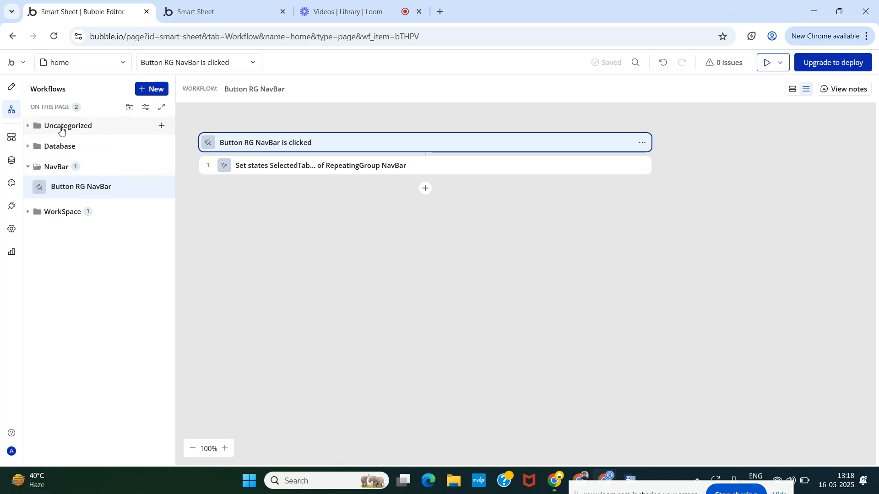
left_click(56, 146)
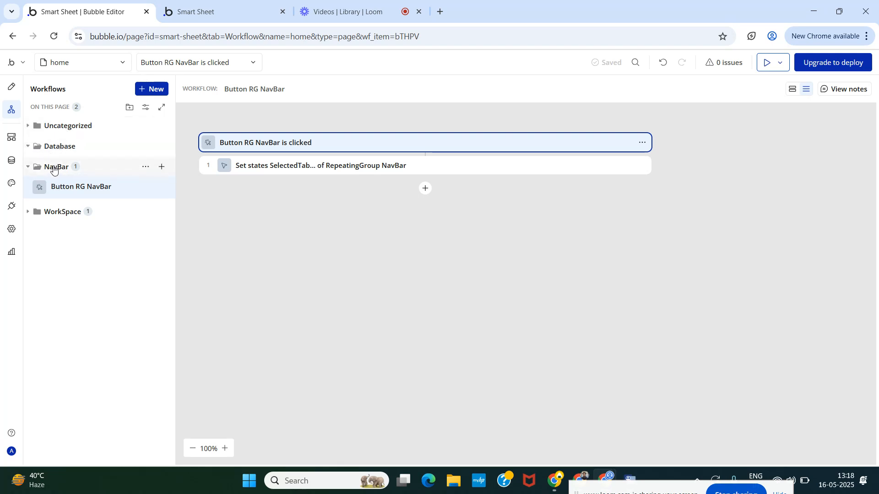
left_click(53, 170)
left_click(53, 189)
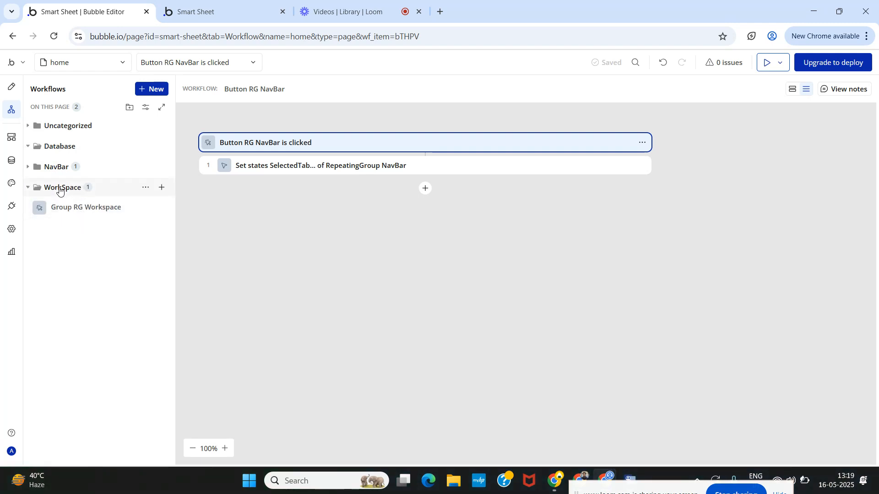
Step: Create a workflow folder named Page Load
left_click(129, 107)
type("P")
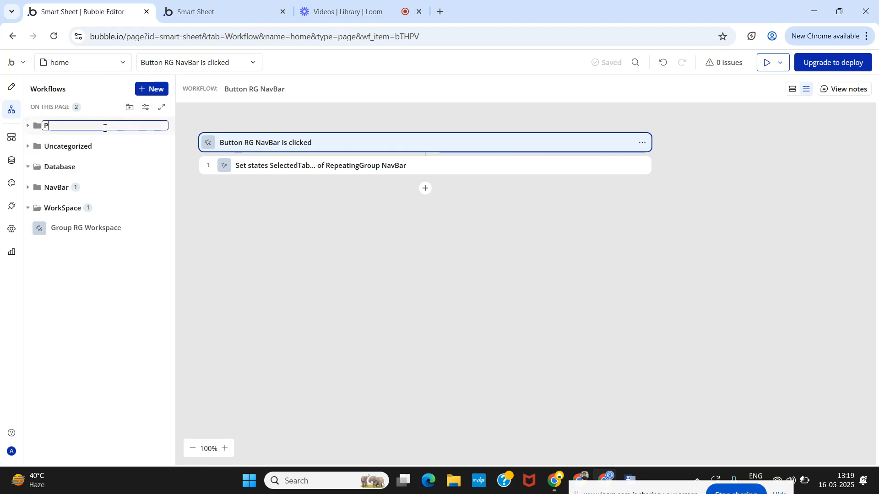
type("age Load")
key("Return")
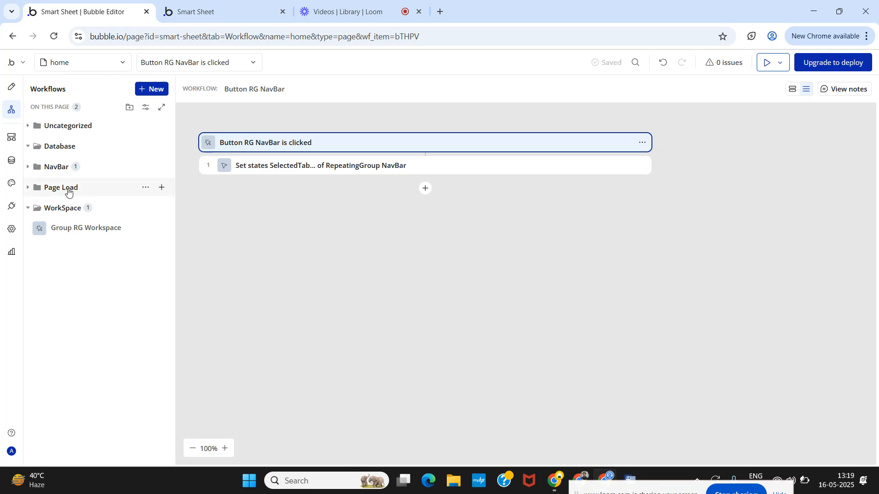
Step: Create a new workflow triggered by the Page is loaded event
left_click(157, 90)
mouse_move(303, 182)
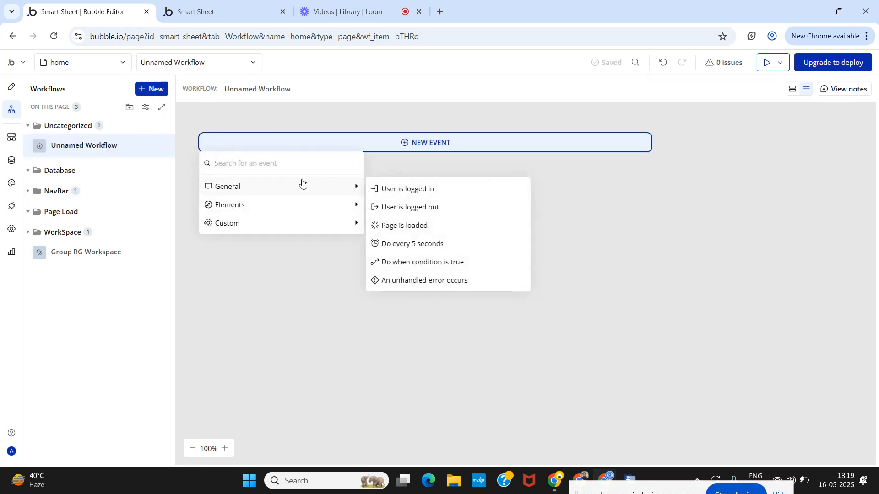
type("wh")
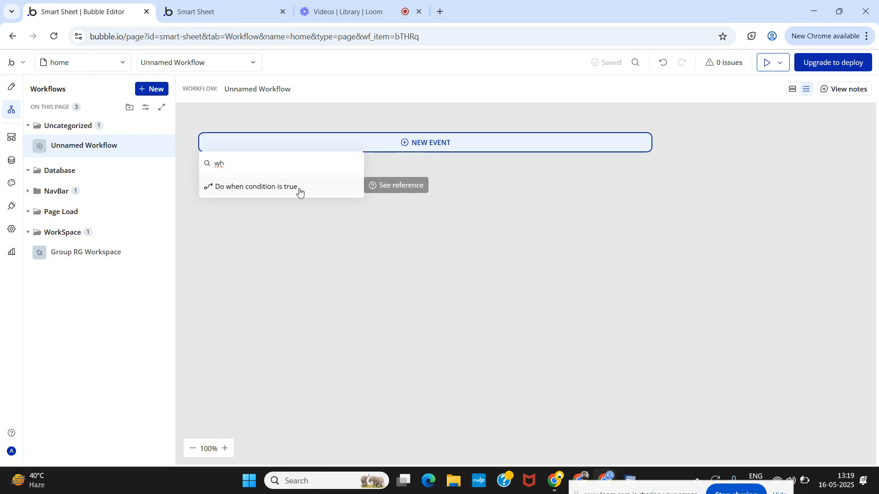
left_click(403, 142)
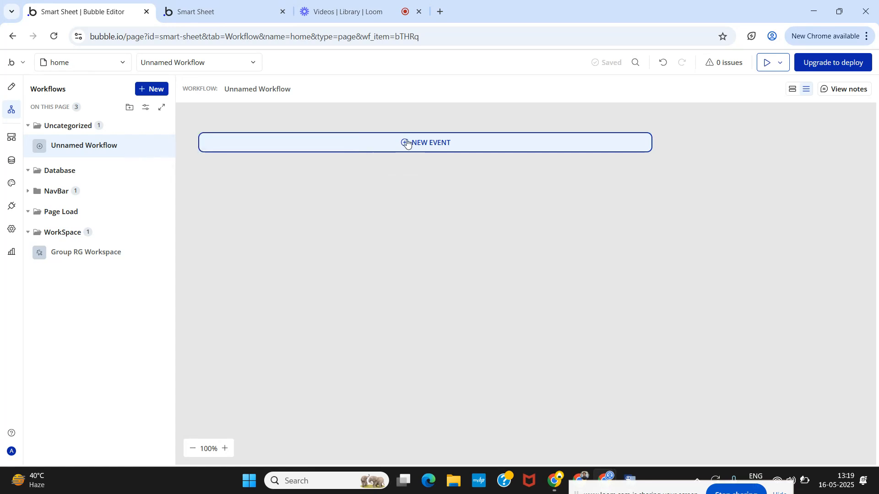
type("when")
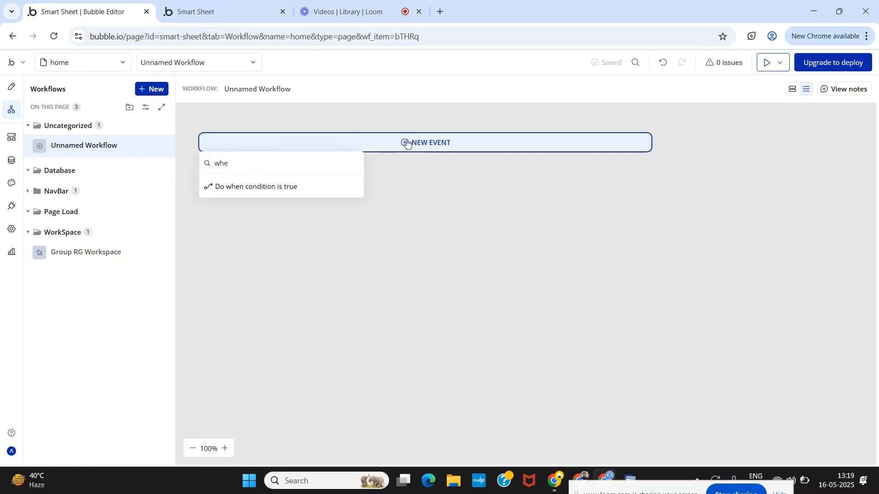
left_click(407, 143)
type("pa")
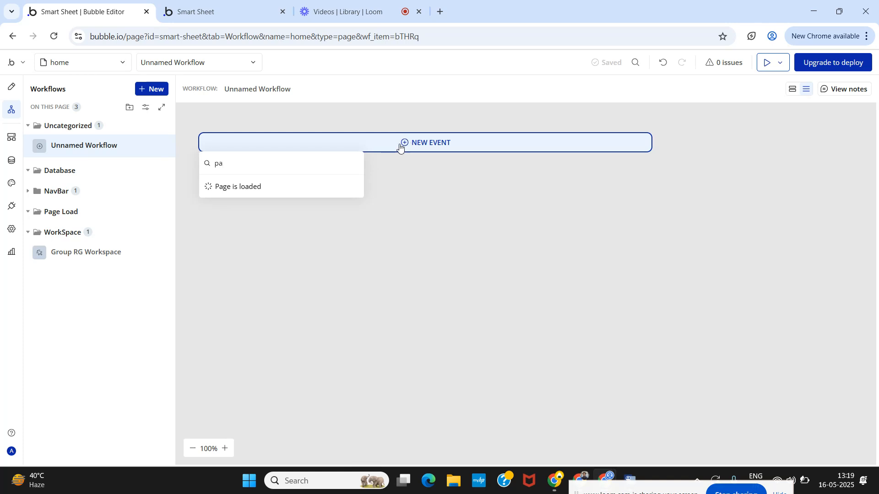
left_click(270, 187)
left_click(334, 91)
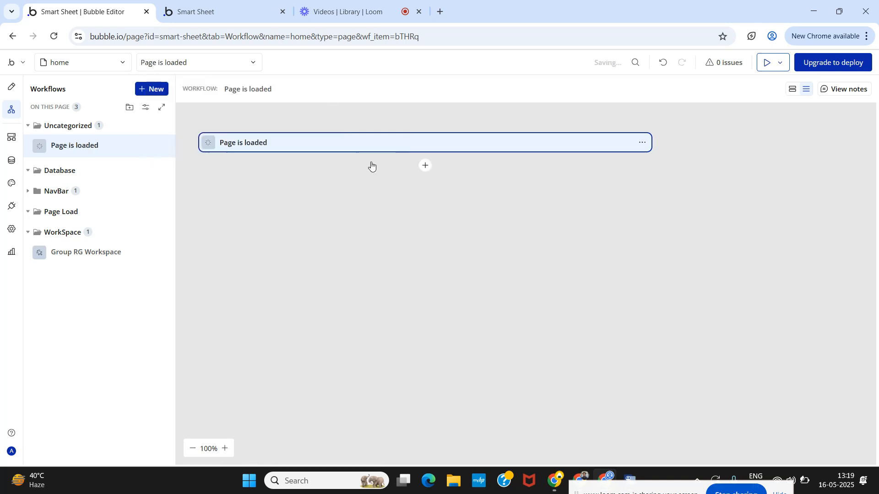
Step: Add a Set state action to the Page is loaded workflow, targeting the SelectedWorkspace custom state of RepeatingGroup Workspace
left_click(426, 166)
type("set")
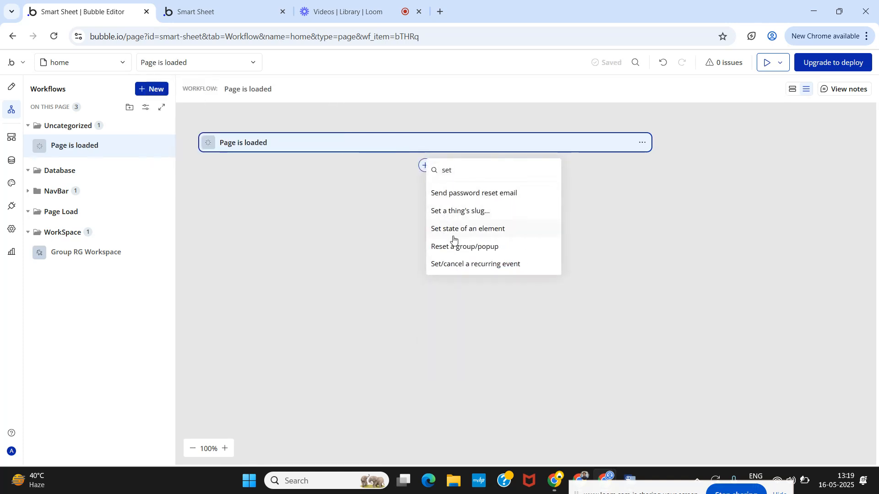
left_click(453, 234)
left_click(279, 120)
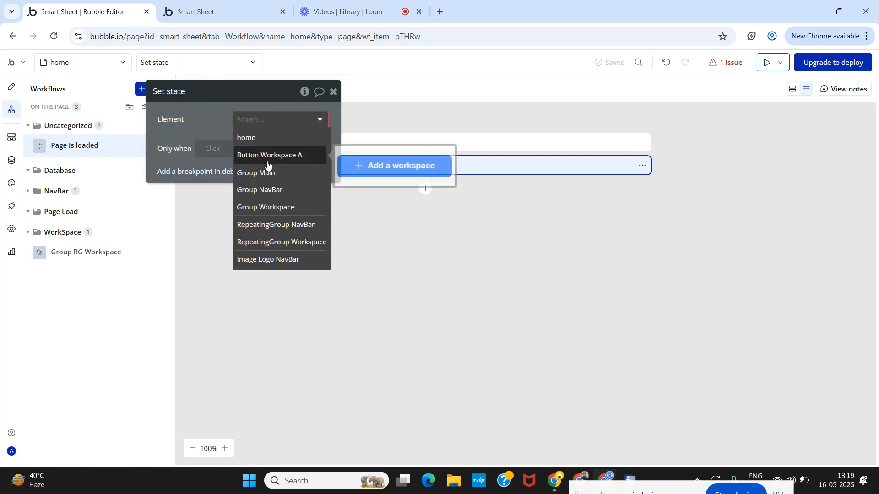
left_click(275, 241)
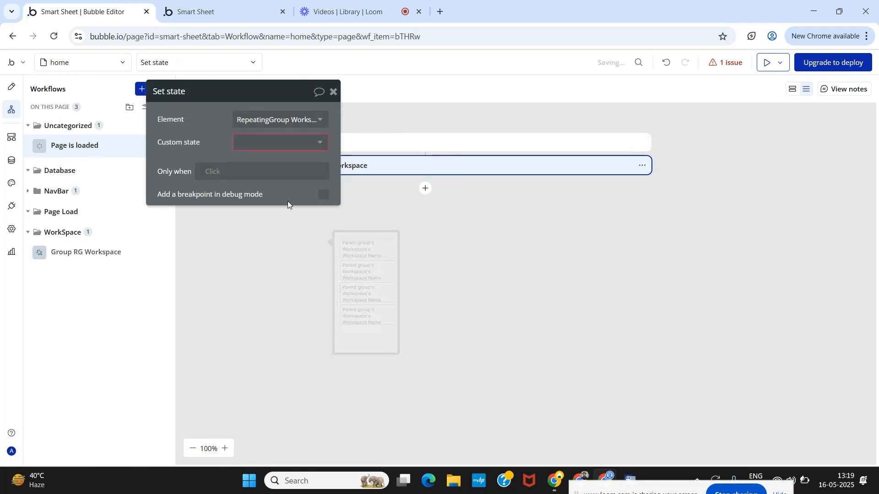
left_click(257, 141)
left_click(259, 160)
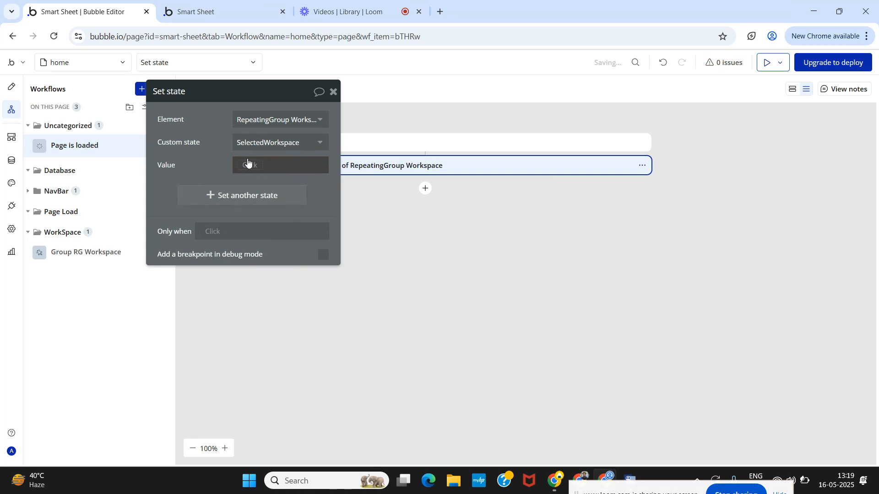
Step: Set the state's value to a search for the Workspace type, constrained to User = Current User
left_click(248, 163)
left_click(276, 239)
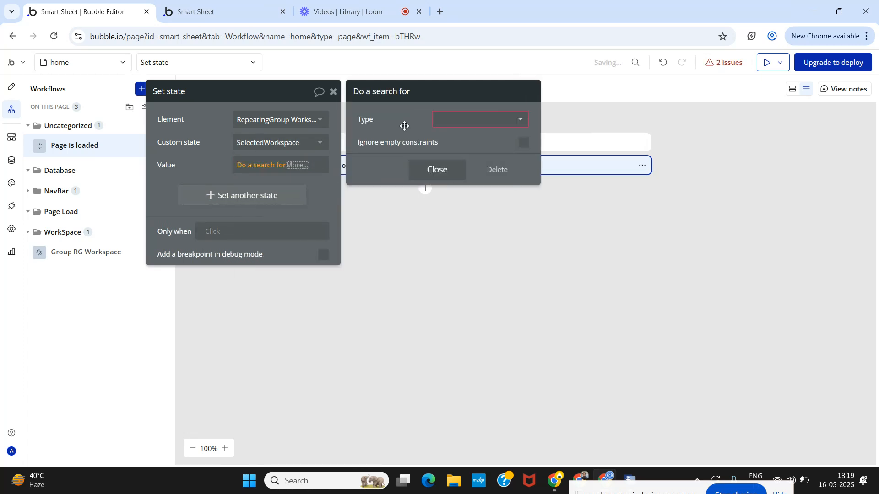
left_click(462, 120)
left_click(467, 165)
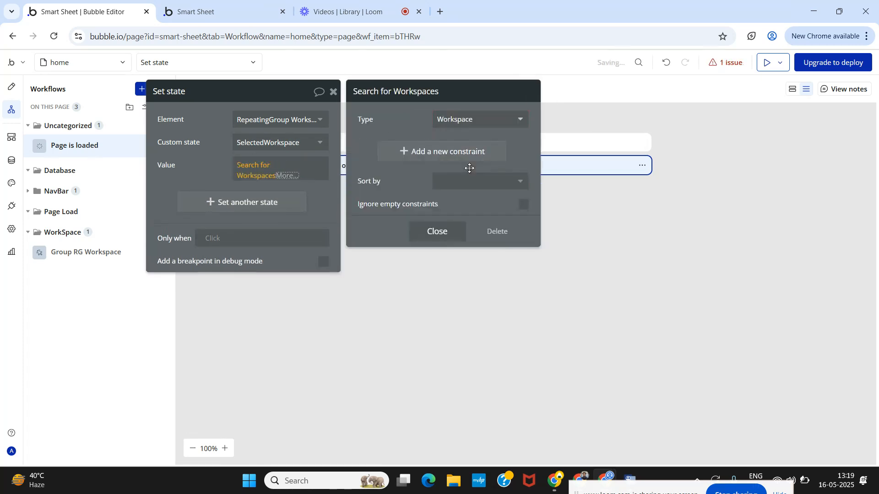
left_click(442, 155)
left_click(370, 146)
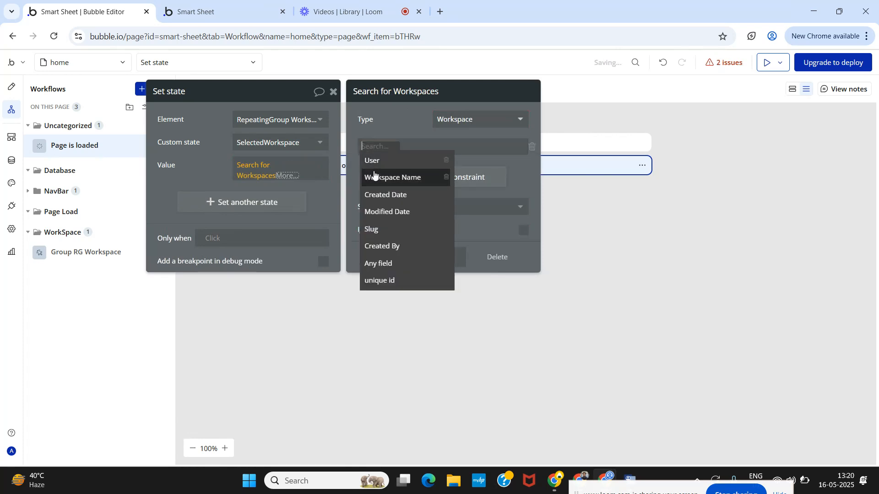
left_click(372, 160)
left_click(397, 147)
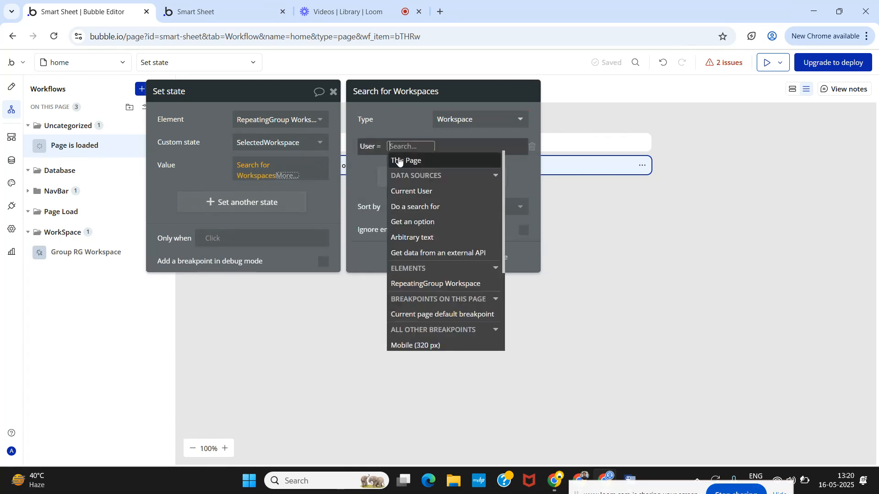
left_click(403, 191)
left_click(446, 255)
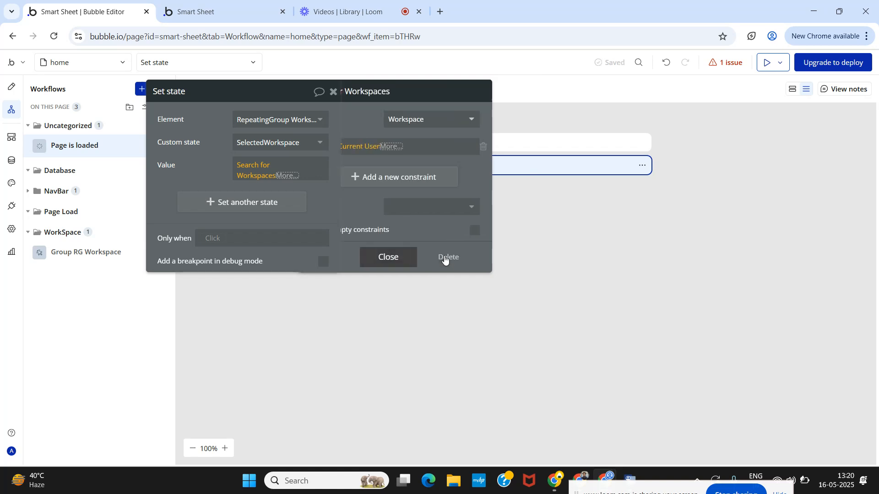
Step: Limit the Workspaces search in the state's value to its first item and close the action's settings
left_click(310, 249)
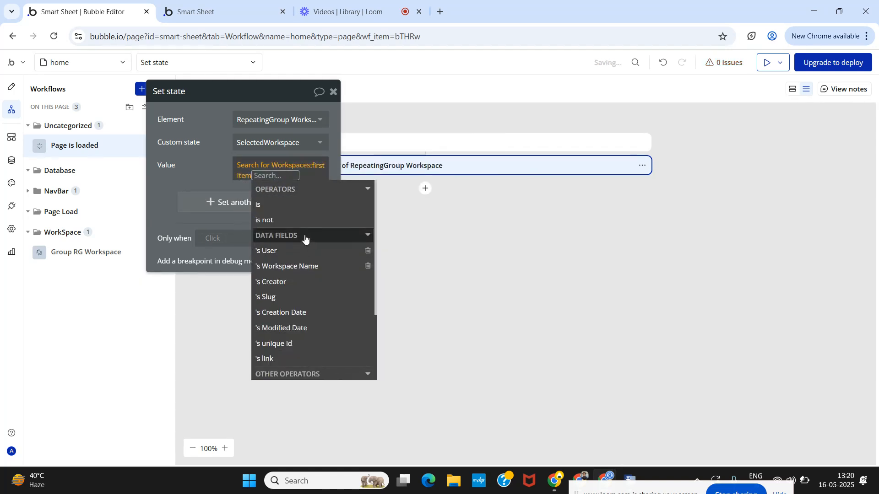
left_click(206, 167)
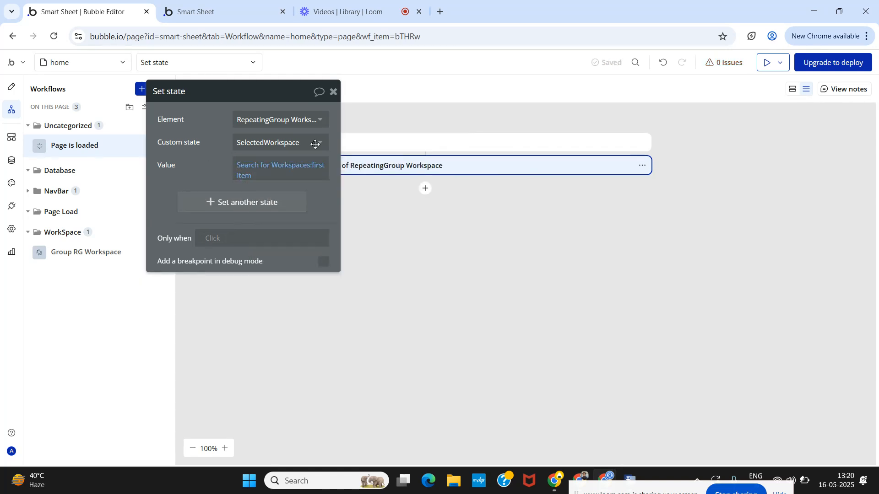
left_click(333, 92)
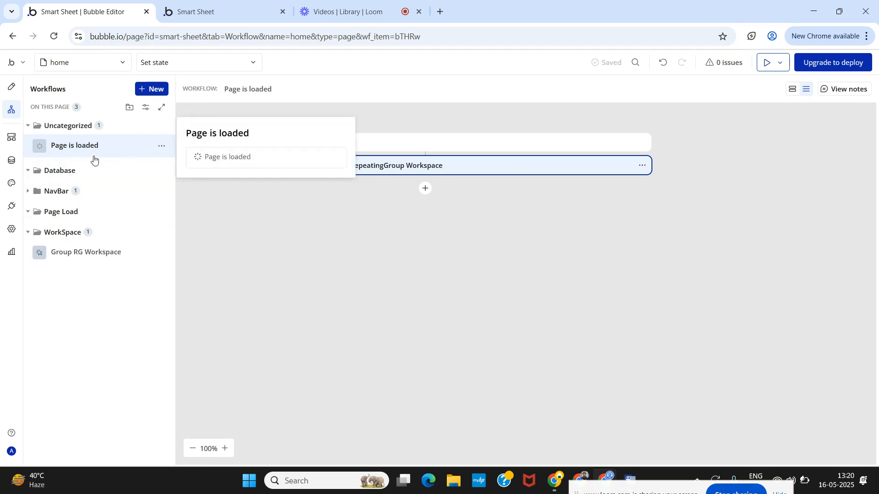
Step: Move the Page is loaded workflow into the Page Load folder, and collapse the Page Load and WorkSpace folders
left_click(158, 146)
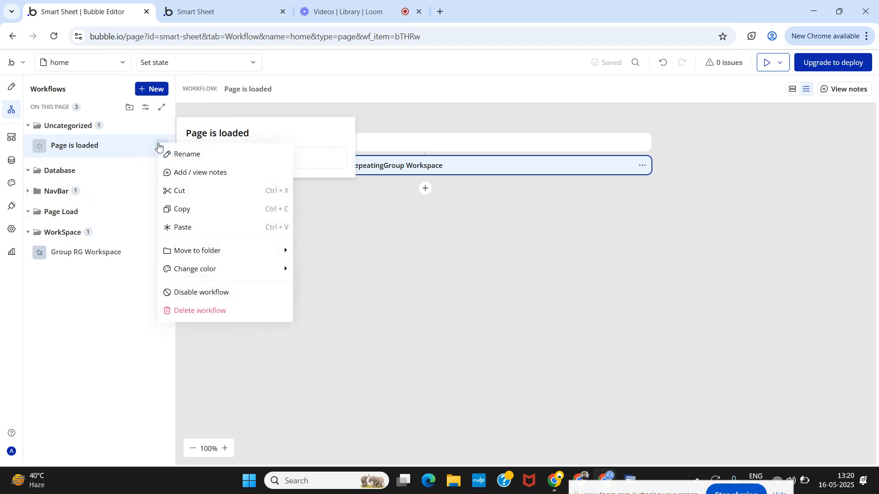
mouse_move(247, 249)
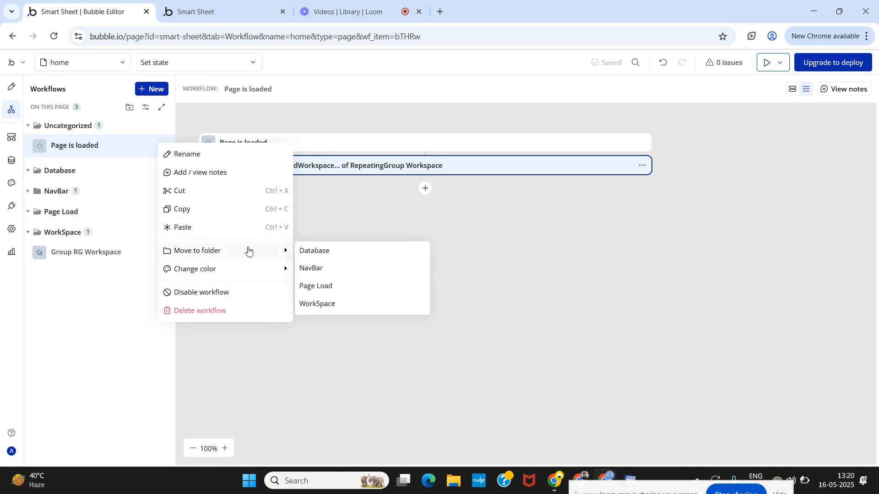
left_click(318, 288)
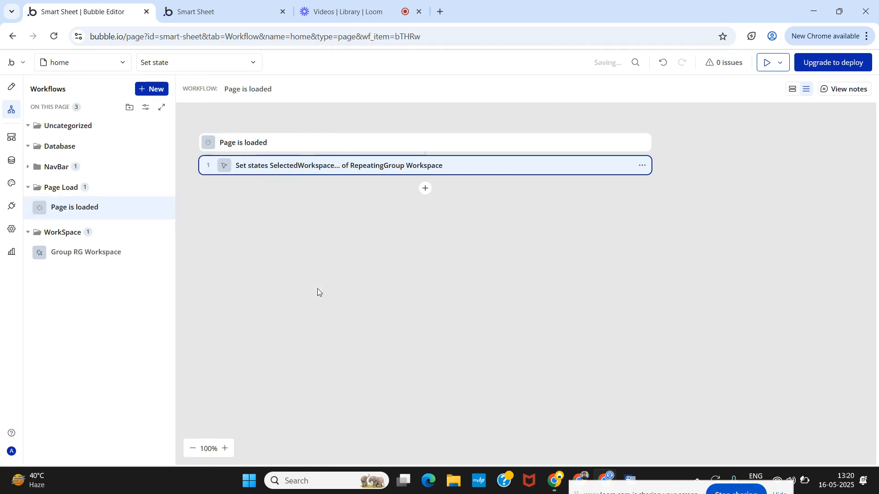
left_click(37, 187)
left_click(36, 211)
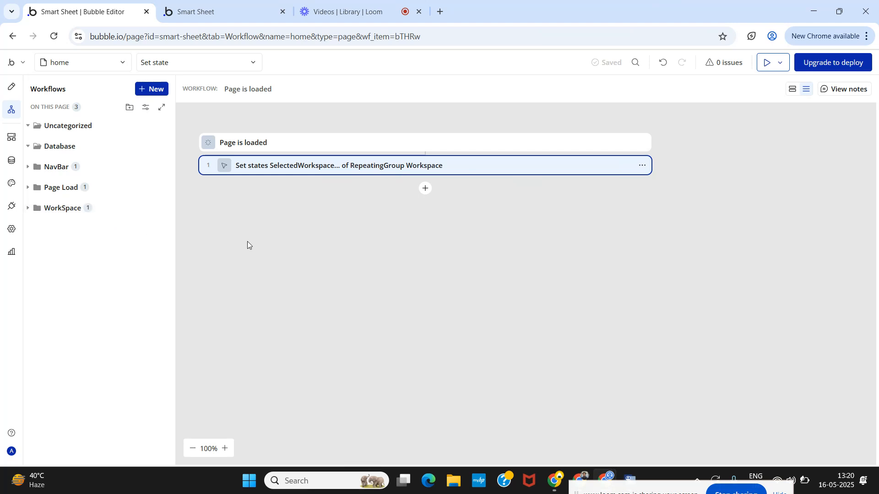
Step: Open the conditional settings of the GroupRG PadMar LR8TB4/m8 style used by Group RG Workspace
left_click(11, 88)
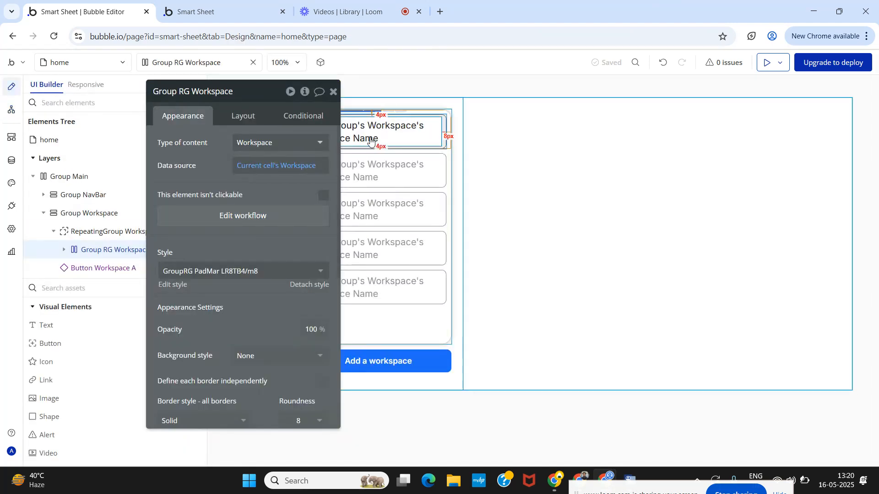
left_click(304, 117)
left_click(179, 117)
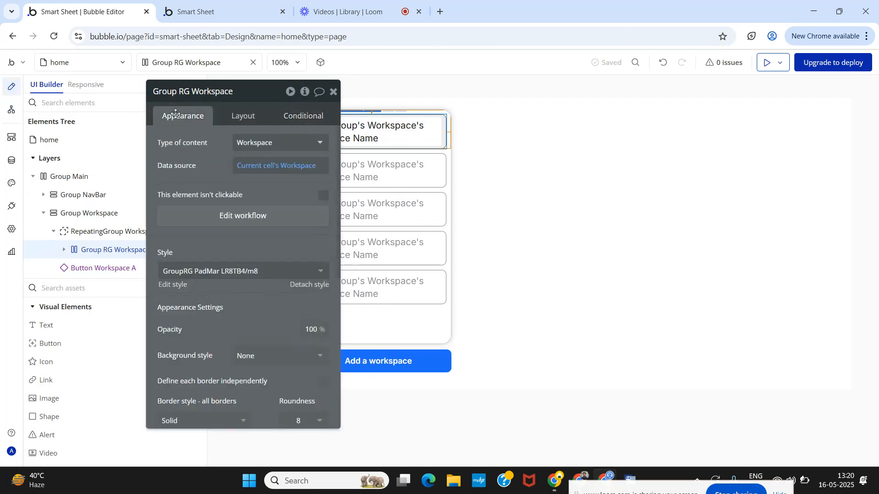
left_click(184, 286)
left_click(819, 174)
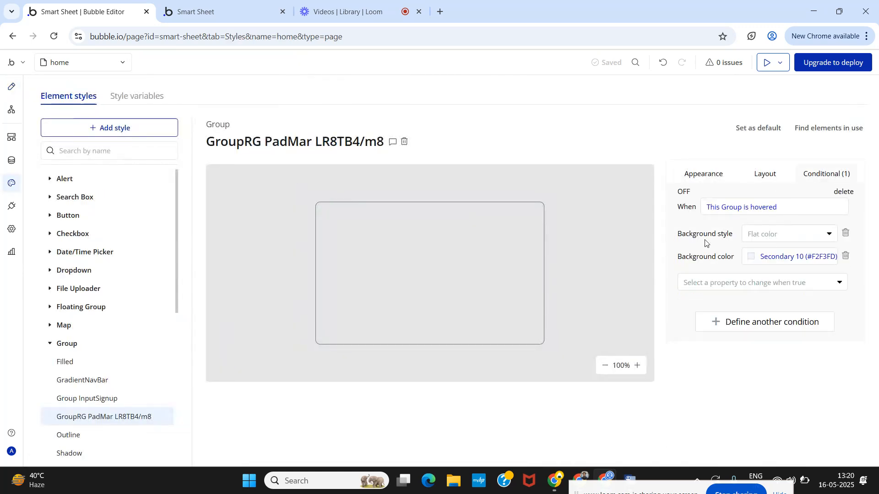
left_click(769, 212)
left_click(797, 209)
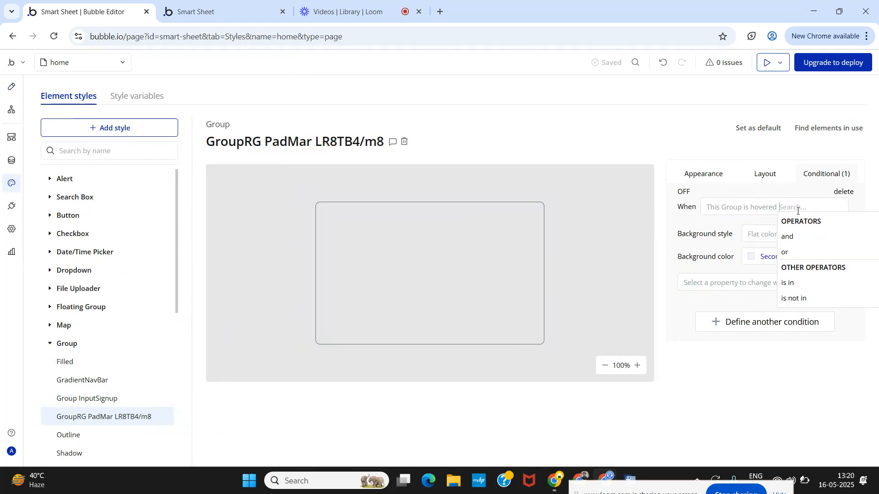
left_click(801, 250)
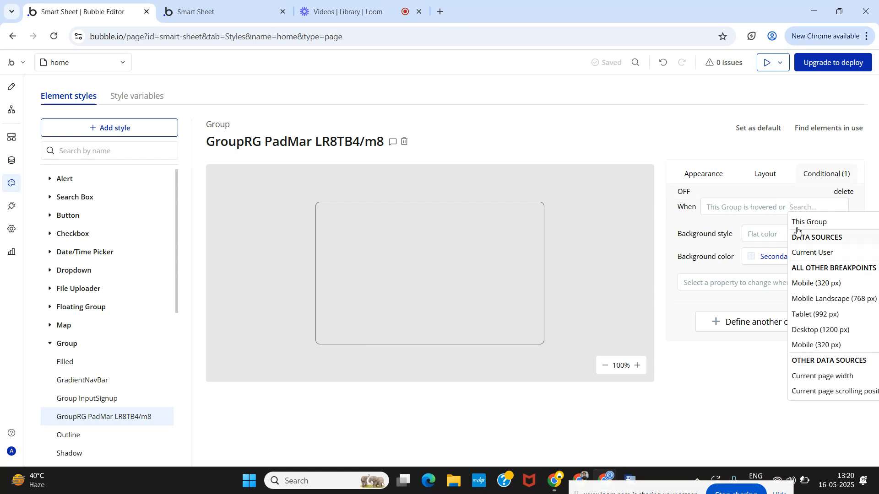
left_click(783, 208)
key("BackSpace")
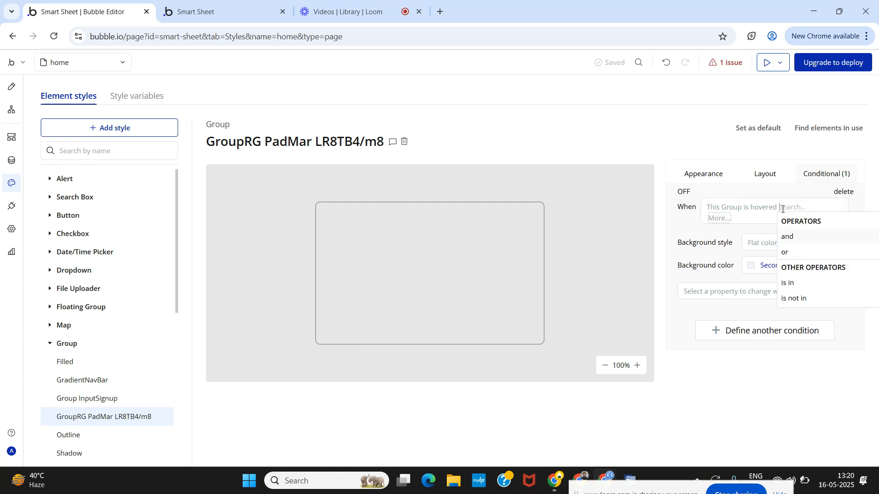
key("BackSpace")
Step: Copy the style's "This Group is hovered" condition and paste it into the conditional settings of Group RG Workspace
left_click(718, 235)
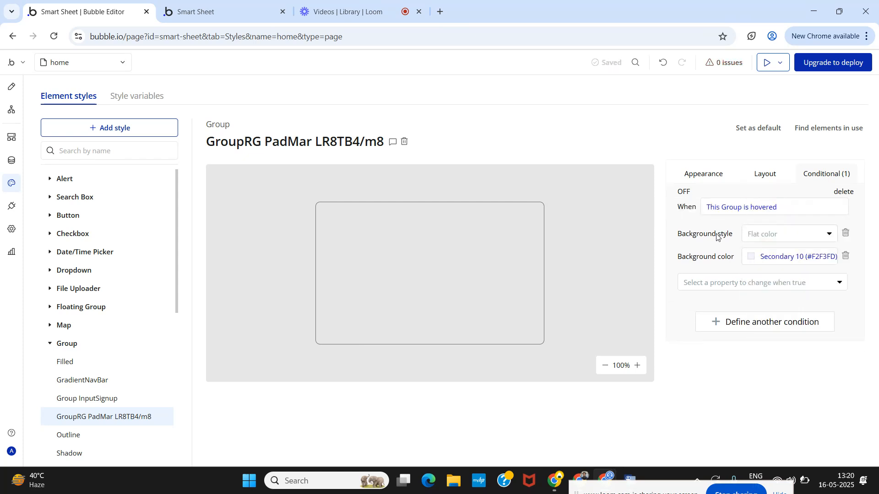
right_click(717, 234)
left_click(790, 204)
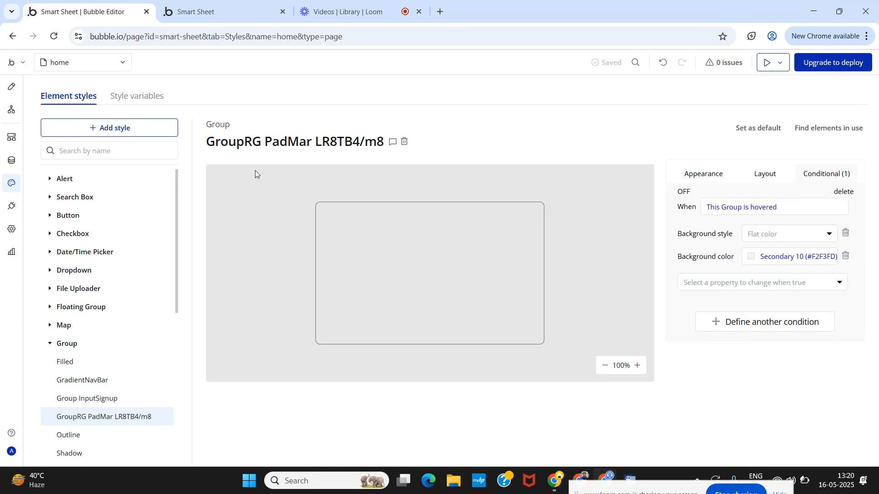
left_click(12, 87)
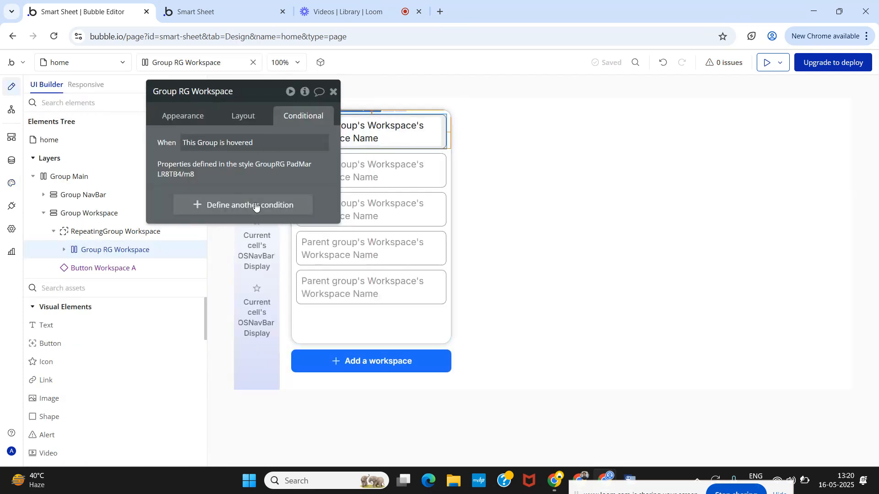
right_click(307, 183)
left_click(318, 176)
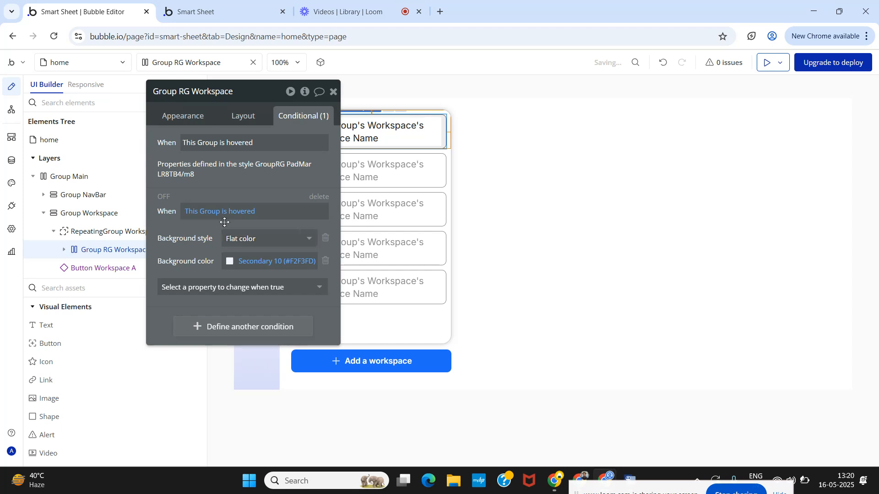
Step: Change the pasted condition to "Current cell's Workspace is RepeatingGroup Workspace's SelectedWorkspace" and close the group's settings
left_click(194, 212)
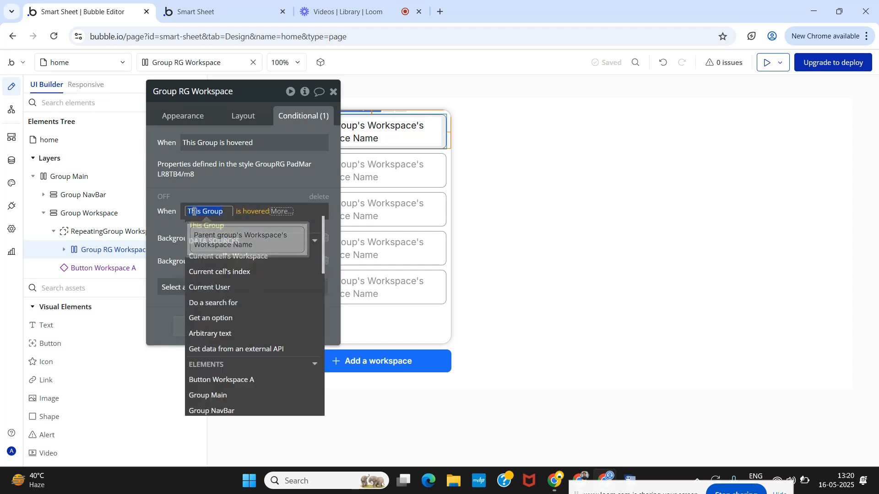
left_click(222, 257)
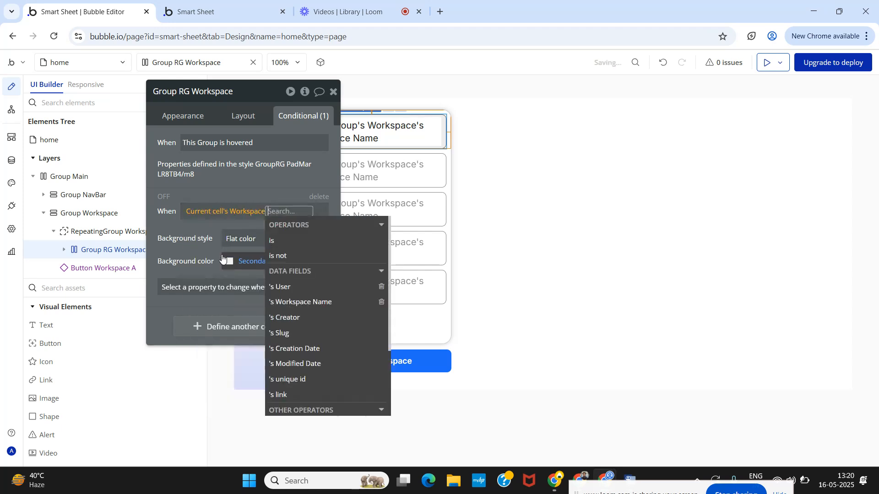
left_click(273, 241)
type("re")
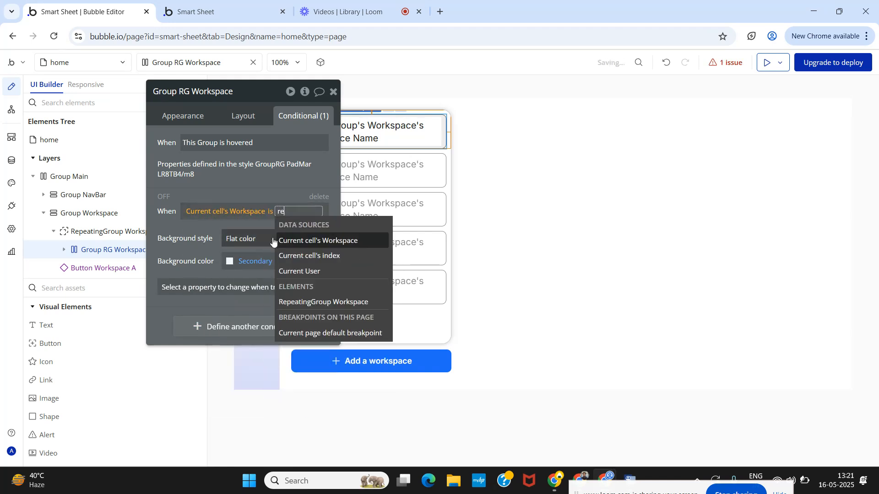
left_click(304, 302)
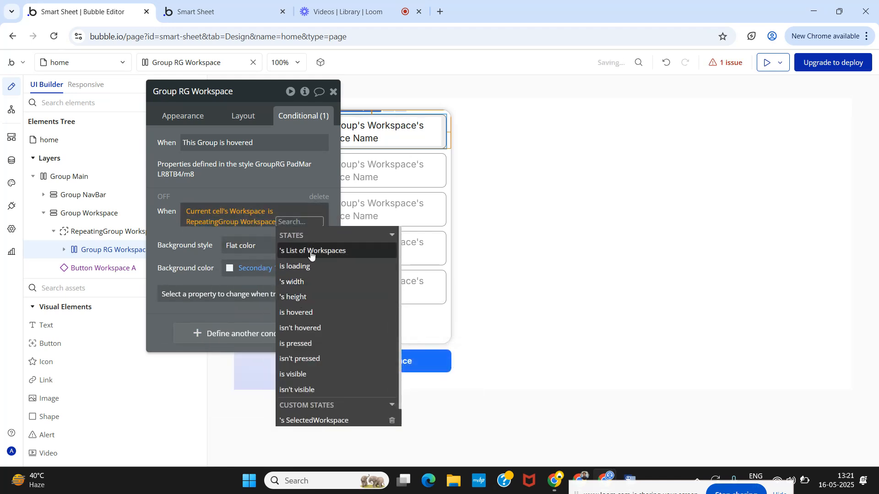
left_click(328, 420)
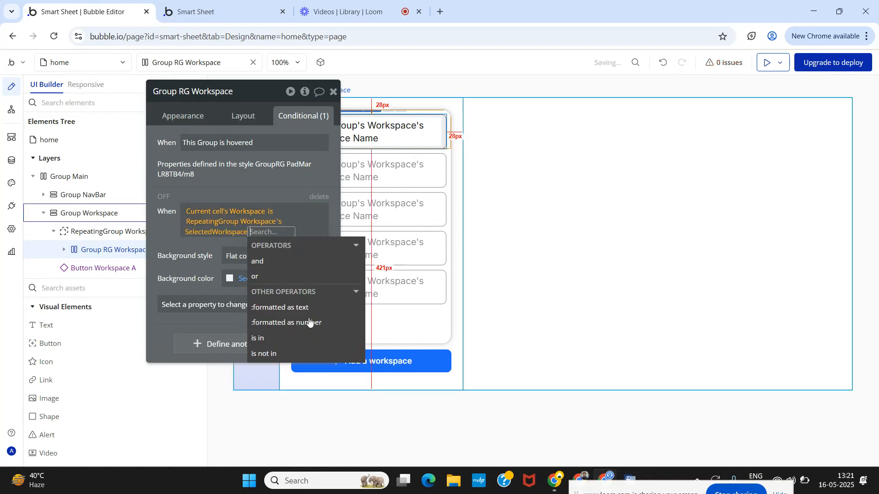
left_click(165, 237)
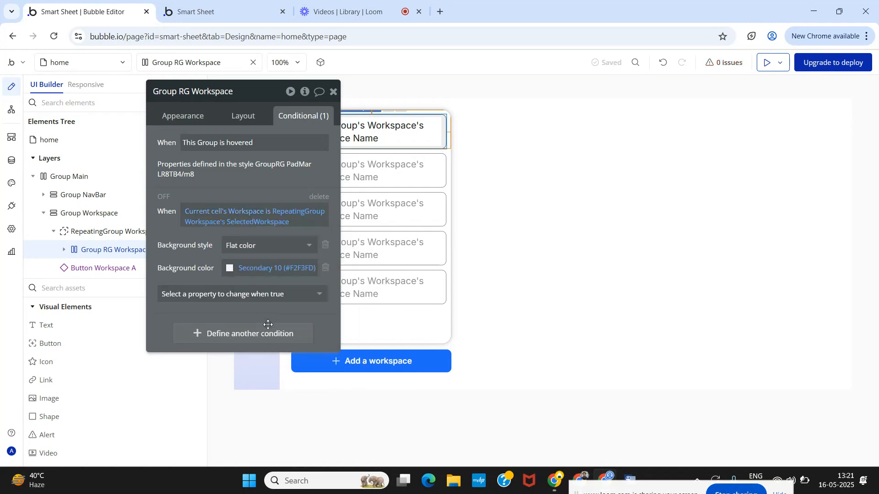
left_click(334, 93)
Step: Check the selected workspace's highlighting in the home page preview
left_click(215, 7)
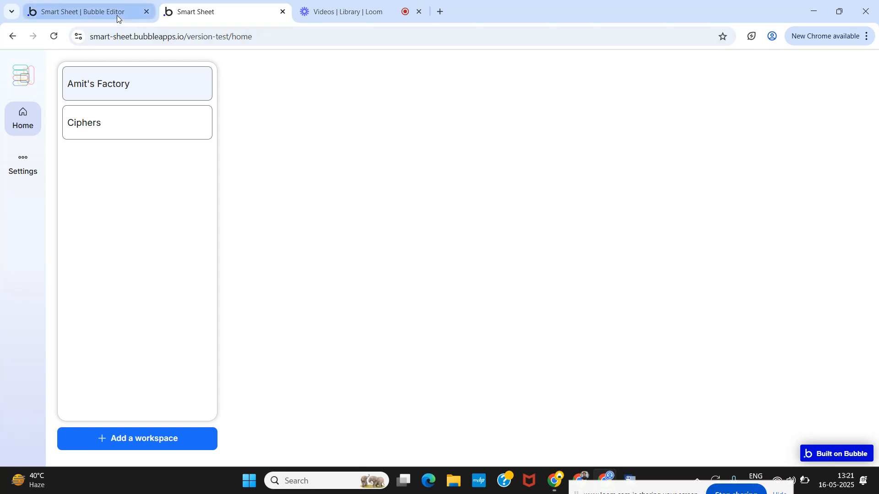
left_click(356, 11)
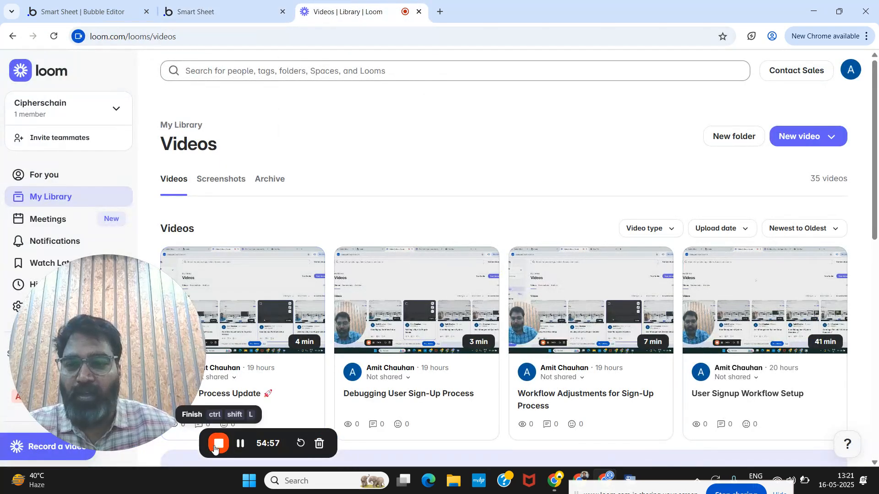